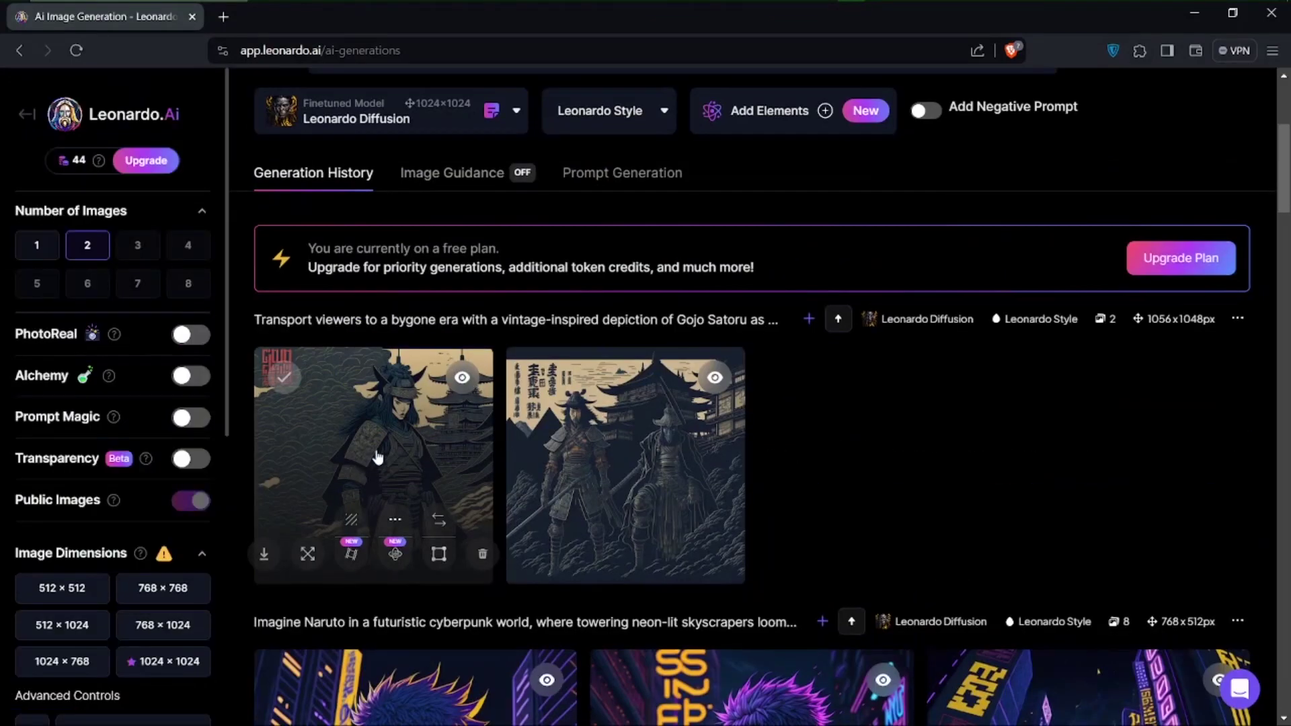
pyautogui.click(376, 450)
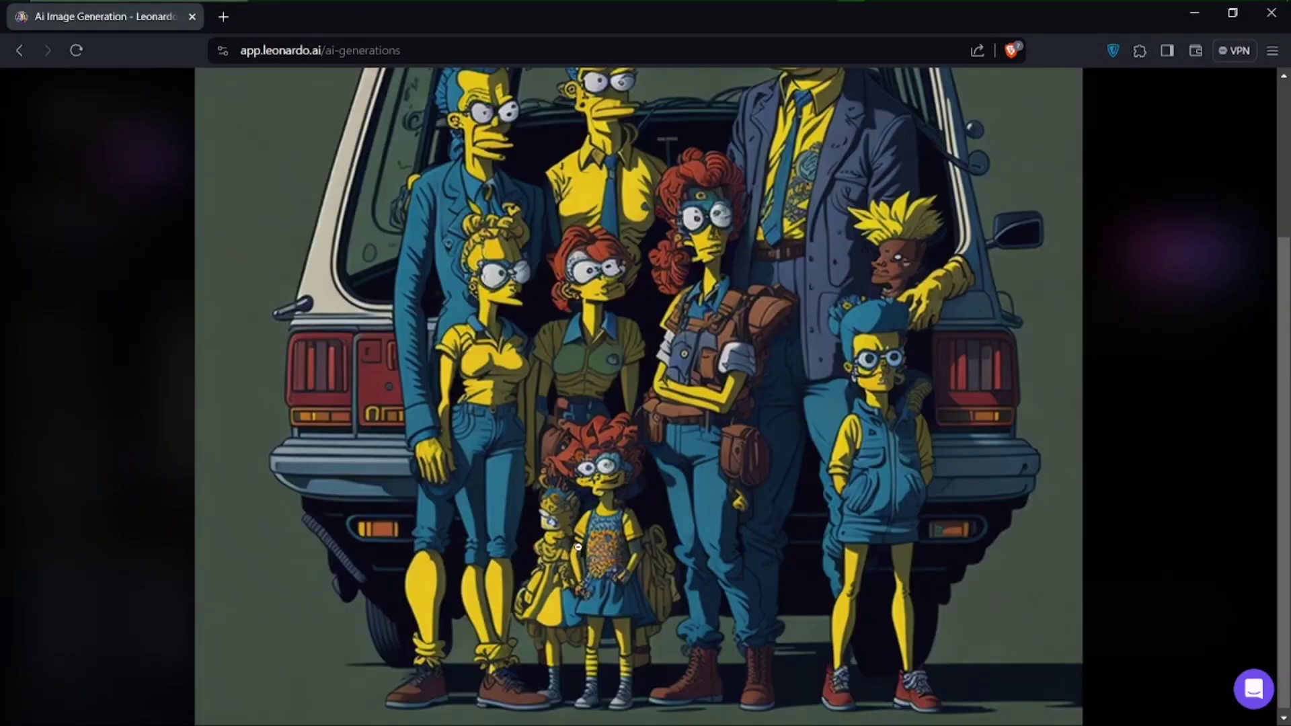
pyautogui.scroll(3, 578, 547)
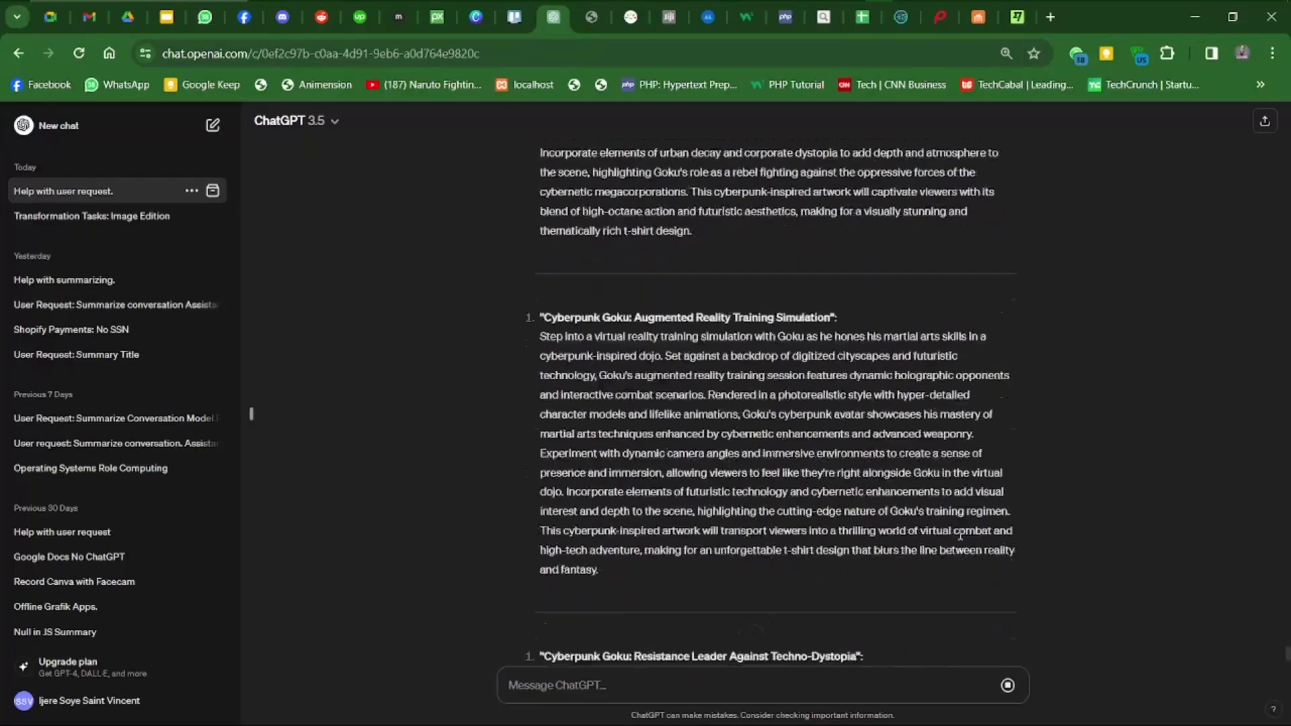
pyautogui.scroll(4, 958, 533)
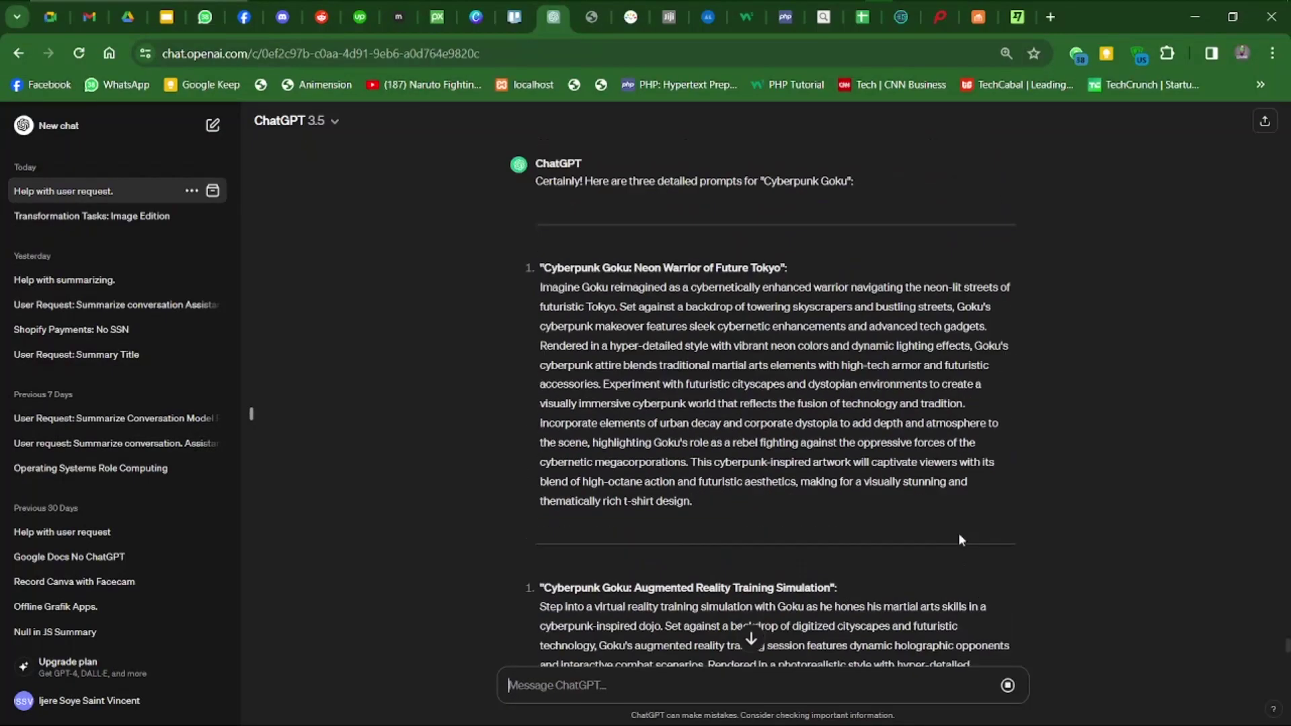
pyautogui.moveTo(541, 293); pyautogui.dragTo(706, 519)
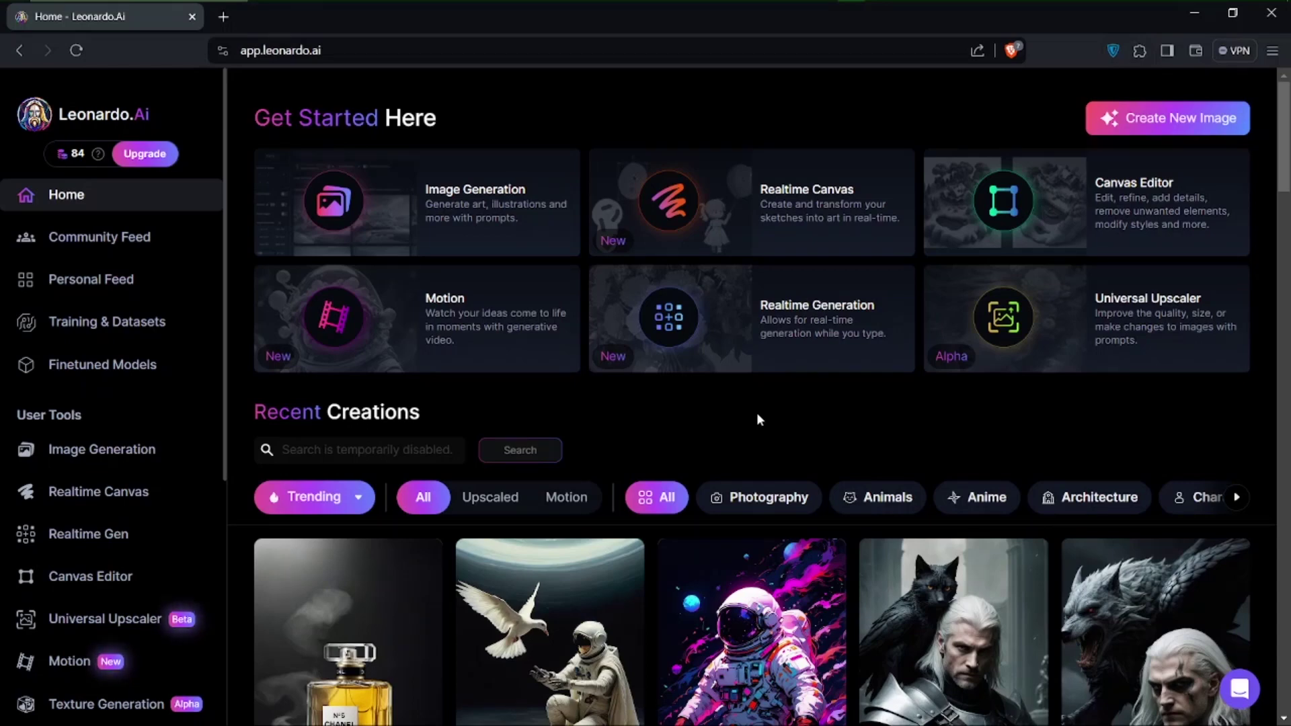
# Step: Open the Image Generation tool in Leonardo.Ai
pyautogui.click(70, 164)
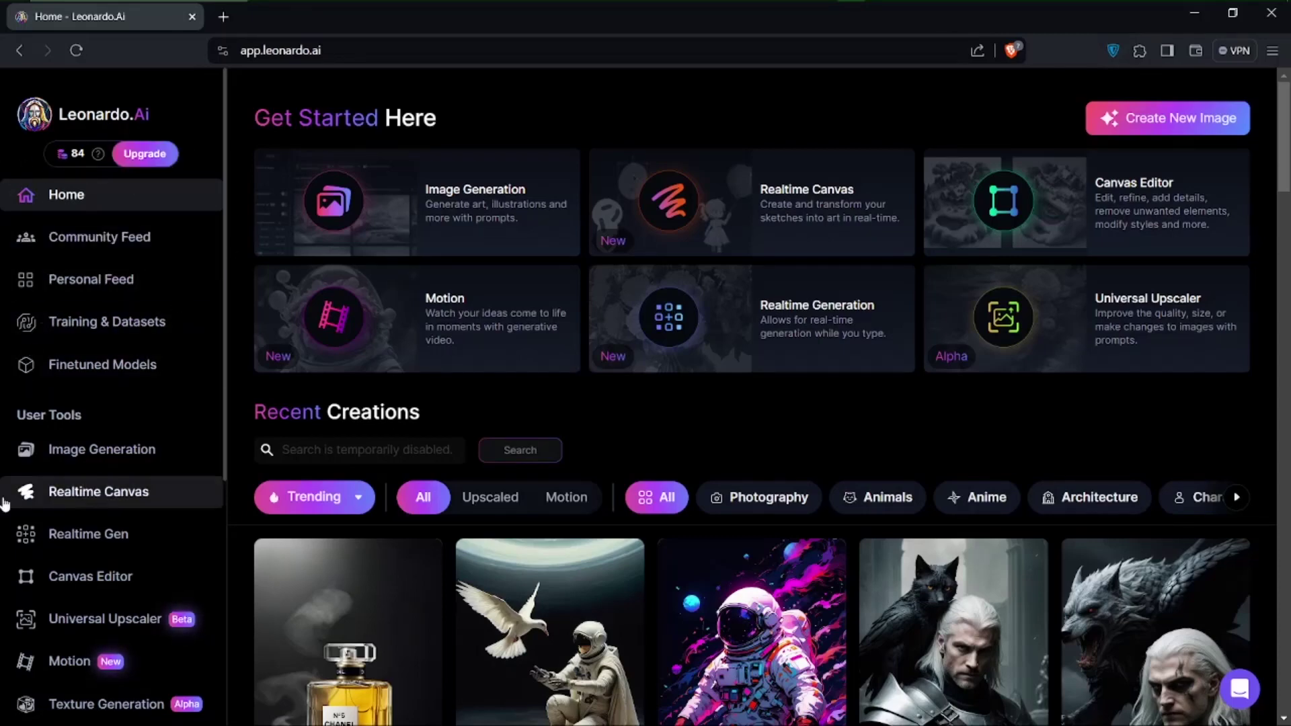
pyautogui.moveTo(96, 158)
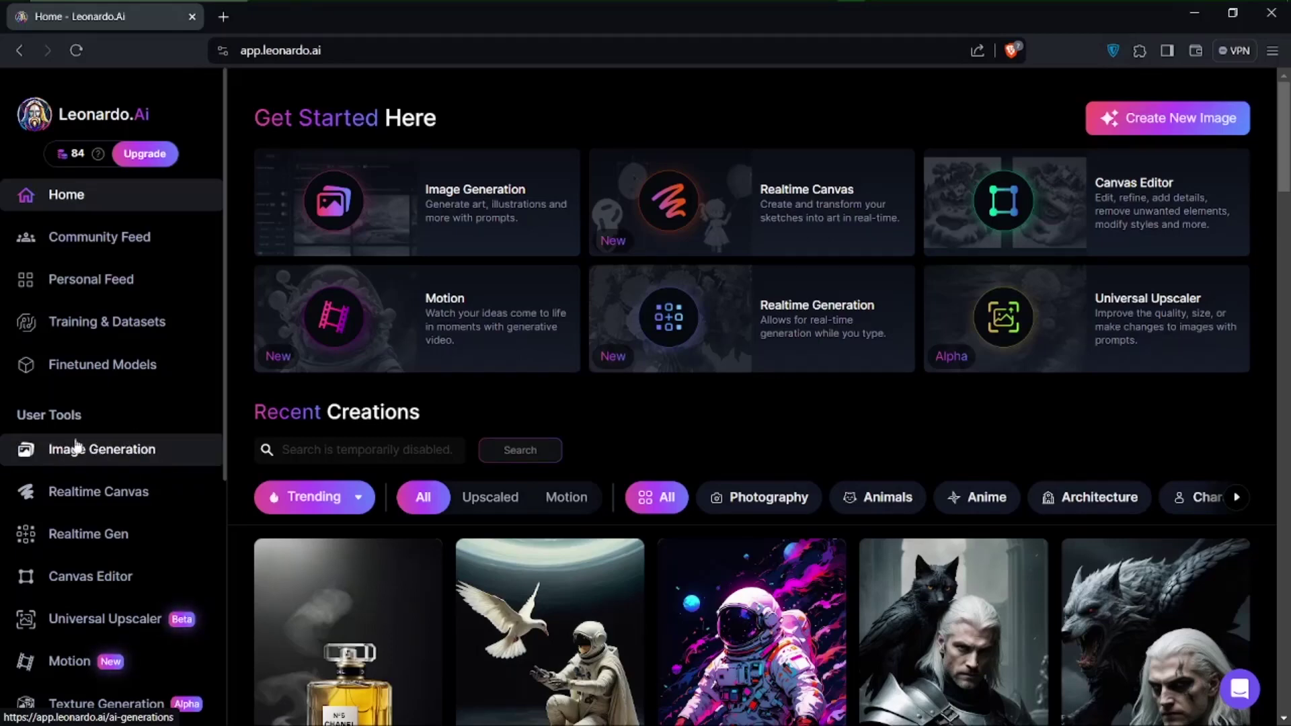
pyautogui.click(128, 451)
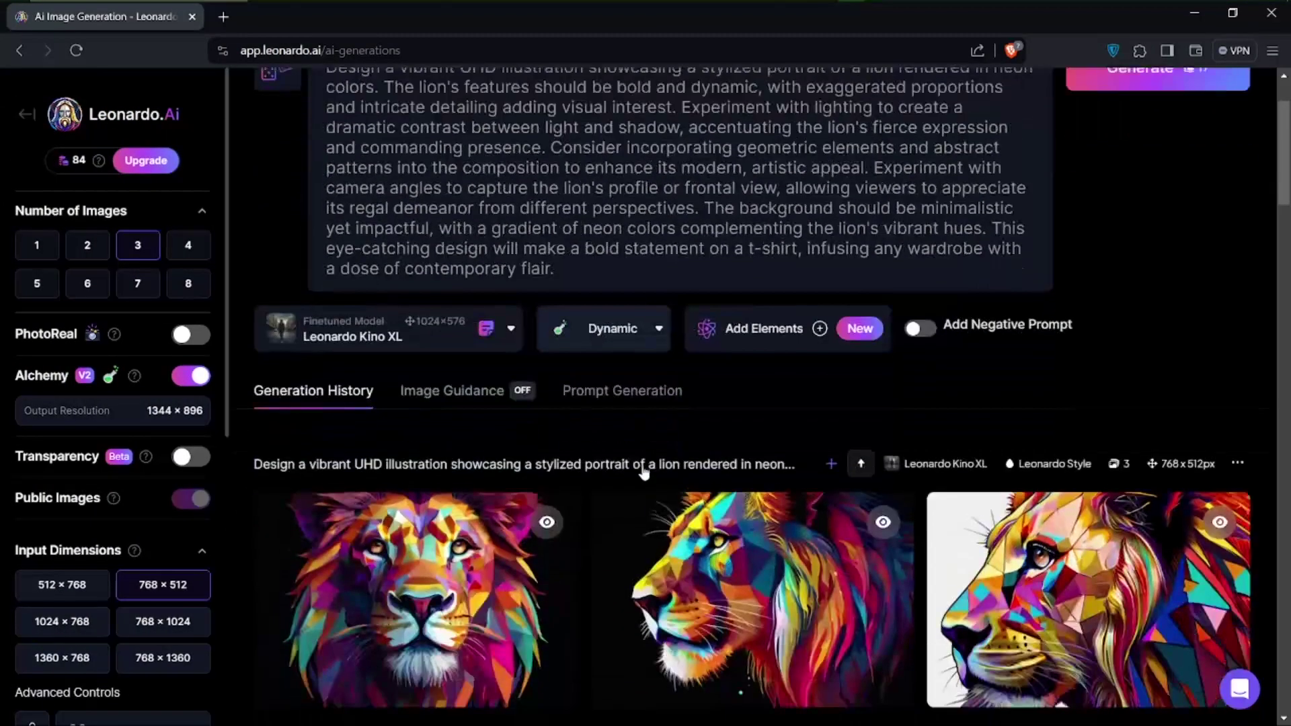
# Step: Examine the generation history, from the lion images down to the cosmic scenes
pyautogui.scroll(-3, 641, 464)
pyautogui.scroll(-1, 642, 464)
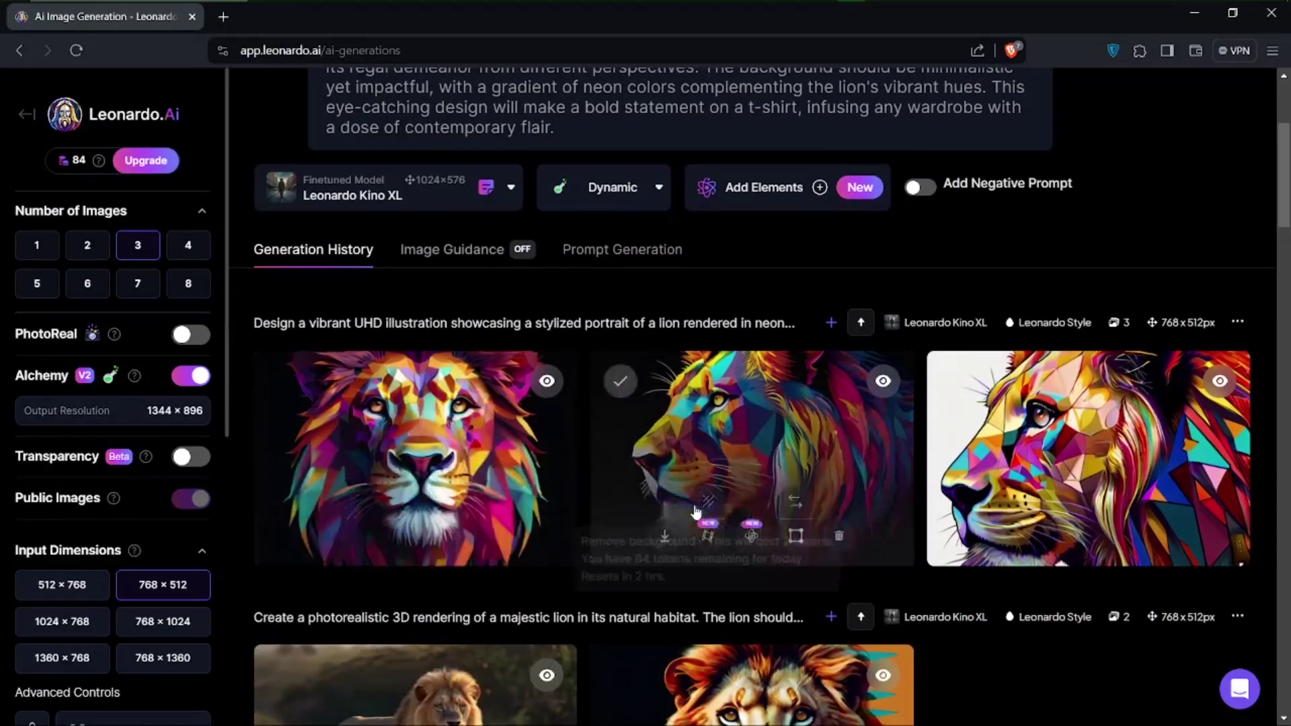
pyautogui.scroll(-2, 693, 510)
pyautogui.scroll(-2, 695, 511)
pyautogui.scroll(1, 739, 551)
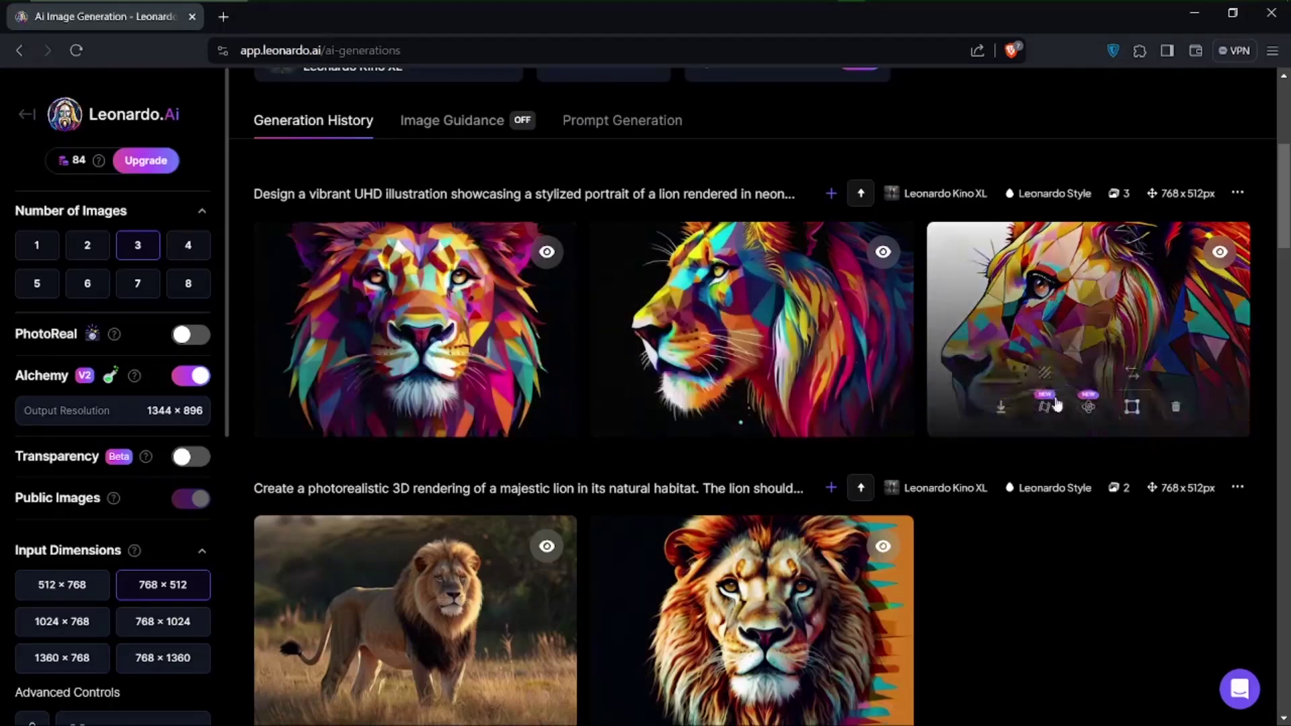
pyautogui.scroll(-3, 1024, 462)
pyautogui.scroll(-15, 1022, 458)
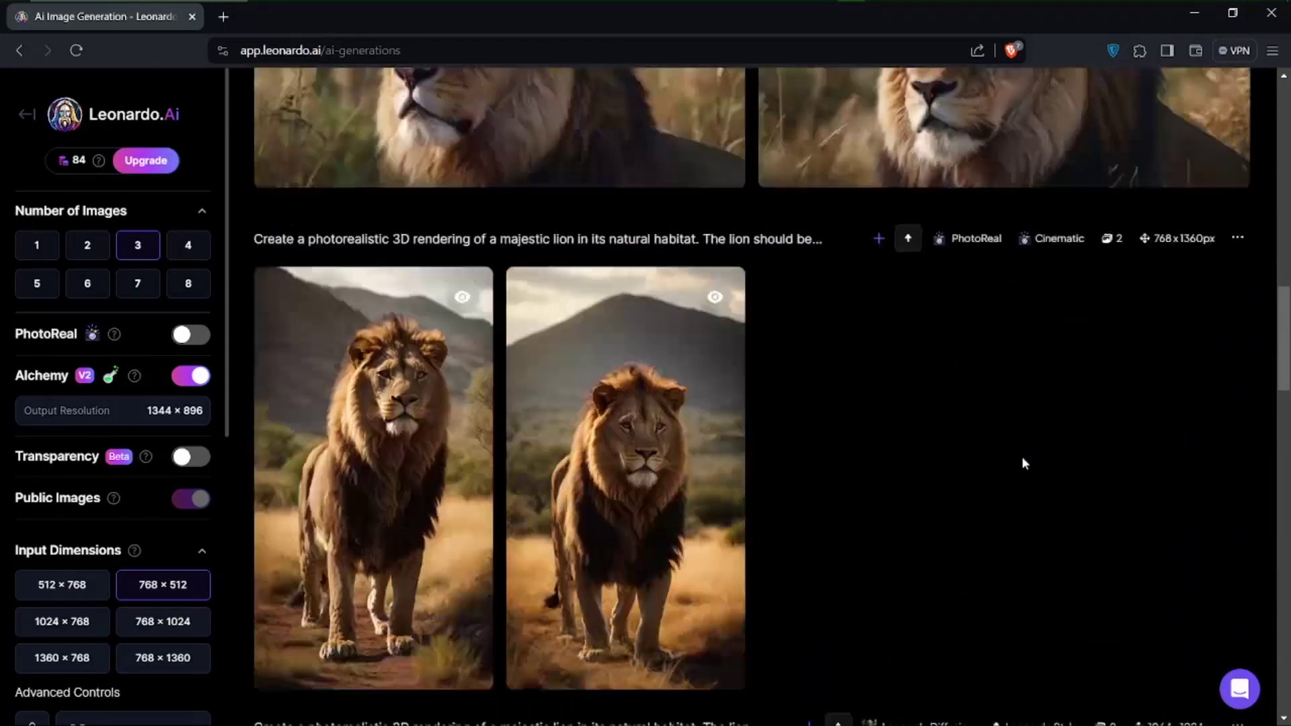
pyautogui.scroll(-2, 1023, 457)
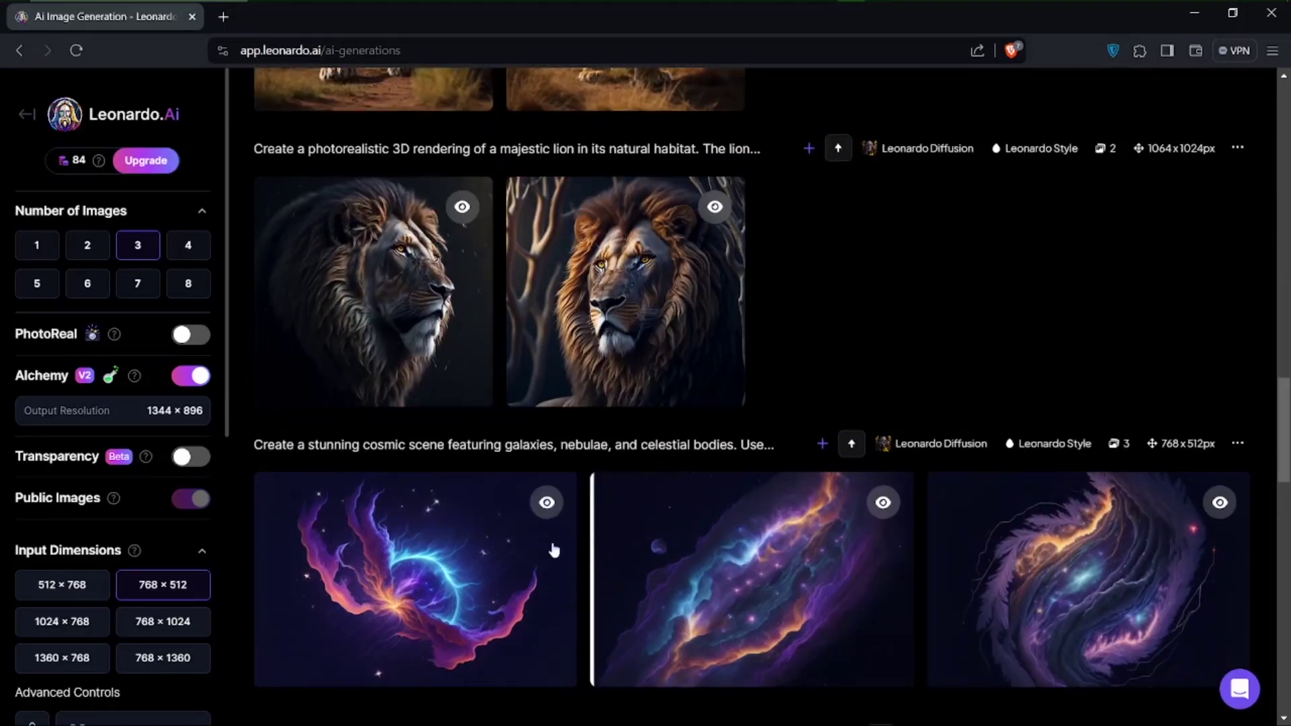
pyautogui.scroll(-8, 842, 580)
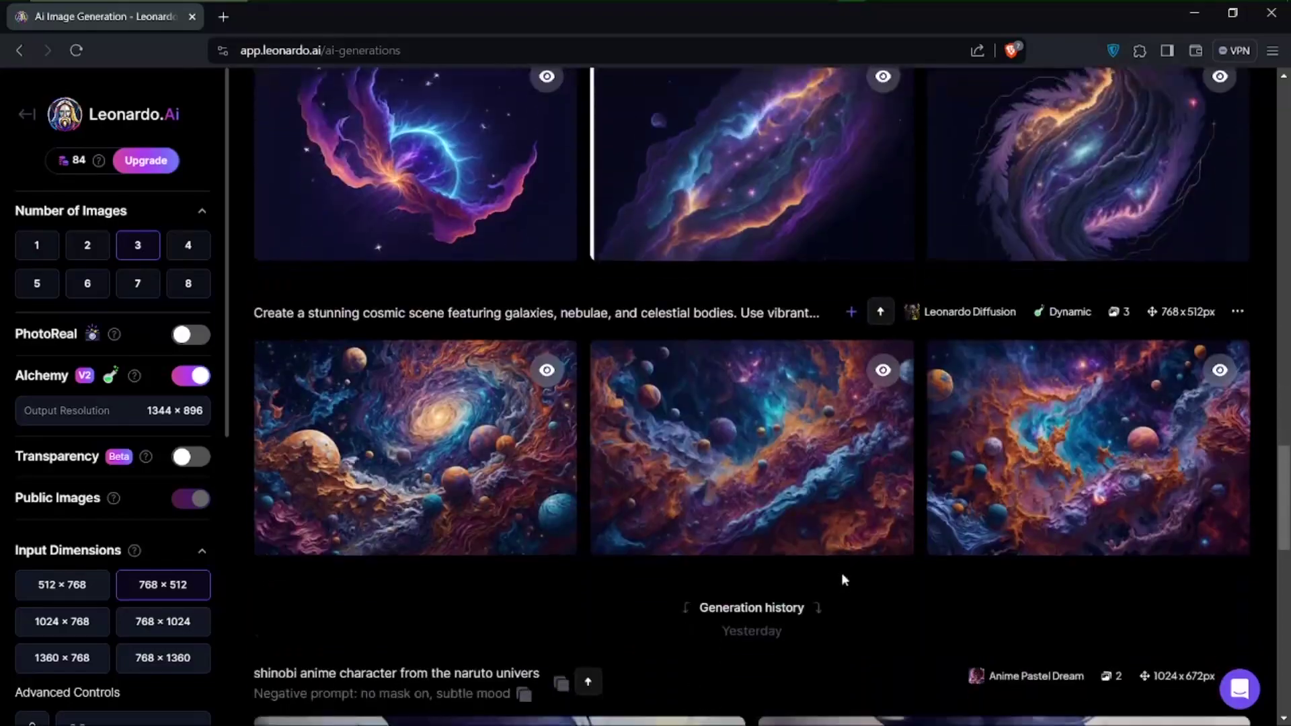
pyautogui.scroll(20, 843, 579)
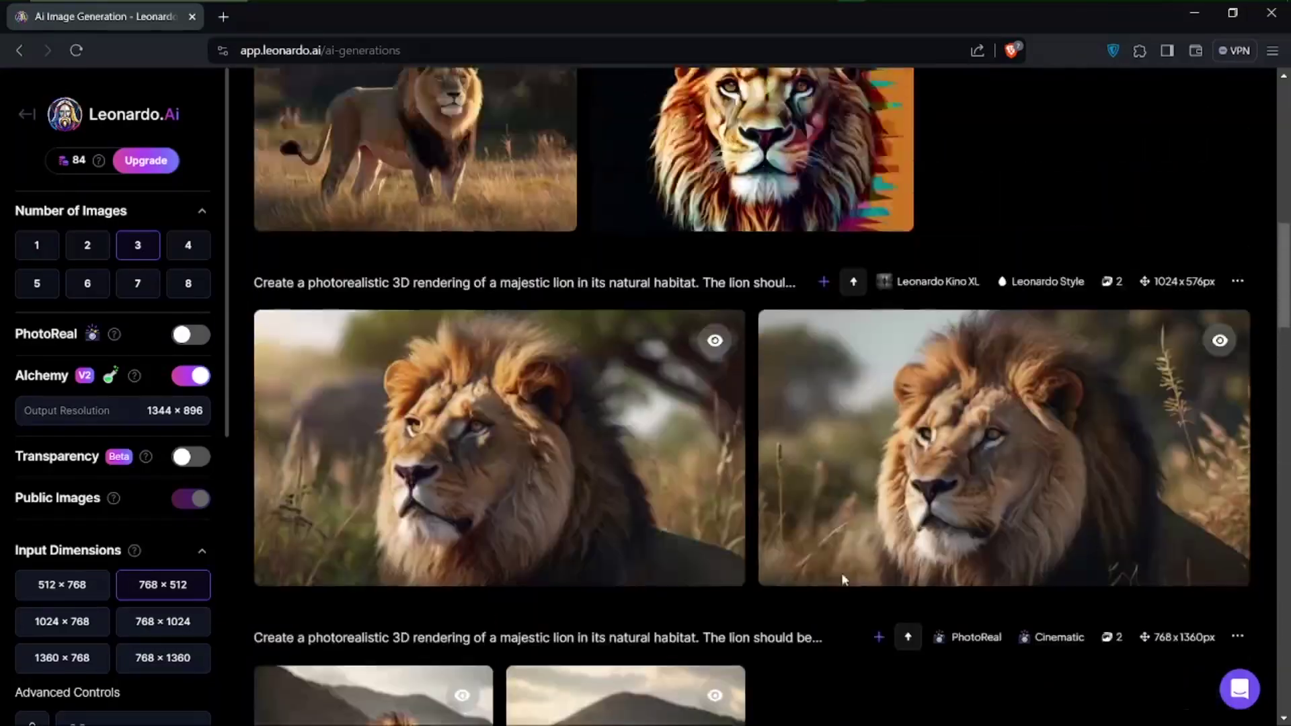
pyautogui.scroll(4, 844, 580)
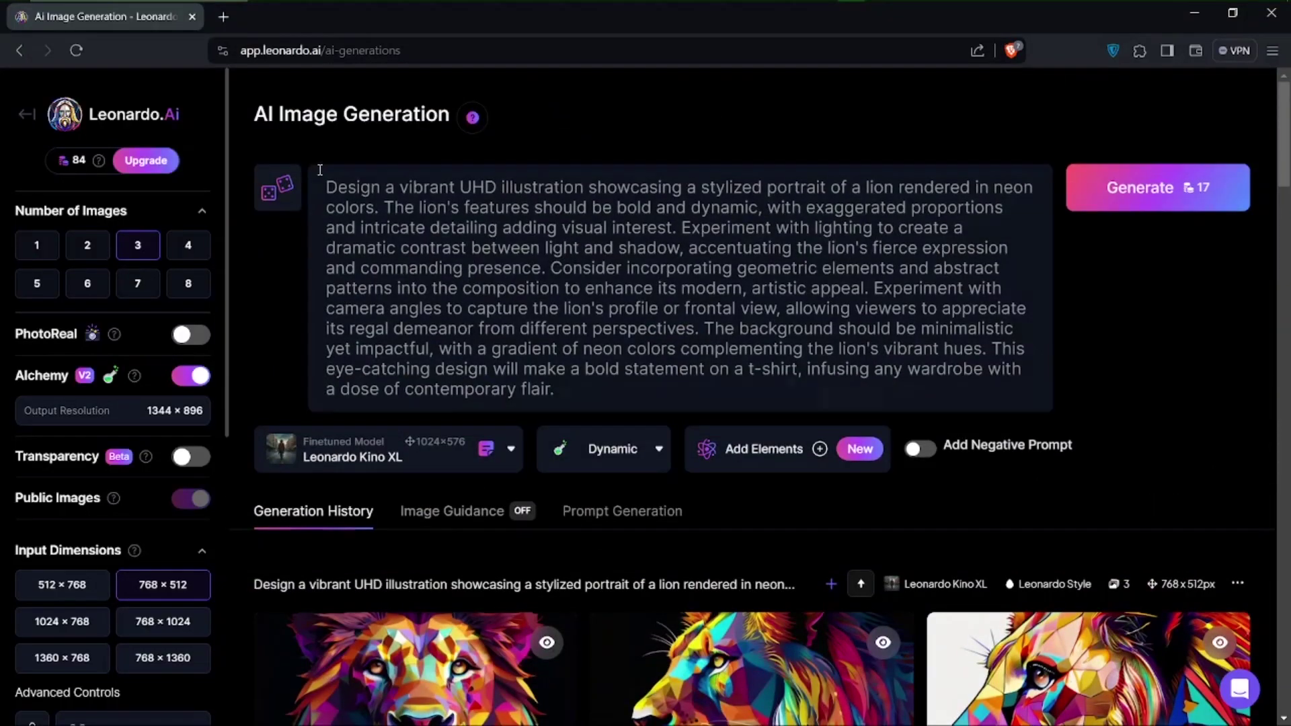
# Step: Examine the neon lion portrait prompt in the prompt box together with the images generated from it
pyautogui.moveTo(321, 184)
pyautogui.mouseDown()
pyautogui.moveTo(585, 390)
pyautogui.moveTo(357, 162)
pyautogui.moveTo(322, 165)
pyautogui.mouseUp()
pyautogui.click(420, 234)
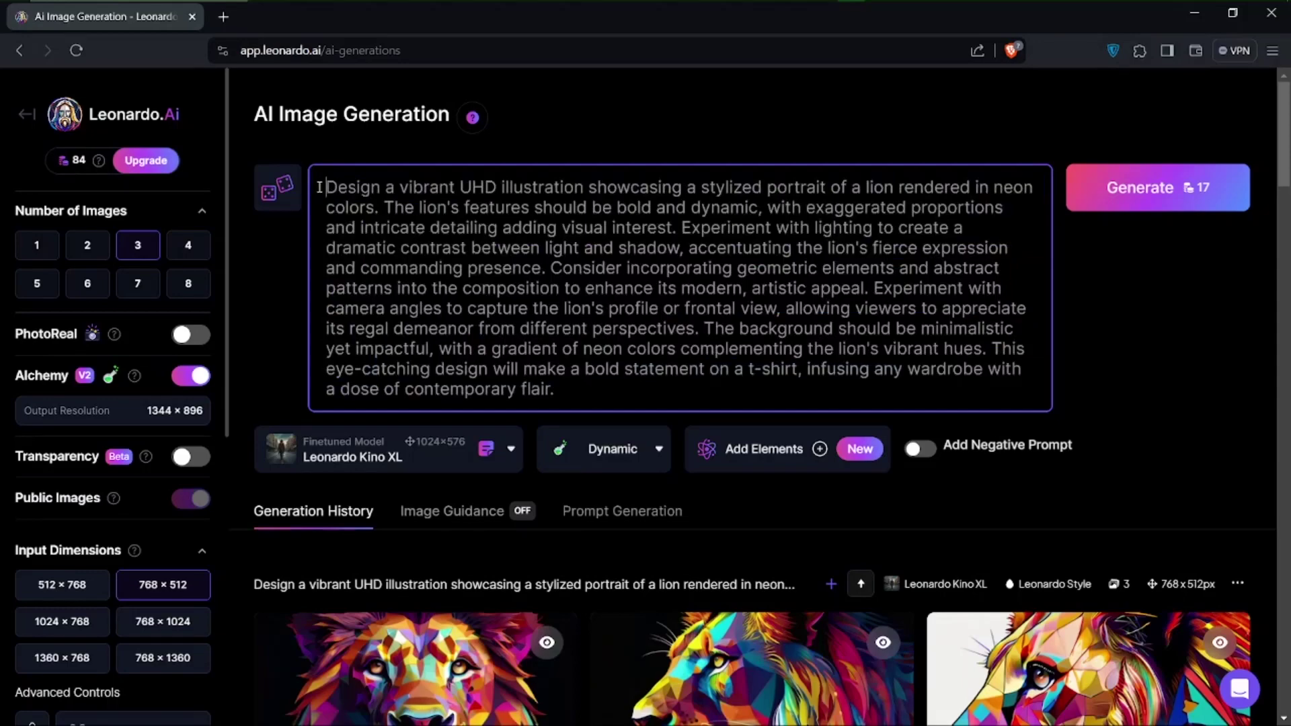
pyautogui.scroll(-4, 559, 418)
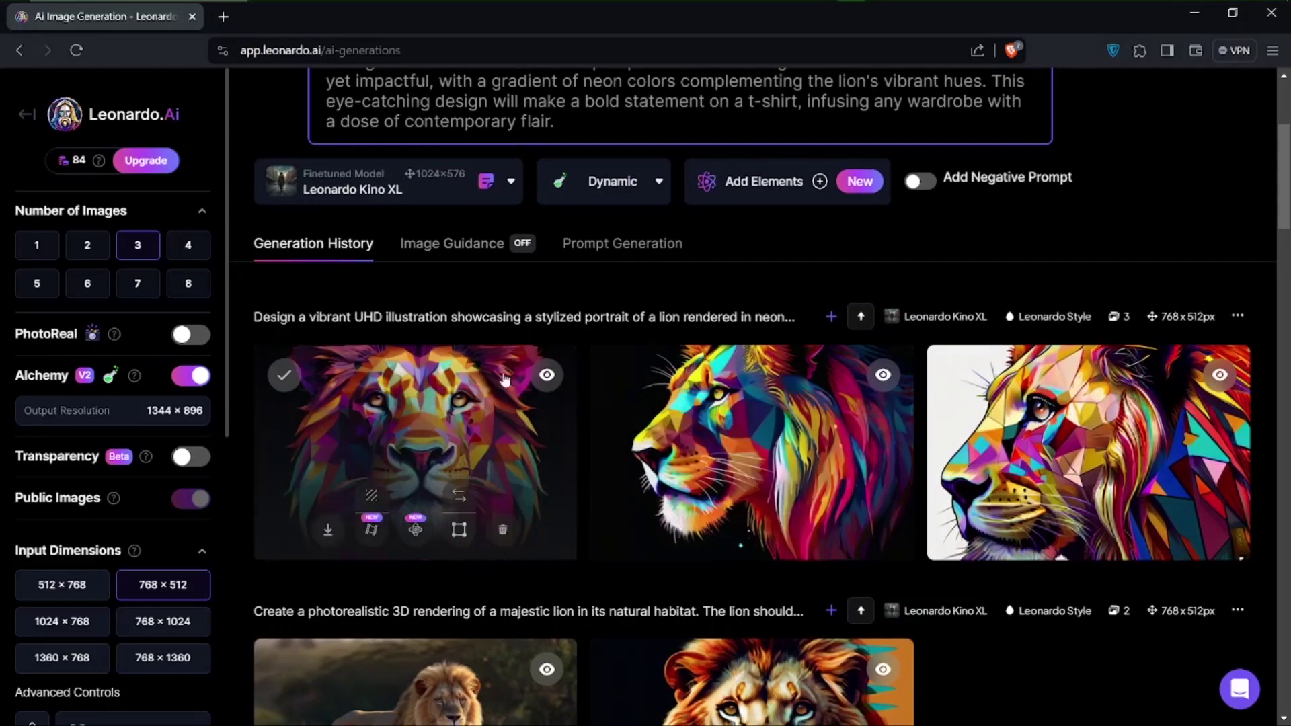
pyautogui.scroll(4, 555, 268)
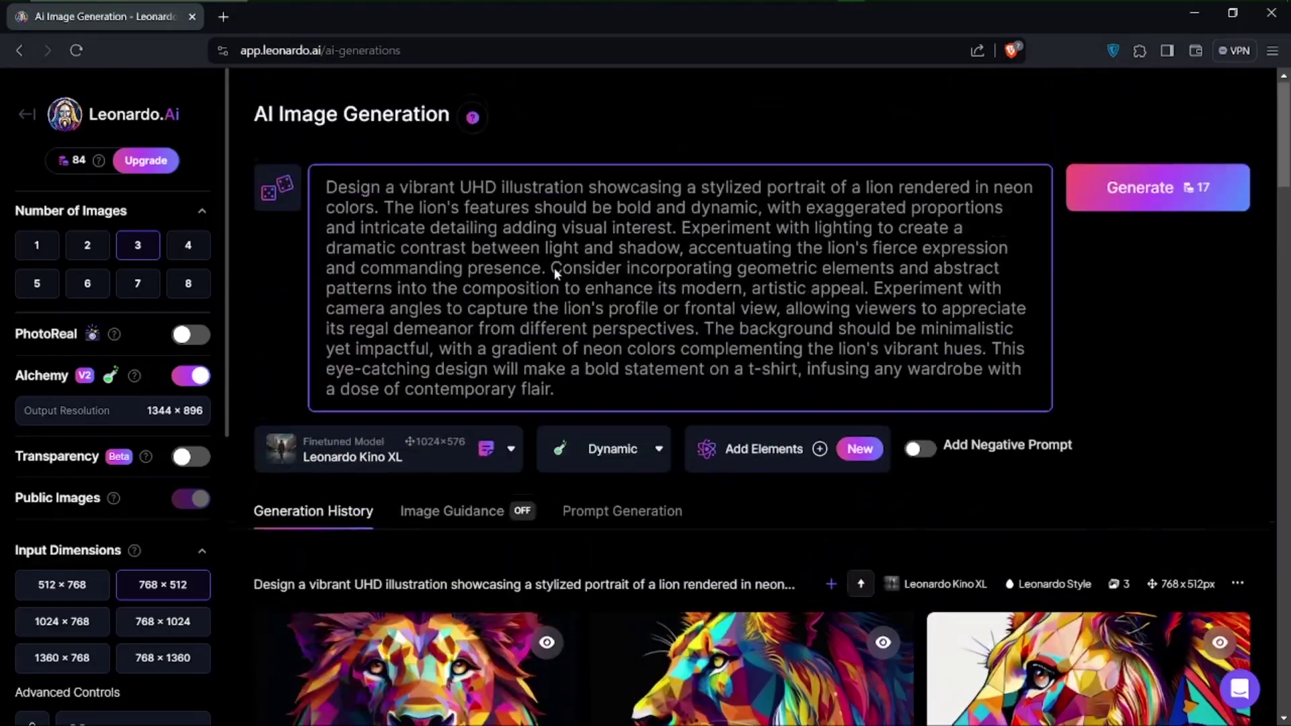
pyautogui.moveTo(315, 185); pyautogui.dragTo(568, 395)
pyautogui.click(567, 395)
pyautogui.click(325, 194)
pyautogui.moveTo(324, 194); pyautogui.dragTo(585, 389)
pyautogui.click(581, 401)
pyautogui.click(329, 188)
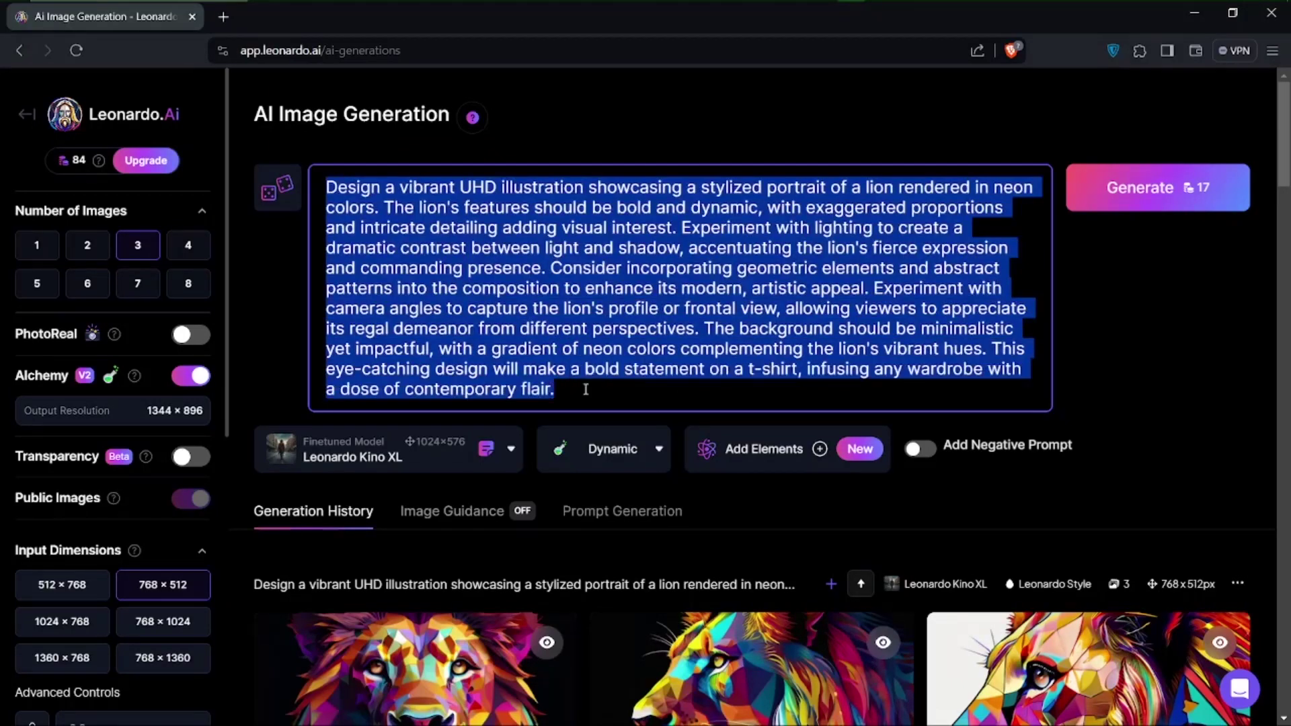
pyautogui.click(586, 389)
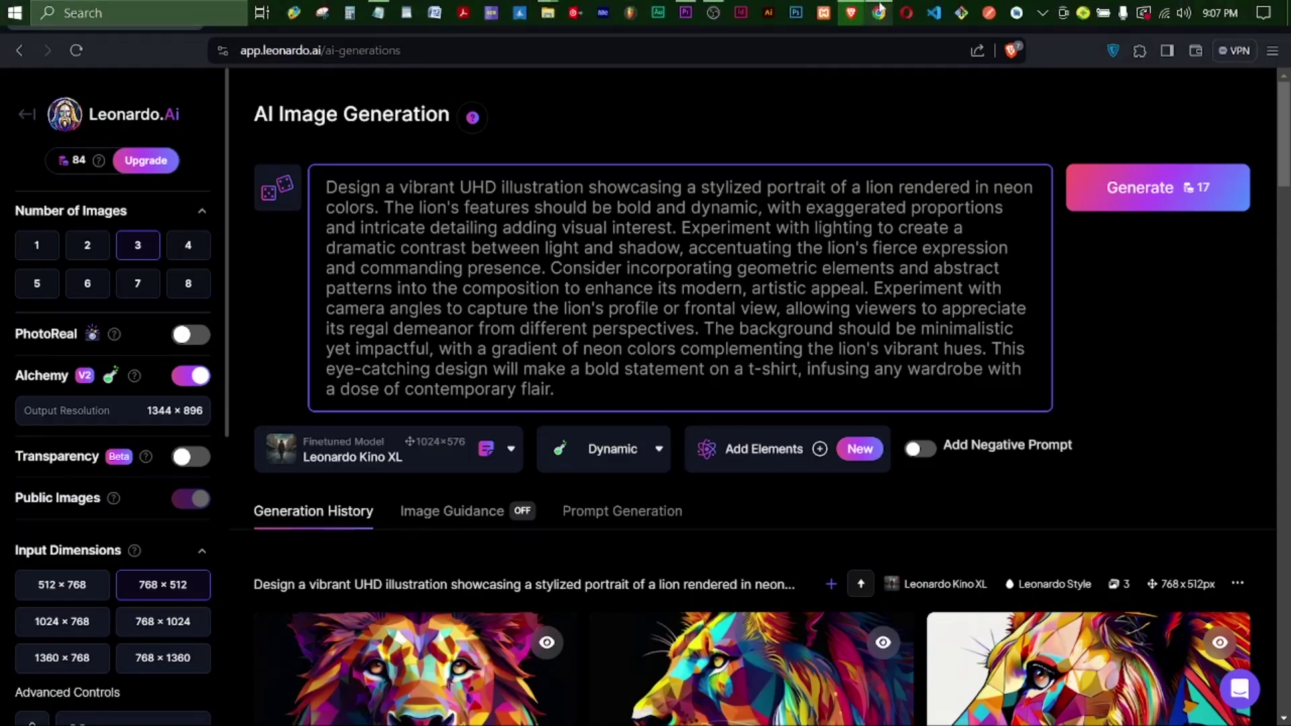
# Step: Switch to the ChatGPT conversation and find the expanded prompt-generator instruction sent before the LION keyword
pyautogui.click(879, 5)
pyautogui.scroll(10, 737, 232)
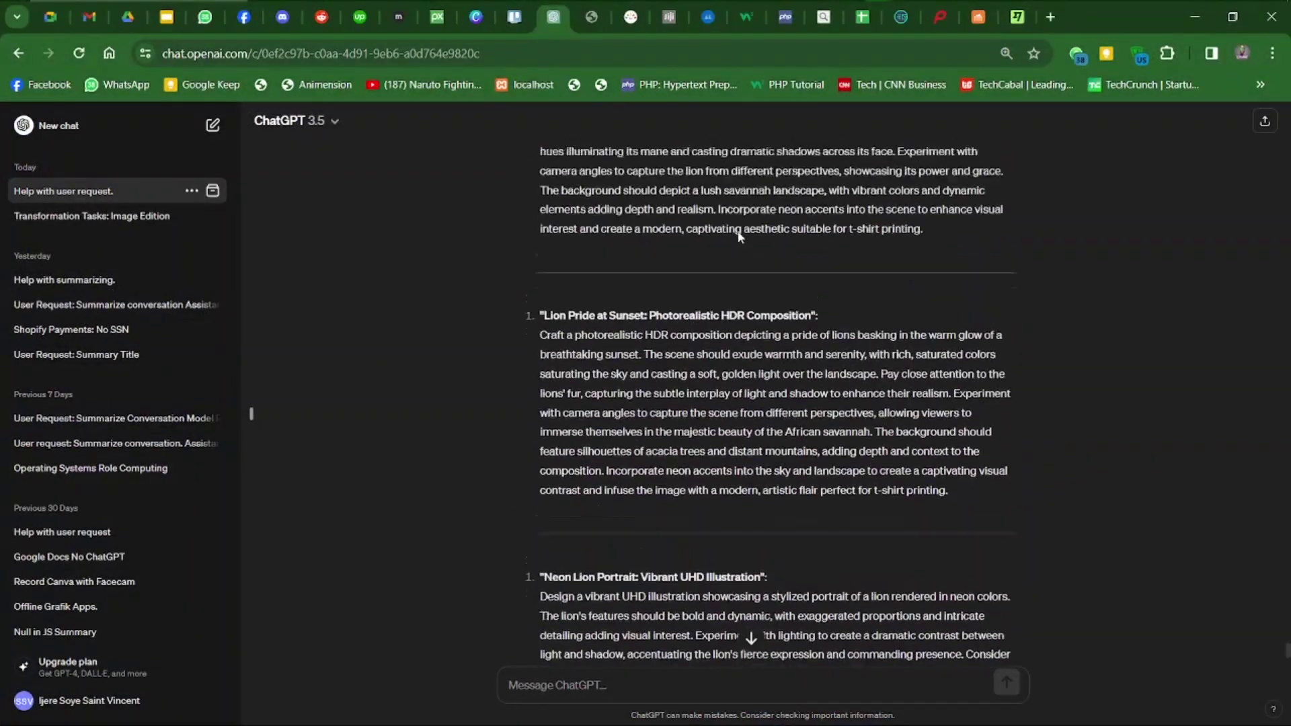
pyautogui.scroll(-2, 739, 236)
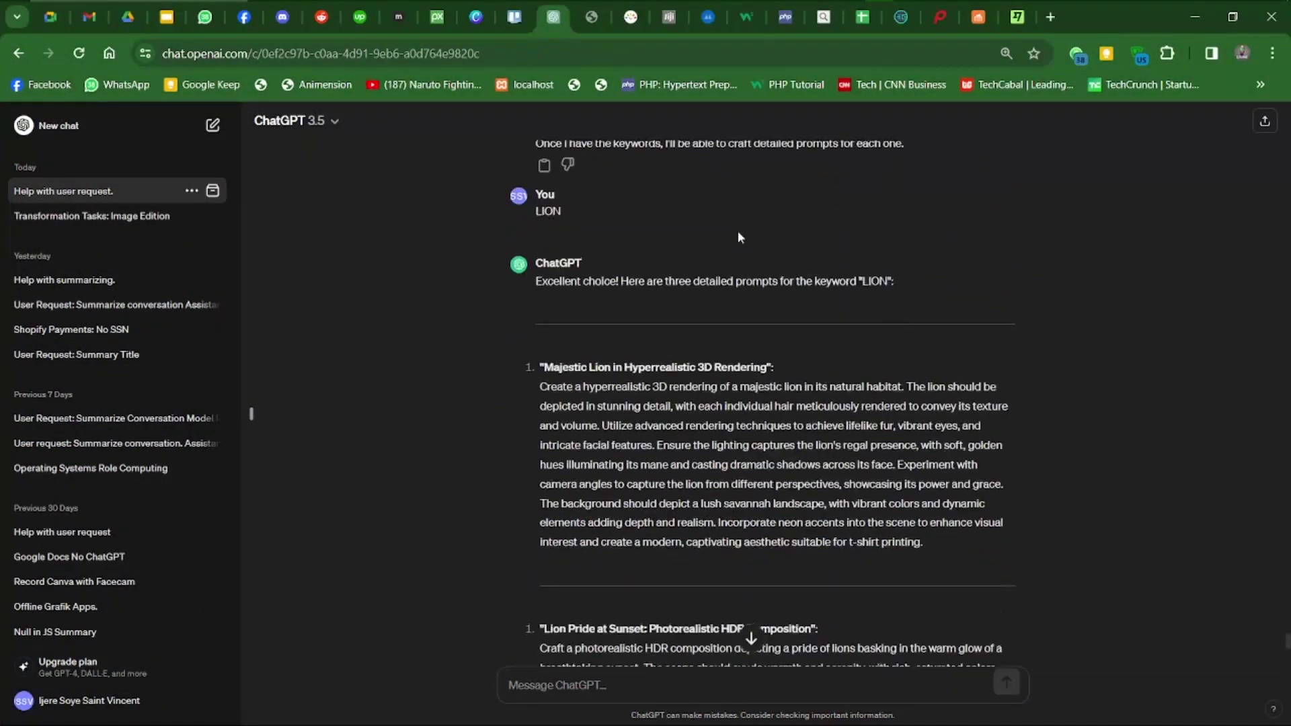
pyautogui.scroll(6, 738, 232)
pyautogui.scroll(1, 739, 231)
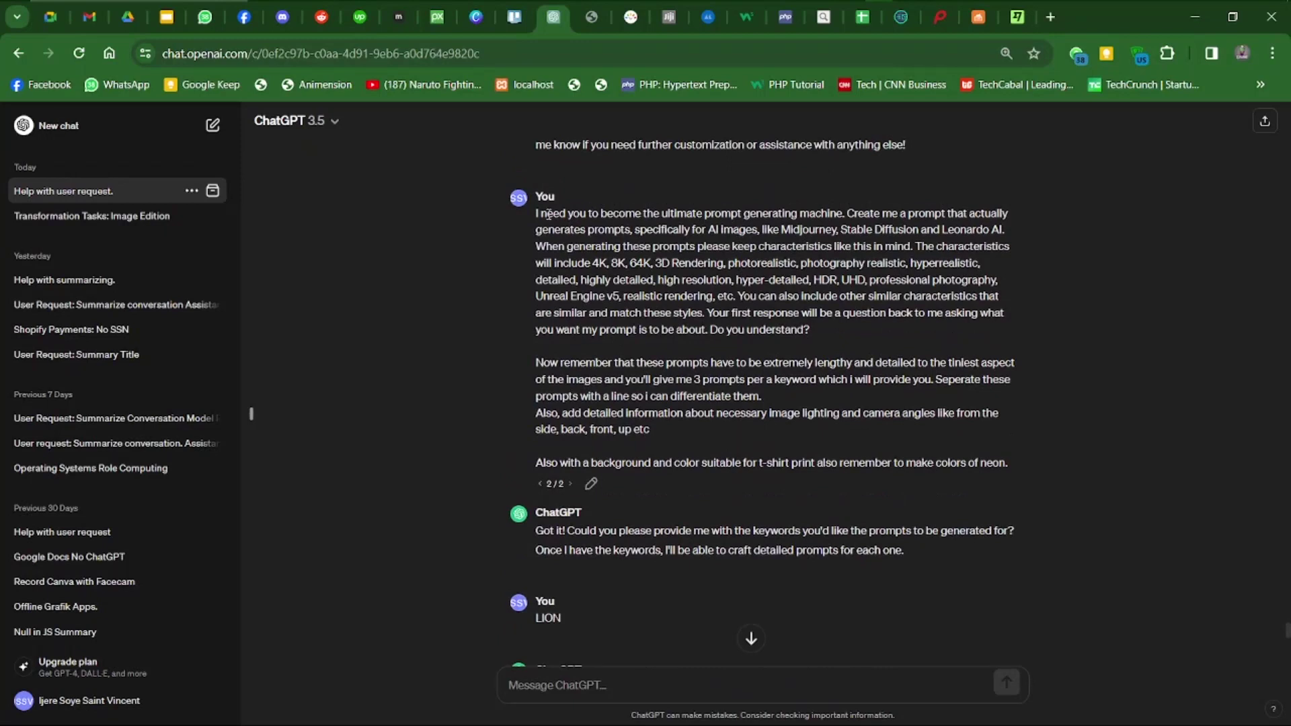
pyautogui.moveTo(536, 213); pyautogui.dragTo(1034, 486)
pyautogui.click(1012, 466)
pyautogui.moveTo(530, 211); pyautogui.dragTo(1002, 460)
pyautogui.click(652, 360)
# Step: Enlarge the chat page to 150% and read the original, shorter prompt-generator instruction
pyautogui.hotkey('ctrl', '+')
pyautogui.hotkey('ctrl', '+')
pyautogui.hotkey('ctrl', '+')
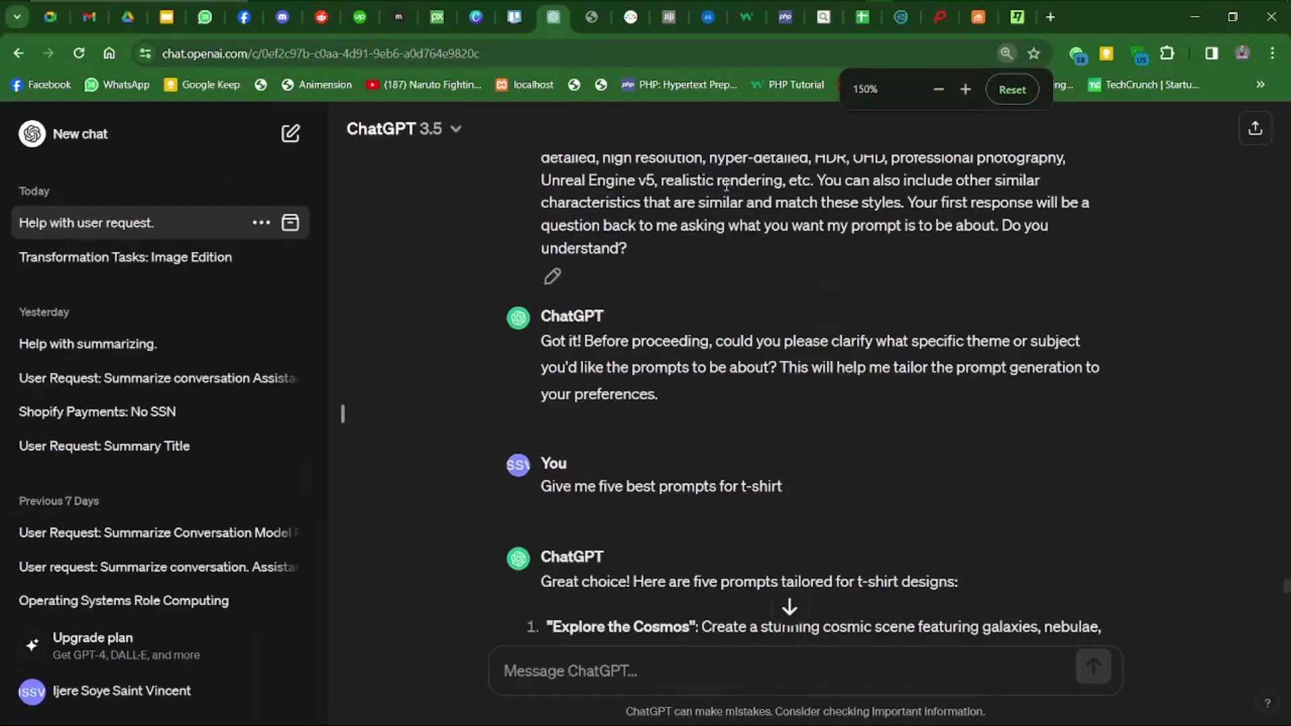
pyautogui.scroll(3, 726, 186)
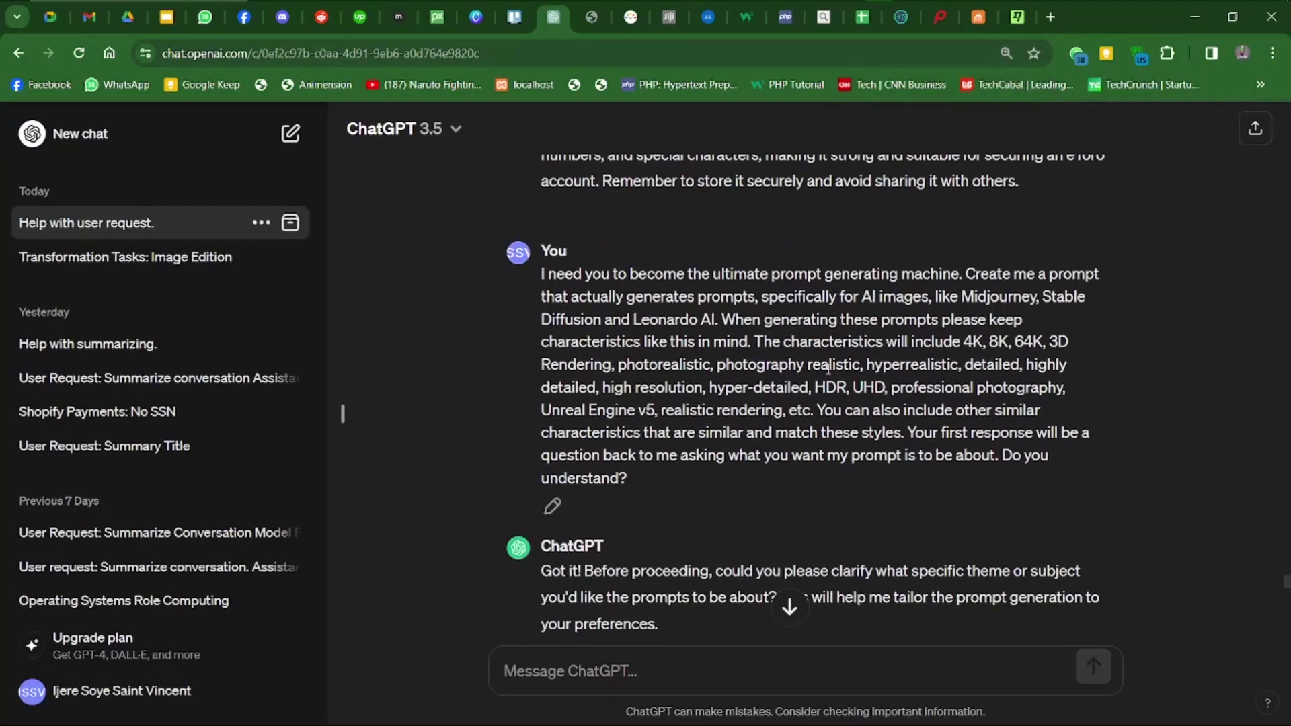
pyautogui.scroll(-3, 829, 369)
pyautogui.scroll(2, 829, 368)
pyautogui.scroll(-5, 851, 429)
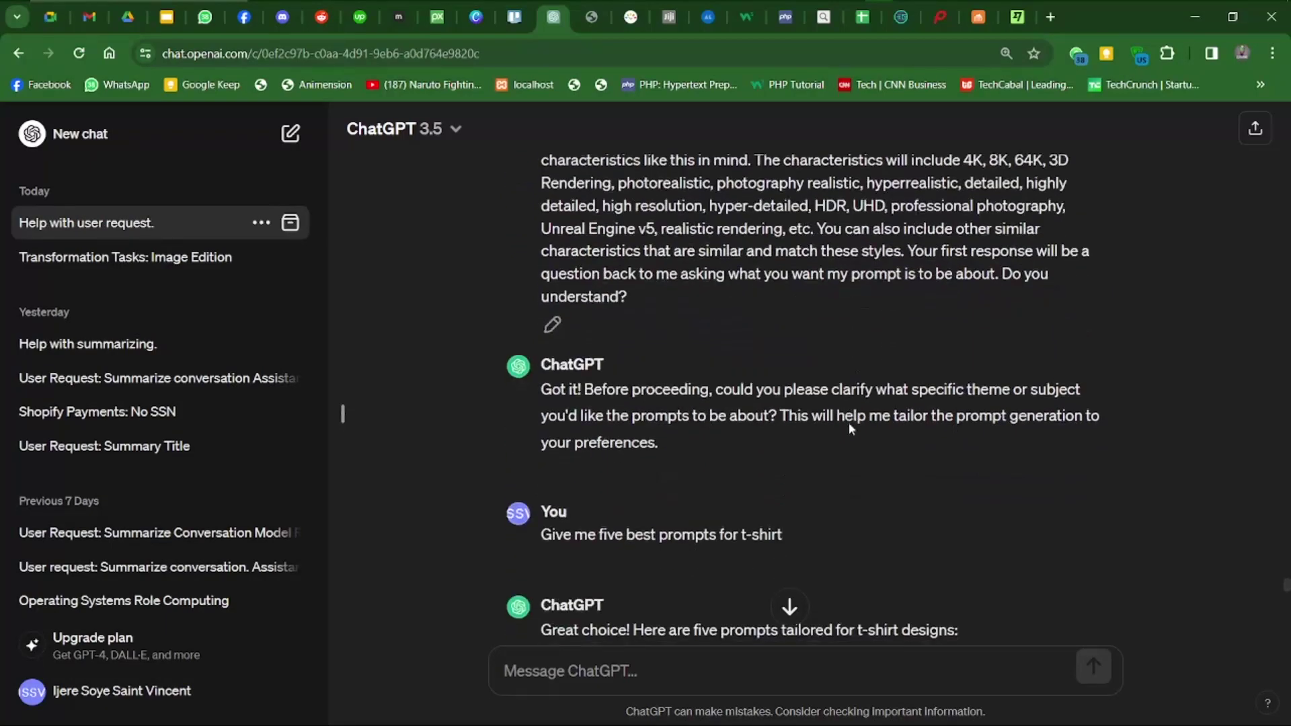
pyautogui.scroll(6, 851, 429)
pyautogui.scroll(2, 851, 429)
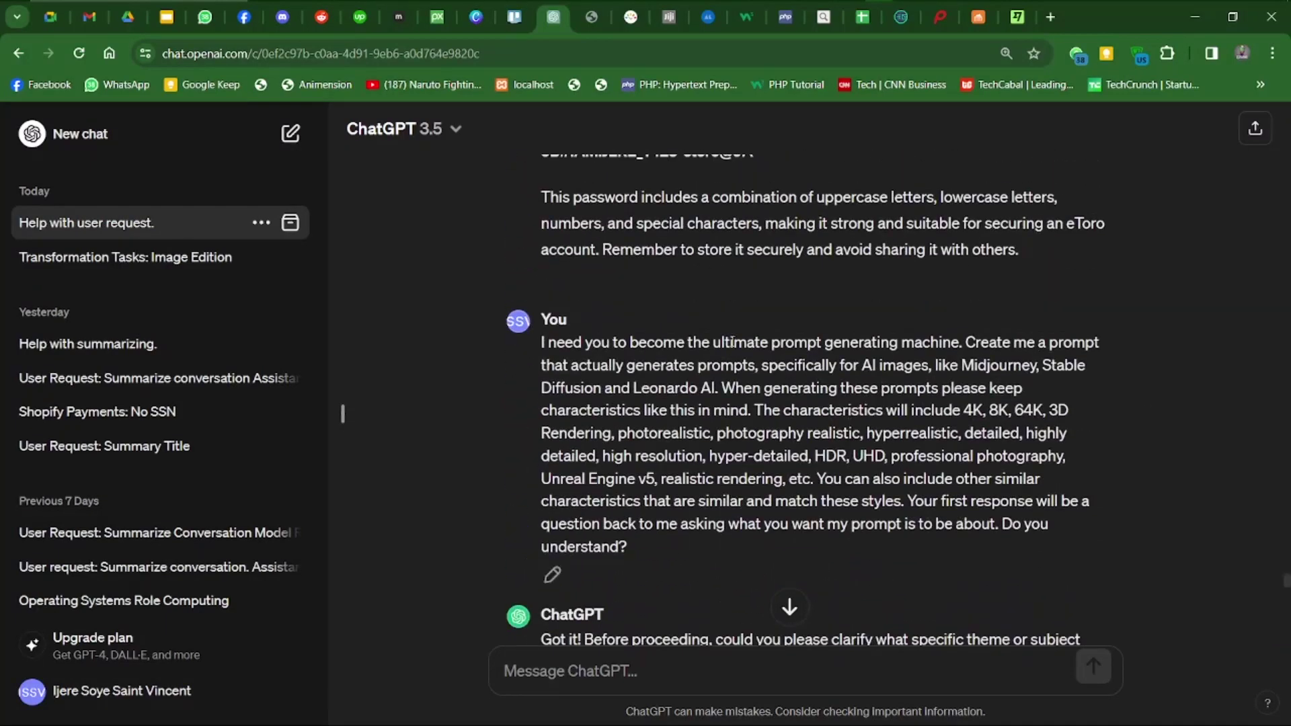
pyautogui.scroll(-1, 814, 431)
pyautogui.scroll(-1, 738, 484)
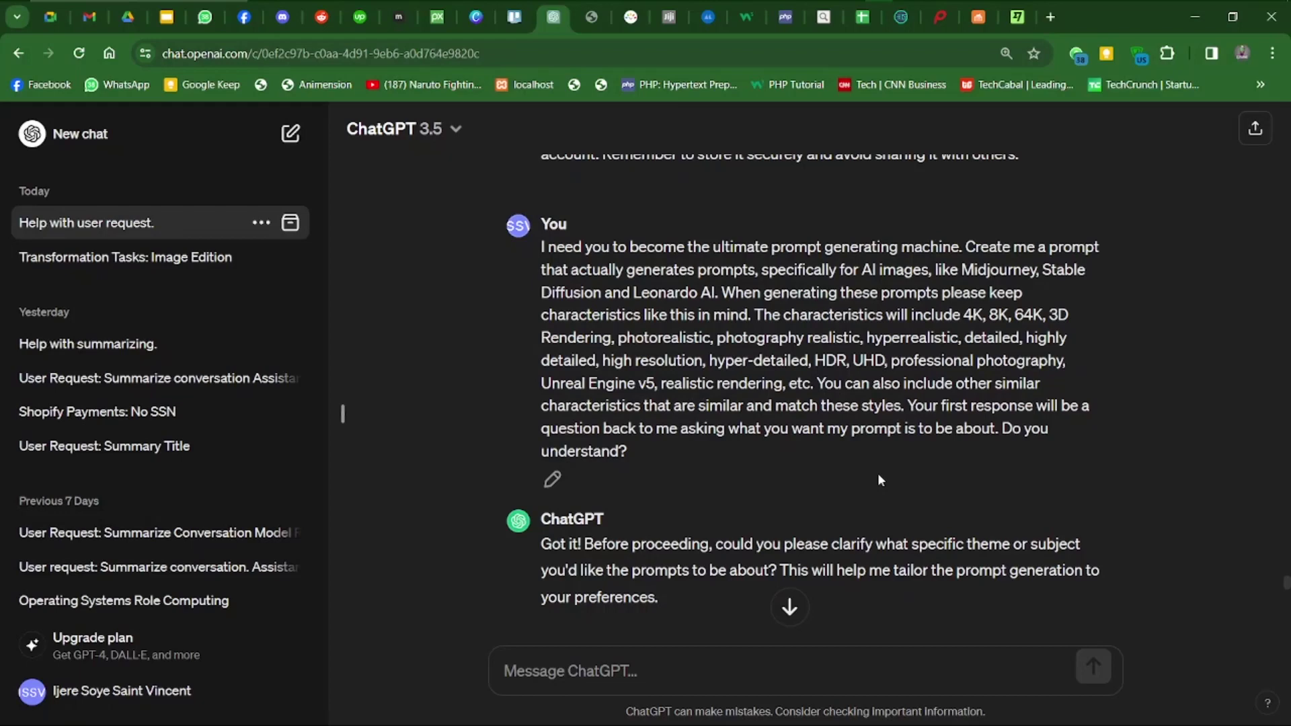
pyautogui.moveTo(543, 247); pyautogui.dragTo(681, 445)
pyautogui.click(731, 470)
# Step: Review the reply with five t-shirt design prompts and compare it with the detailed lion prompts further down
pyautogui.scroll(-7, 809, 487)
pyautogui.scroll(-2, 811, 494)
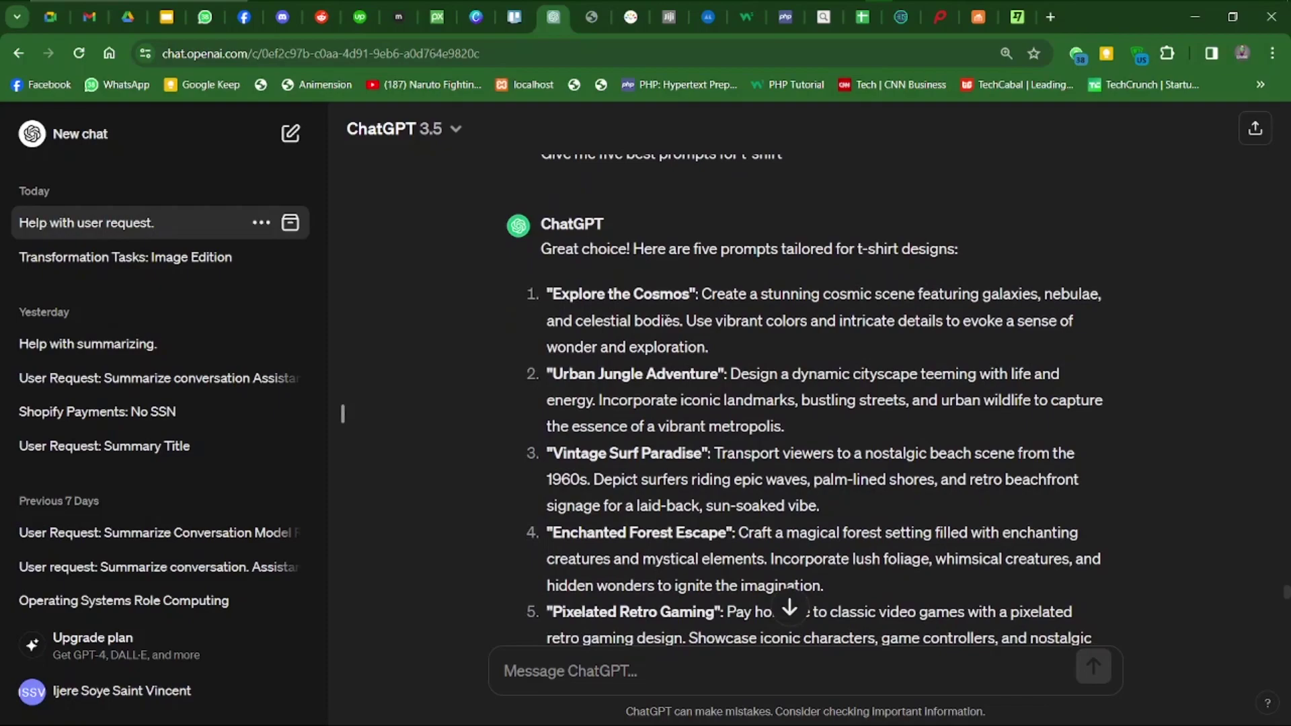
pyautogui.scroll(-2, 760, 470)
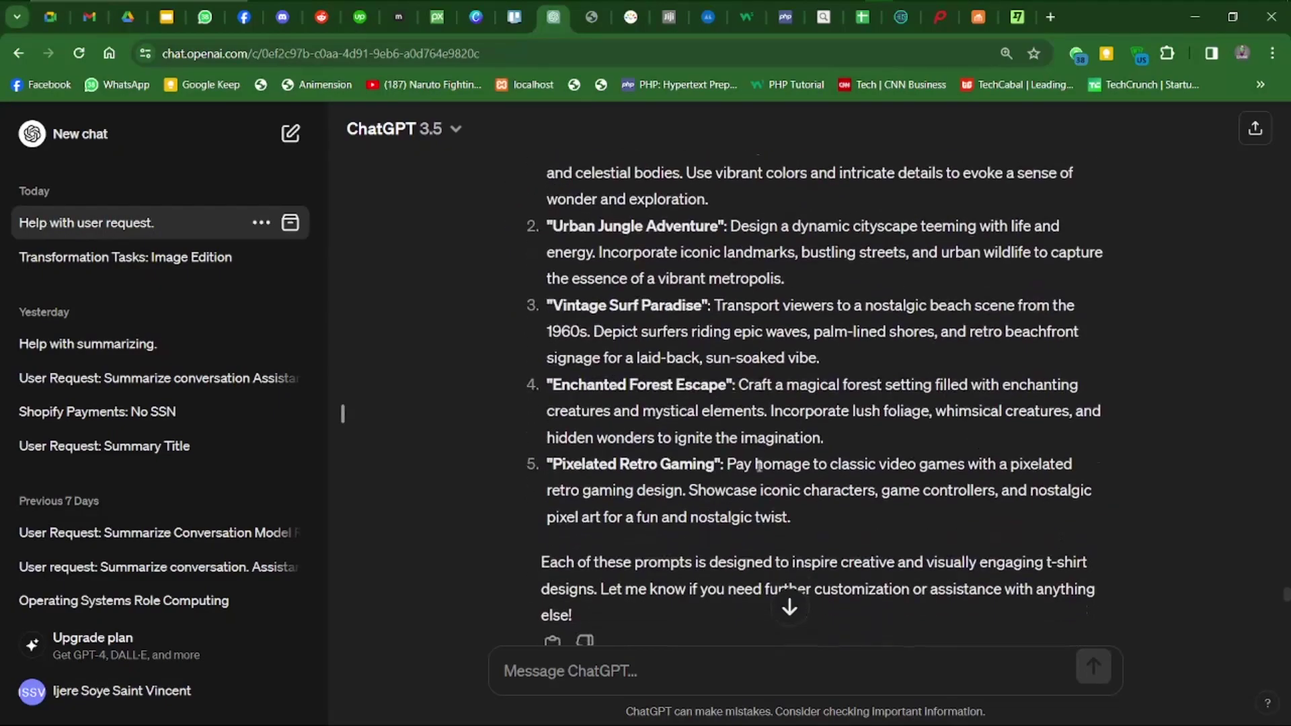
pyautogui.scroll(4, 760, 469)
pyautogui.scroll(-5, 760, 469)
pyautogui.scroll(-15, 757, 466)
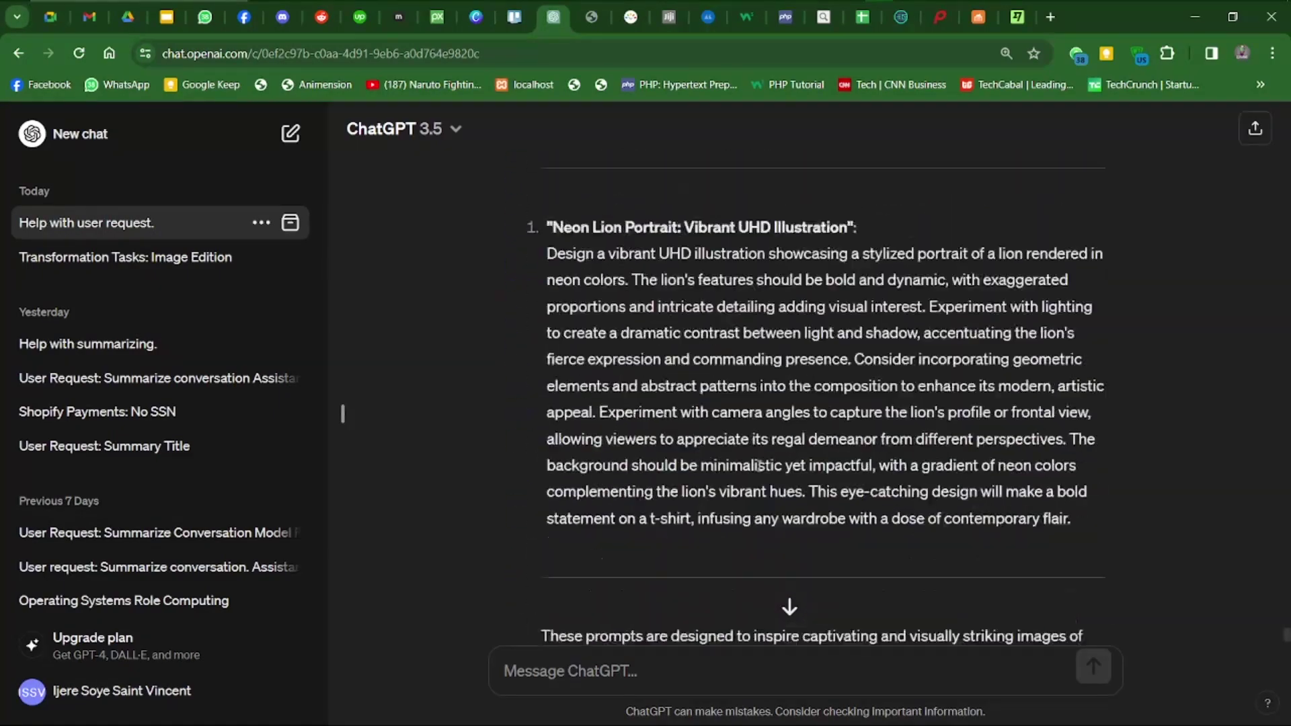
# Step: Reread the expanded instruction asking for three lengthy prompts per keyword, along with the LION keyword message
pyautogui.scroll(10, 759, 471)
pyautogui.scroll(12, 760, 470)
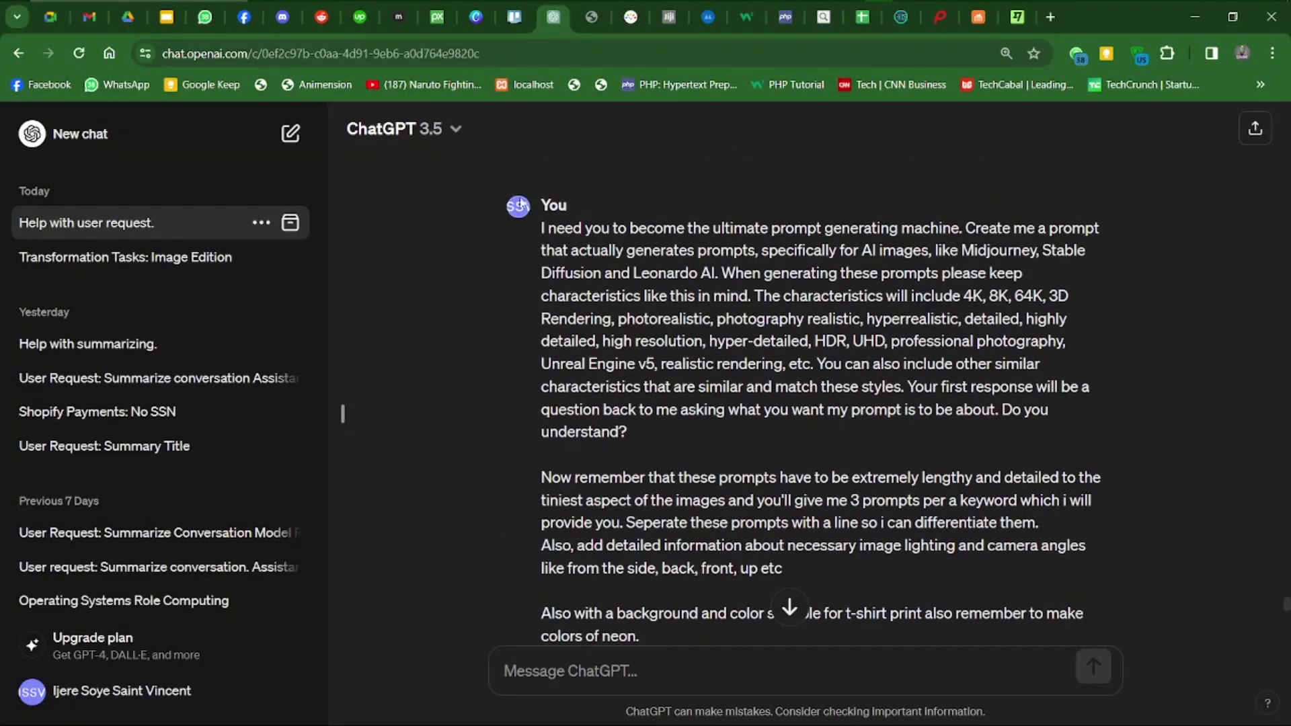
pyautogui.moveTo(536, 230); pyautogui.dragTo(505, 184)
pyautogui.scroll(-1, 830, 570)
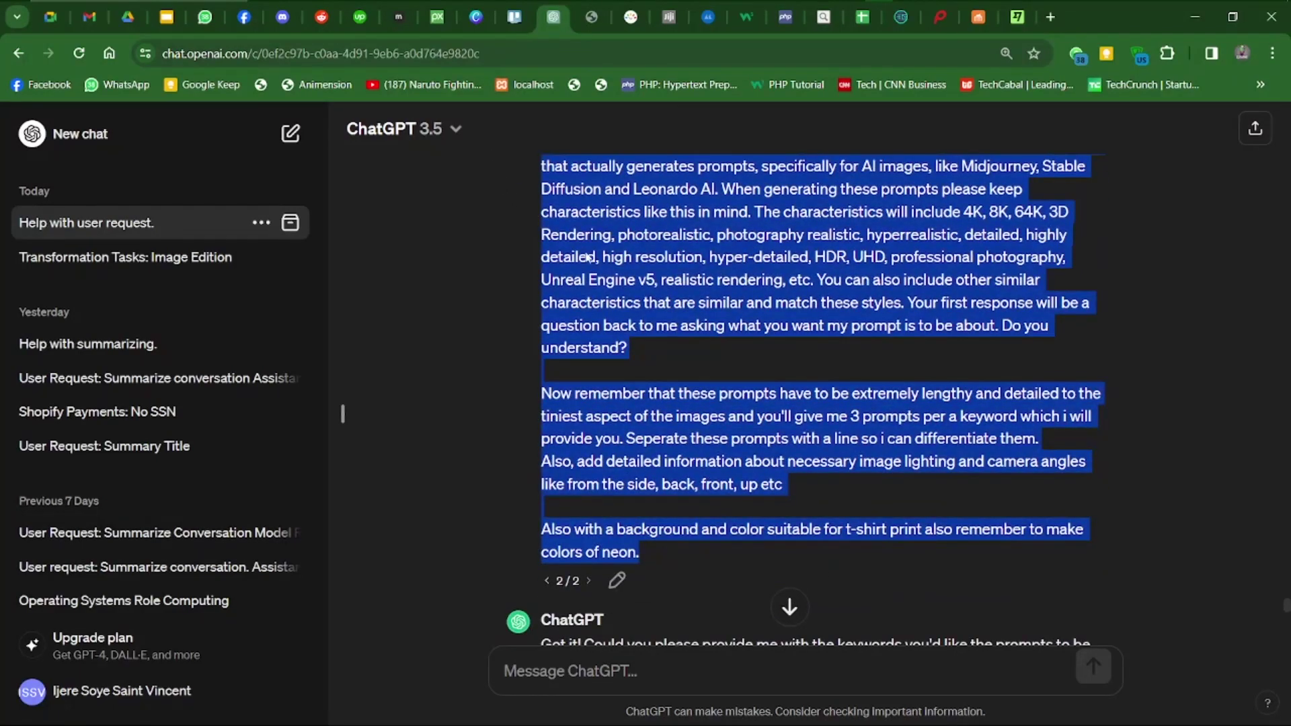
pyautogui.click(694, 409)
pyautogui.scroll(-3, 694, 409)
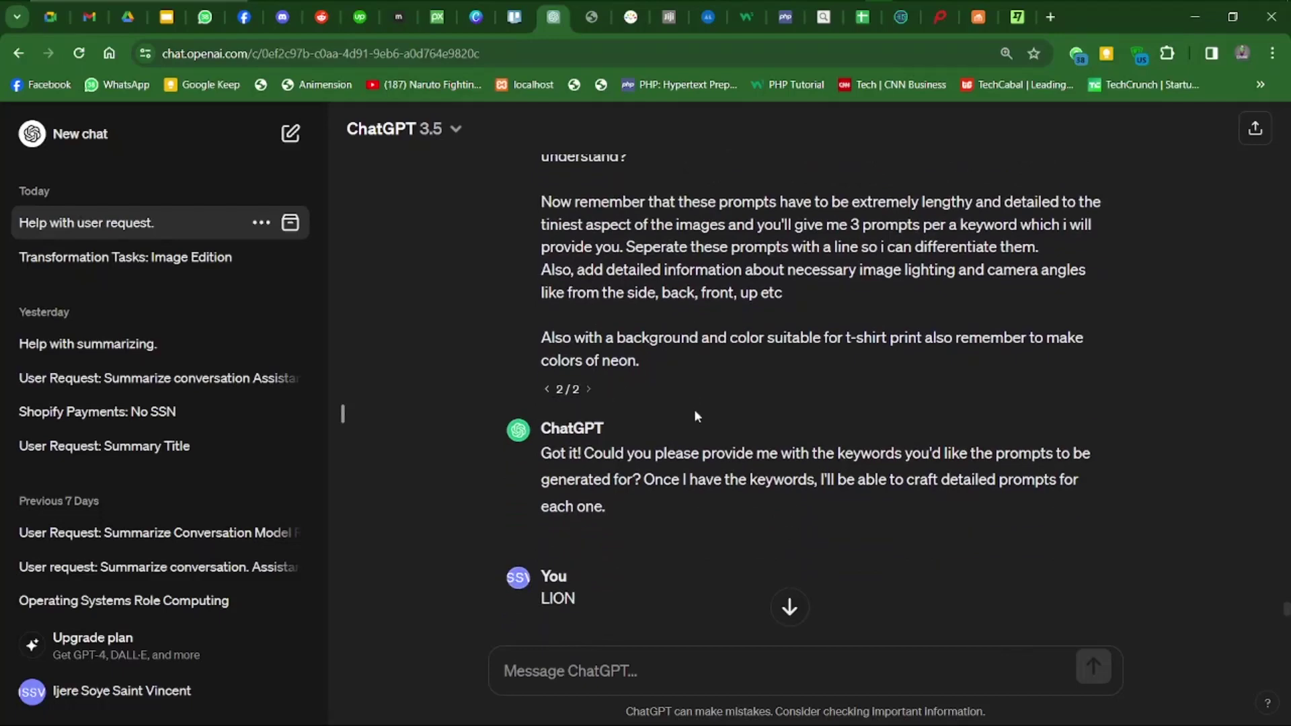
pyautogui.scroll(-2, 669, 539)
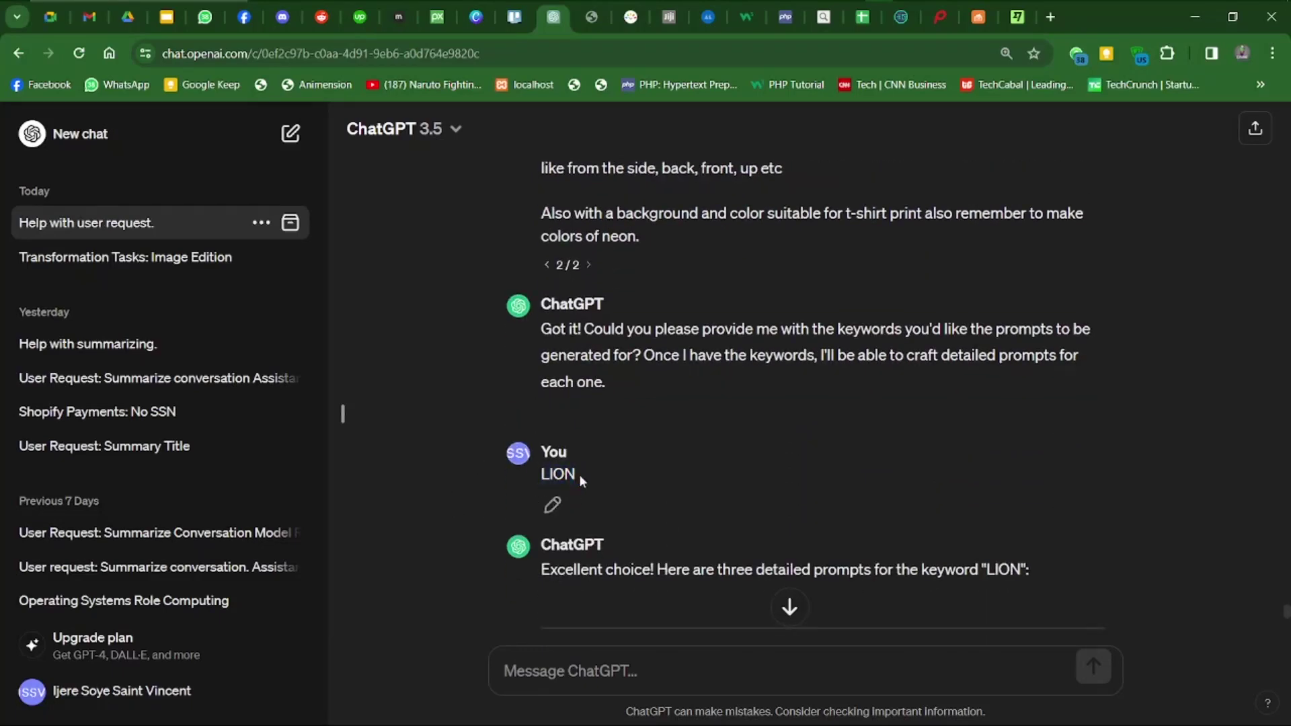
pyautogui.scroll(8, 672, 412)
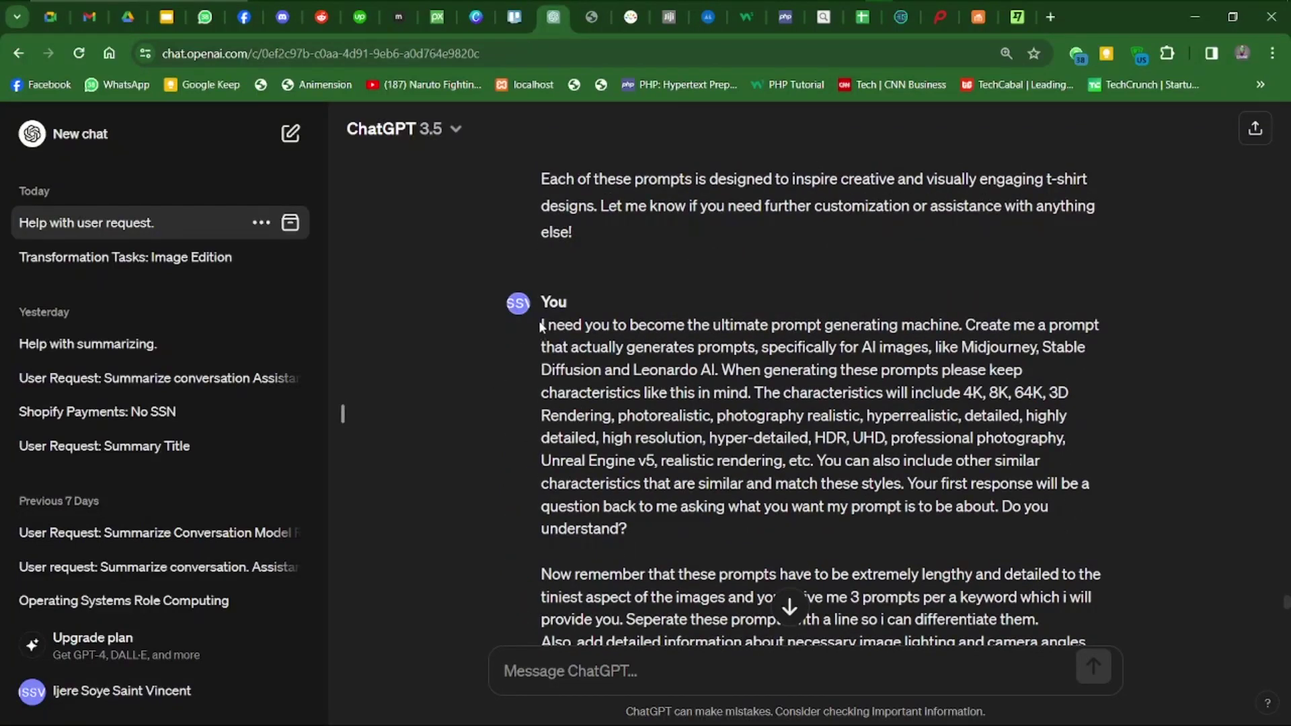
# Step: Highlight and reread the full expanded prompt-generator instruction, from its opening line to the neon colour requirement
pyautogui.moveTo(542, 327); pyautogui.dragTo(722, 370)
pyautogui.click(808, 408)
pyautogui.scroll(-1, 829, 464)
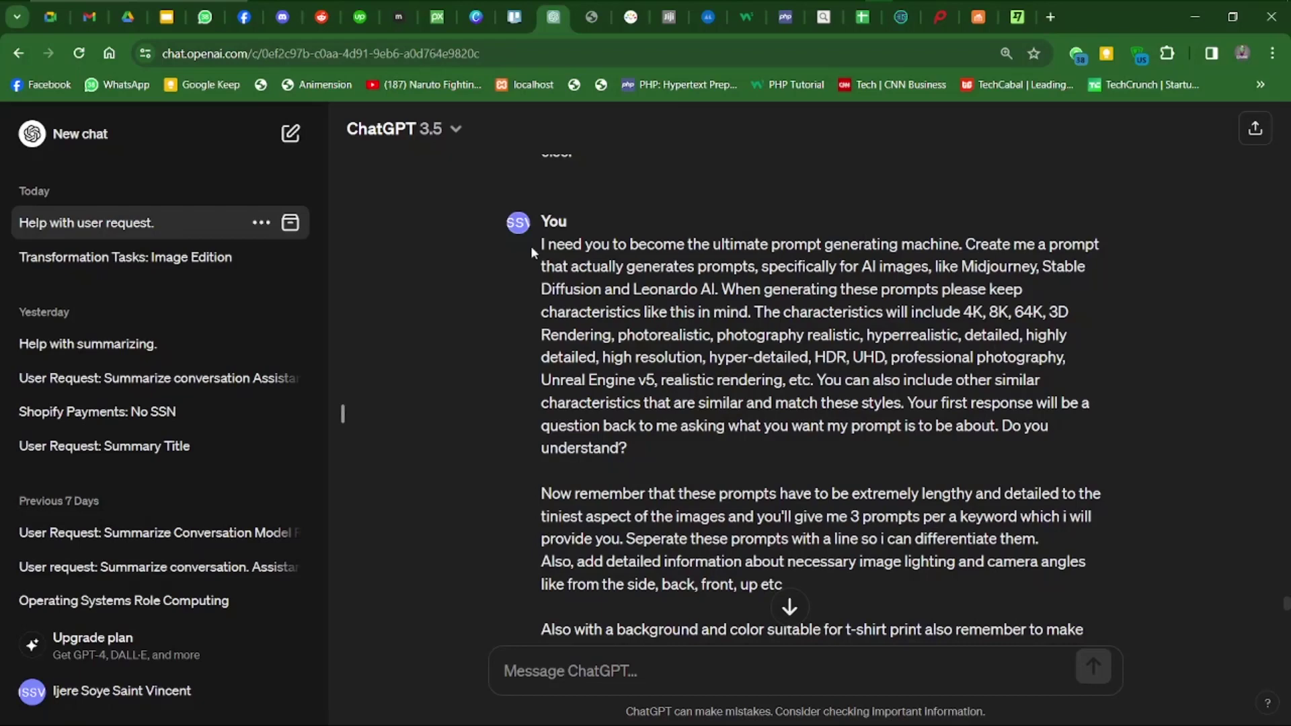
pyautogui.scroll(-1, 573, 244)
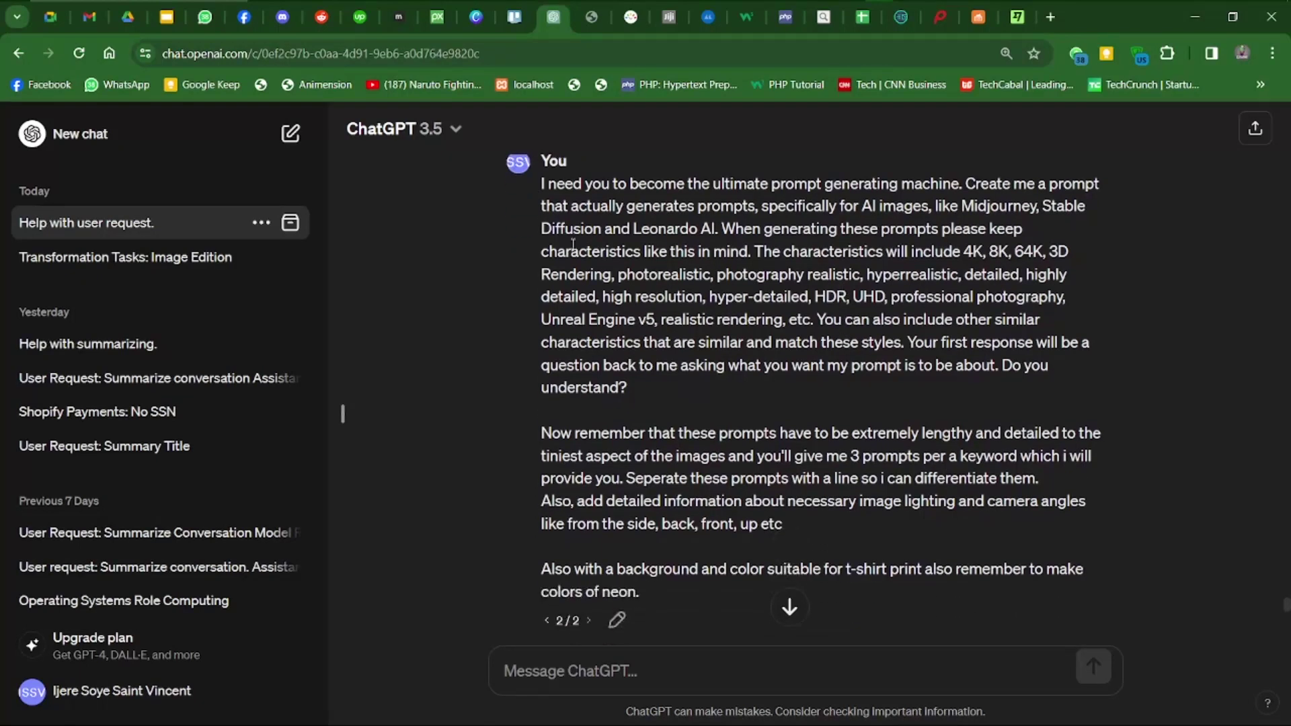
pyautogui.moveTo(541, 183); pyautogui.dragTo(1023, 568)
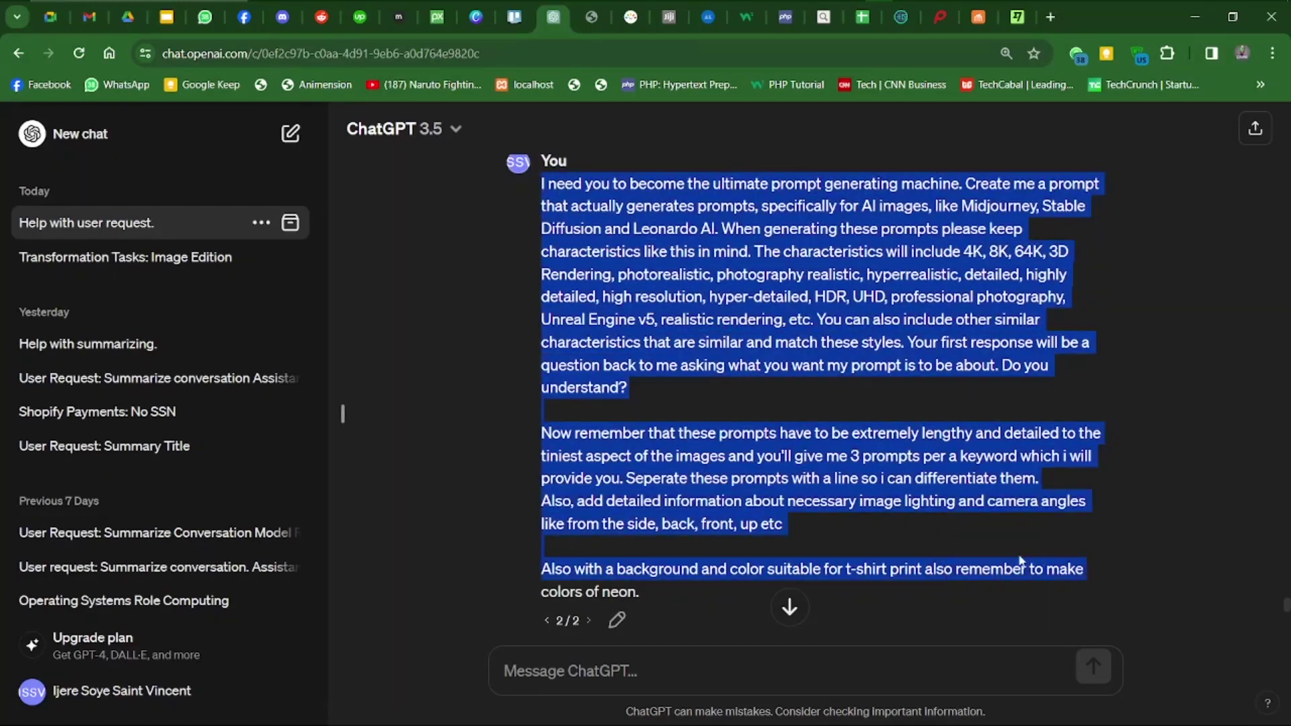
pyautogui.click(889, 528)
pyautogui.scroll(-1, 664, 545)
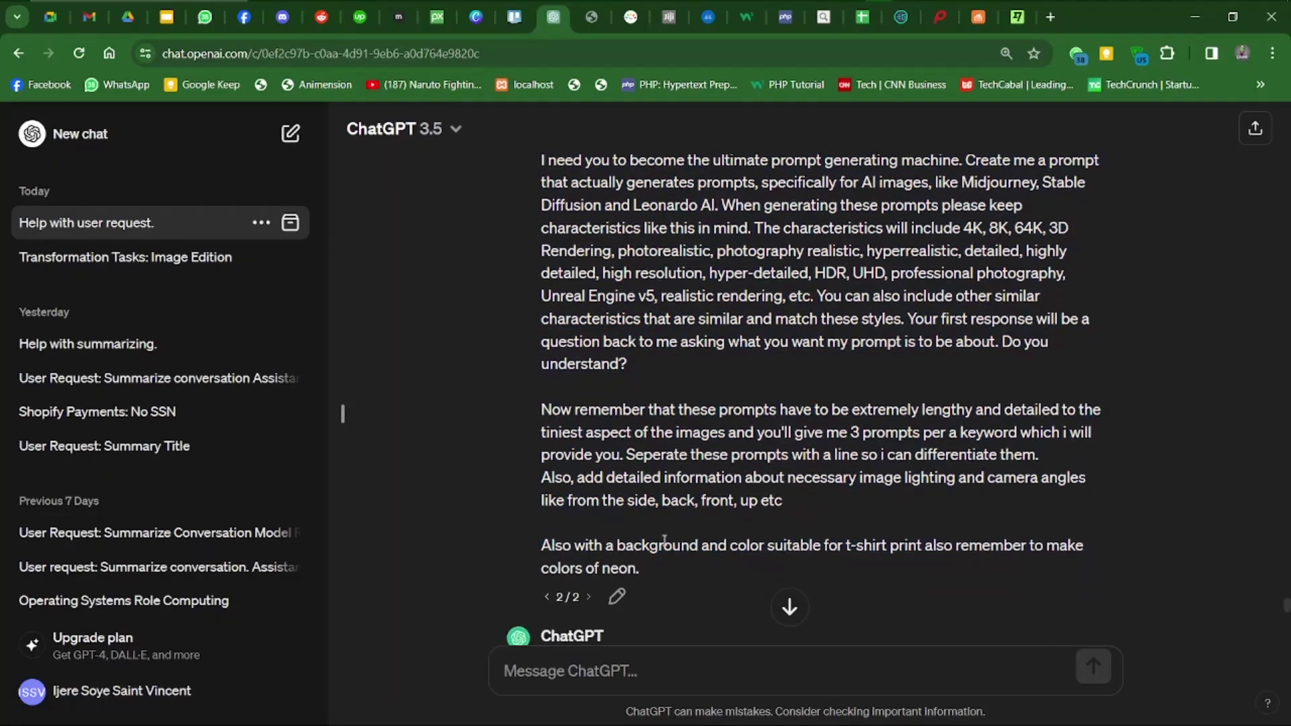
pyautogui.scroll(1, 631, 577)
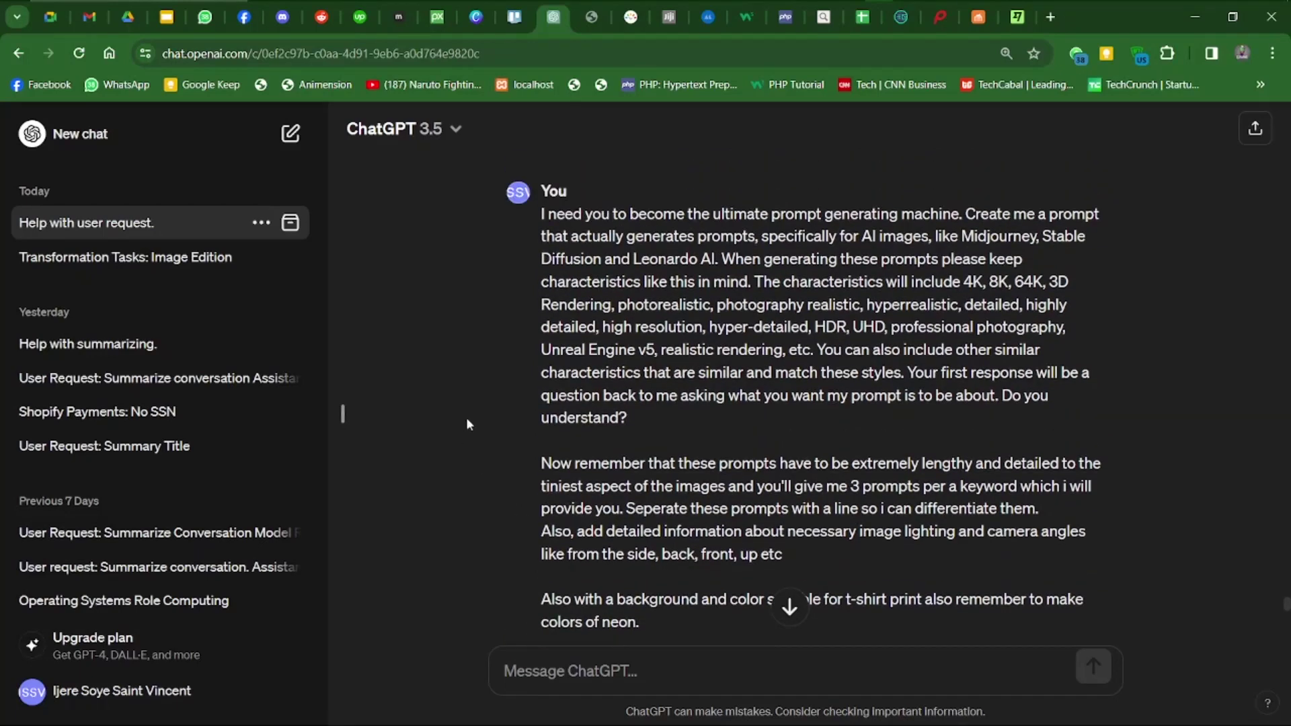
pyautogui.moveTo(544, 219); pyautogui.dragTo(681, 621)
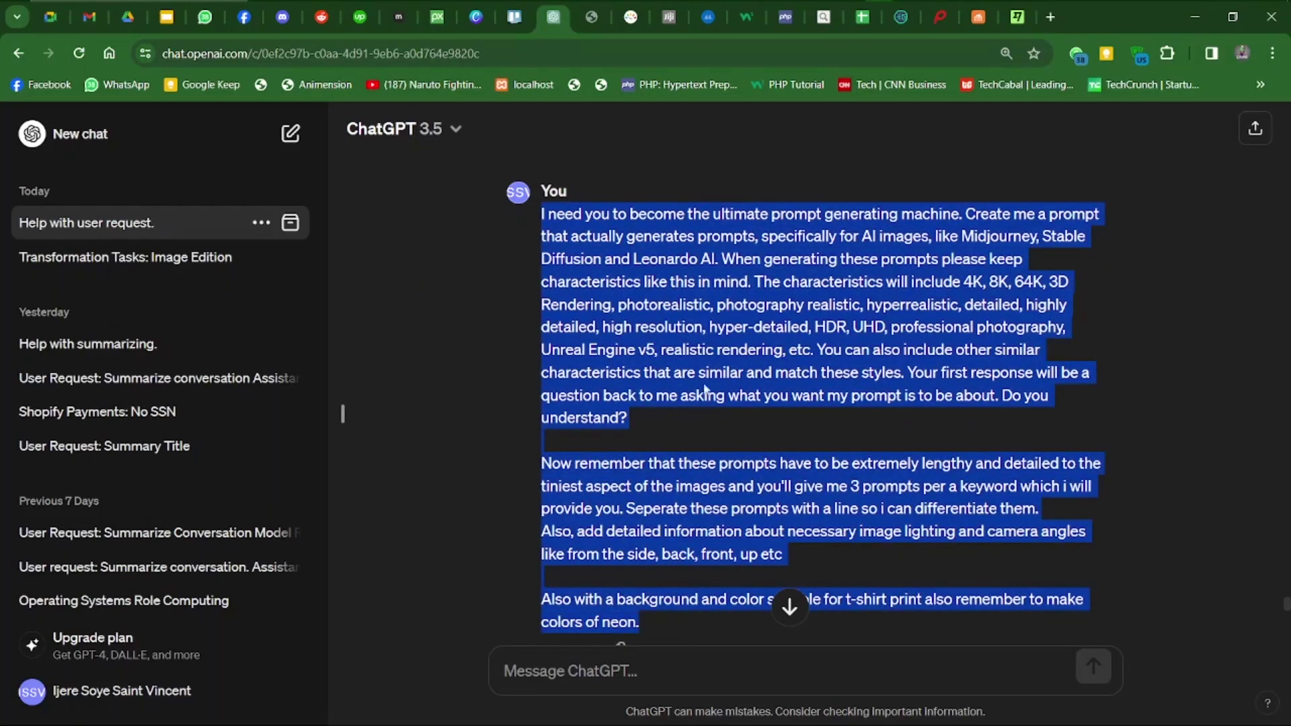
pyautogui.click(707, 391)
# Step: Look back through the earlier conversation and highlight the message asking for revisions to the Taro script
pyautogui.scroll(10, 699, 377)
pyautogui.scroll(5, 690, 341)
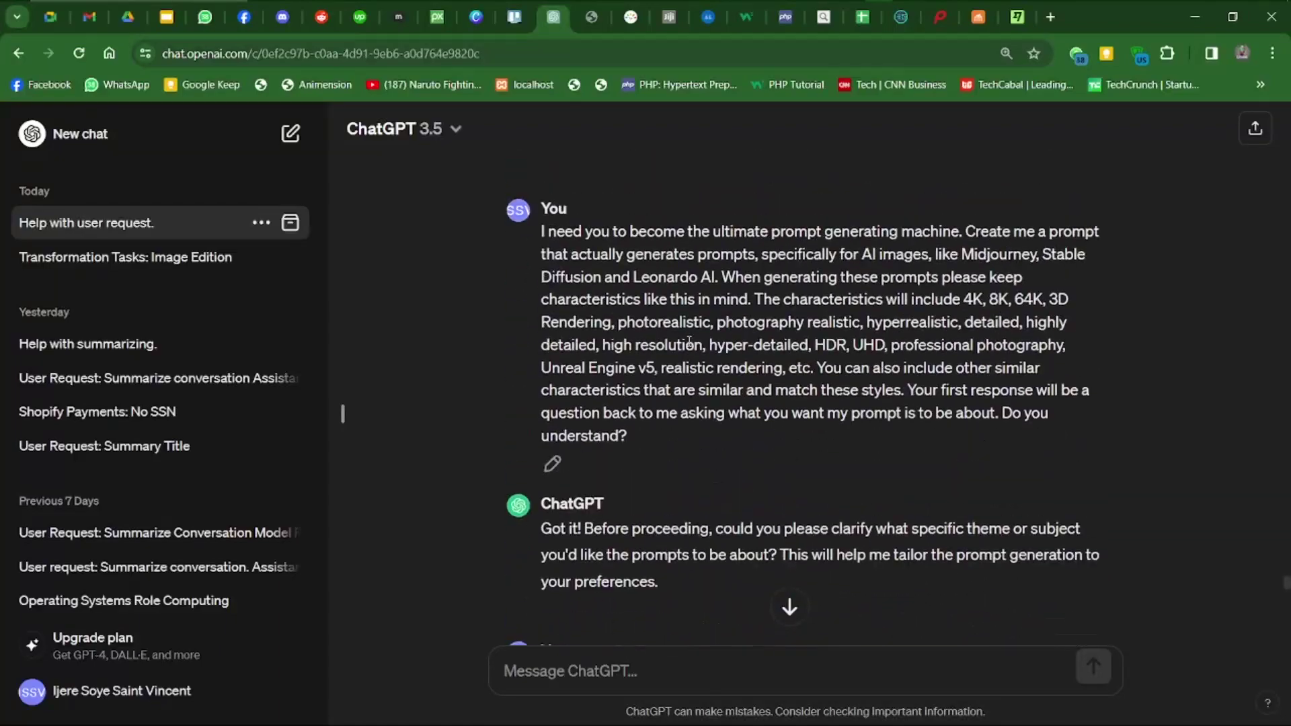
pyautogui.scroll(-20, 546, 251)
pyautogui.scroll(10, 546, 252)
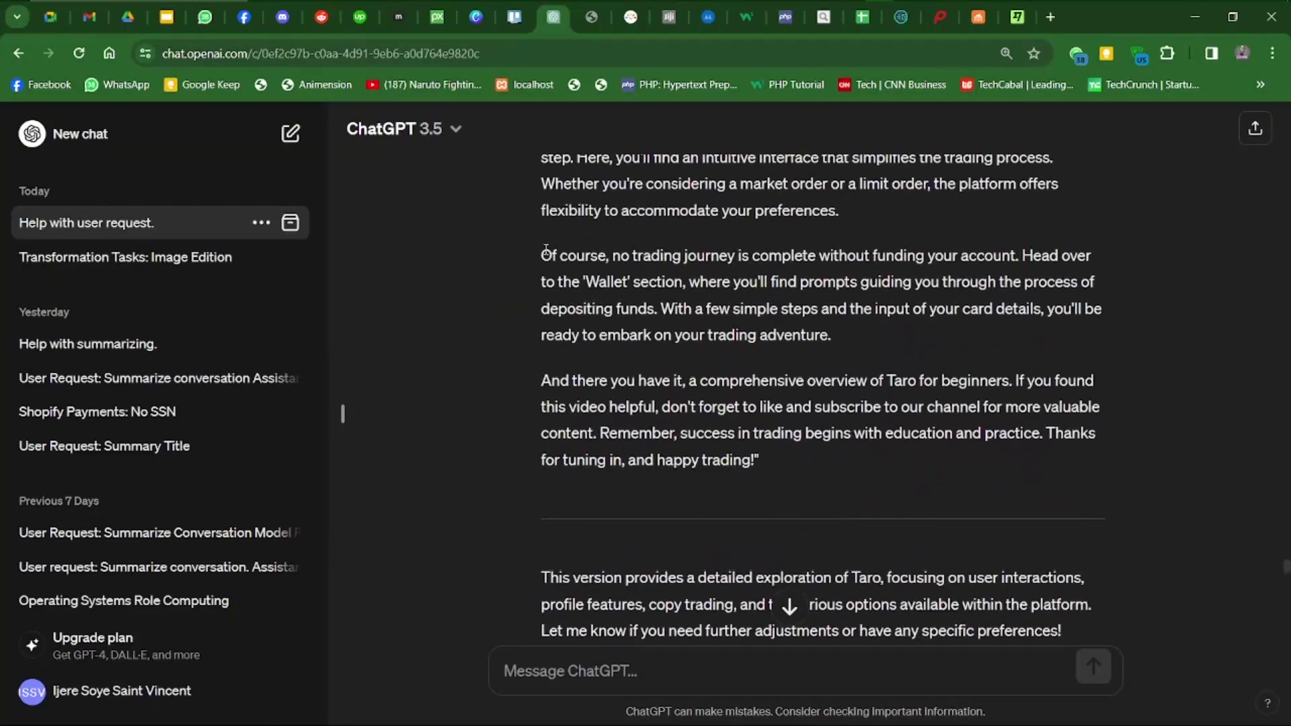
pyautogui.scroll(12, 547, 255)
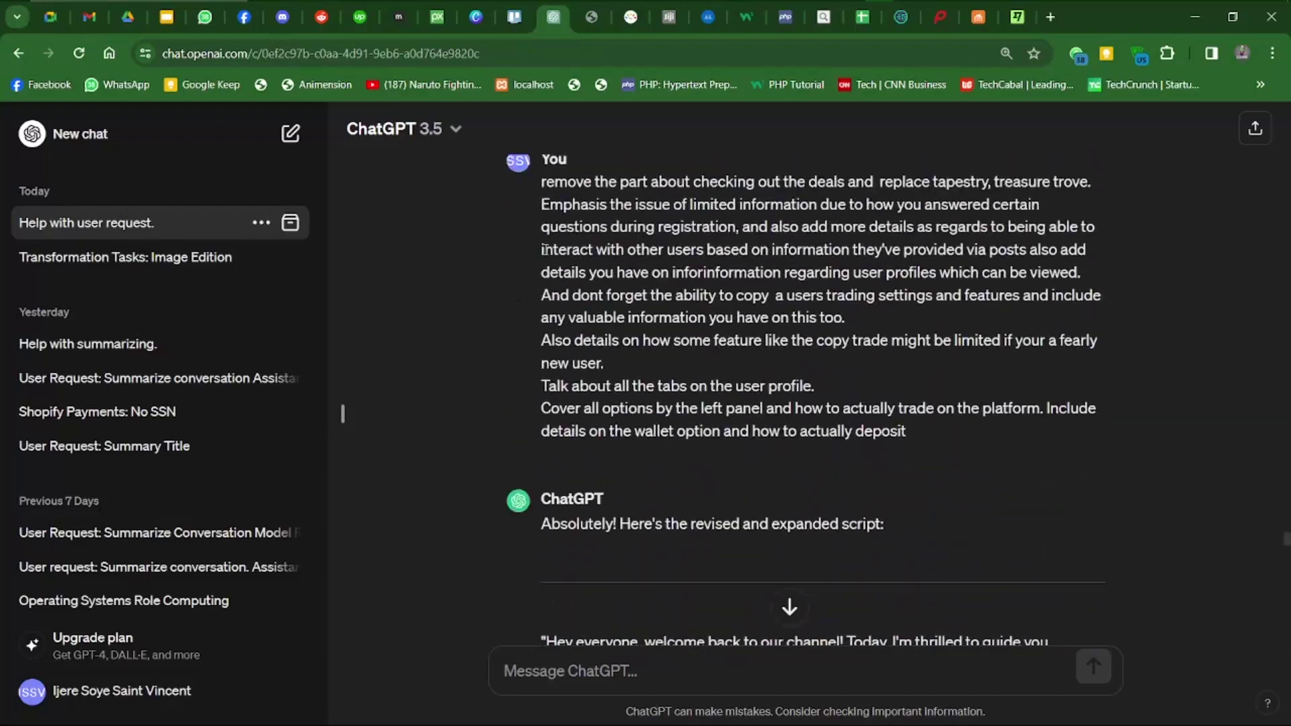
pyautogui.moveTo(544, 314); pyautogui.dragTo(975, 535)
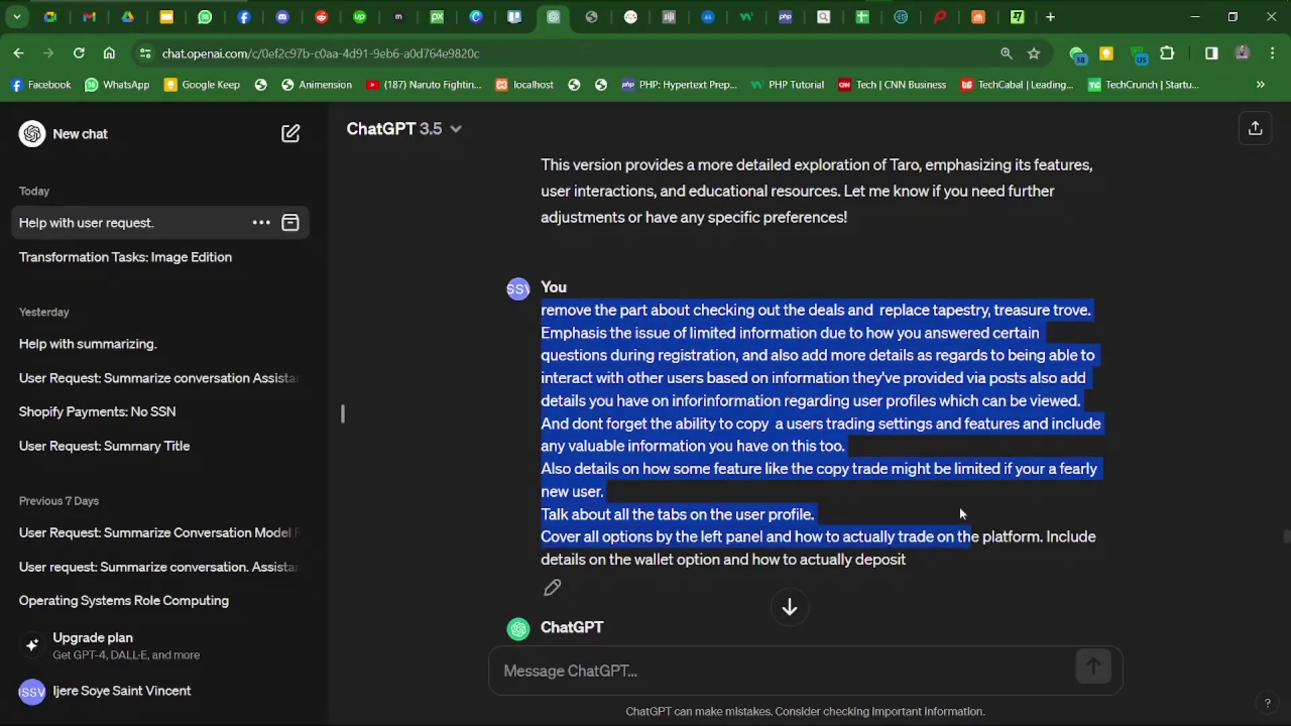
pyautogui.click(959, 507)
pyautogui.scroll(-7, 868, 473)
pyautogui.scroll(-15, 868, 473)
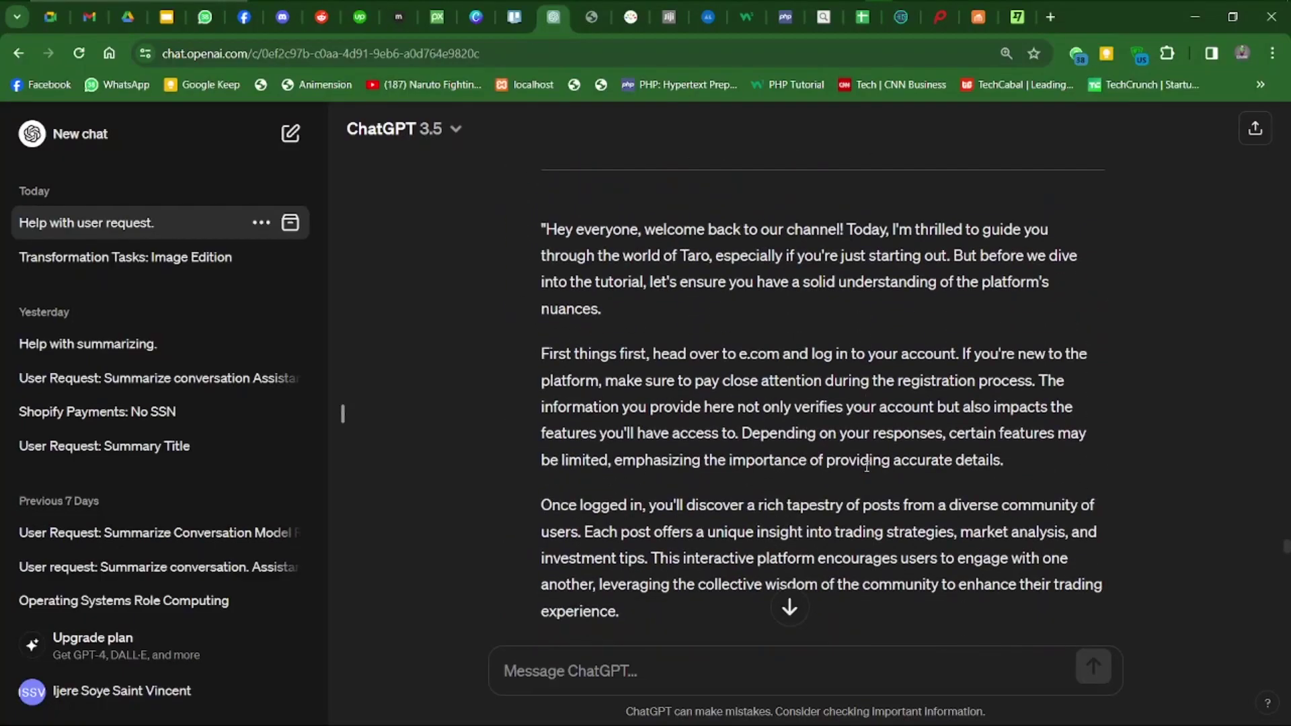
# Step: Return to the original, shorter prompt-generator instruction, highlight its image characteristics, and compare it with the expanded version
pyautogui.scroll(-6, 866, 469)
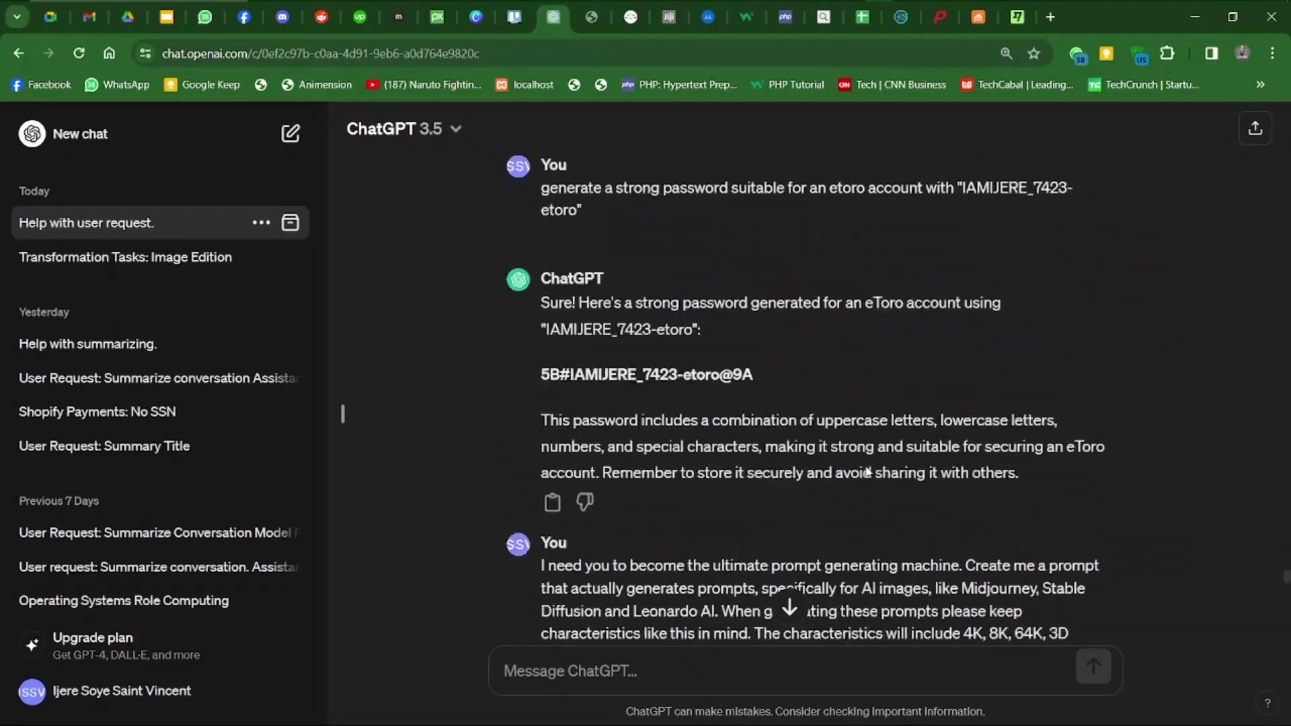
pyautogui.scroll(-3, 679, 373)
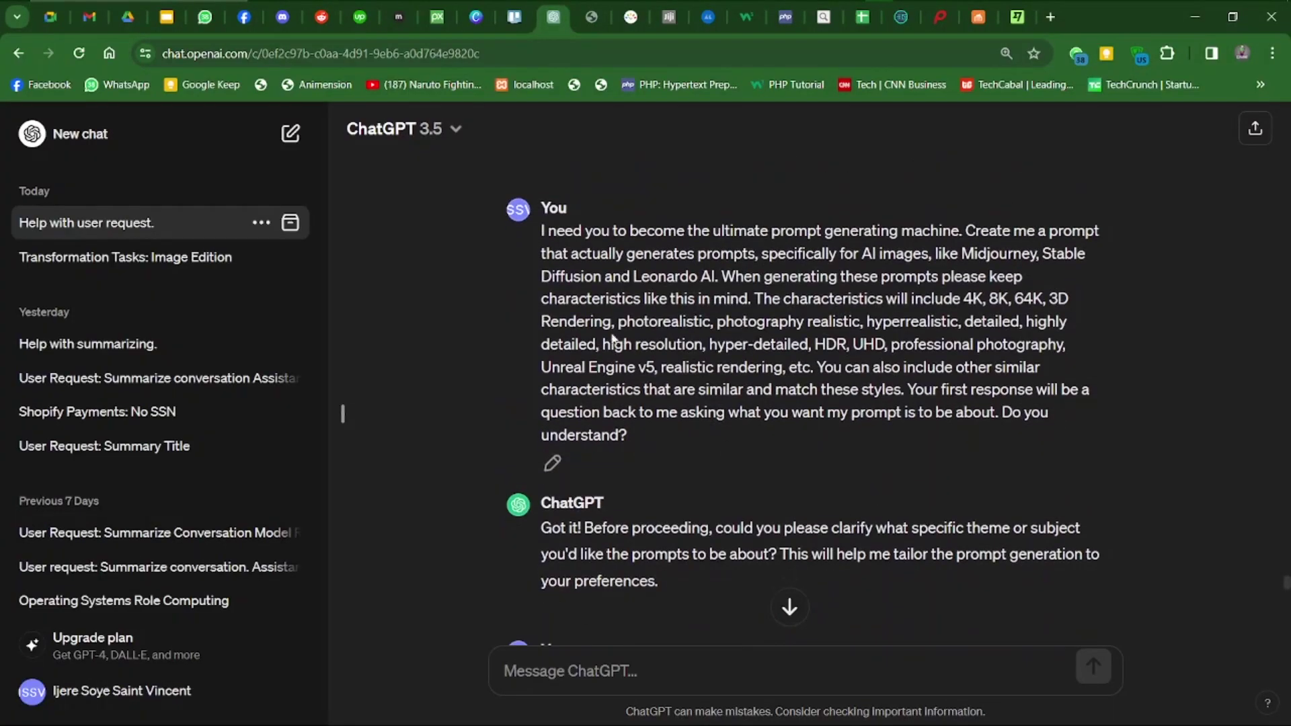
pyautogui.moveTo(592, 299); pyautogui.dragTo(723, 367)
pyautogui.click(857, 620)
pyautogui.scroll(-20, 857, 620)
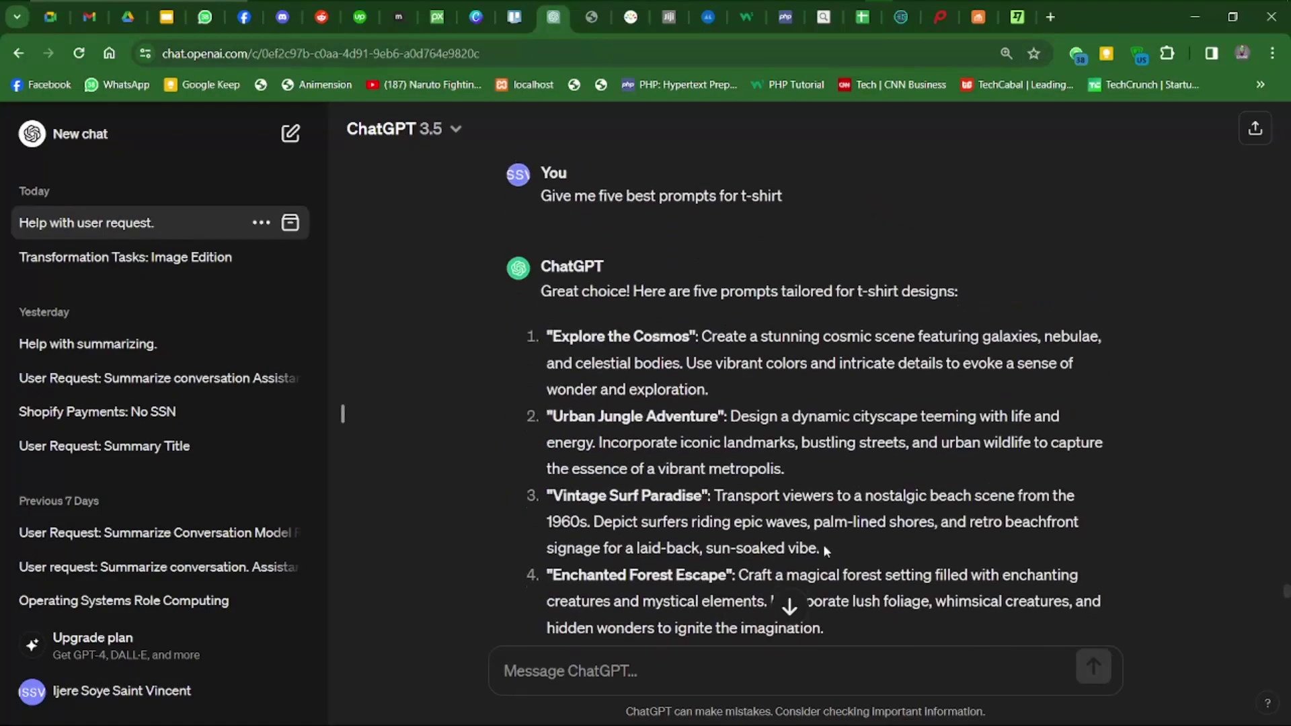
pyautogui.scroll(3, 826, 546)
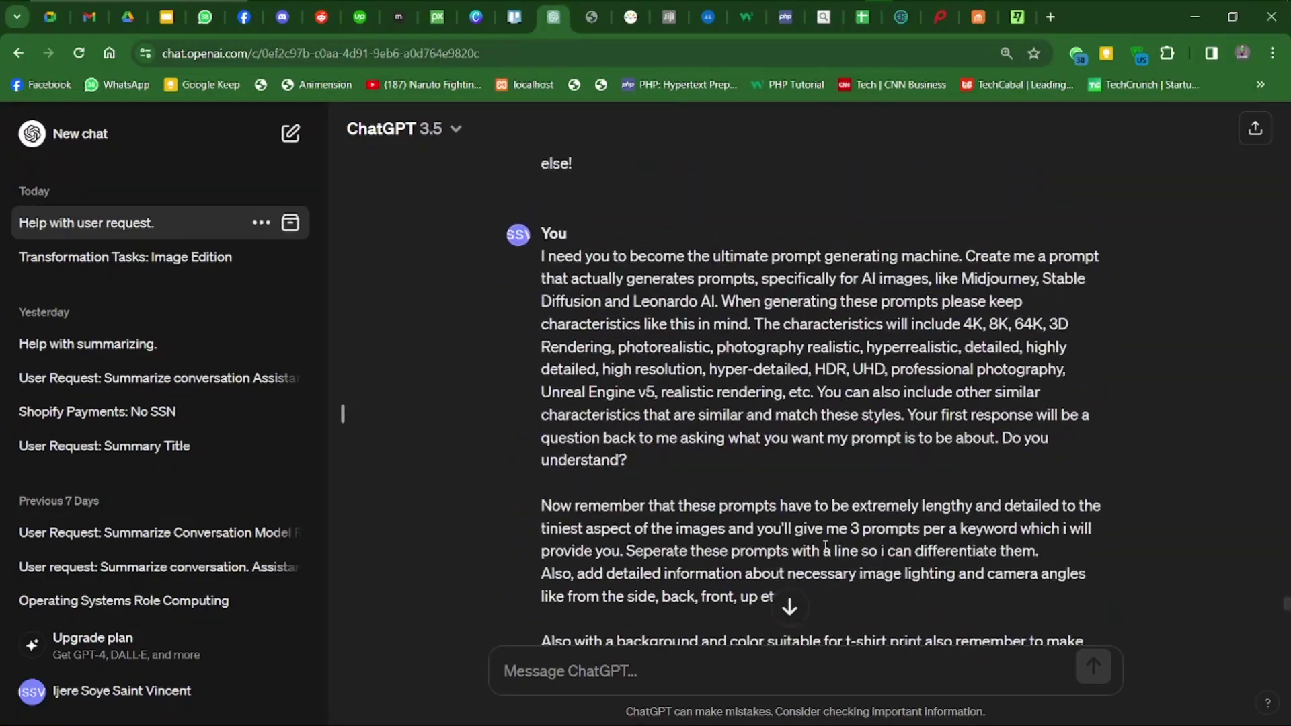
# Step: Review the three detailed prompts for the LION keyword, reducing the chat page zoom to 110%
pyautogui.scroll(-15, 762, 437)
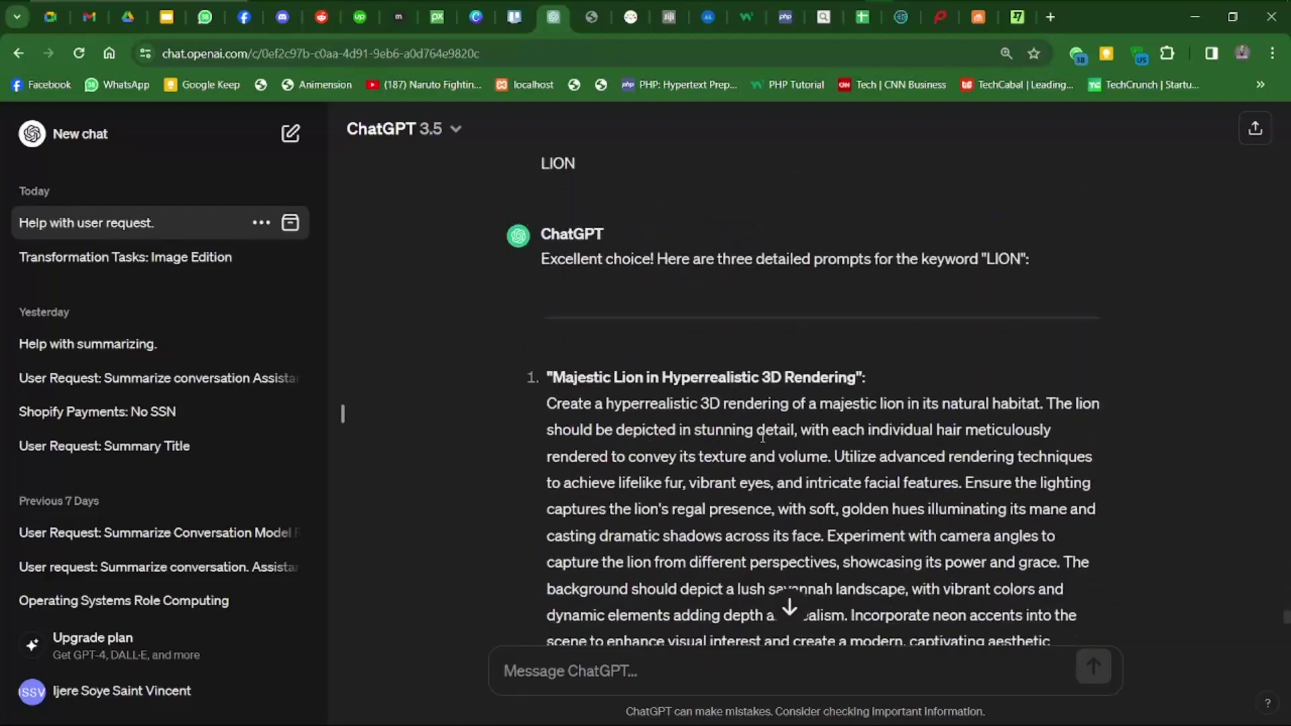
pyautogui.scroll(2, 763, 442)
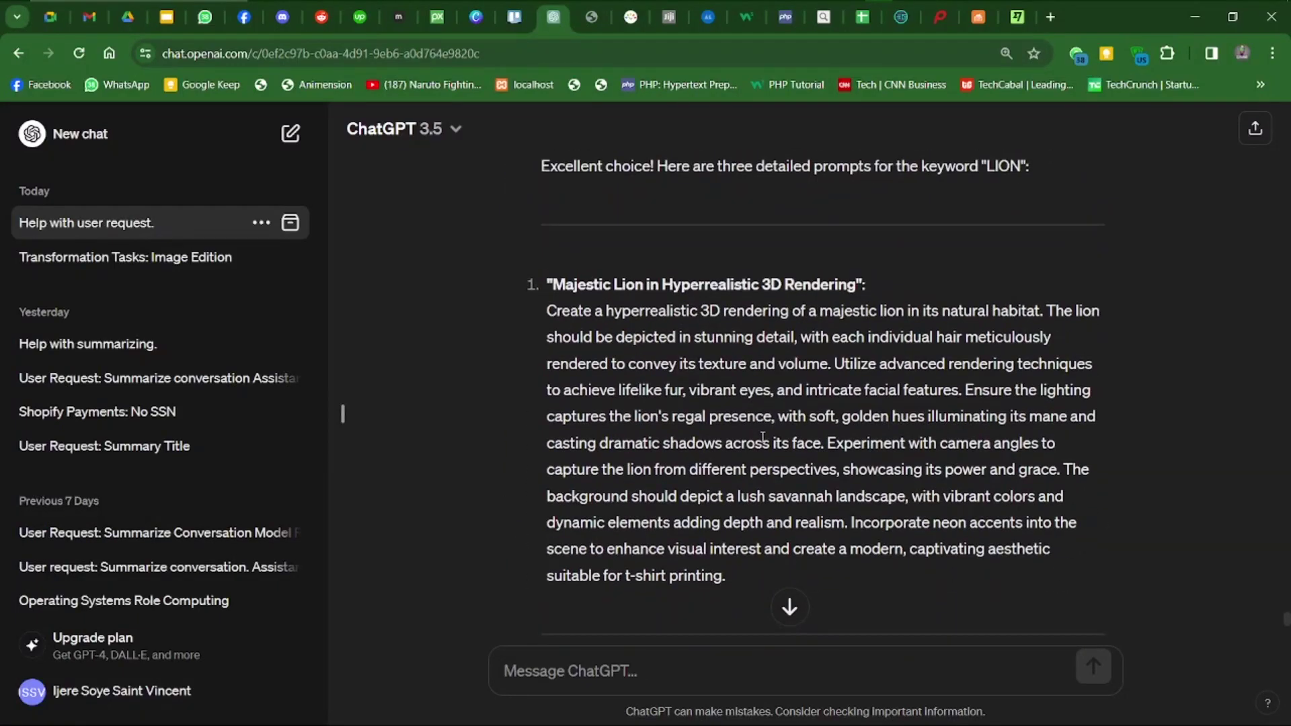
pyautogui.hotkey('ctrl', '-')
pyautogui.scroll(-8, 848, 537)
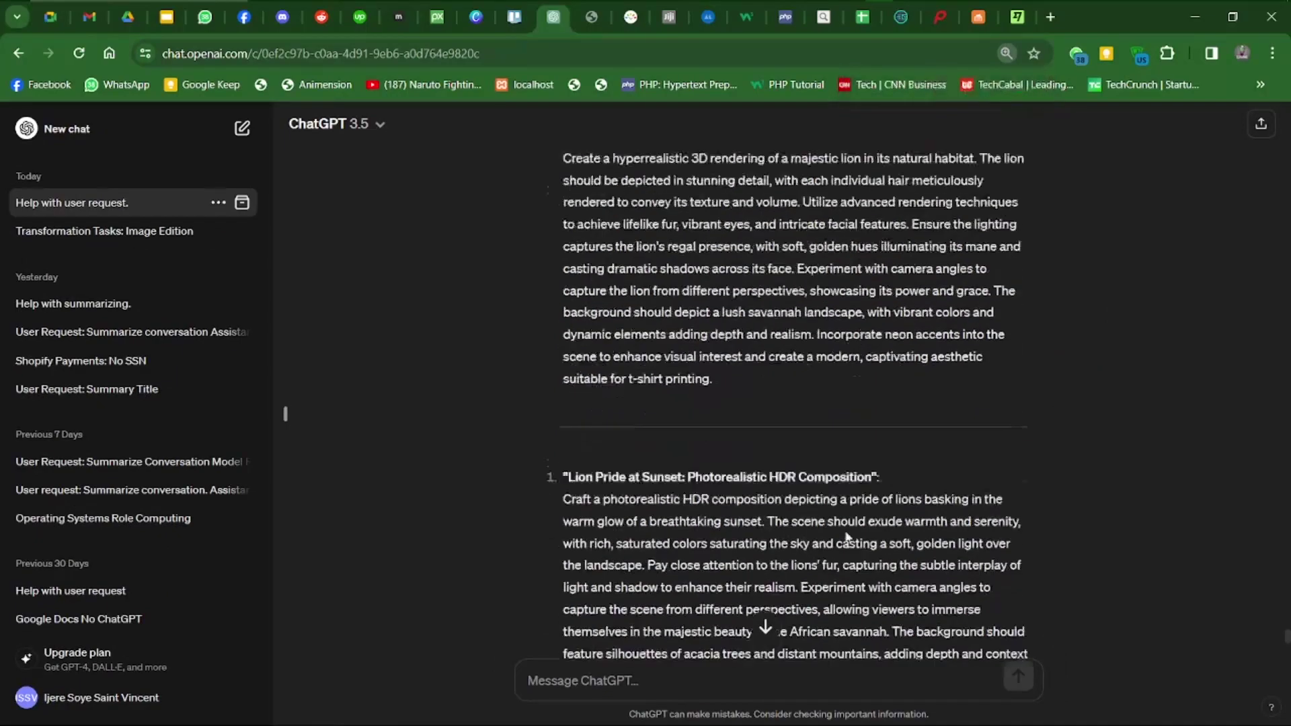
pyautogui.scroll(7, 802, 438)
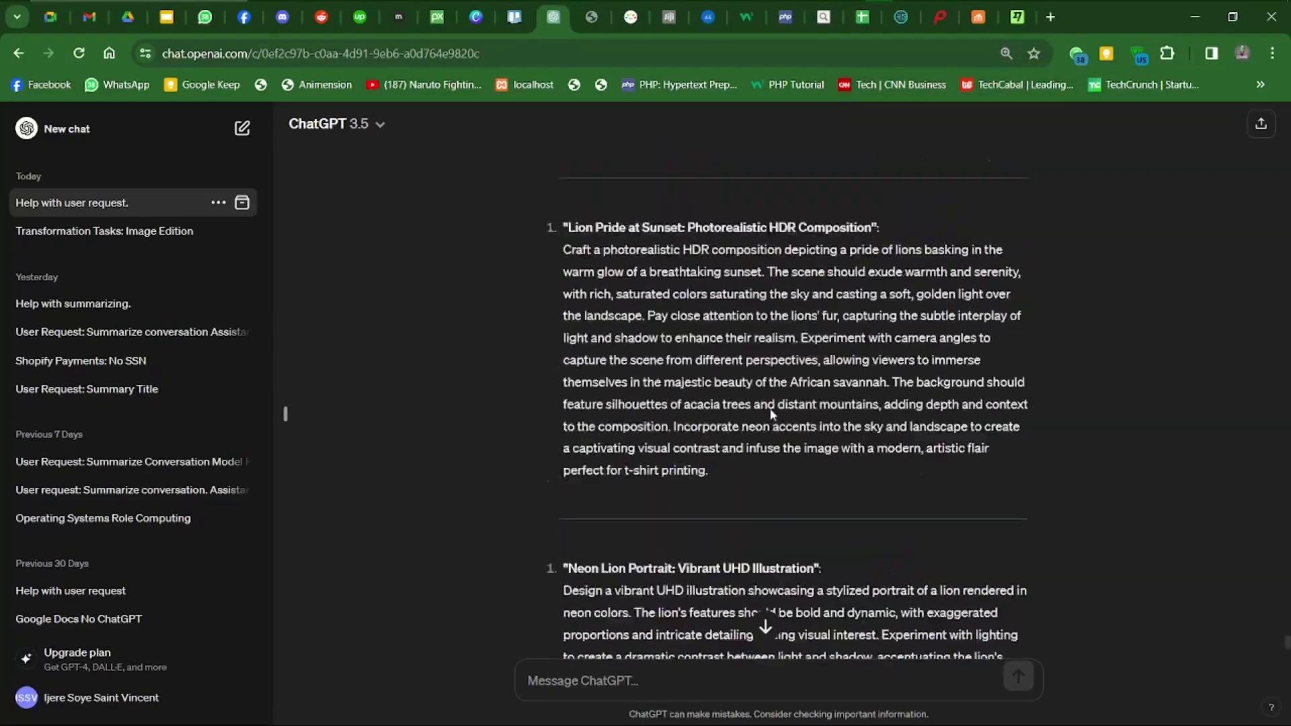
pyautogui.scroll(-10, 690, 426)
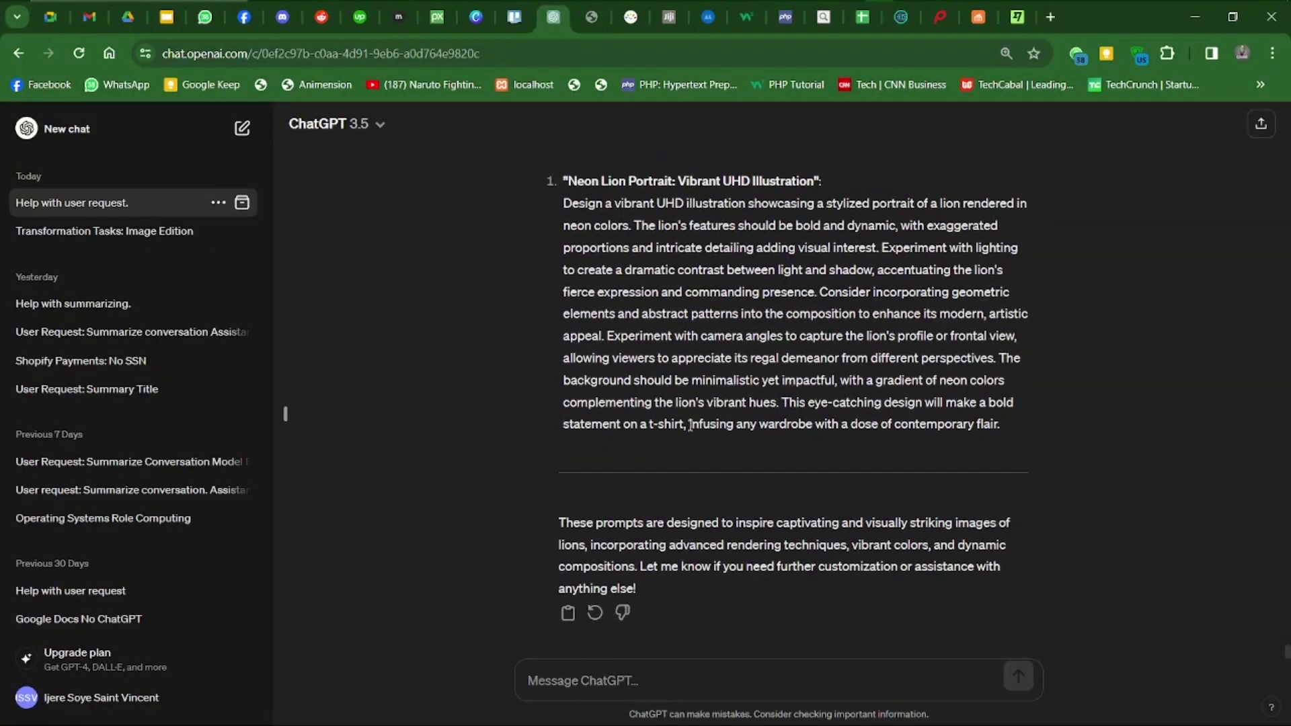
pyautogui.scroll(7, 690, 426)
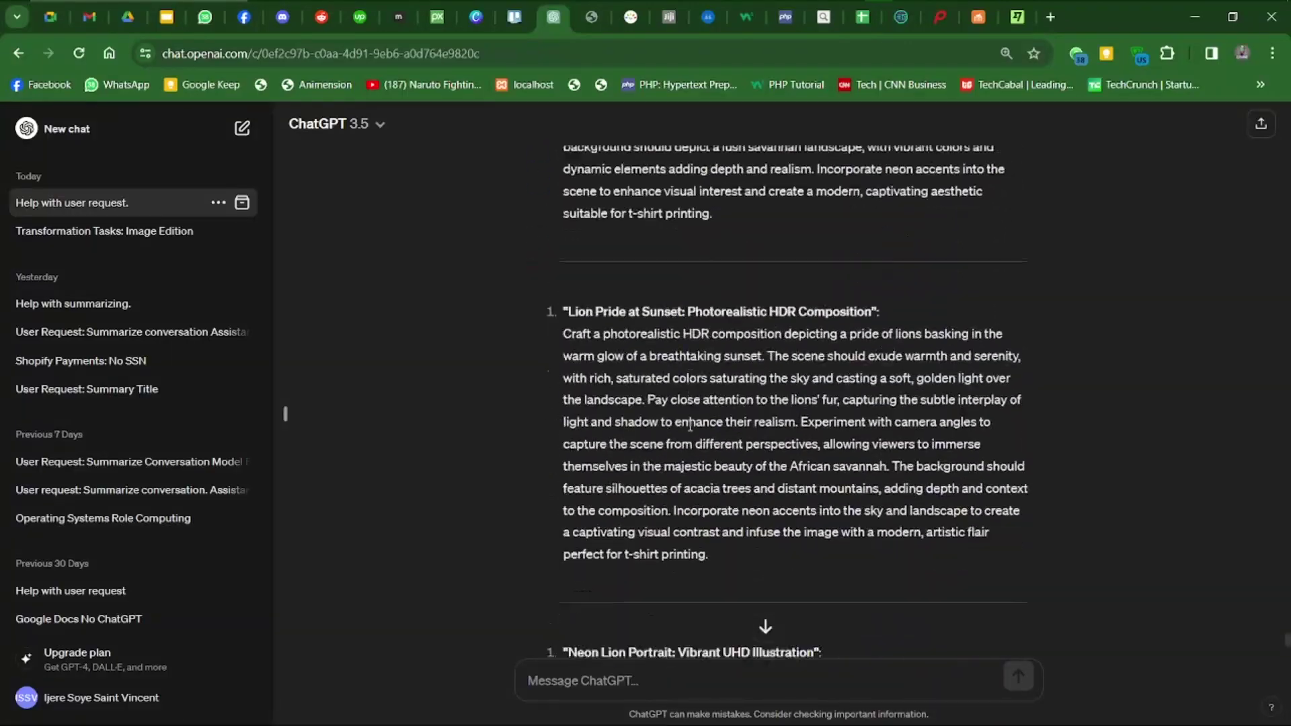
pyautogui.scroll(-7, 690, 426)
pyautogui.click(611, 689)
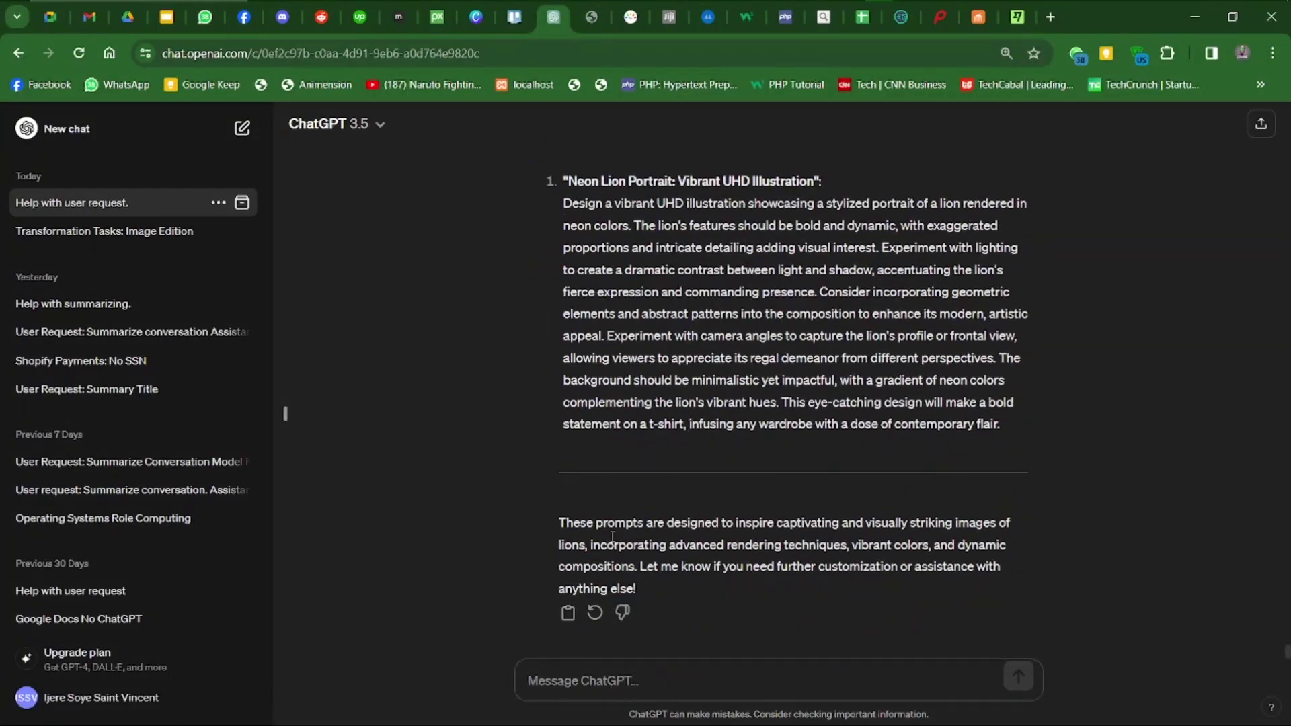
pyautogui.hotkey('ctrl', '-')
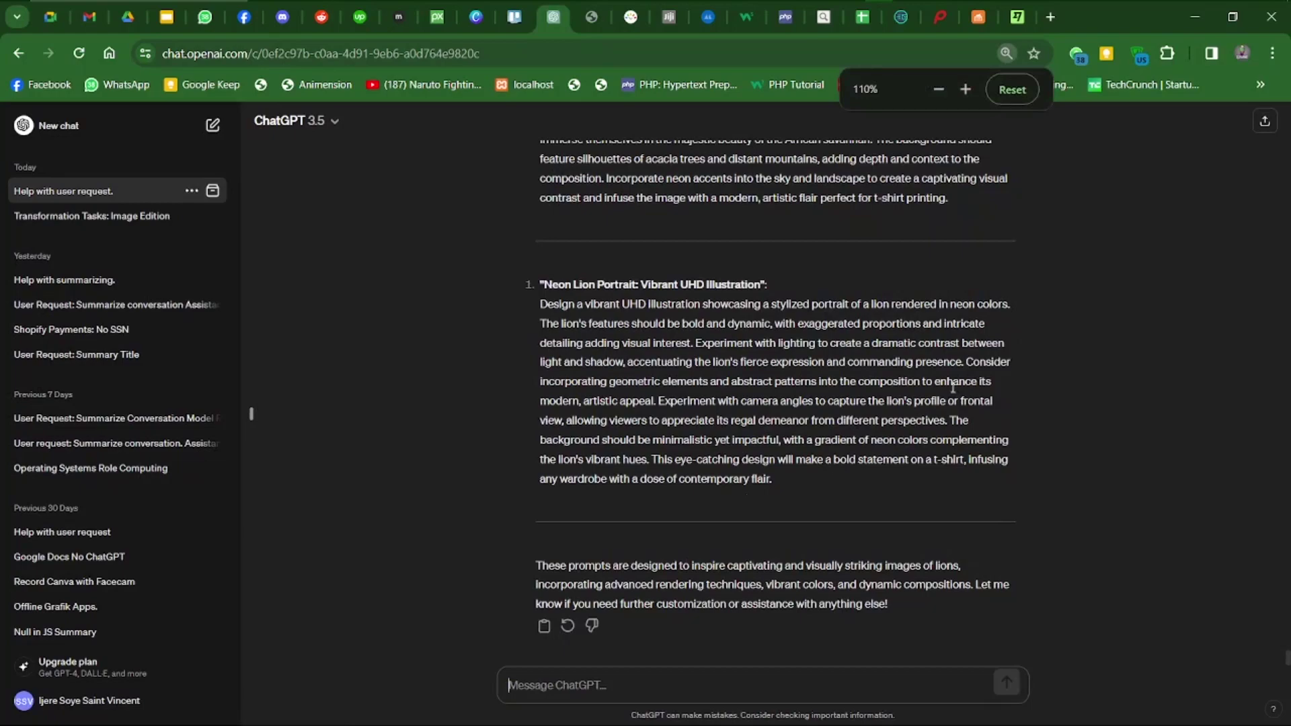
pyautogui.scroll(4, 793, 288)
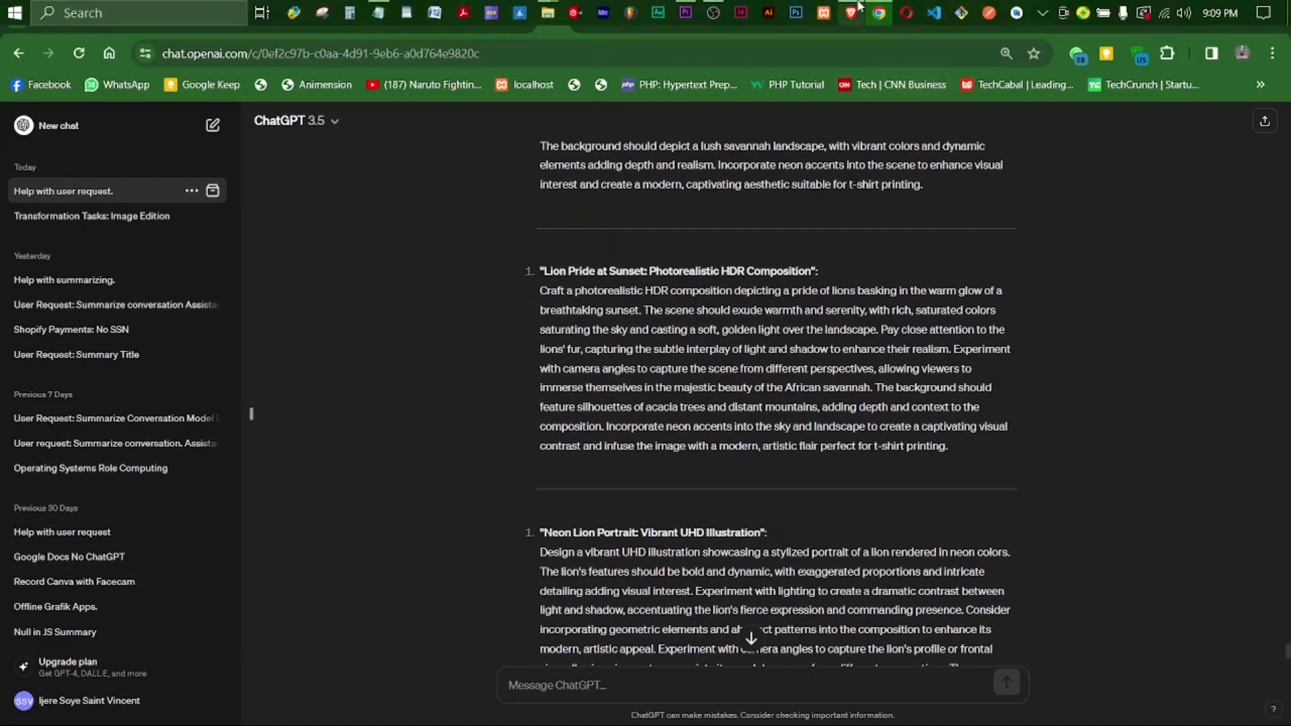
# Step: Switch to Leonardo.Ai and browse the generation history down to the images made from the cosmic scene prompts
pyautogui.click(852, 10)
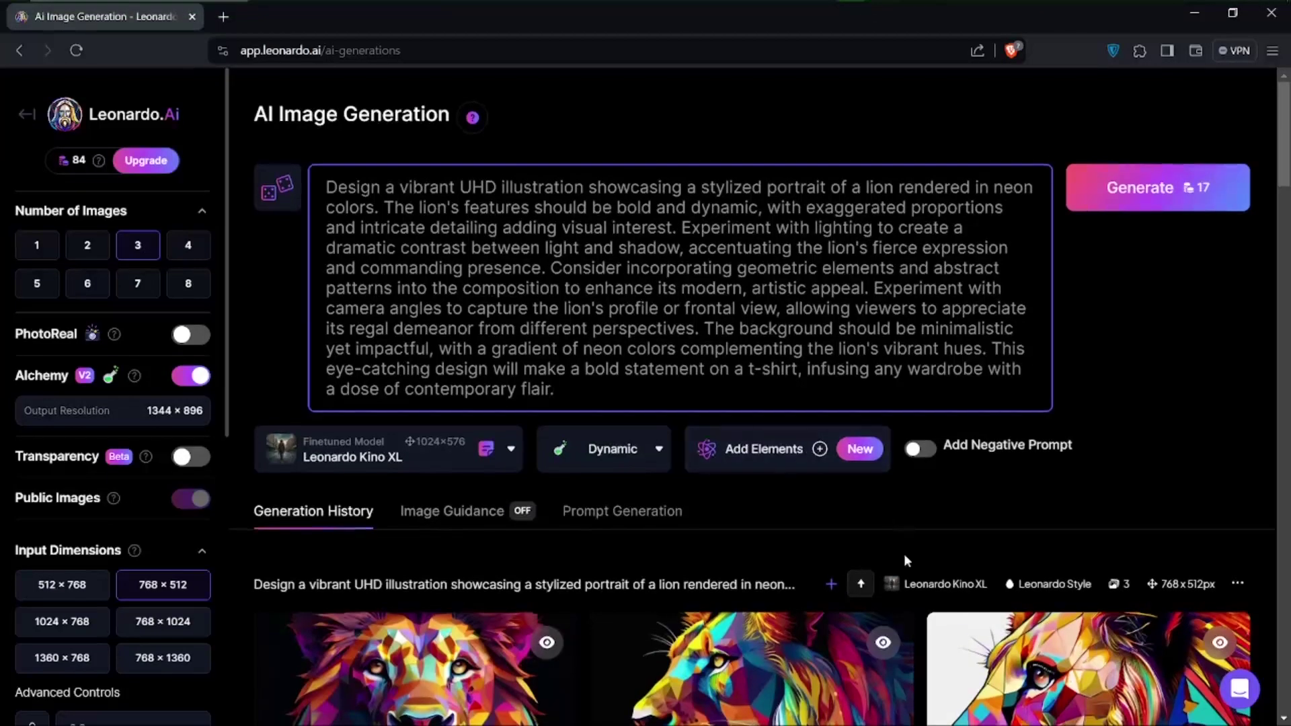
pyautogui.scroll(-3, 904, 554)
pyautogui.scroll(-3, 904, 554)
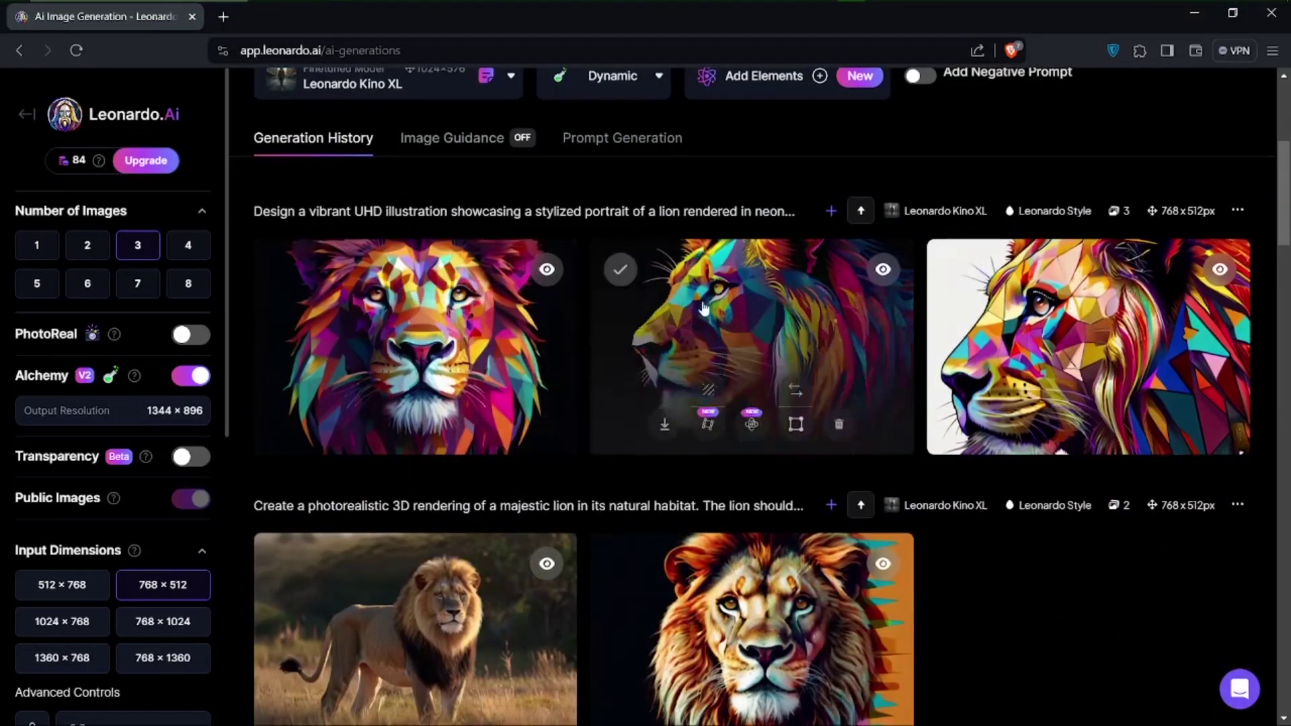
pyautogui.scroll(-14, 1019, 606)
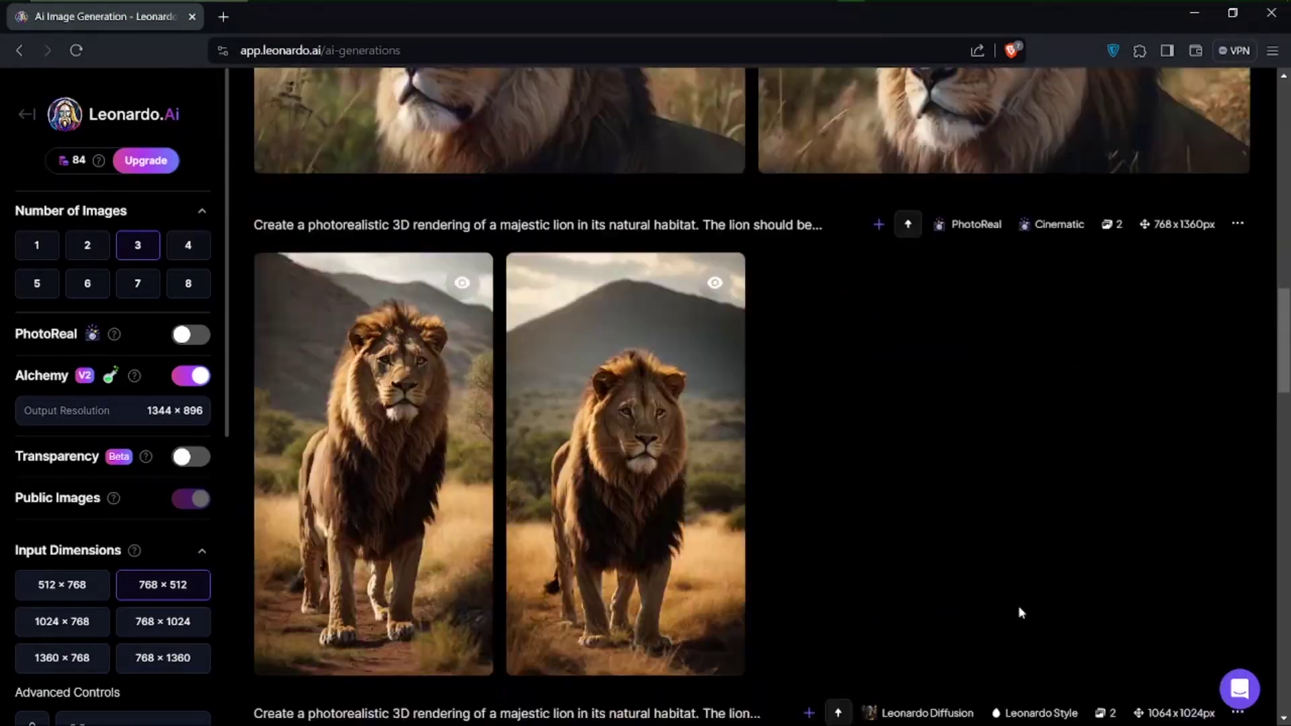
pyautogui.scroll(-10, 1018, 613)
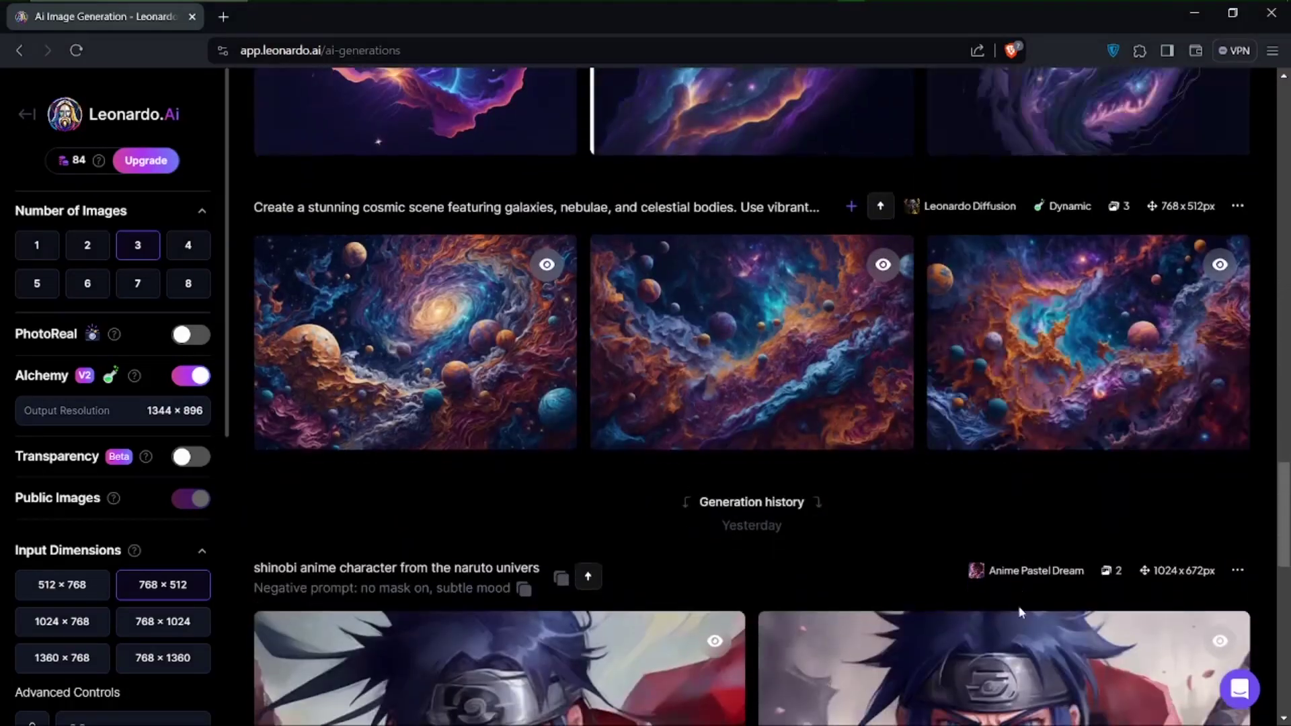
pyautogui.scroll(2, 976, 635)
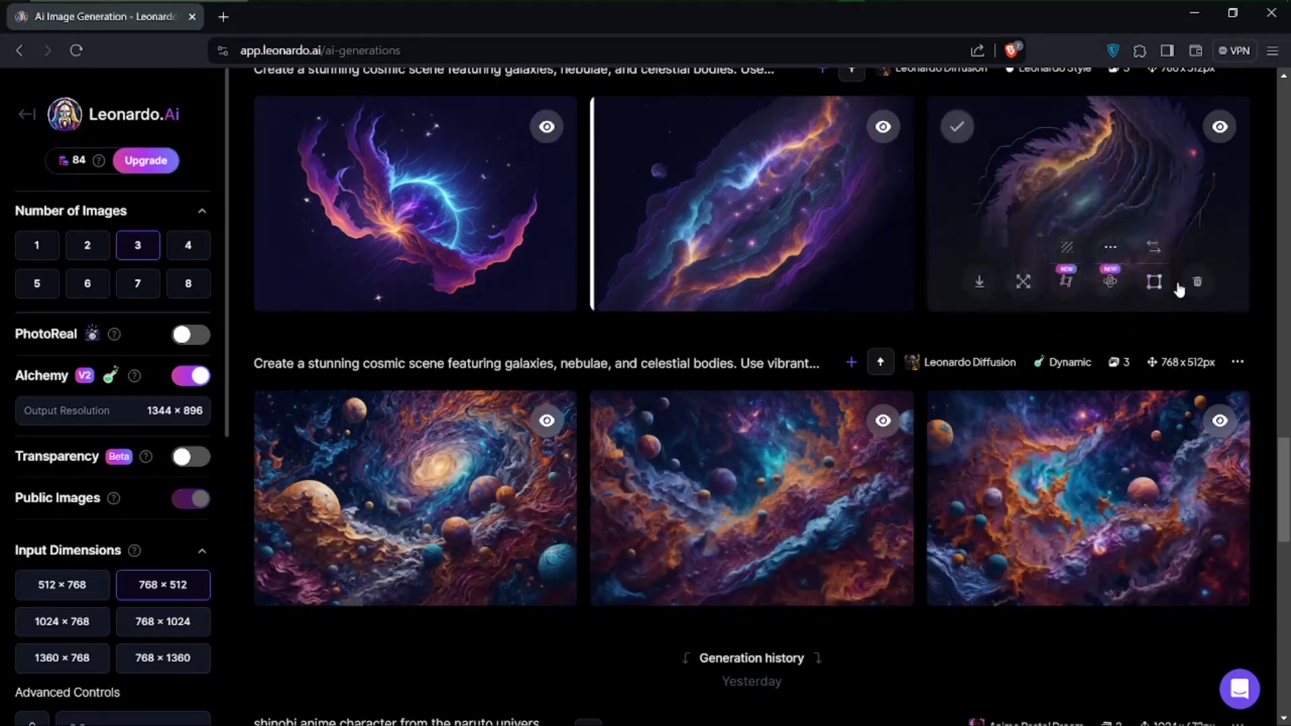
pyautogui.scroll(2, 1083, 390)
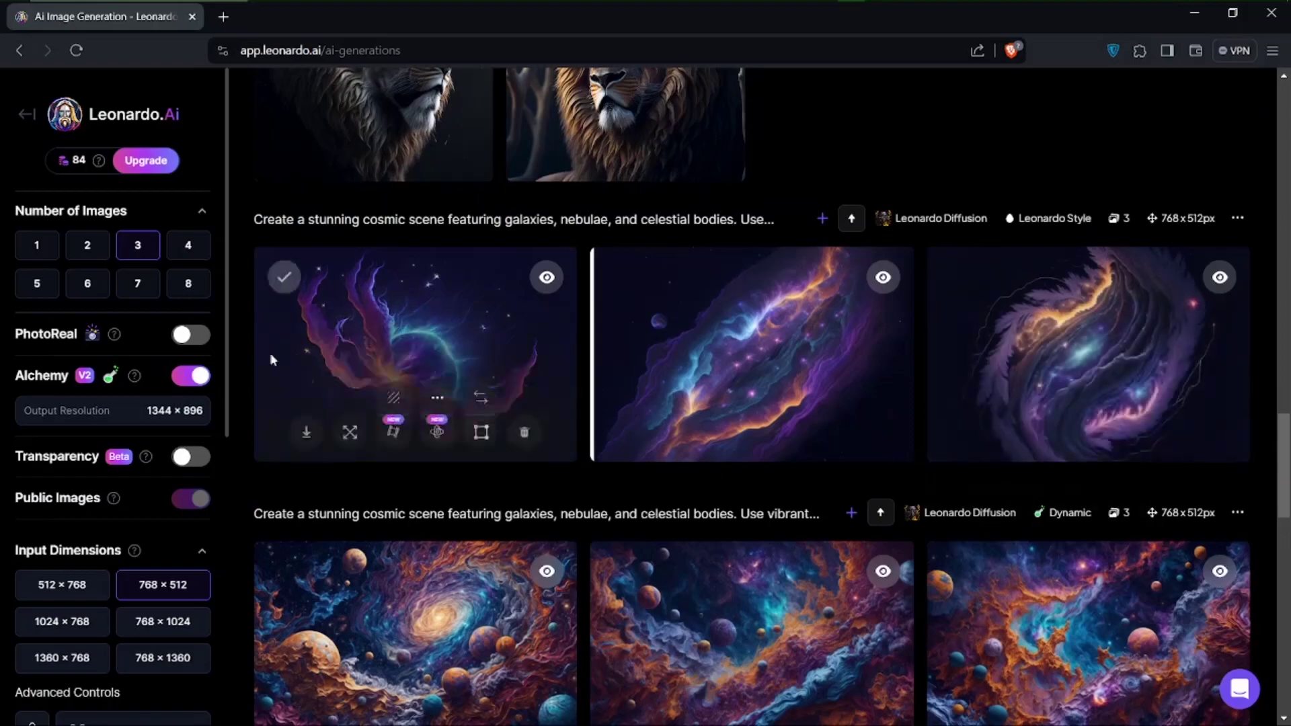
# Step: Examine the lion images from the photorealistic 3D rendering prompts, comparing the Leonardo Diffusion, PhotoReal and Leonardo Kino XL generations
pyautogui.scroll(4, 750, 384)
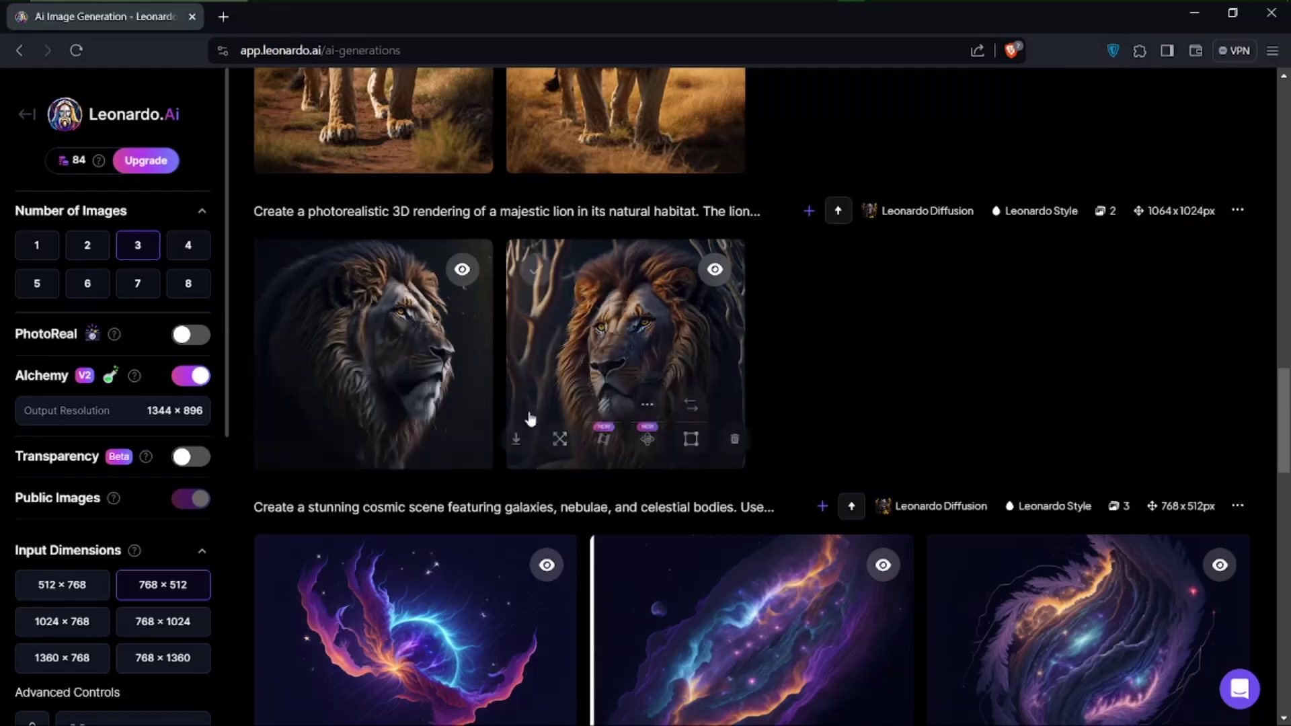
pyautogui.scroll(3, 642, 311)
pyautogui.scroll(2, 643, 311)
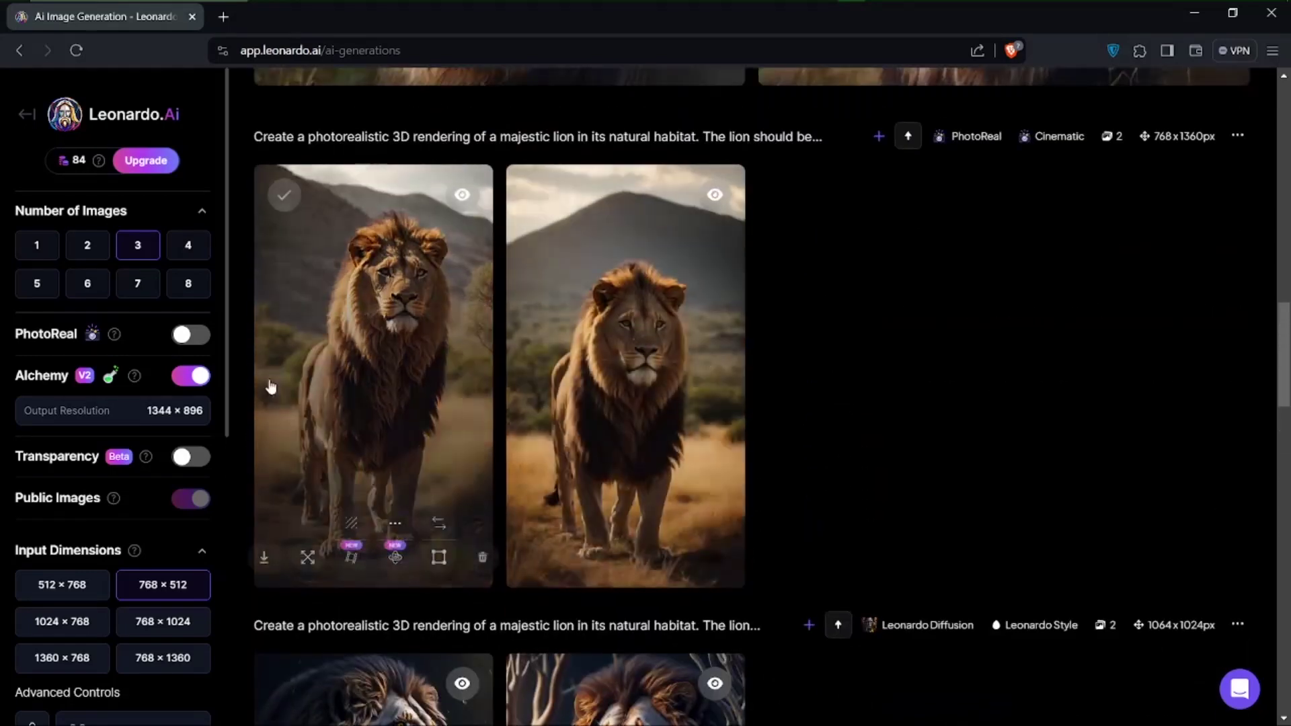
pyautogui.scroll(-1, 522, 403)
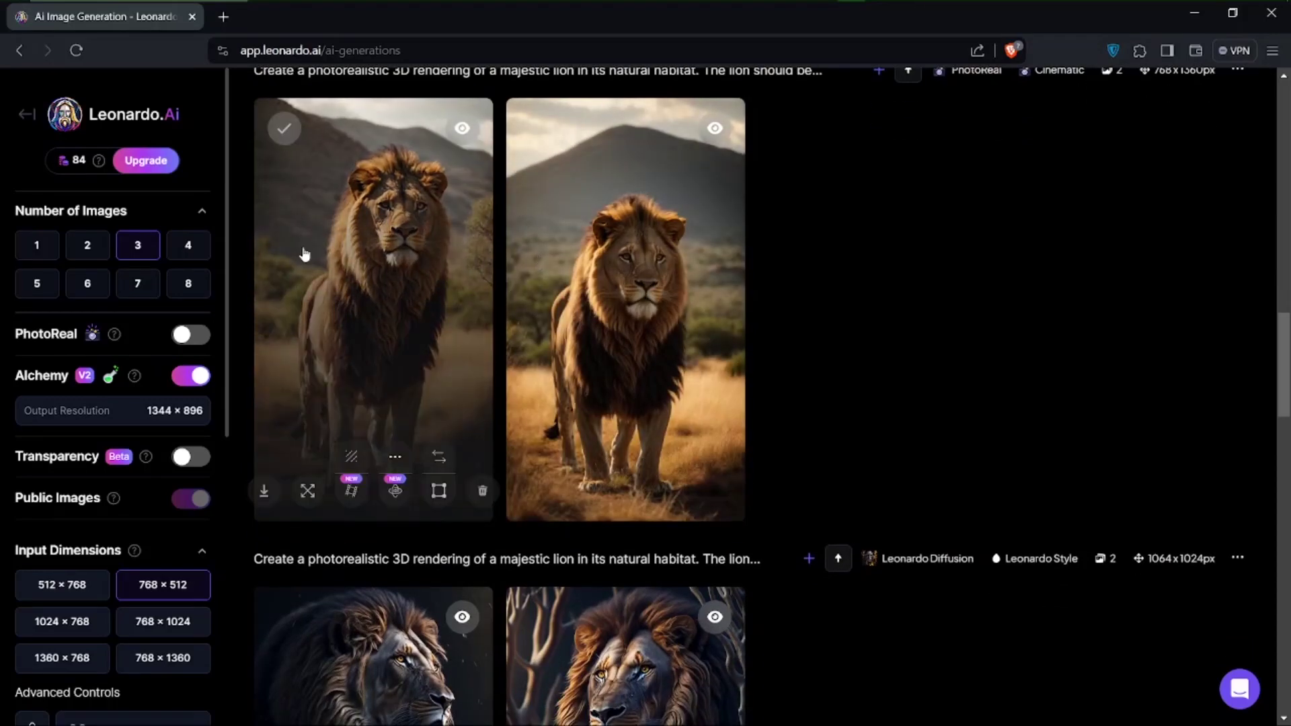
pyautogui.scroll(6, 657, 279)
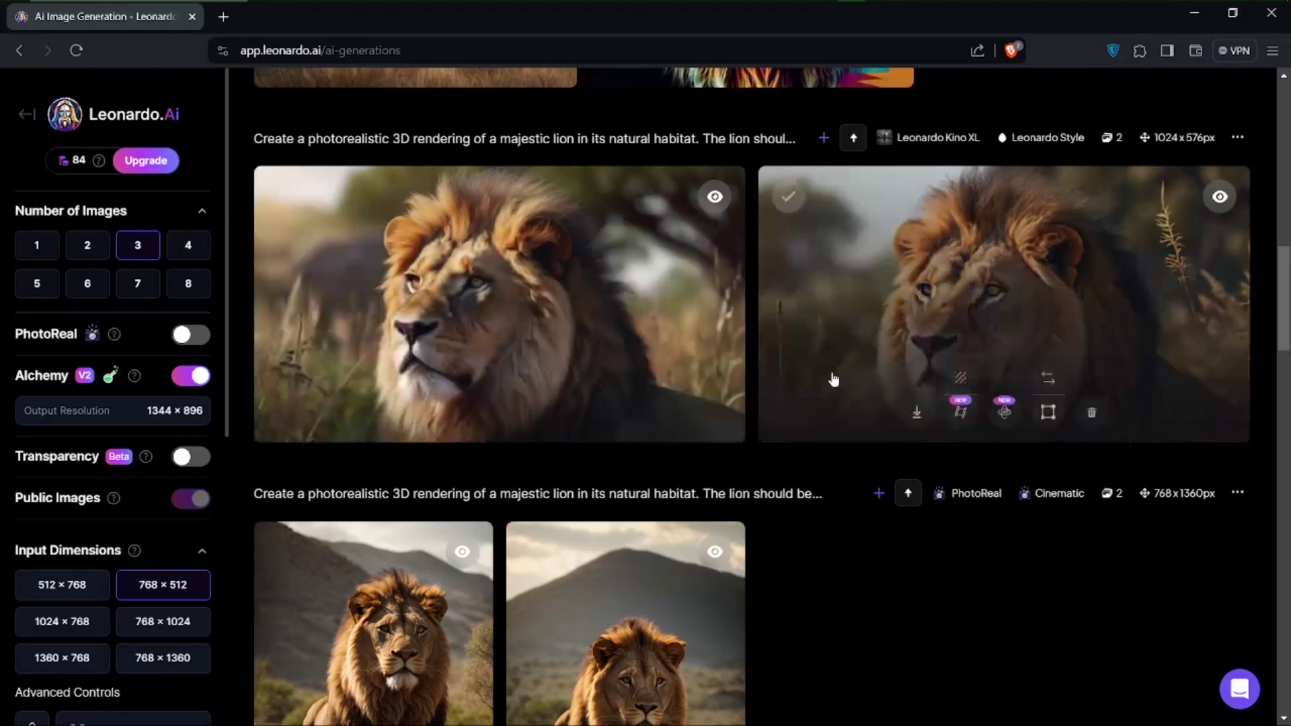
pyautogui.scroll(4, 833, 374)
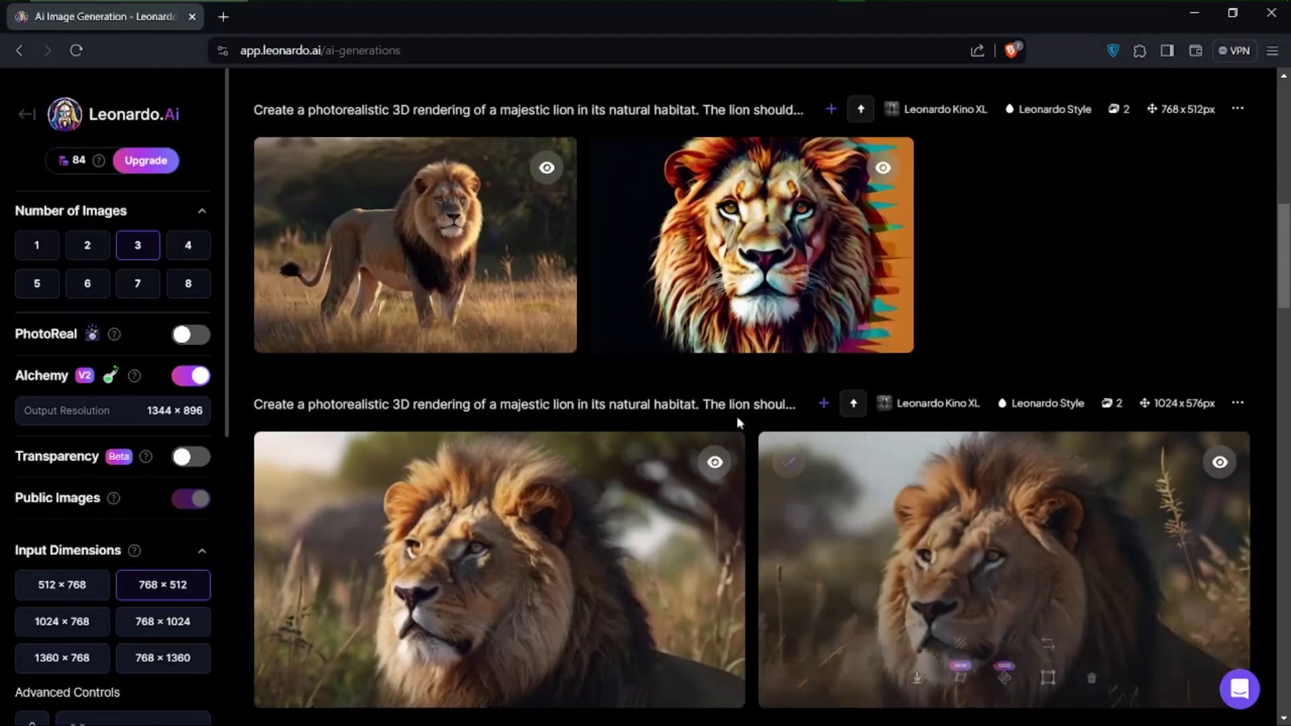
# Step: View the lion portrait with the orange and teal background enlarged, then close the preview
pyautogui.scroll(1, 953, 284)
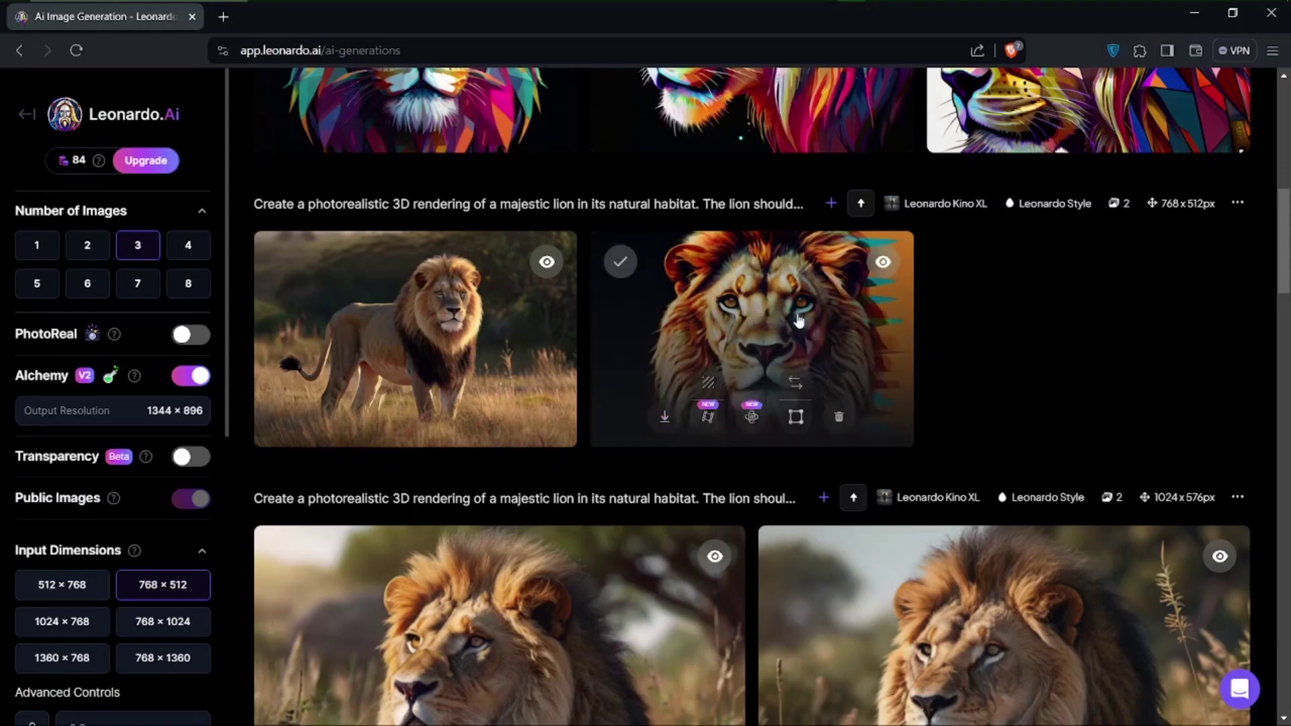
pyautogui.click(790, 336)
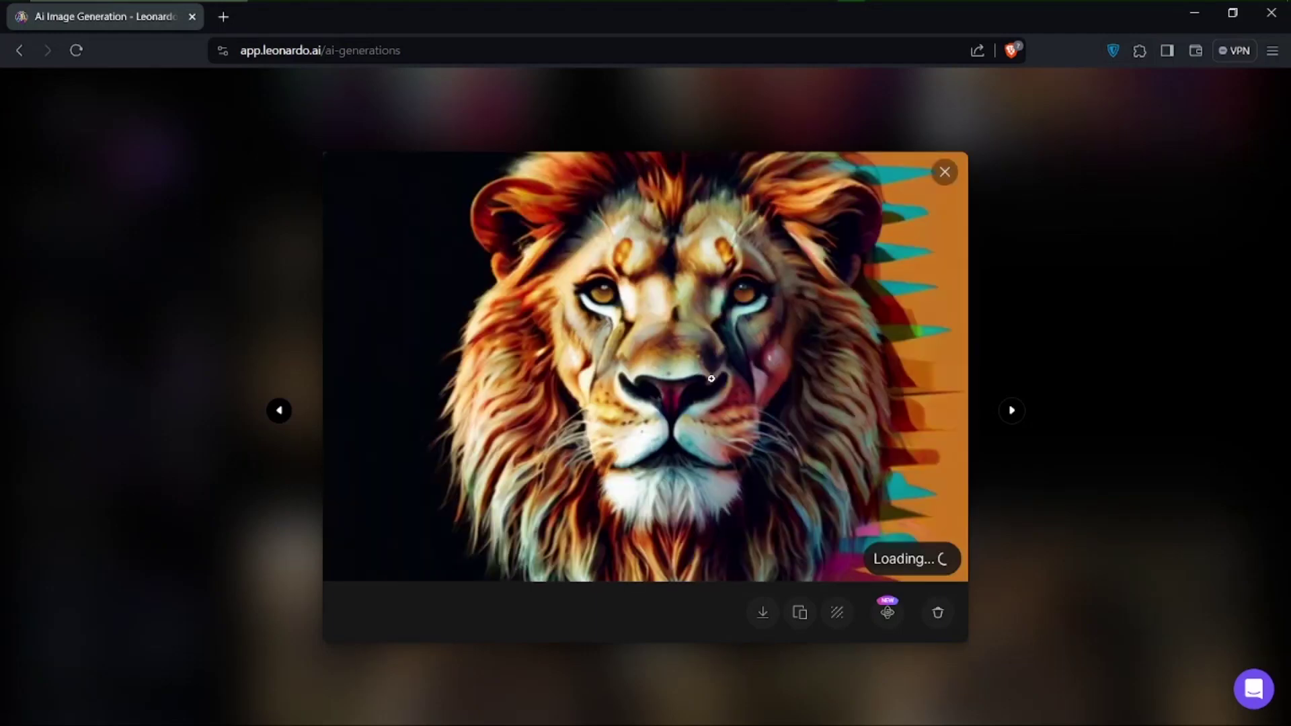
pyautogui.click(611, 378)
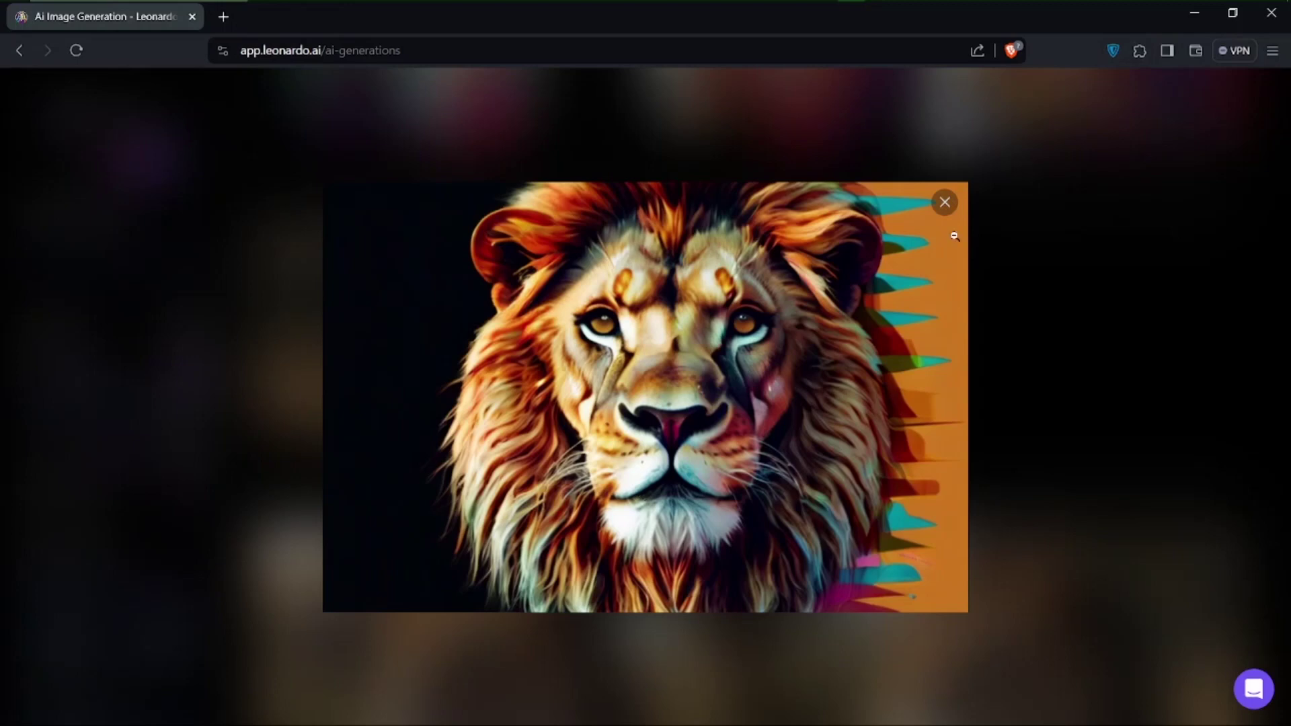
pyautogui.click(945, 202)
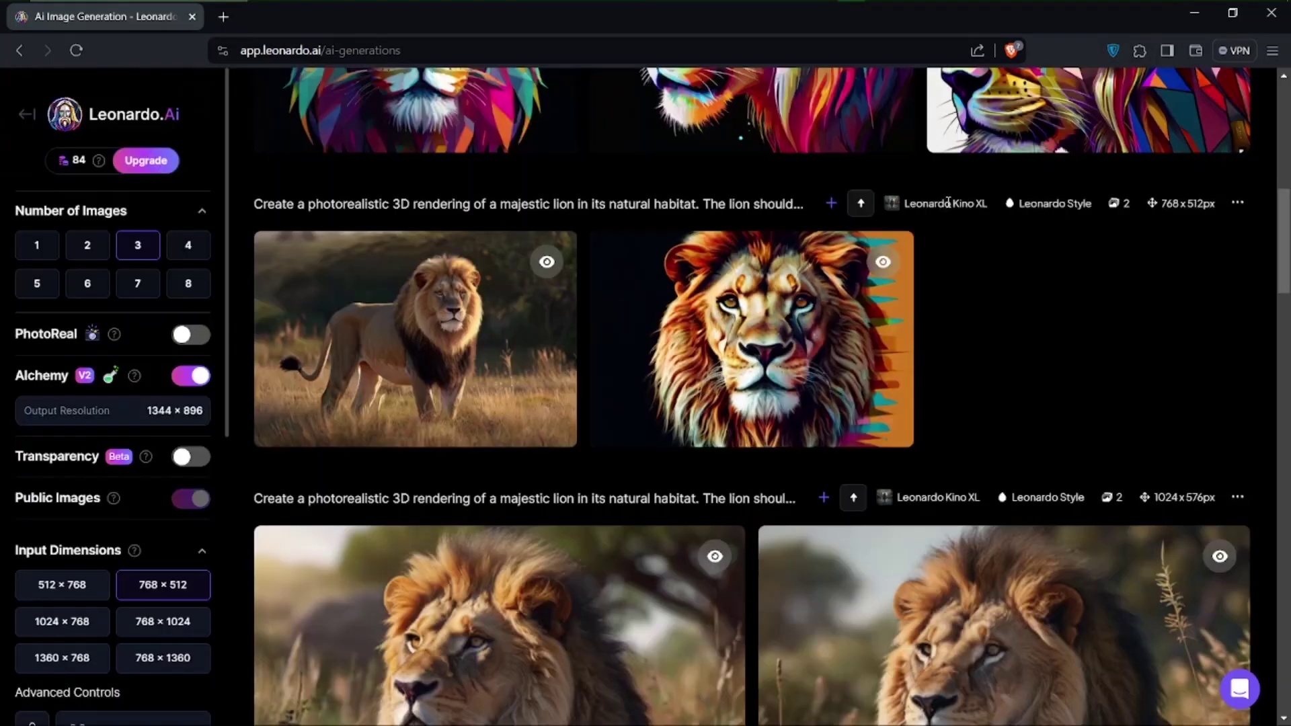
# Step: View the front-facing neon geometric lion enlarged, close the preview, and return to the vibrant UHD illustration prompt
pyautogui.scroll(4, 875, 343)
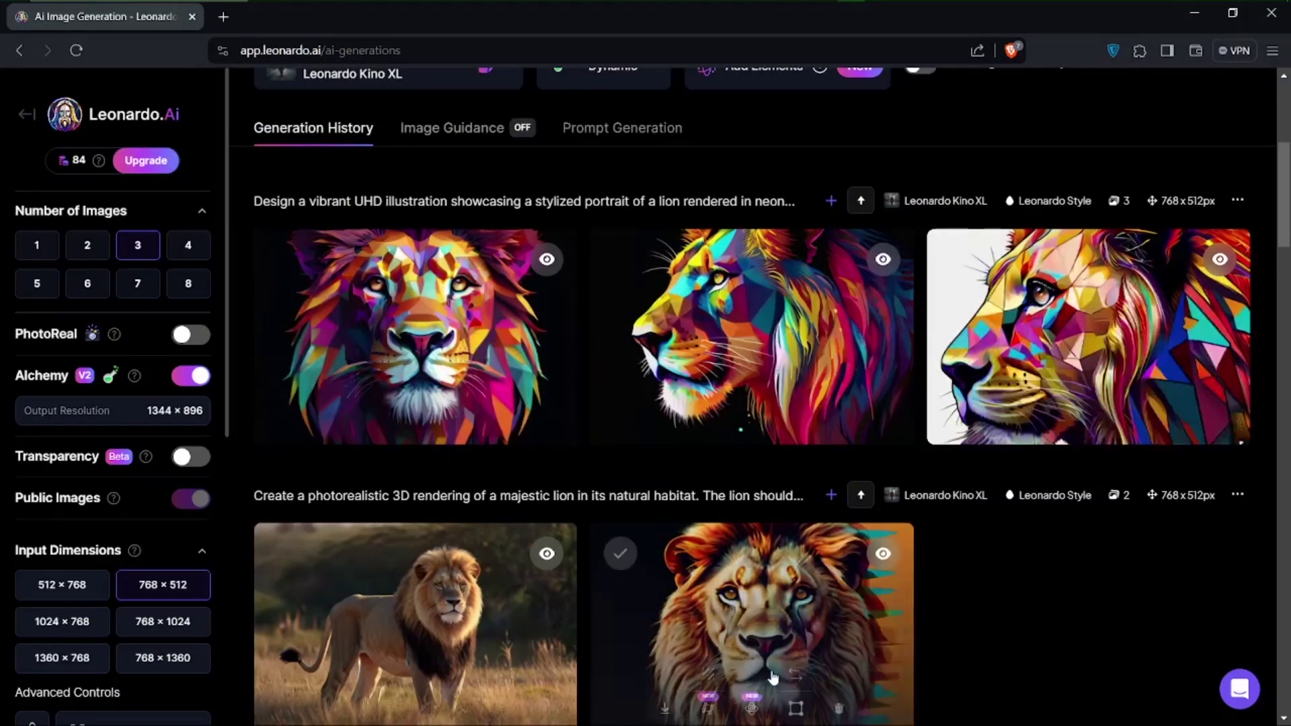
pyautogui.click(421, 328)
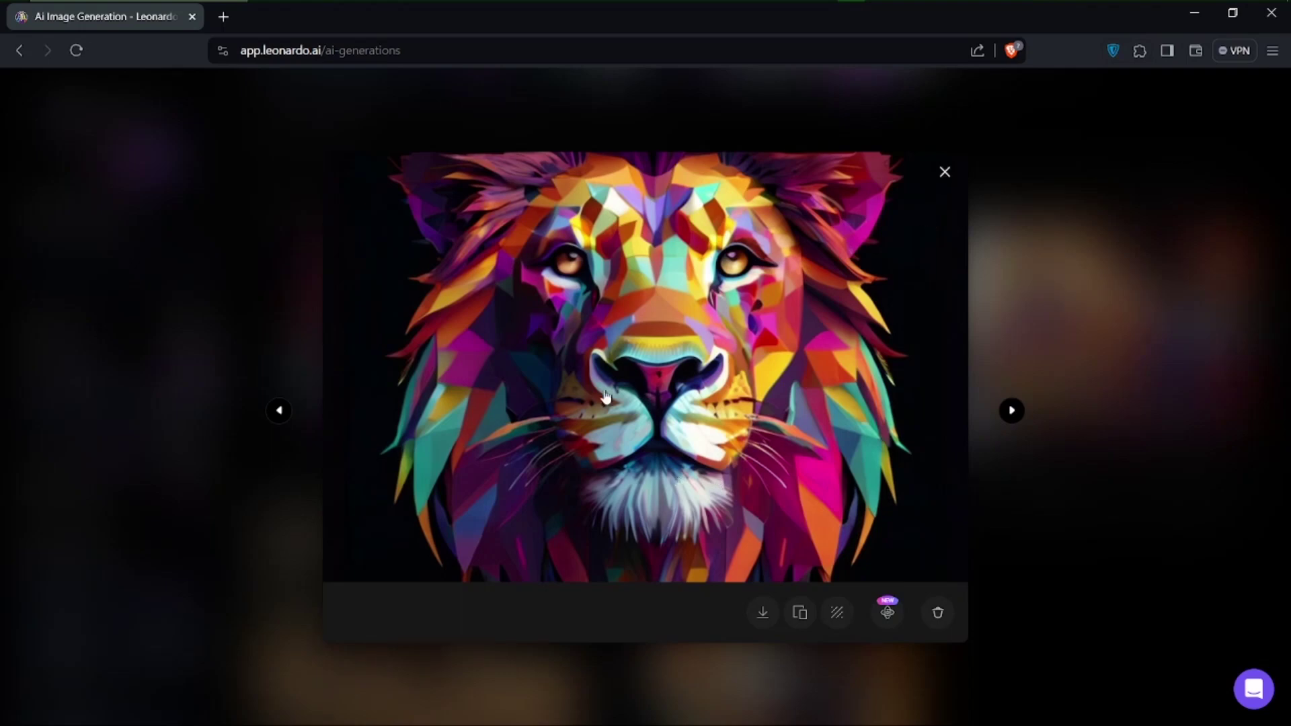
pyautogui.click(944, 173)
pyautogui.scroll(5, 1054, 444)
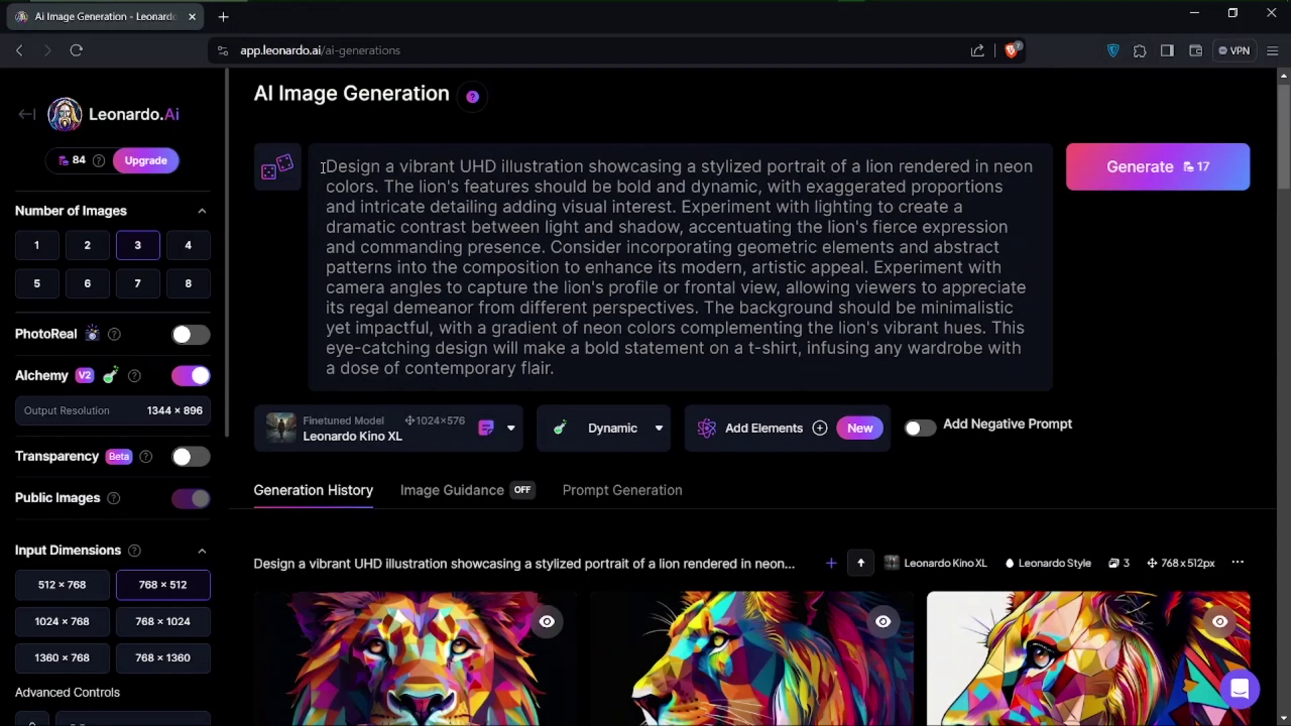
# Step: Switch to ChatGPT and revisit the prompt-generator conversation, locating the LION keyword message and its detailed prompts
pyautogui.moveTo(788, 4)
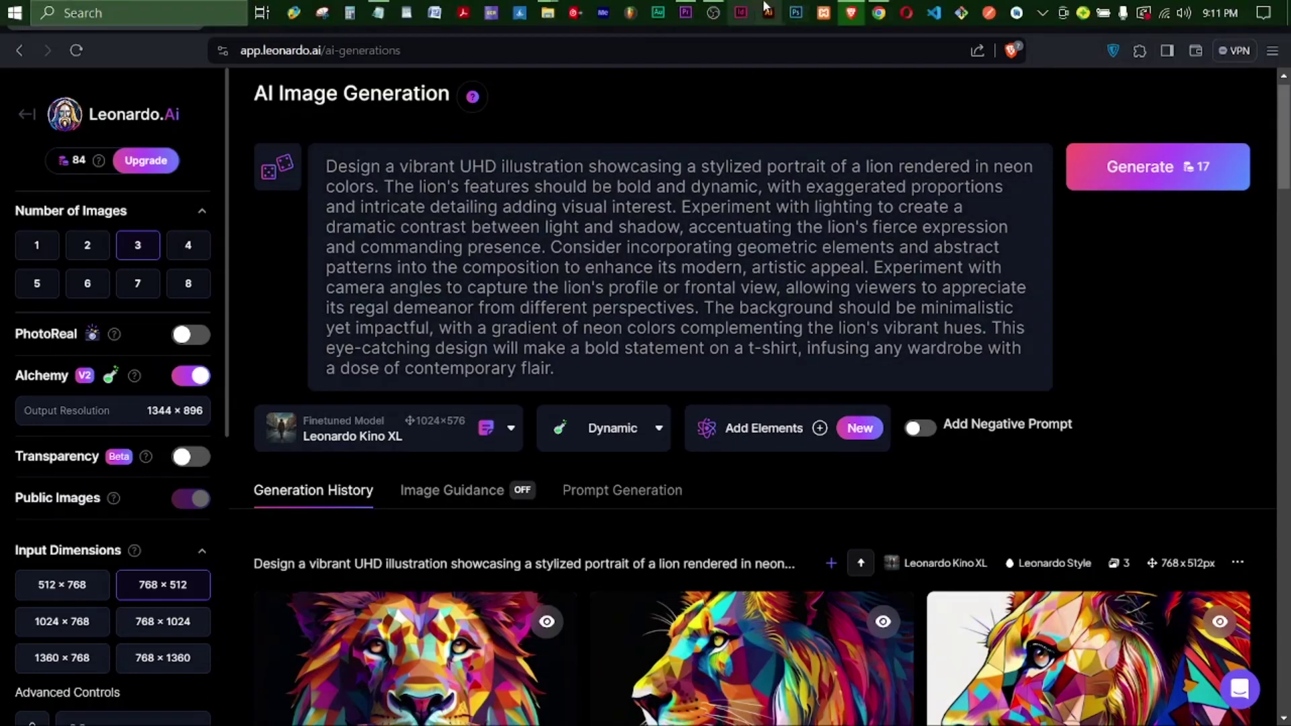
pyautogui.click(883, 7)
pyautogui.scroll(15, 618, 318)
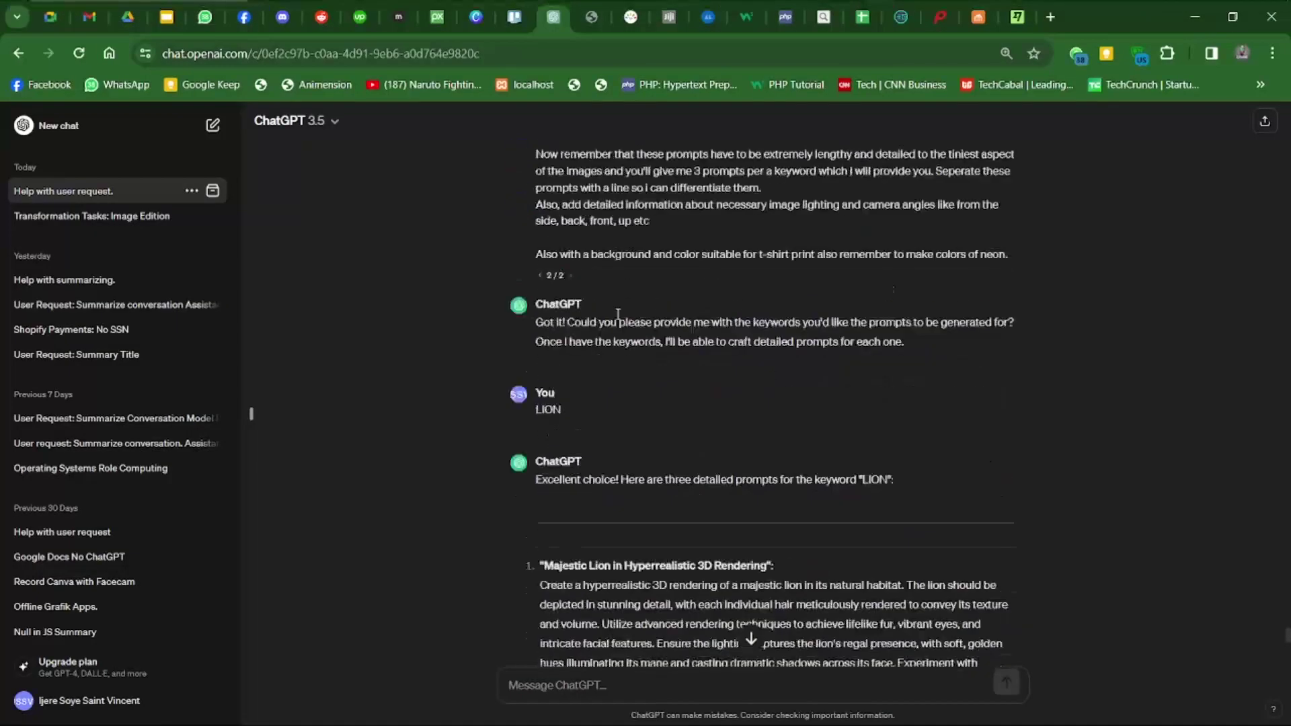
pyautogui.scroll(15, 617, 315)
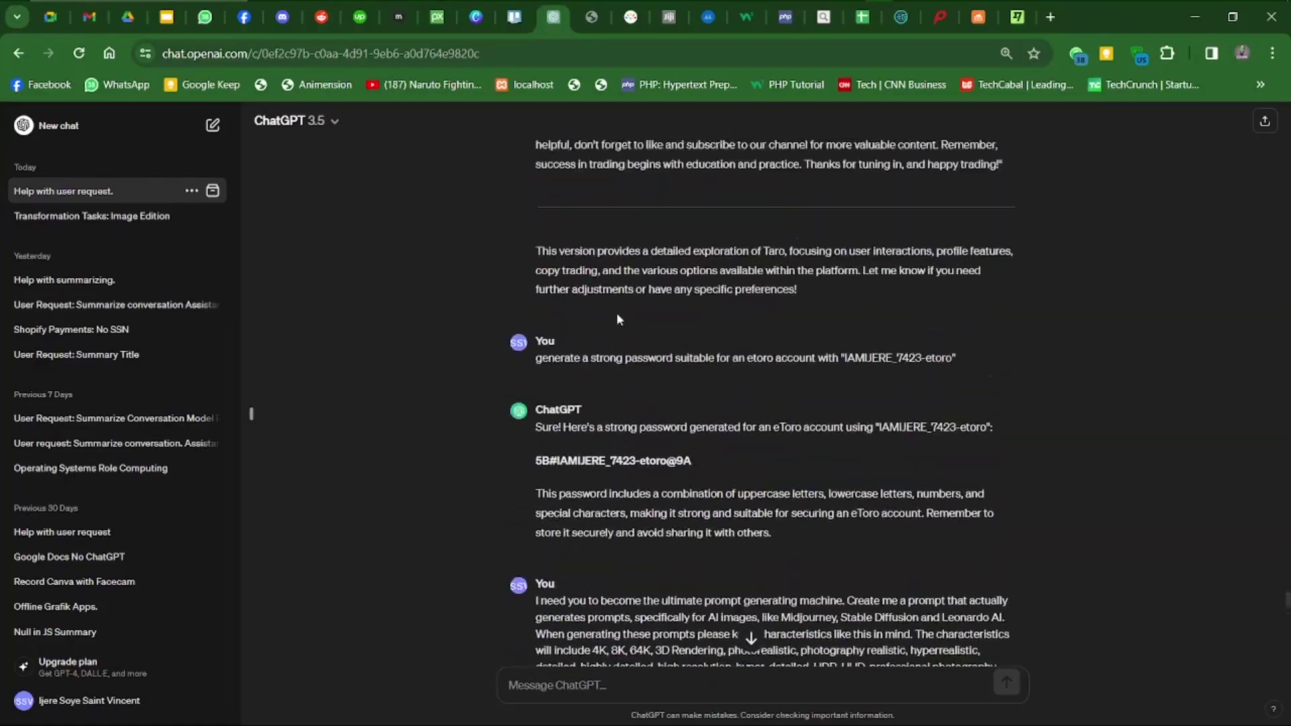
pyautogui.scroll(-15, 692, 401)
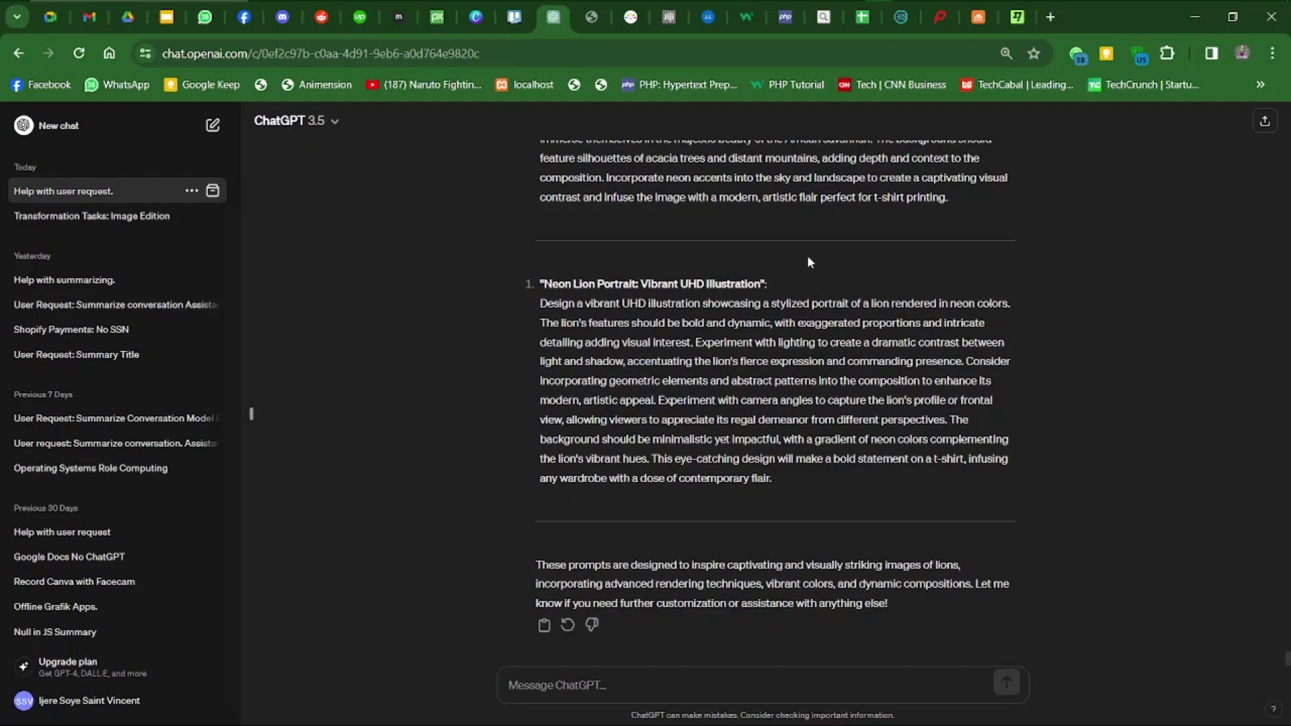
pyautogui.scroll(10, 635, 475)
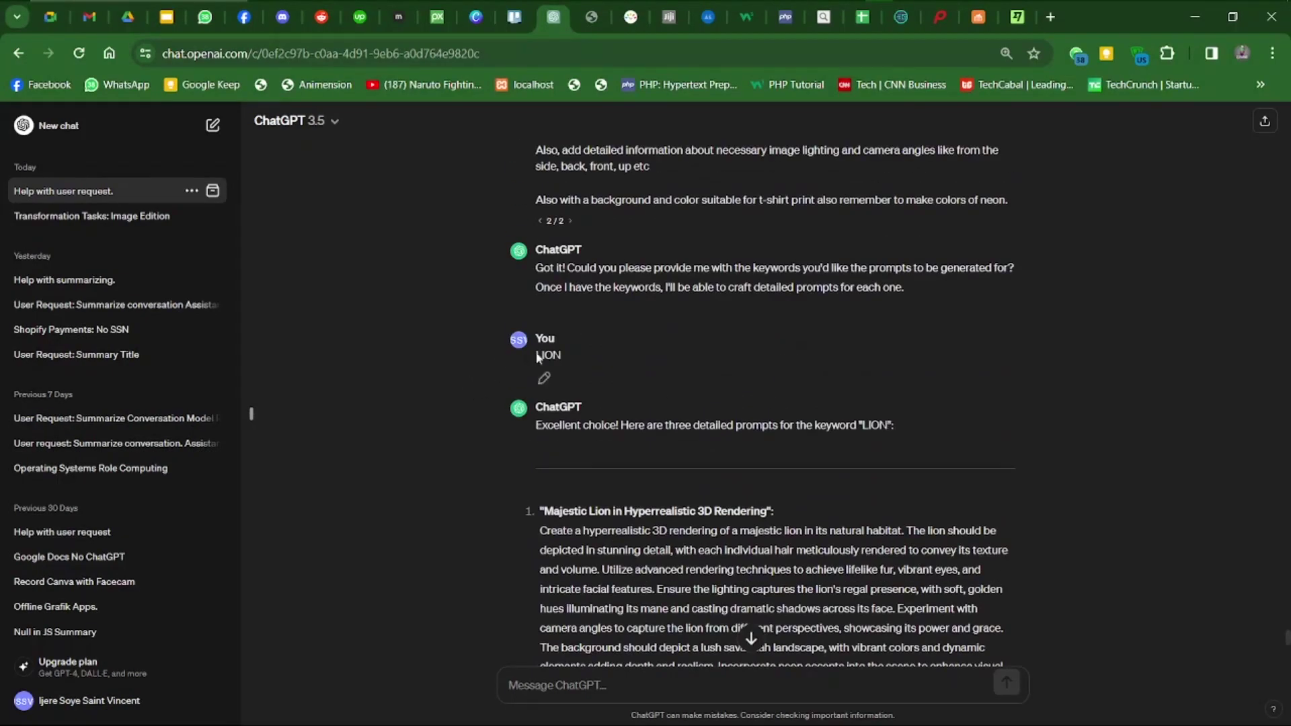
pyautogui.click(640, 355)
# Step: Send ChatGPT the request "Drop 10 bst keywords for t-shirt" at the end of the conversation
pyautogui.scroll(-10, 710, 547)
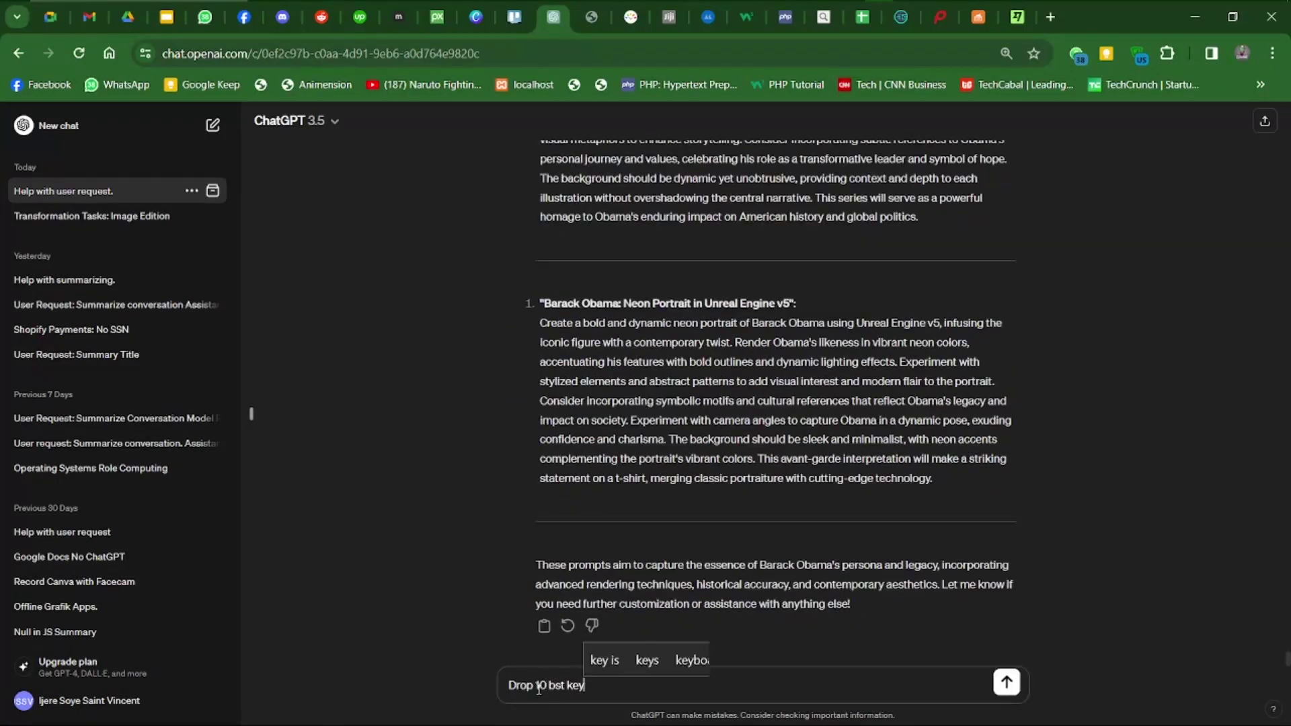
pyautogui.write('words for t-shirt')
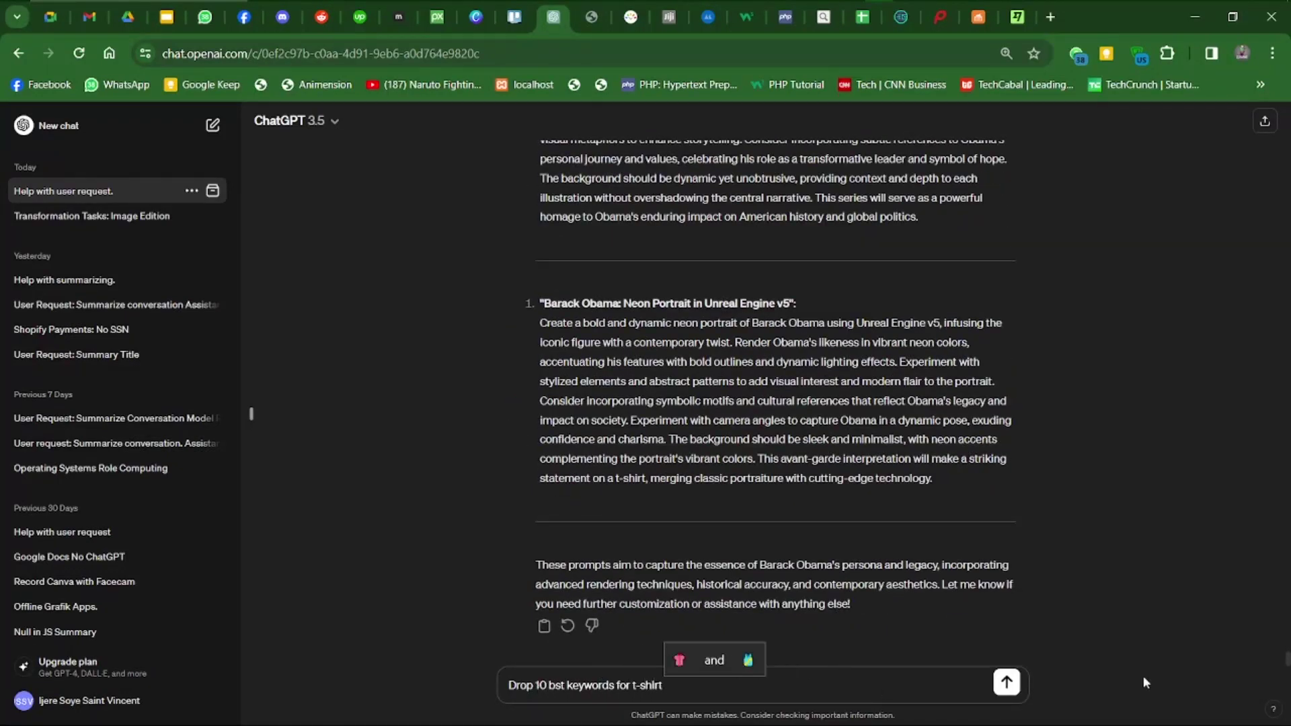
pyautogui.click(1007, 682)
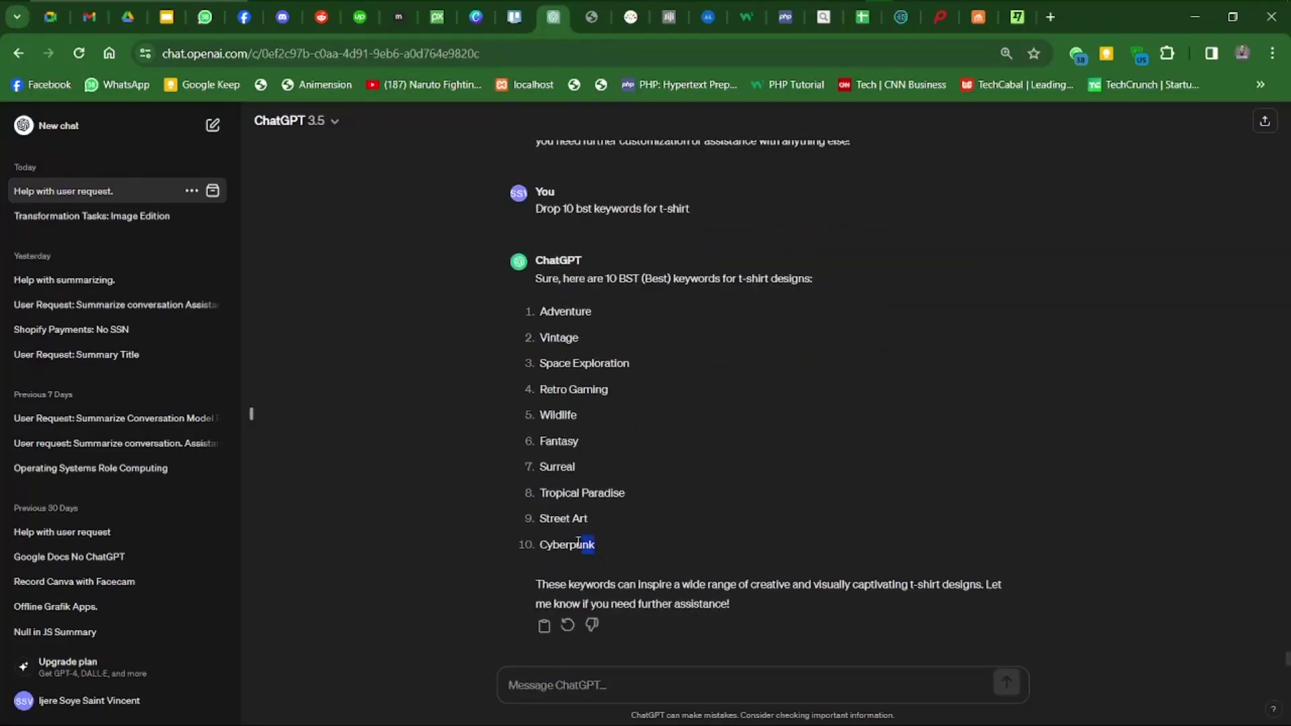
# Step: Copy the Cyberpunk keyword from the list into a new message, extend it to "Cyberpunk naruto", and send it
pyautogui.moveTo(591, 548); pyautogui.dragTo(542, 544)
pyautogui.hotkey('ctrl', 'c')
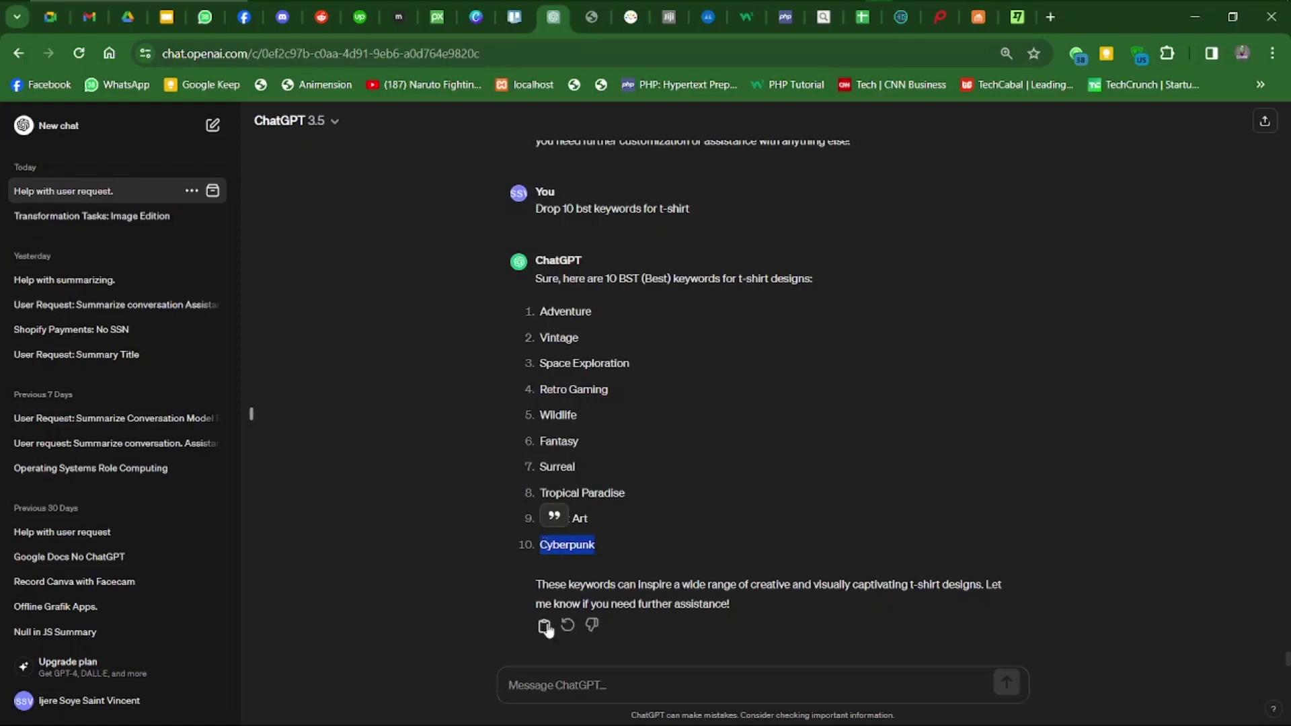
pyautogui.click(525, 685)
pyautogui.hotkey('ctrl', 'v')
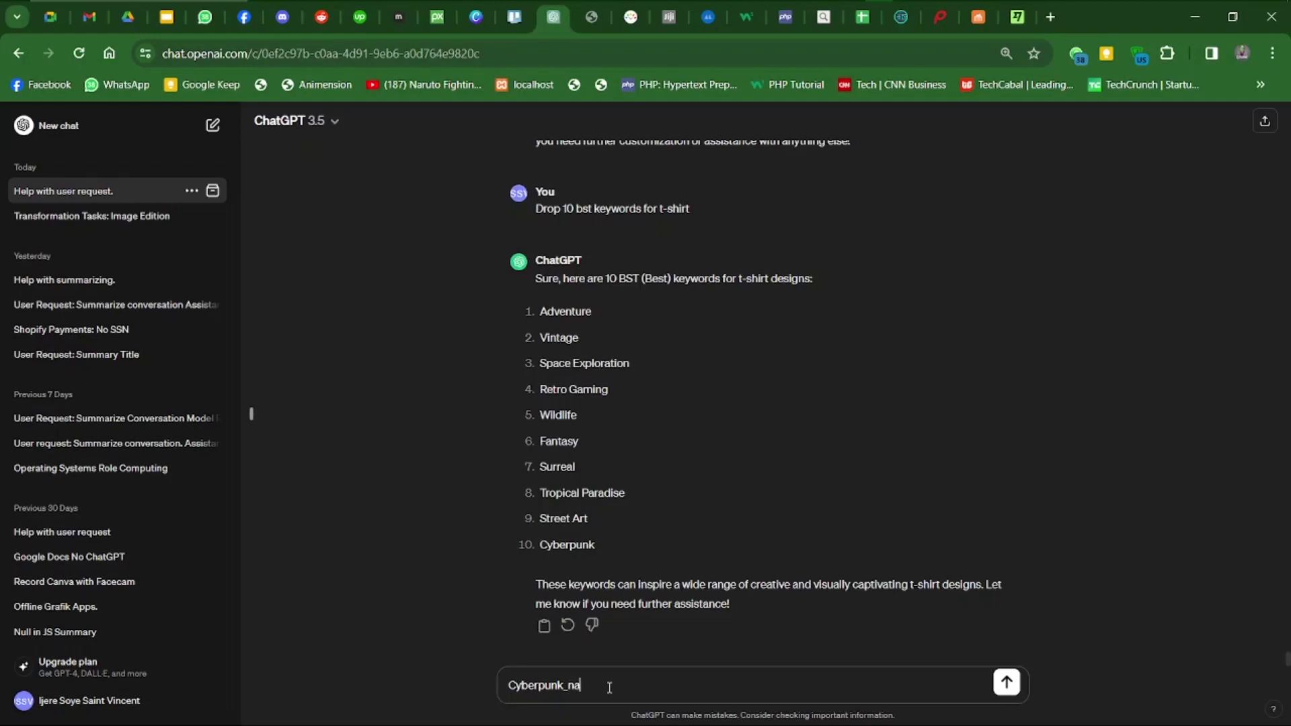
pyautogui.write('ruto')
pyautogui.press('BackSpace')
pyautogui.click(1007, 683)
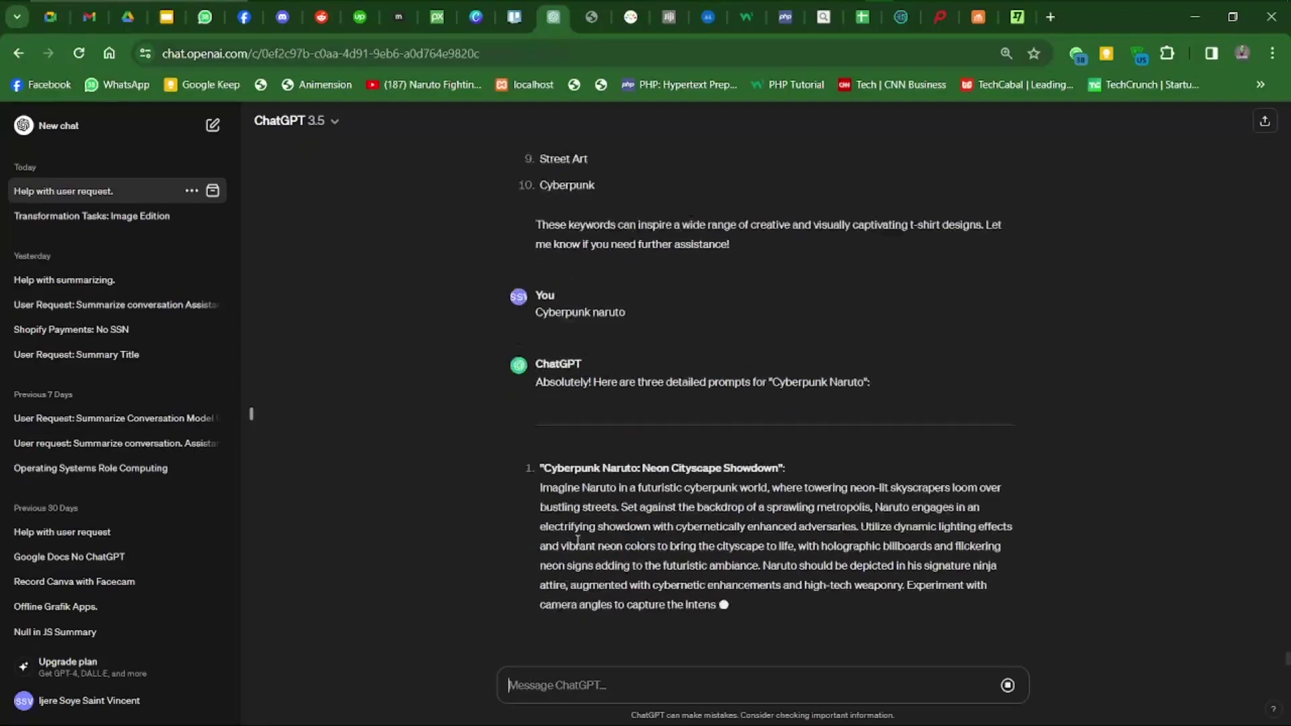
# Step: Review the three Cyberpunk Naruto prompts and highlight the full text of the "Neon Cityscape Showdown" prompt
pyautogui.scroll(20, 793, 241)
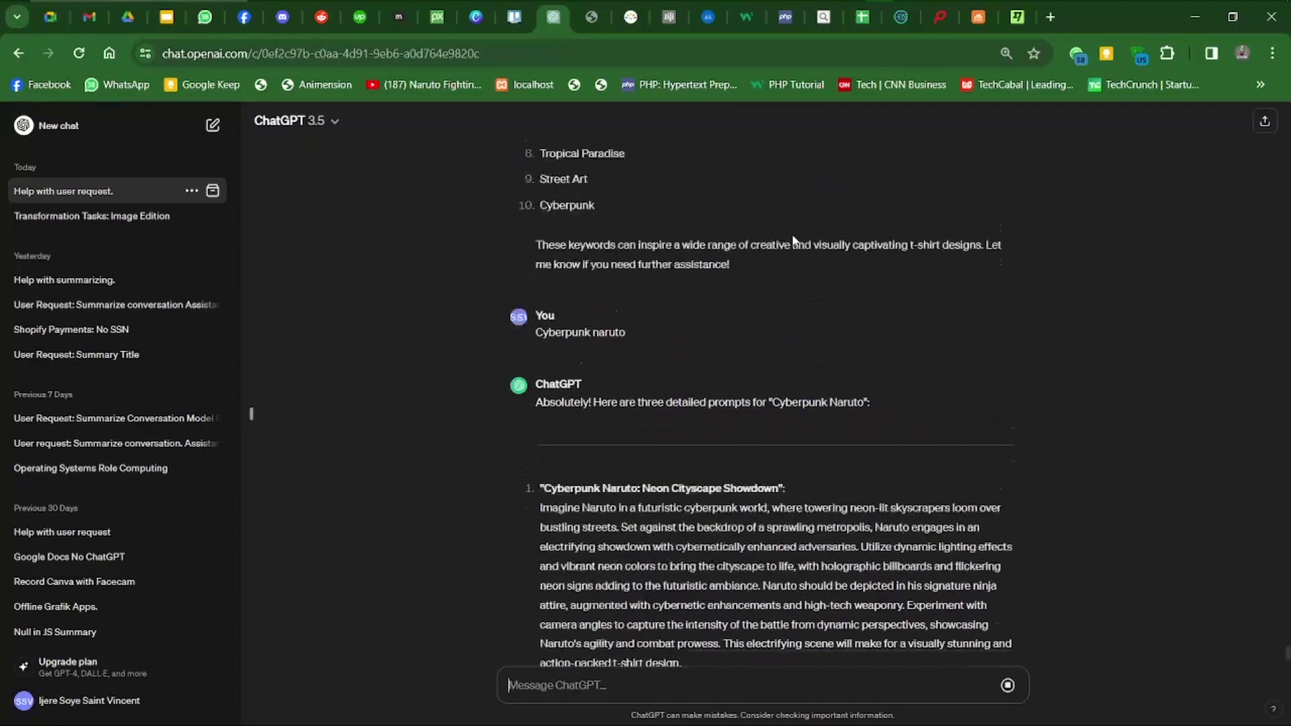
pyautogui.scroll(-18, 793, 236)
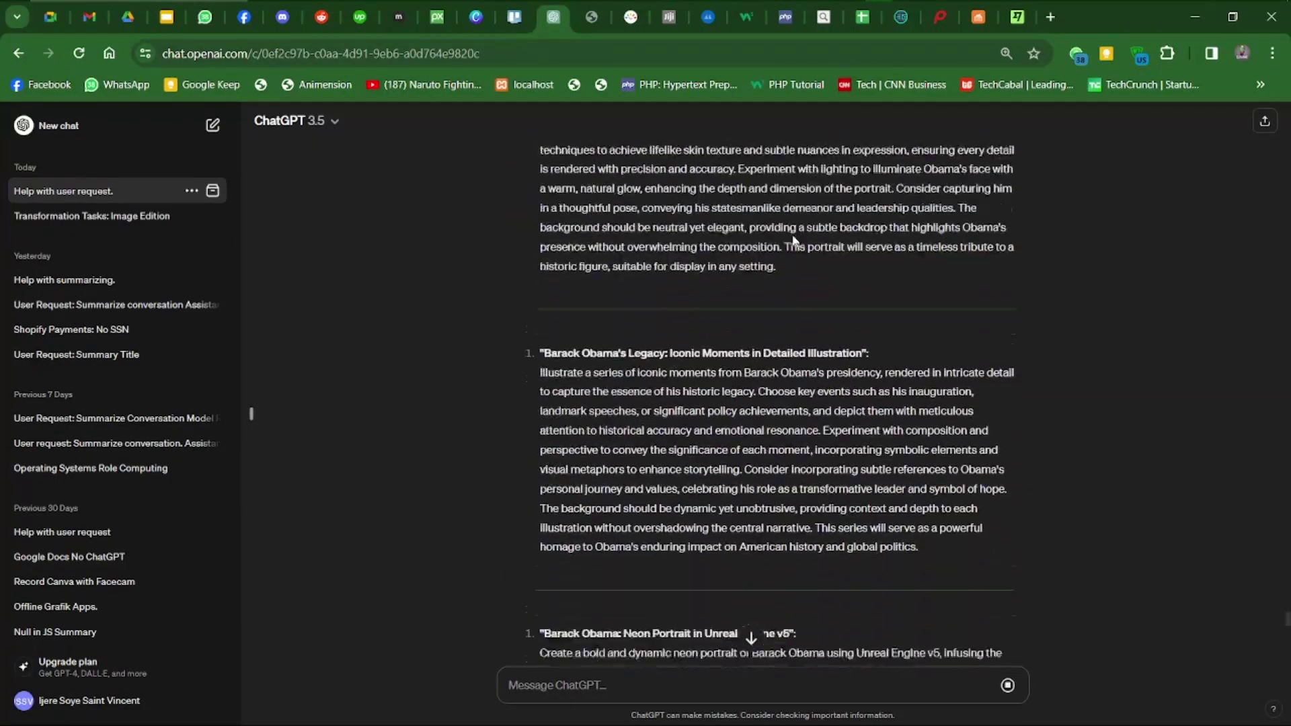
pyautogui.scroll(-10, 792, 241)
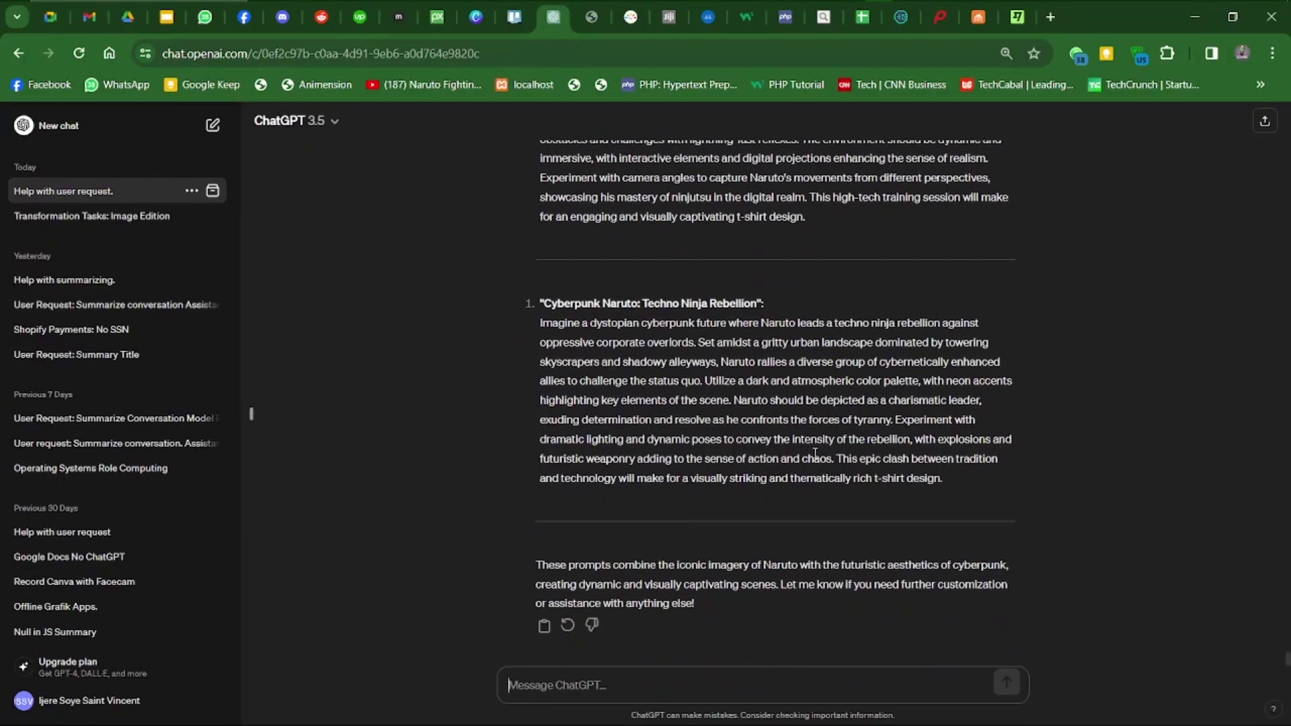
pyautogui.scroll(3, 963, 518)
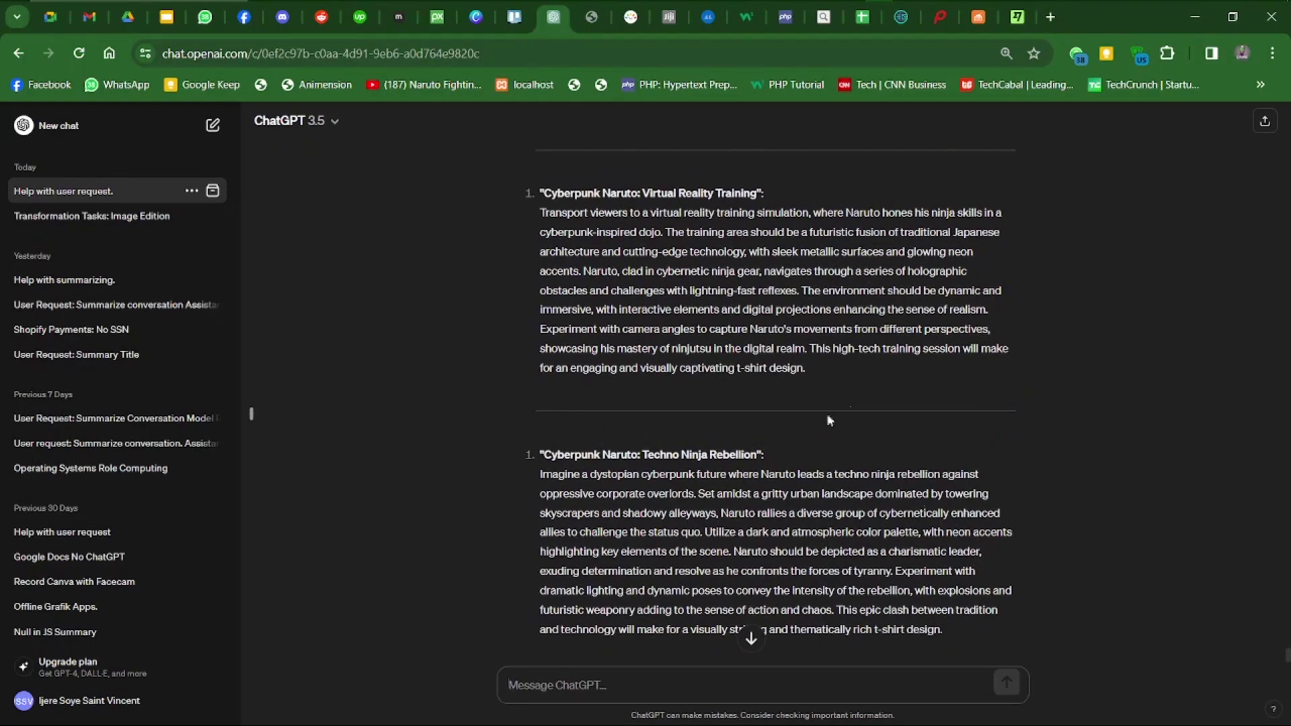
pyautogui.scroll(3, 829, 420)
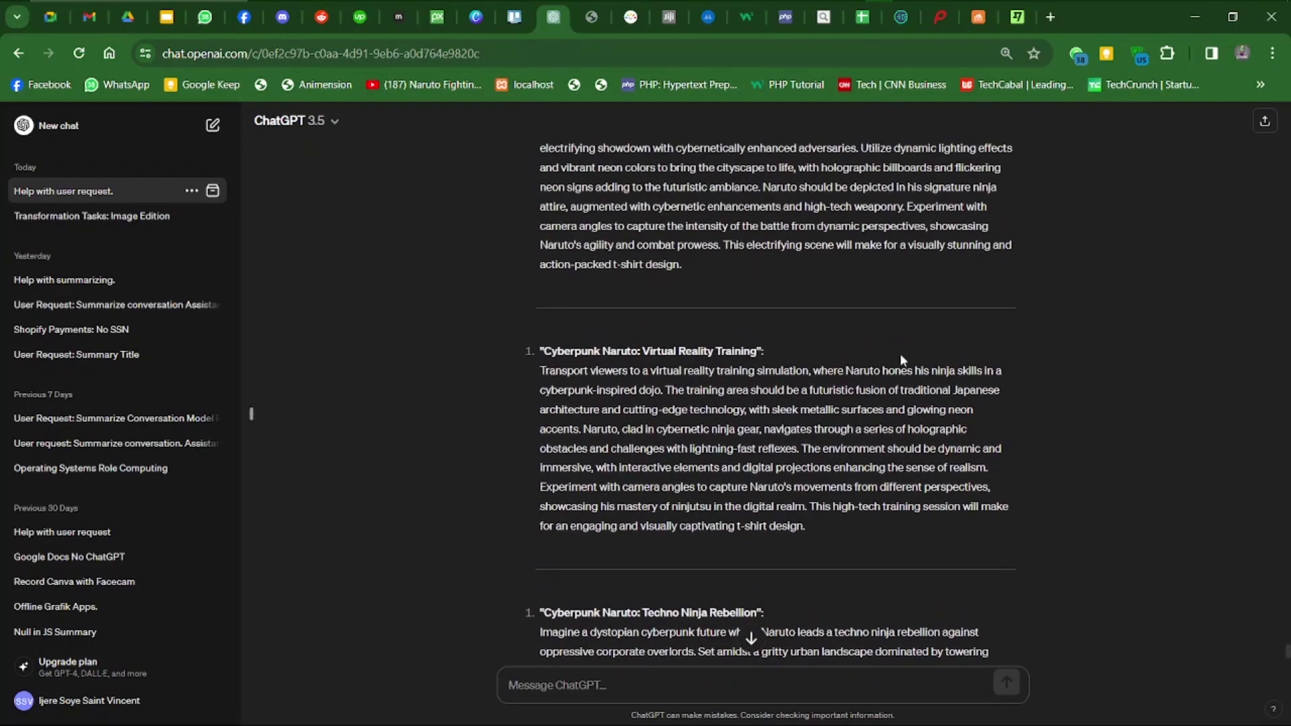
pyautogui.scroll(3, 903, 360)
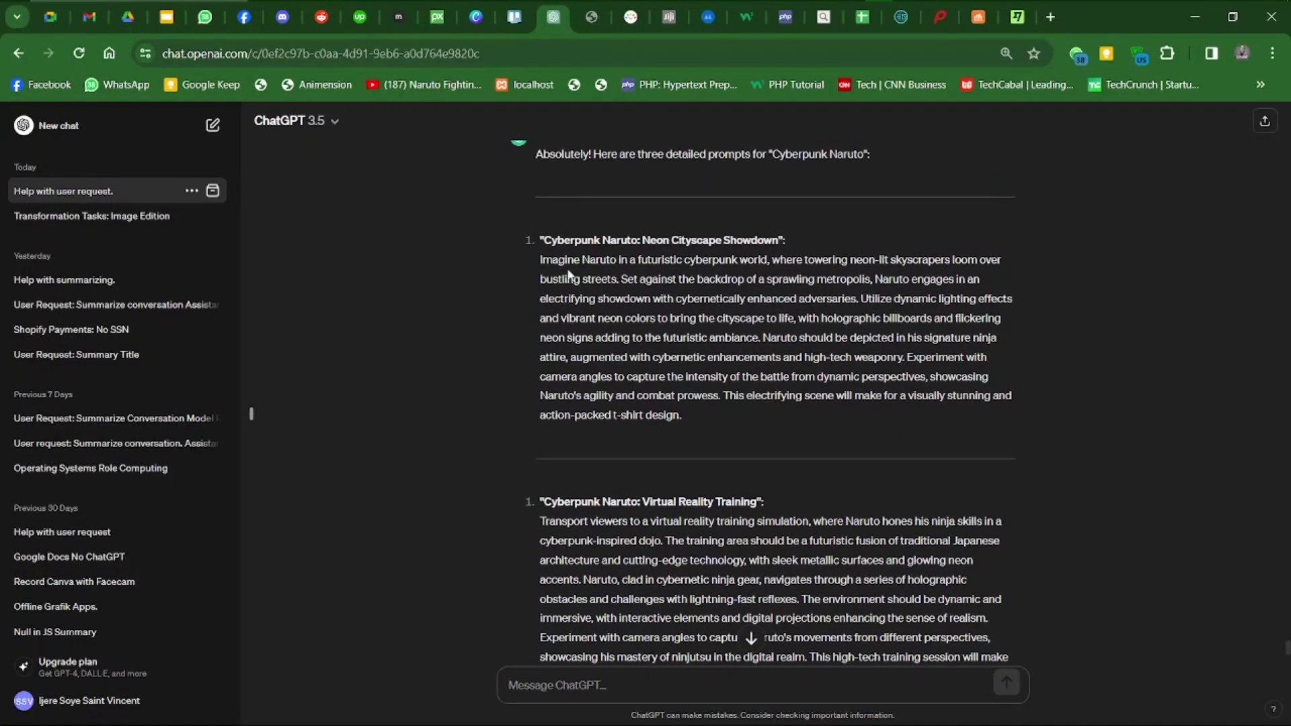
pyautogui.moveTo(541, 261); pyautogui.dragTo(693, 417)
pyautogui.scroll(1, 688, 418)
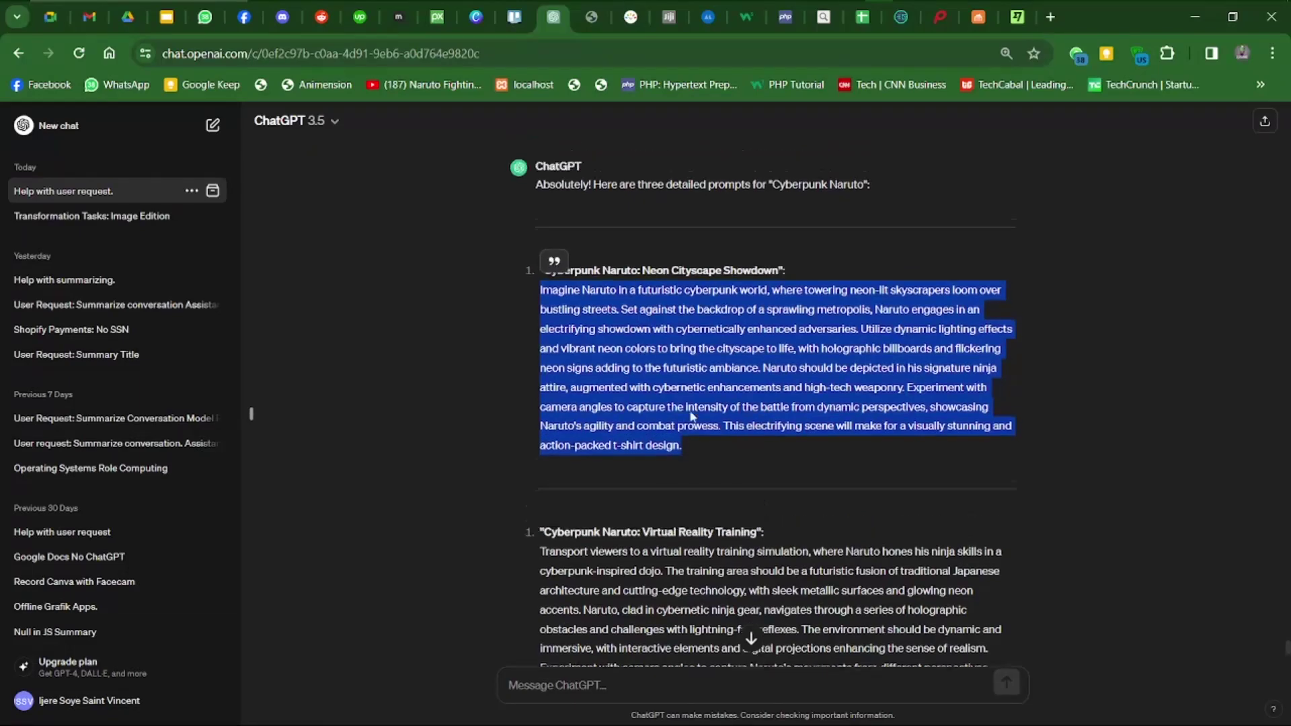
# Step: Switch to Leonardo.Ai and browse the Barack Obama generations, from the neon portraits to the photorealistic set
pyautogui.click(855, 8)
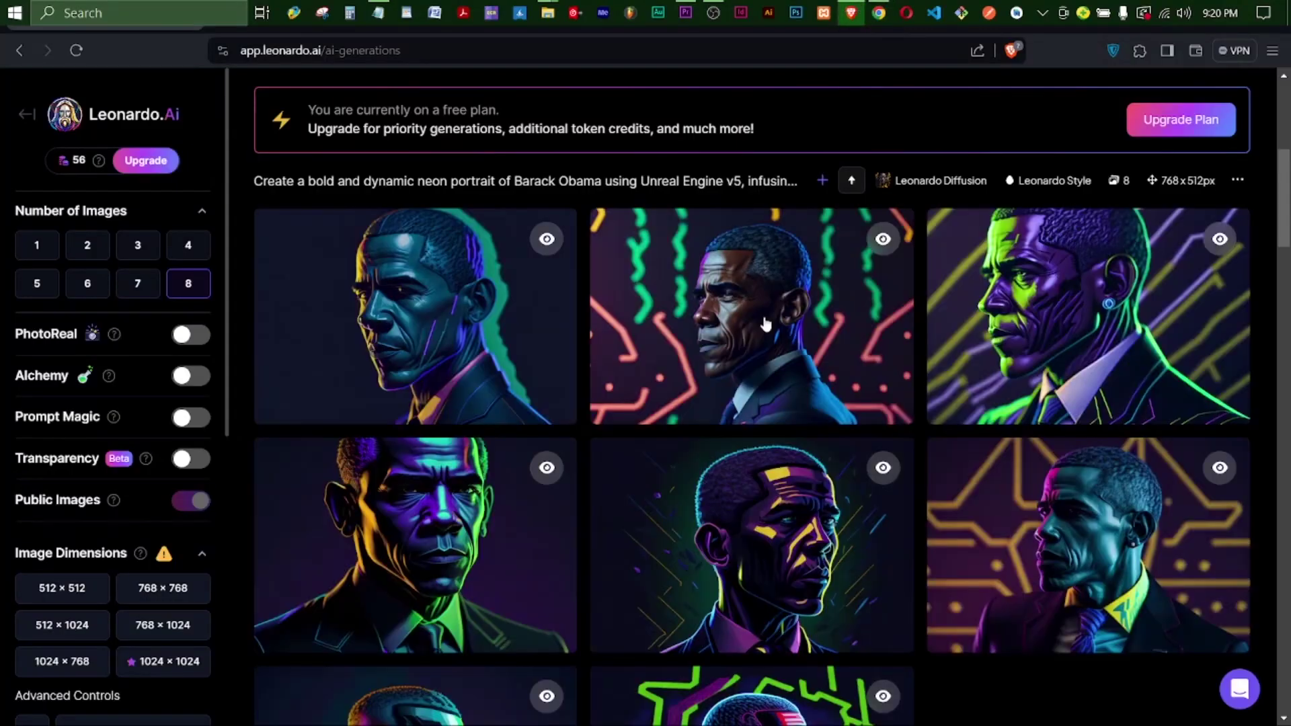
pyautogui.scroll(-3, 610, 523)
pyautogui.scroll(-3, 611, 524)
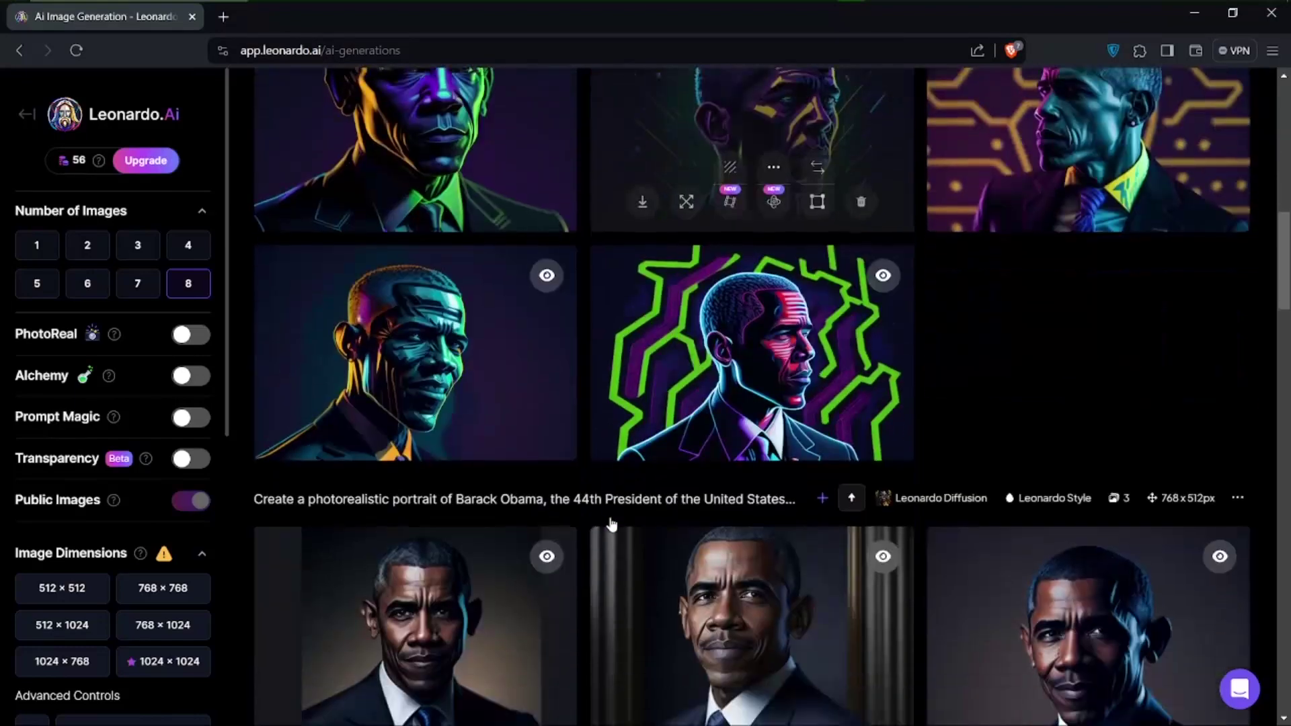
pyautogui.scroll(6, 611, 523)
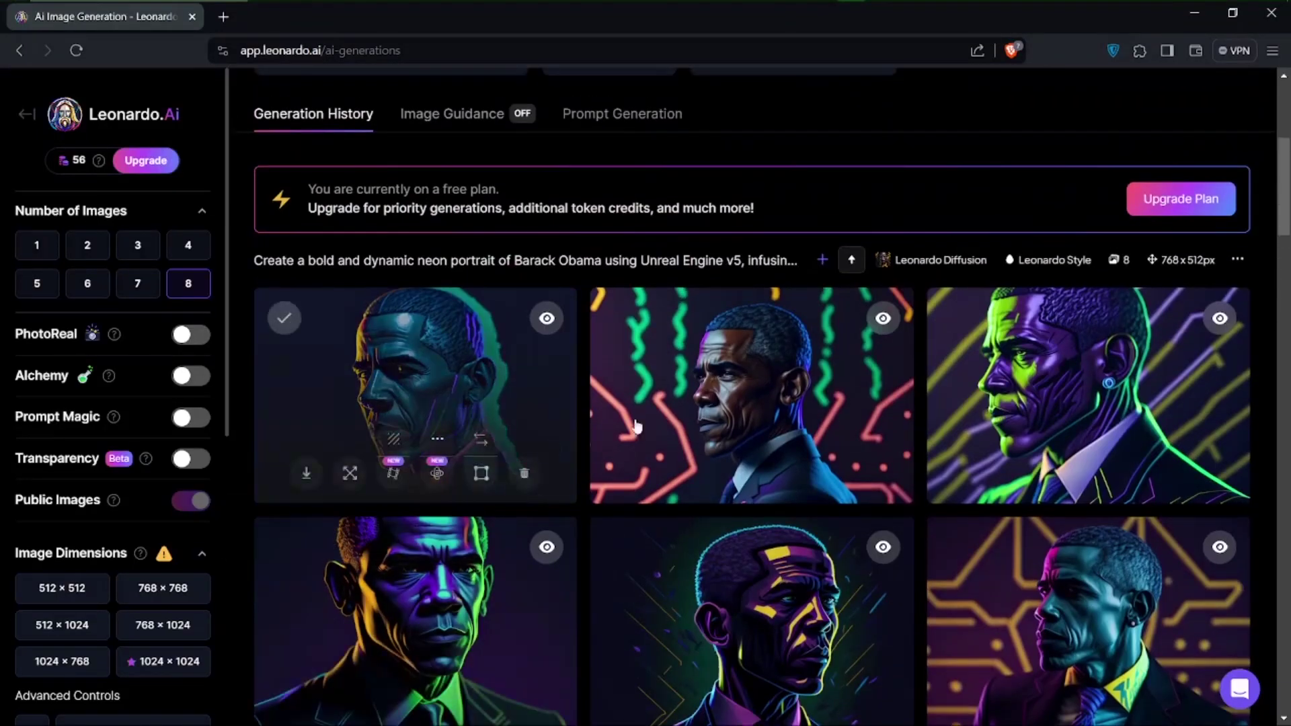
# Step: Examine the eight neon Barack Obama portraits from the Unreal Engine v5 prompt and point out the number-of-images setting of 8
pyautogui.scroll(-3, 703, 585)
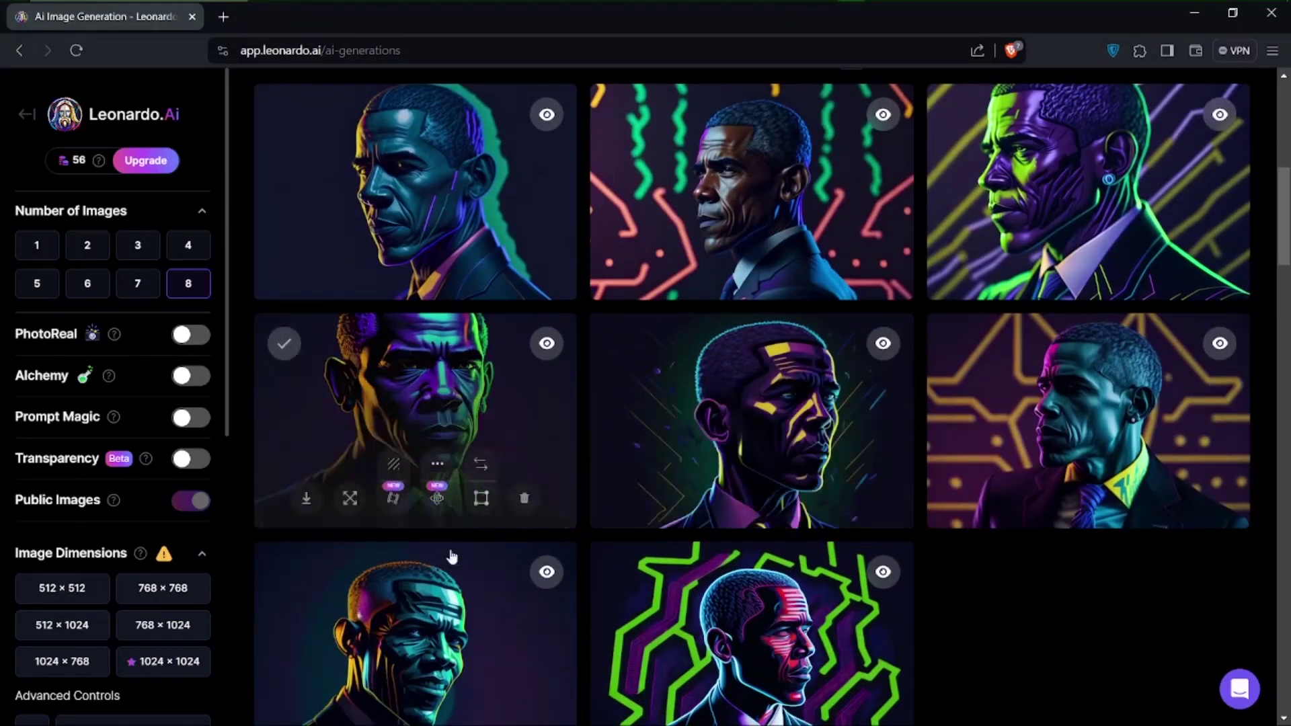
pyautogui.scroll(-2, 746, 590)
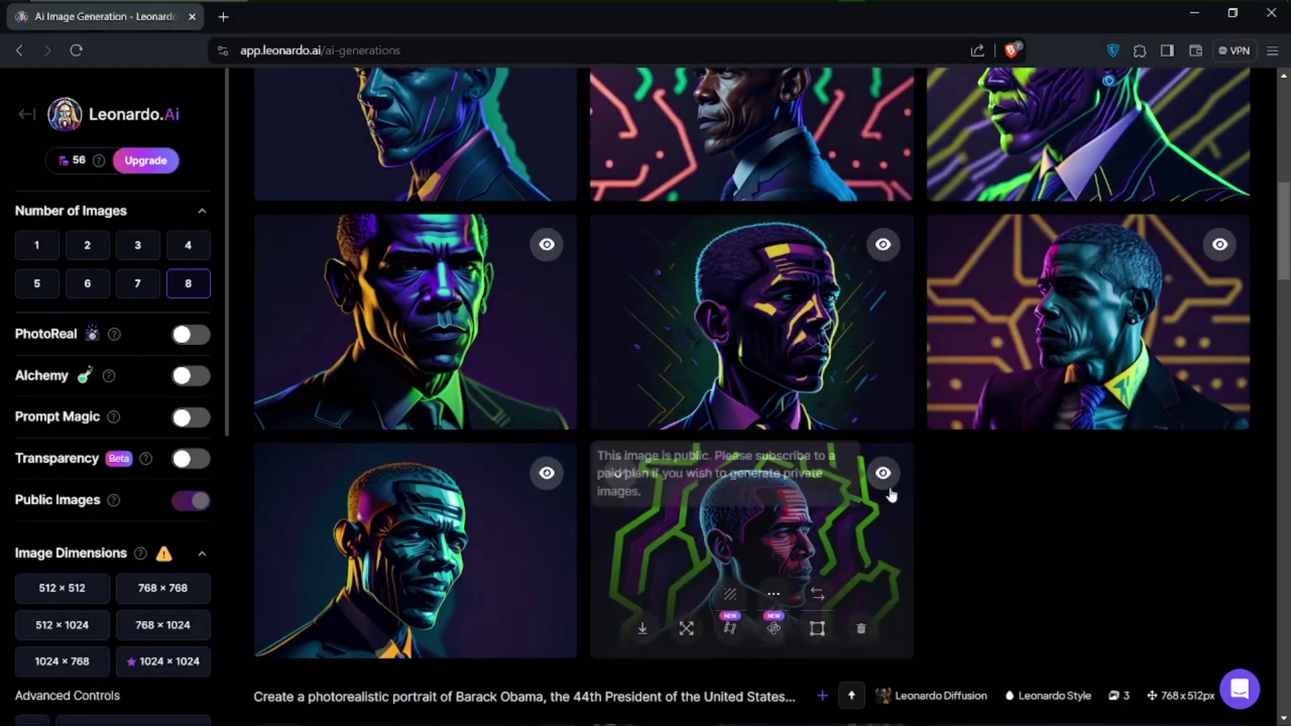
pyautogui.scroll(1, 760, 428)
pyautogui.scroll(3, 764, 431)
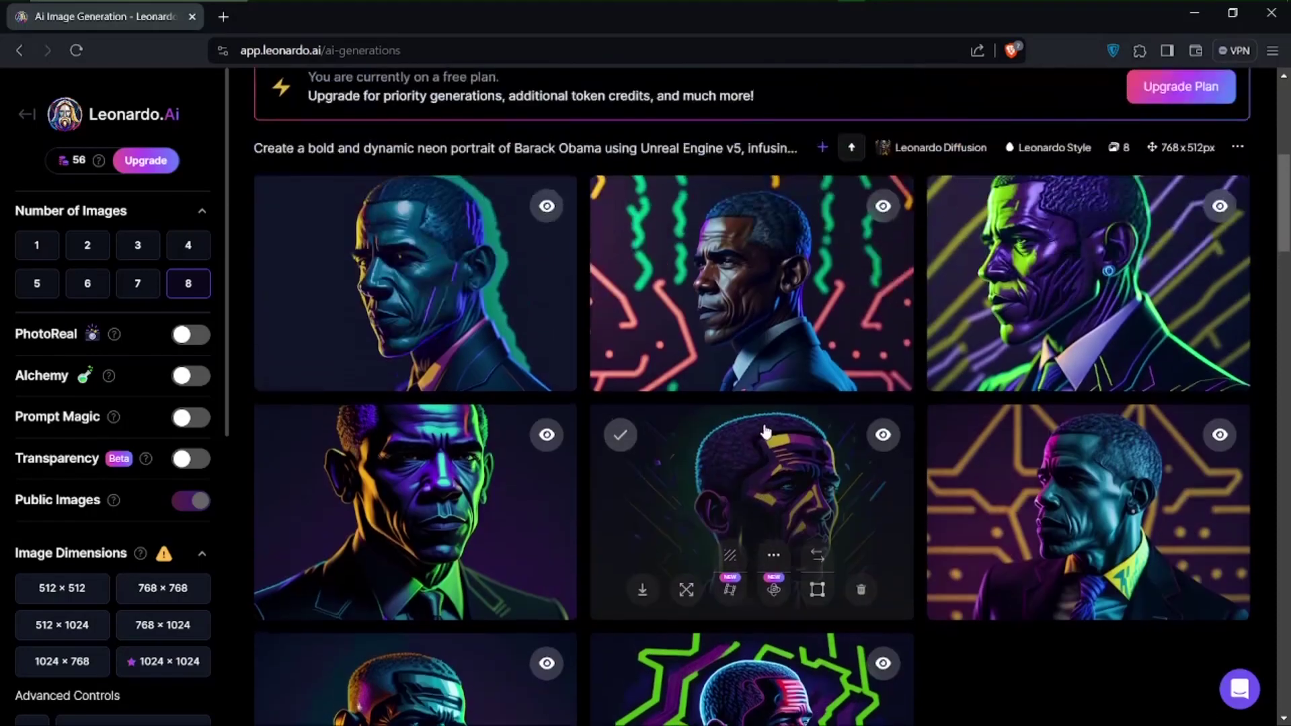
pyautogui.scroll(2, 1122, 338)
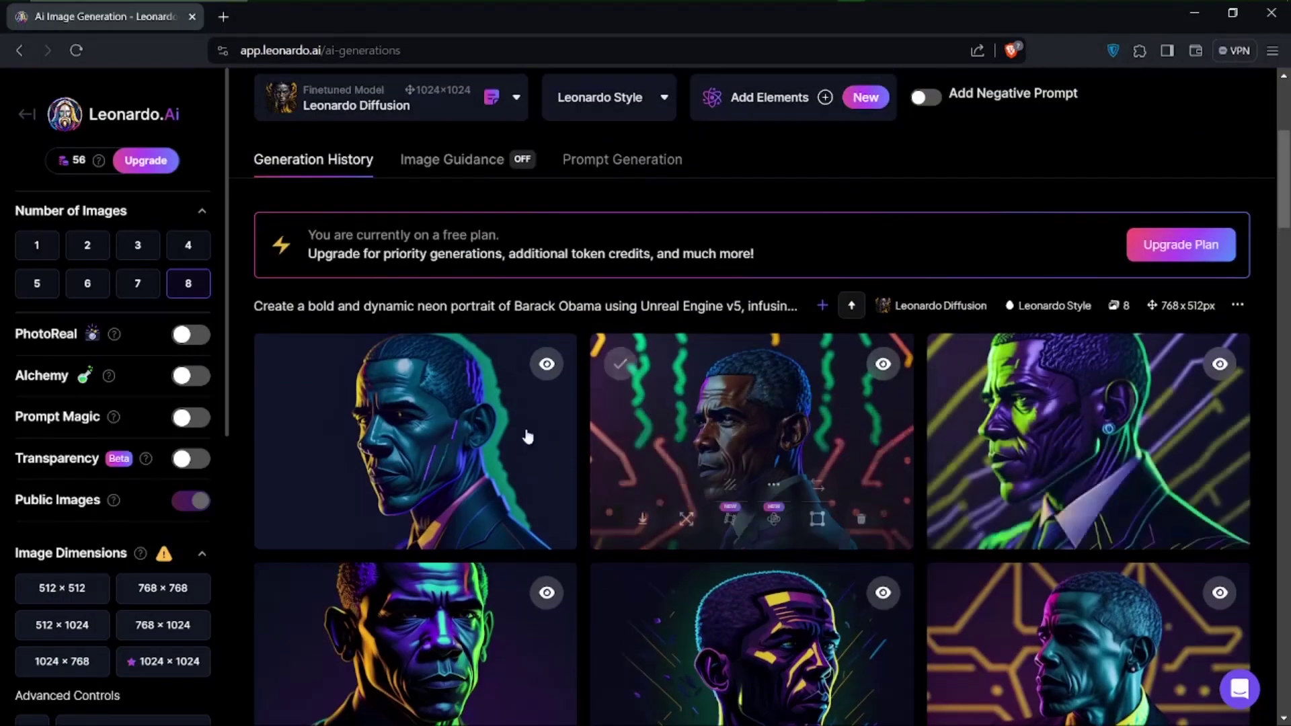
pyautogui.scroll(-2, 751, 528)
pyautogui.scroll(-3, 751, 528)
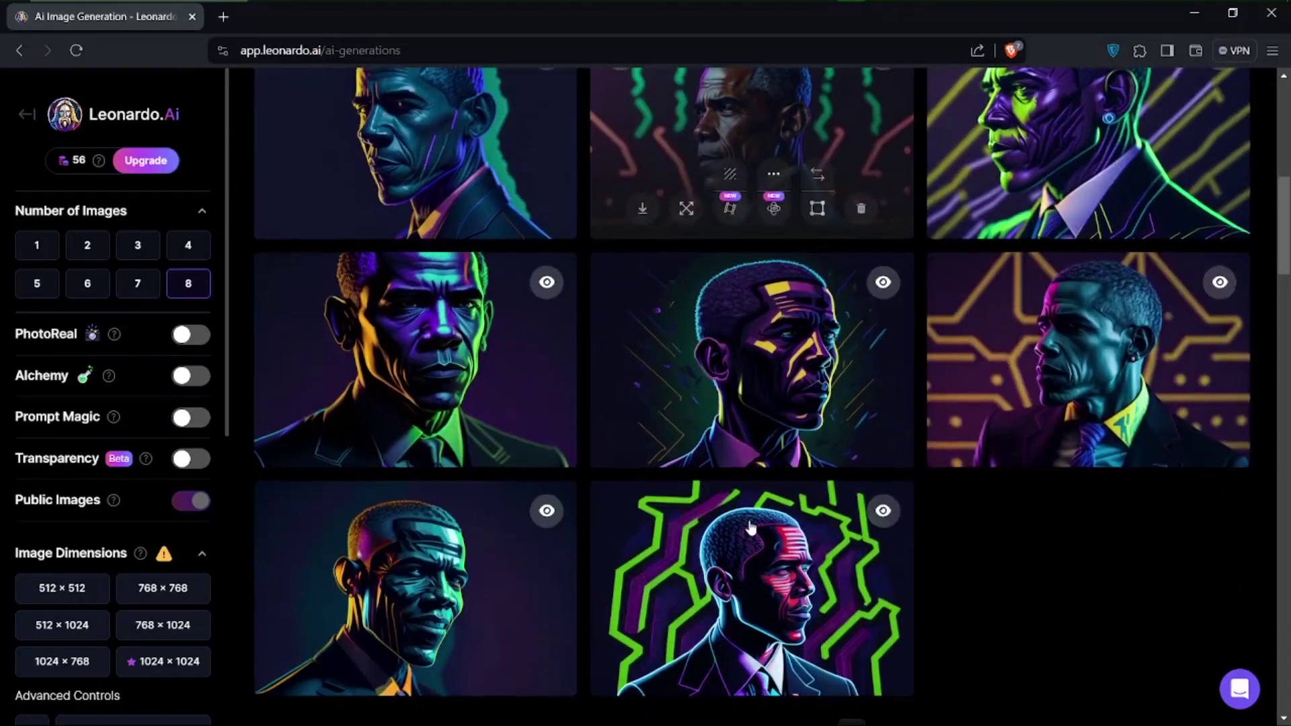
pyautogui.scroll(1, 87, 393)
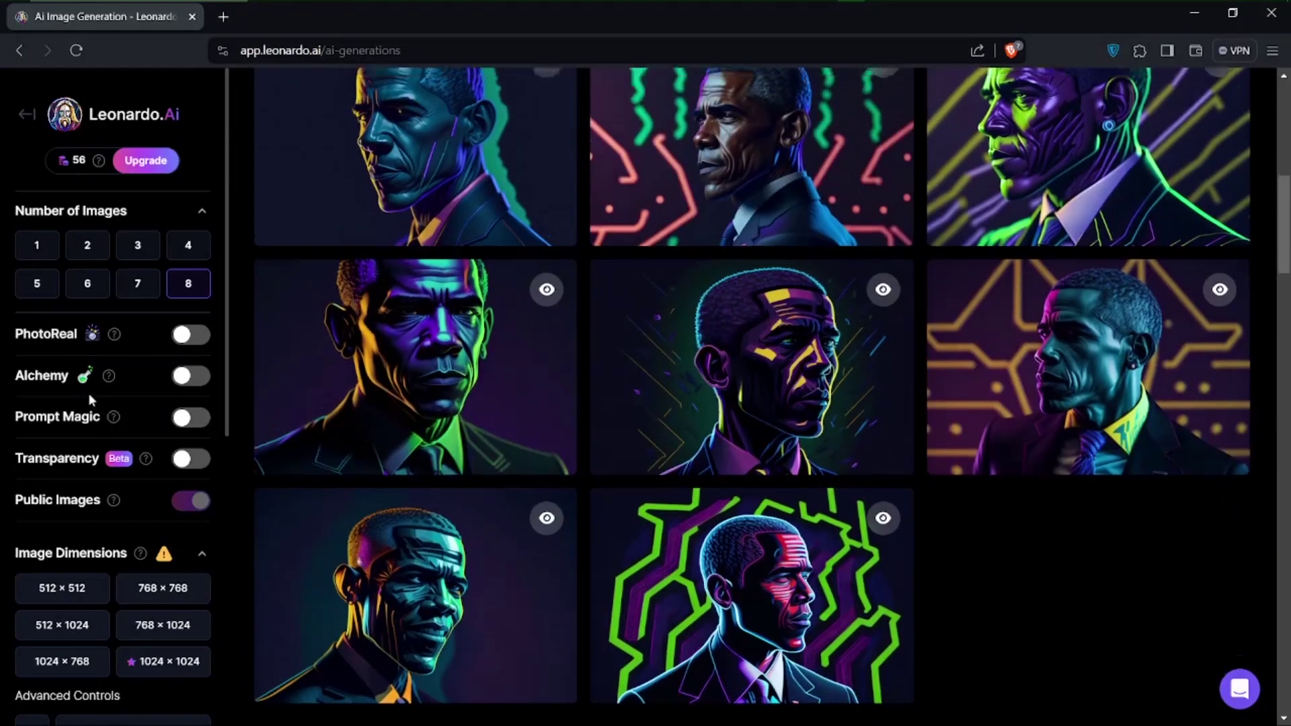
pyautogui.click(190, 292)
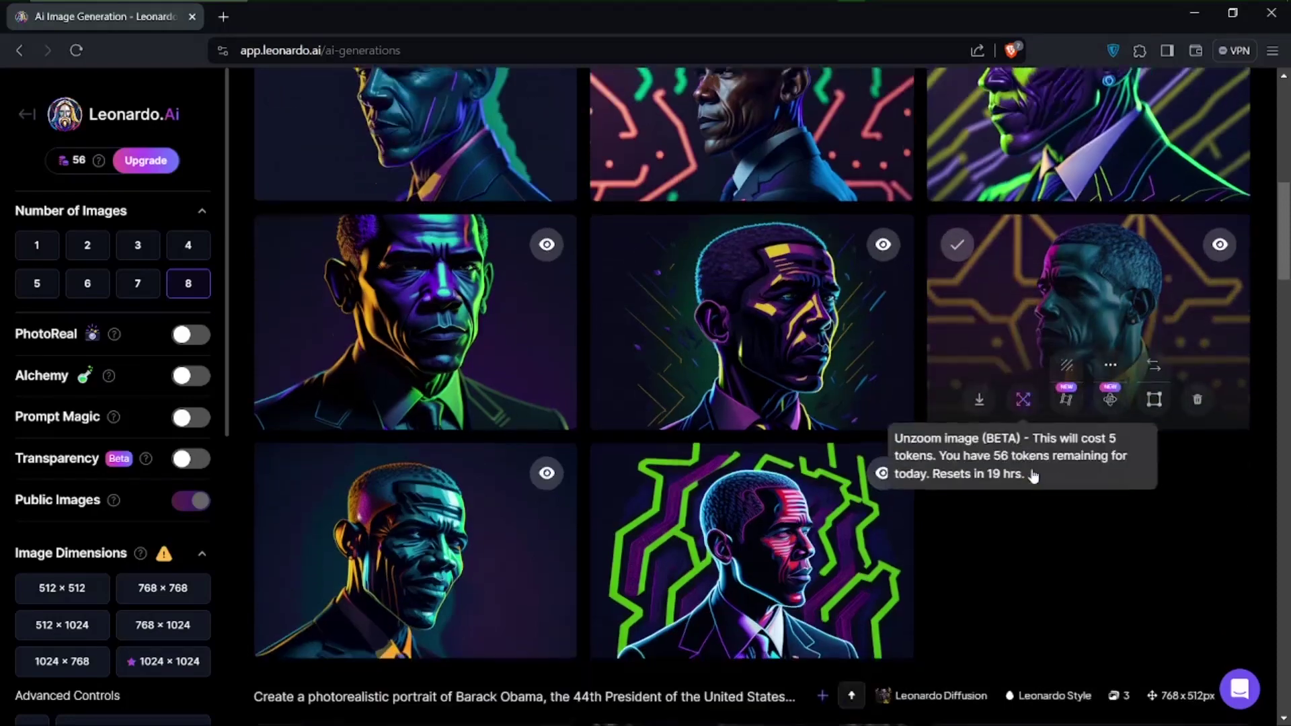
# Step: Replace the Barack Obama prompt with the copied cyberpunk Naruto "Neon Cityscape Showdown" prompt
pyautogui.scroll(-1, 1029, 476)
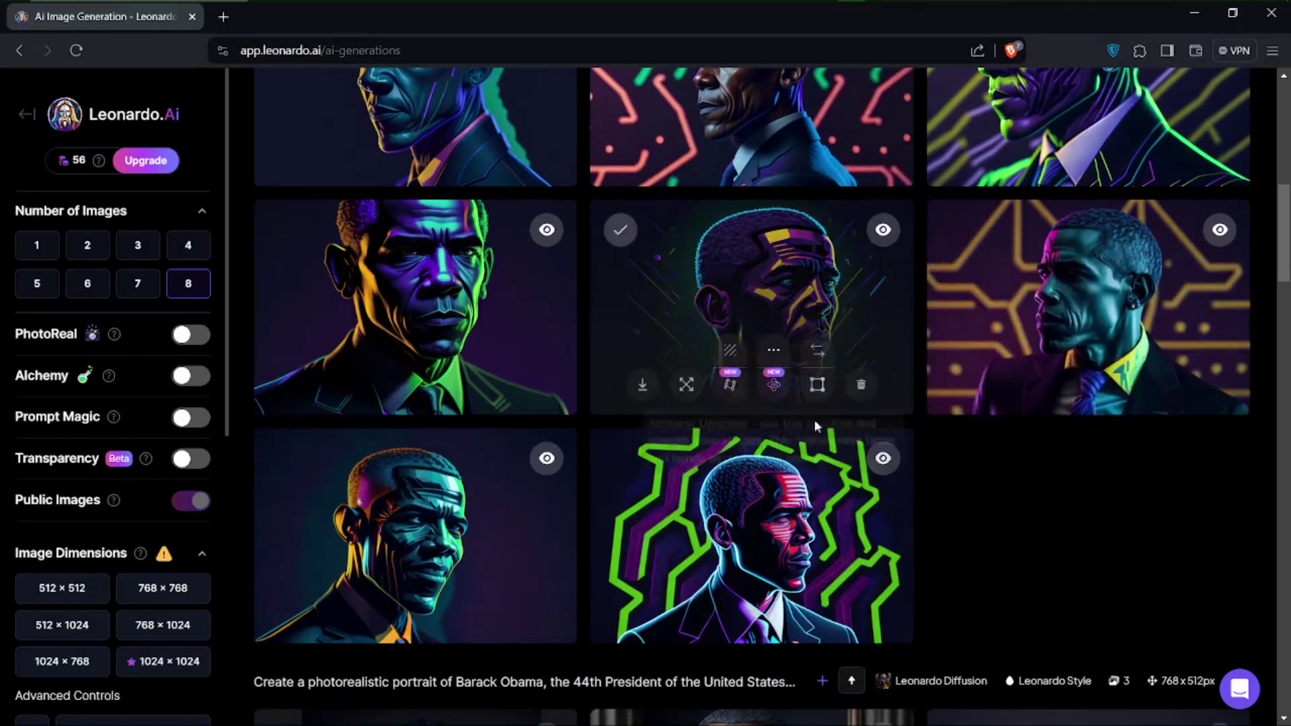
pyautogui.scroll(4, 770, 281)
pyautogui.scroll(5, 770, 281)
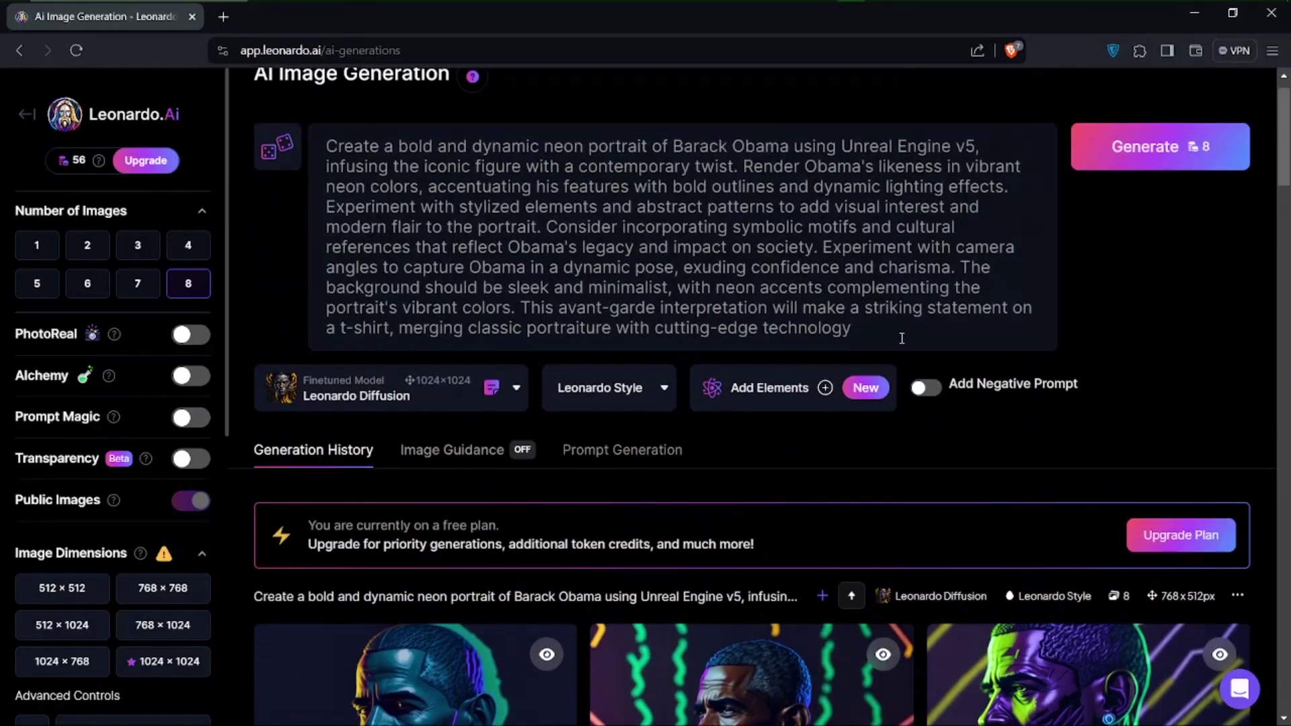
pyautogui.moveTo(902, 338); pyautogui.dragTo(286, 144)
pyautogui.press('BackSpace')
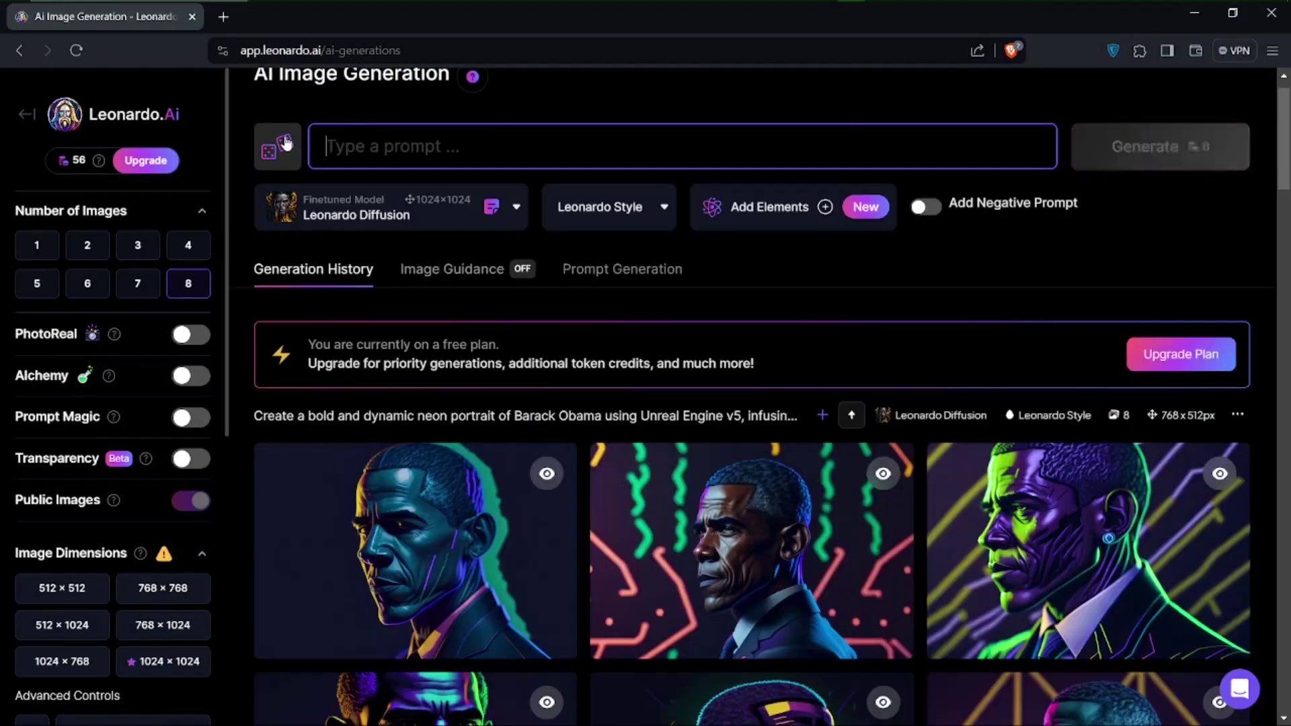
pyautogui.click(286, 143)
# Step: Generate eight images from the cyberpunk Naruto prompt using the Leonardo Diffusion model
pyautogui.scroll(-8, 484, 427)
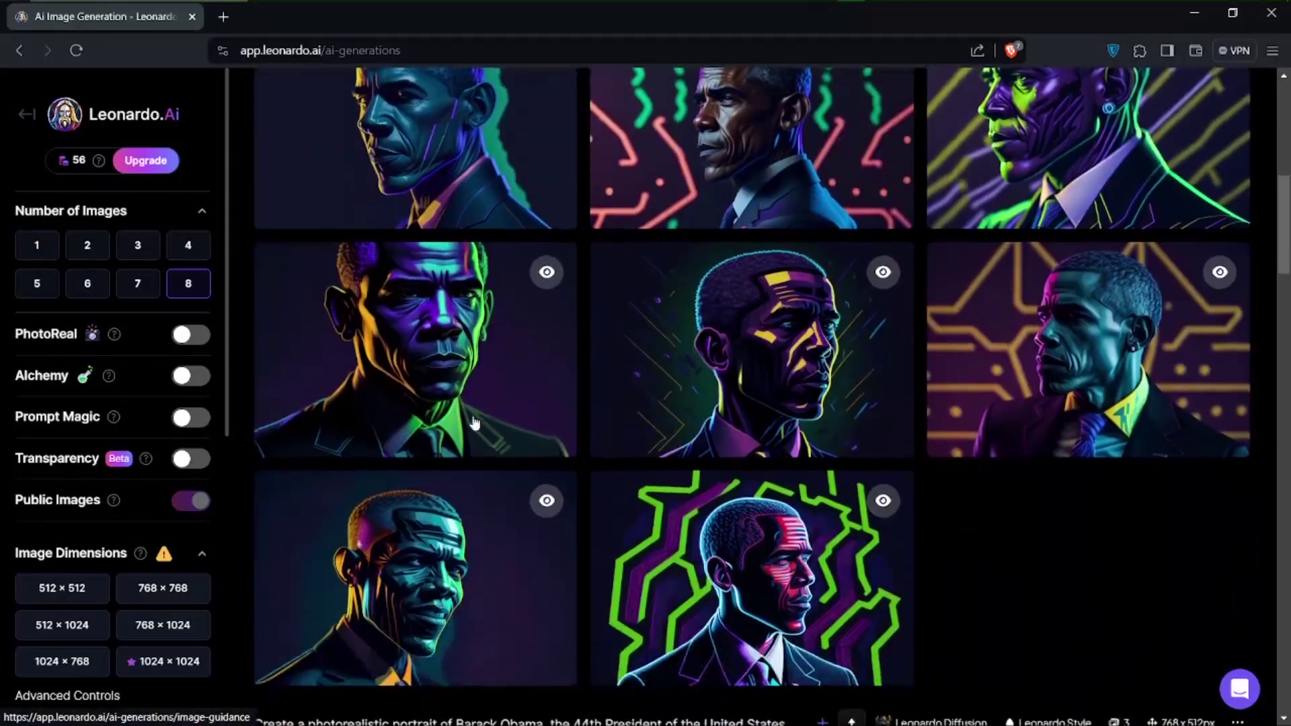
pyautogui.scroll(2, 413, 351)
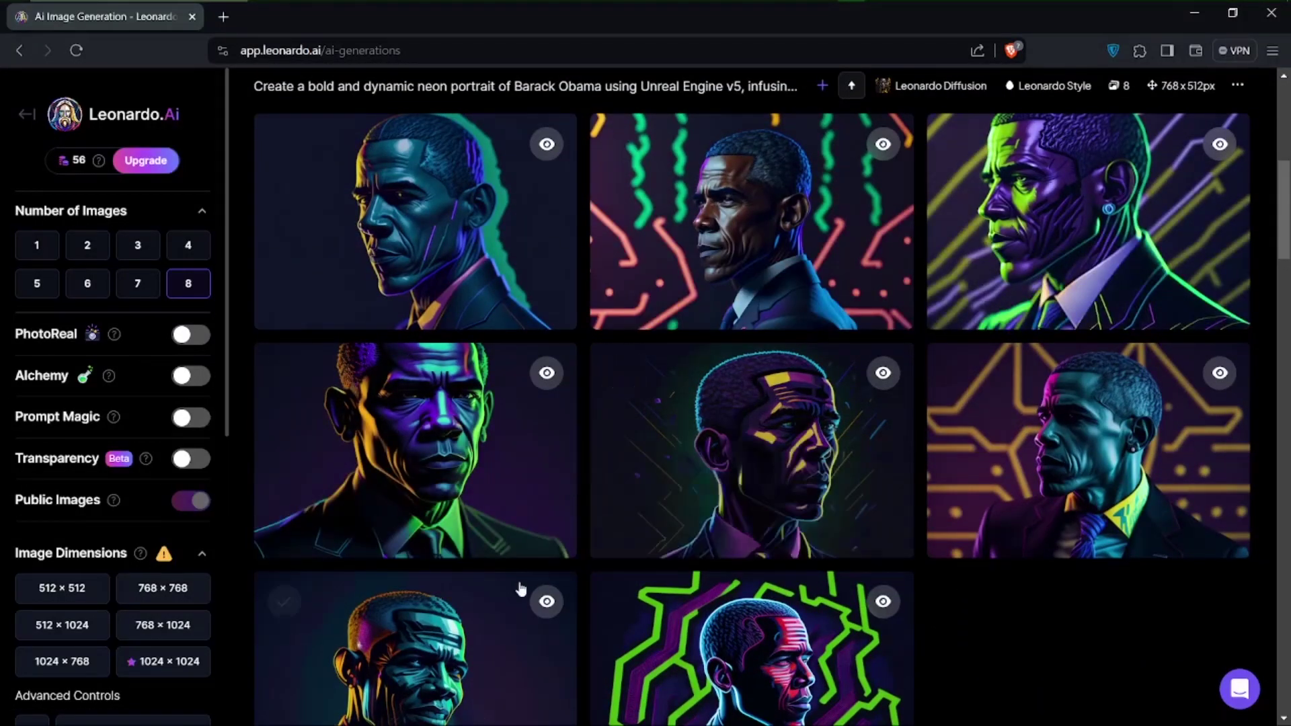
pyautogui.scroll(8, 620, 367)
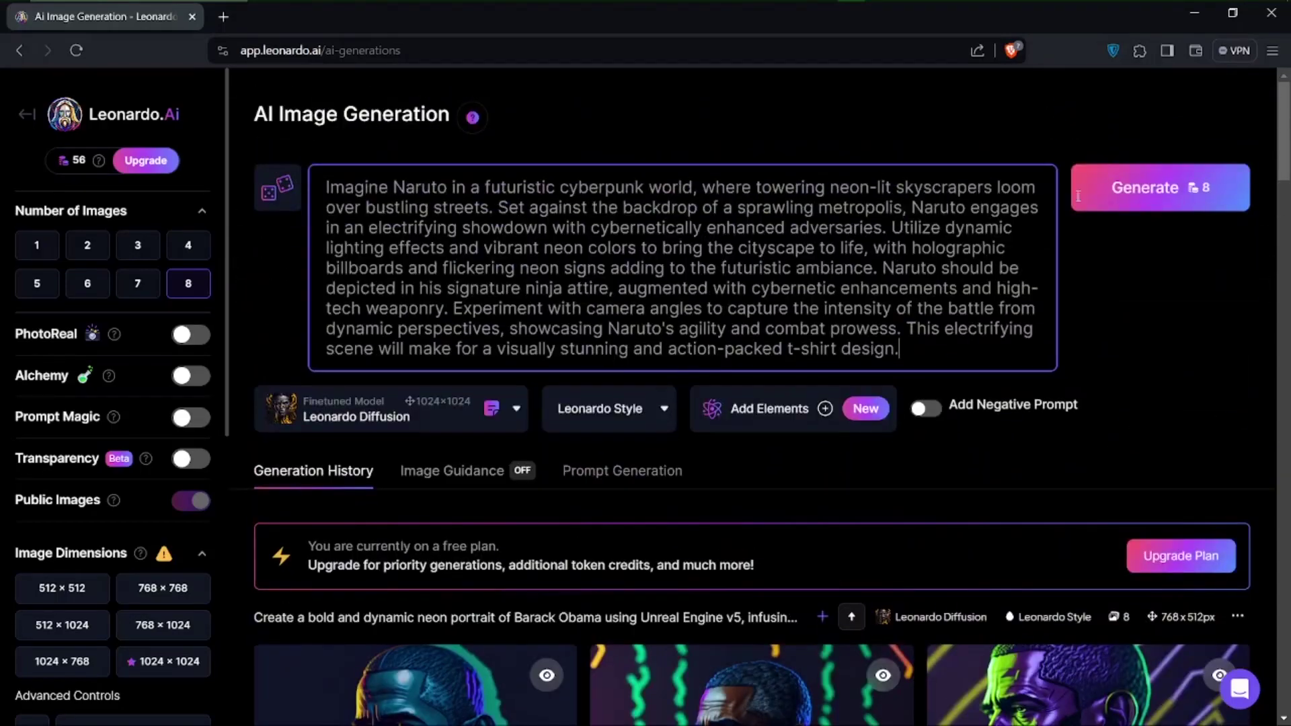
pyautogui.click(1156, 192)
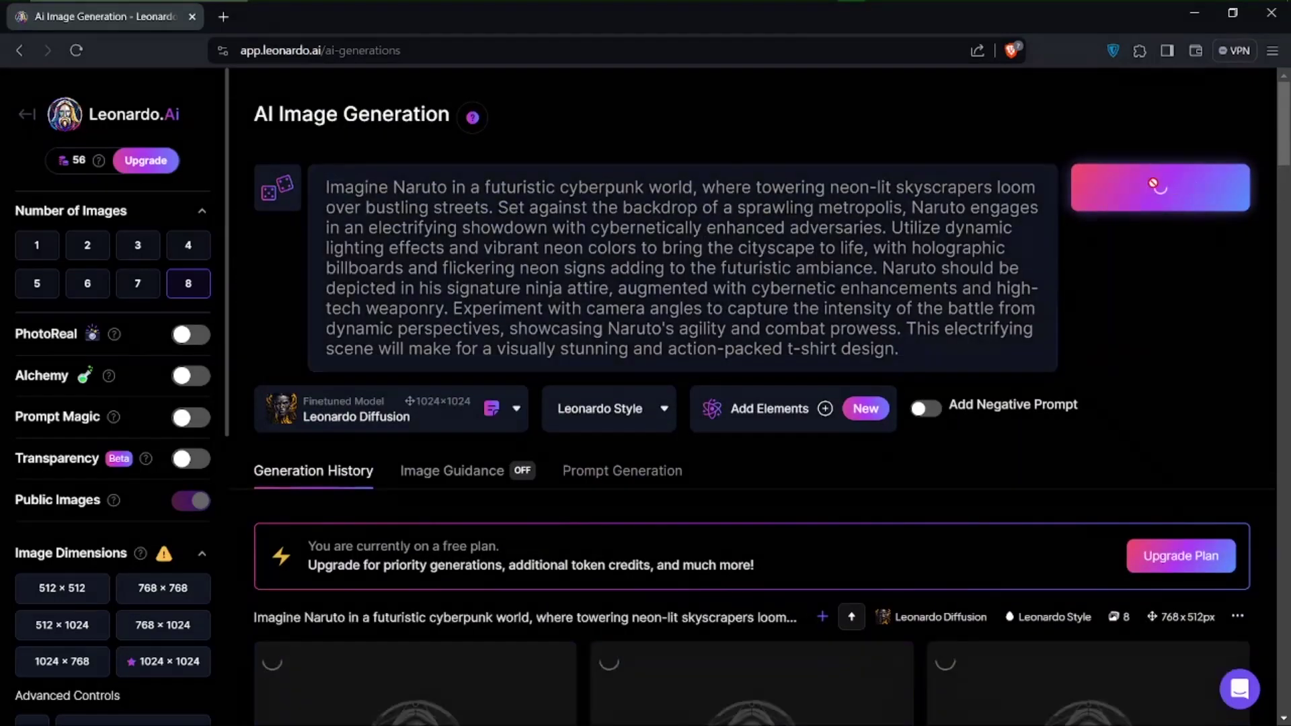
# Step: View the neon Barack Obama portrait with the green line background at full size, and close the preview
pyautogui.scroll(-9, 713, 588)
pyautogui.scroll(-3, 714, 595)
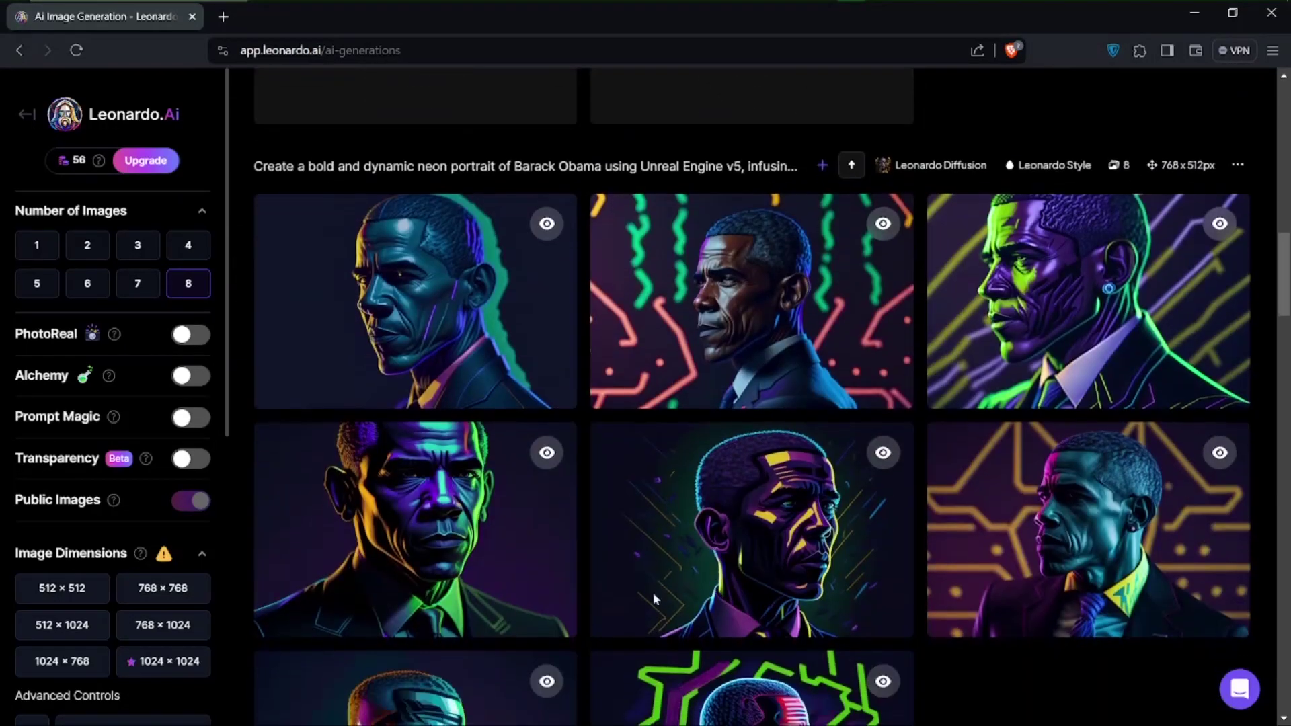
pyautogui.scroll(-8, 663, 448)
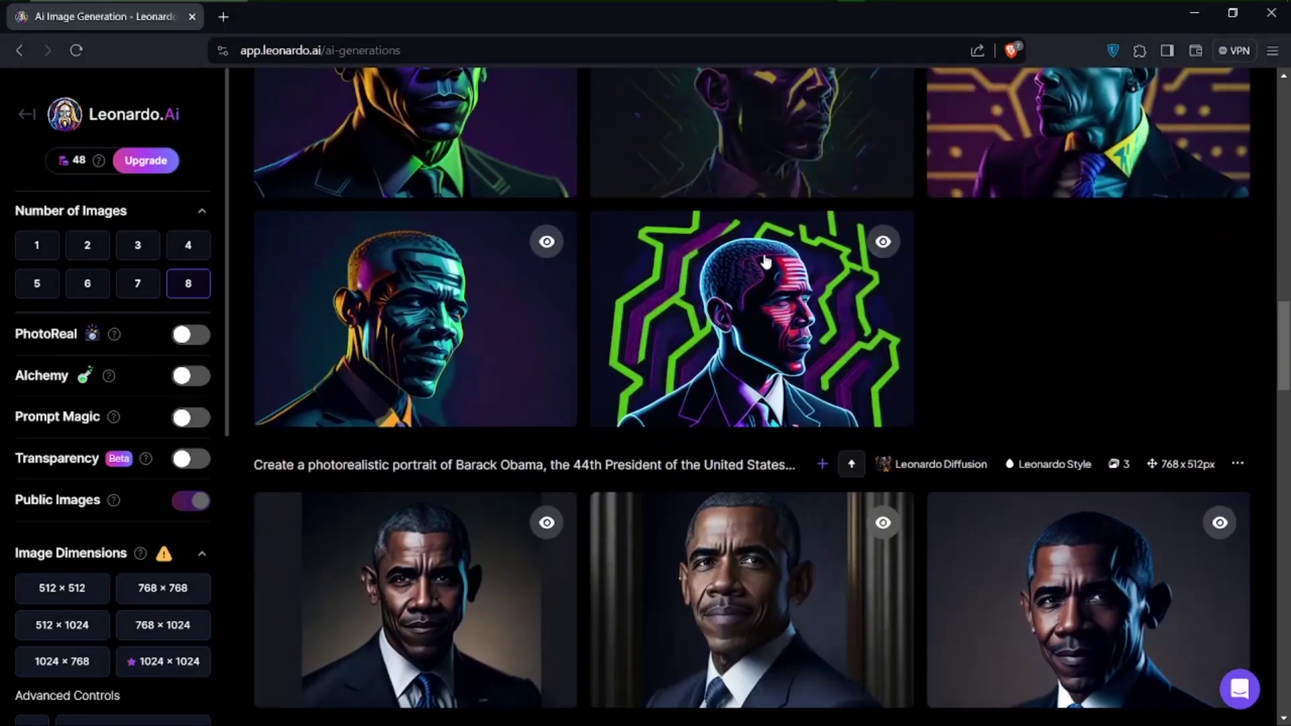
pyautogui.click(739, 296)
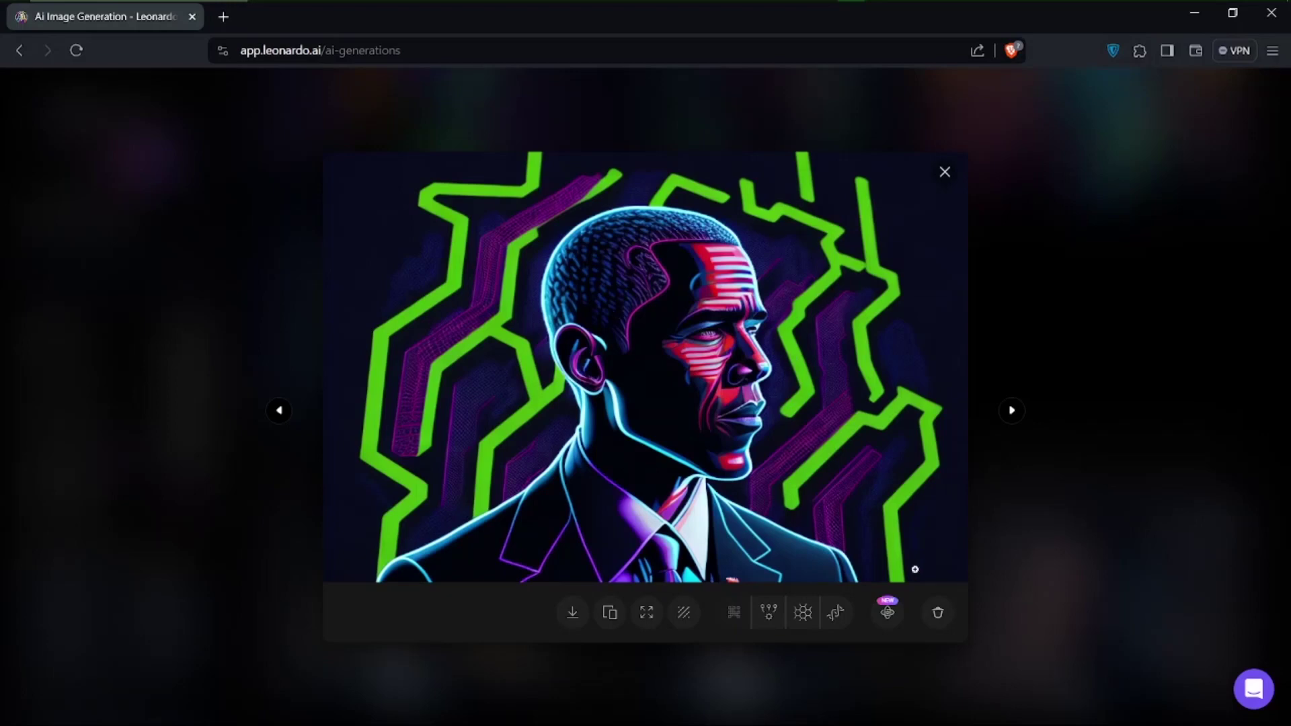
pyautogui.click(944, 176)
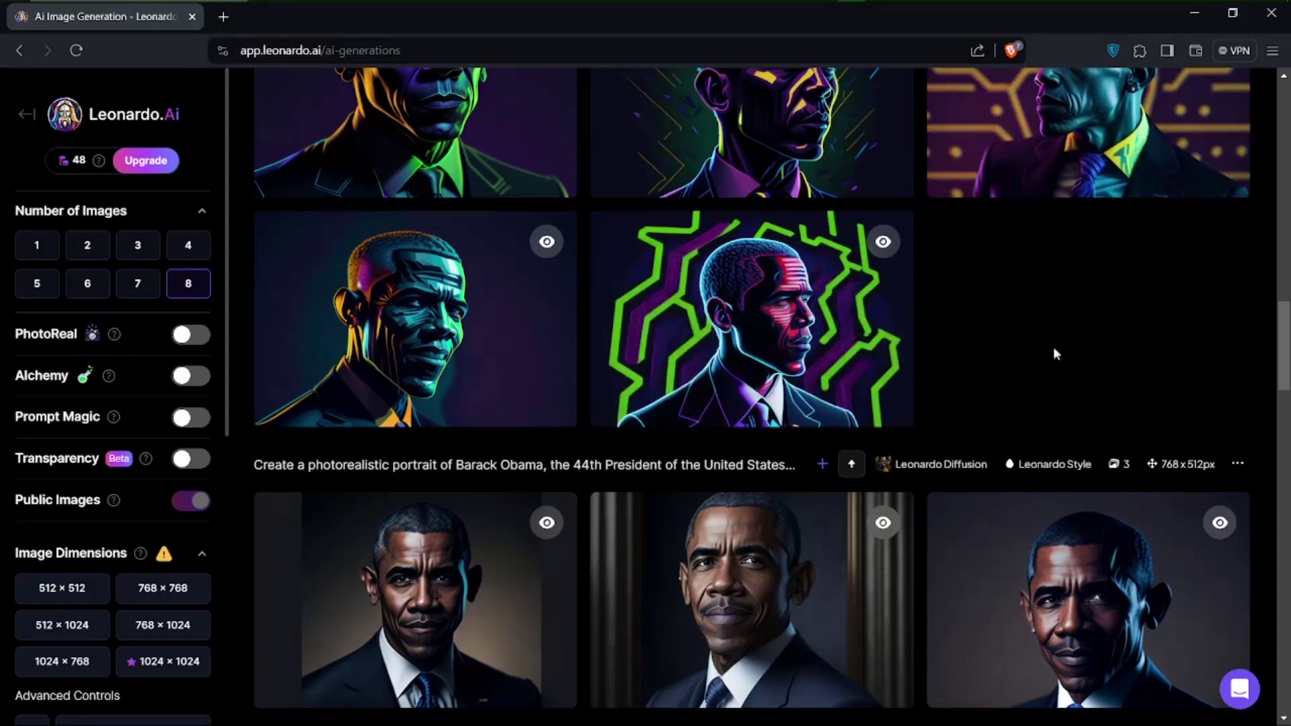
# Step: Look over the neon Barack Obama set and enlarge the teal and orange portrait, closing the preview when done
pyautogui.scroll(2, 1053, 345)
pyautogui.scroll(1, 1054, 354)
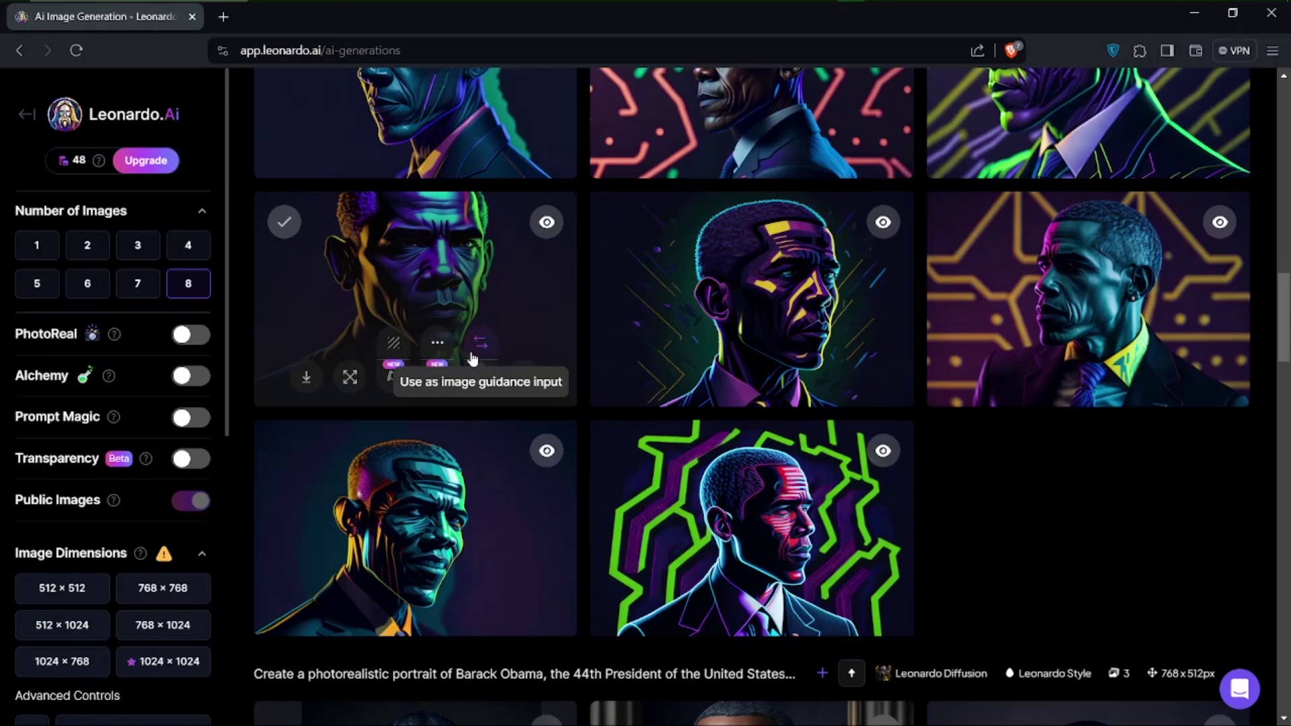
pyautogui.scroll(3, 473, 360)
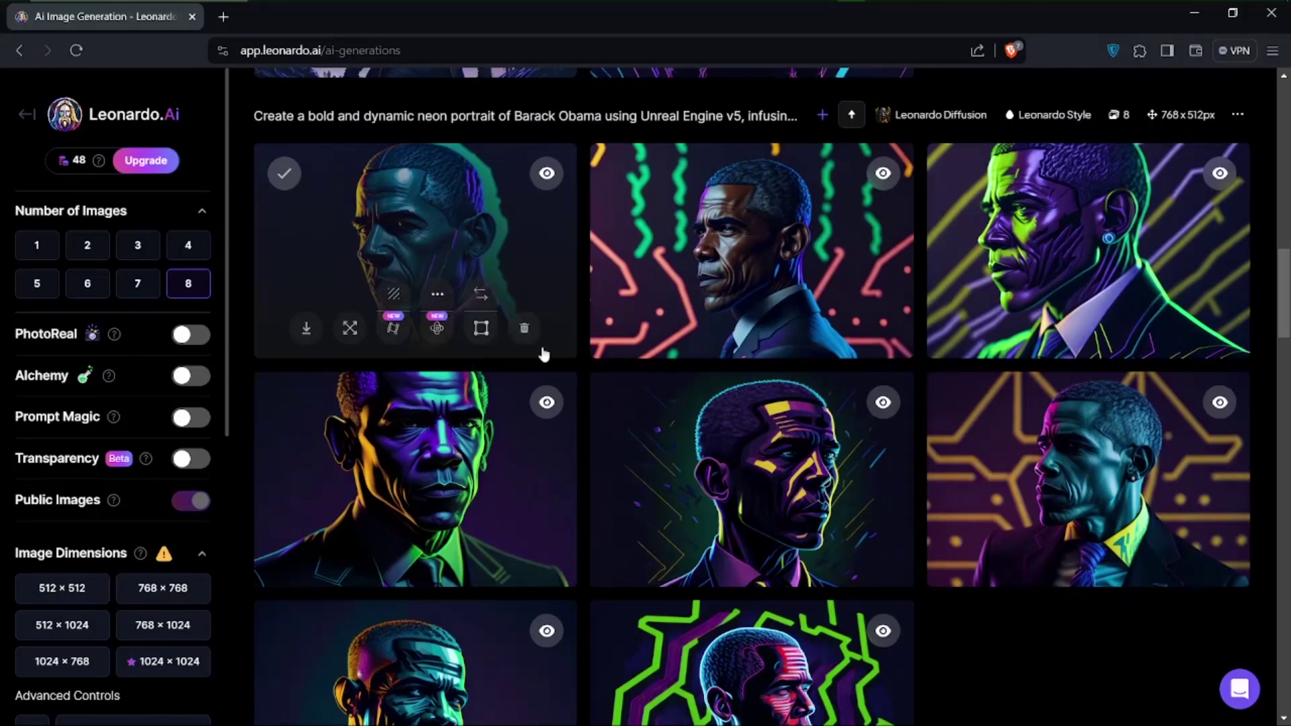
pyautogui.scroll(-2, 800, 512)
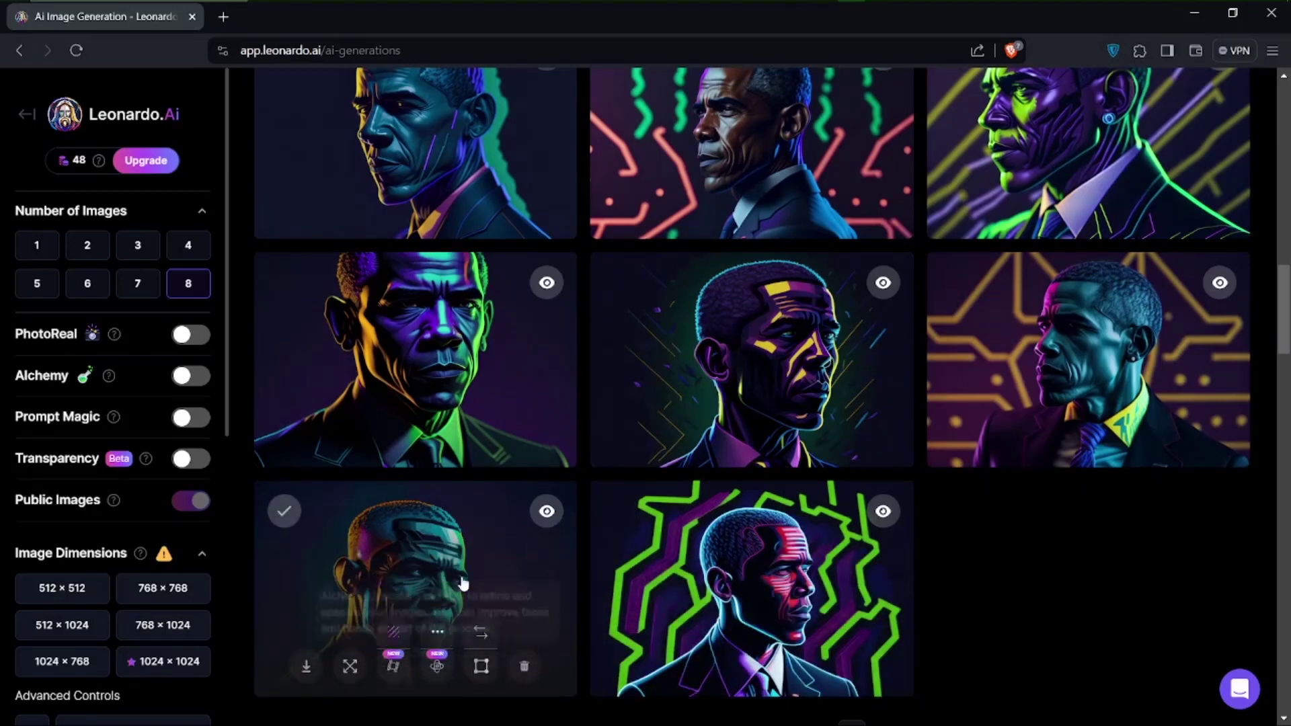
pyautogui.click(398, 573)
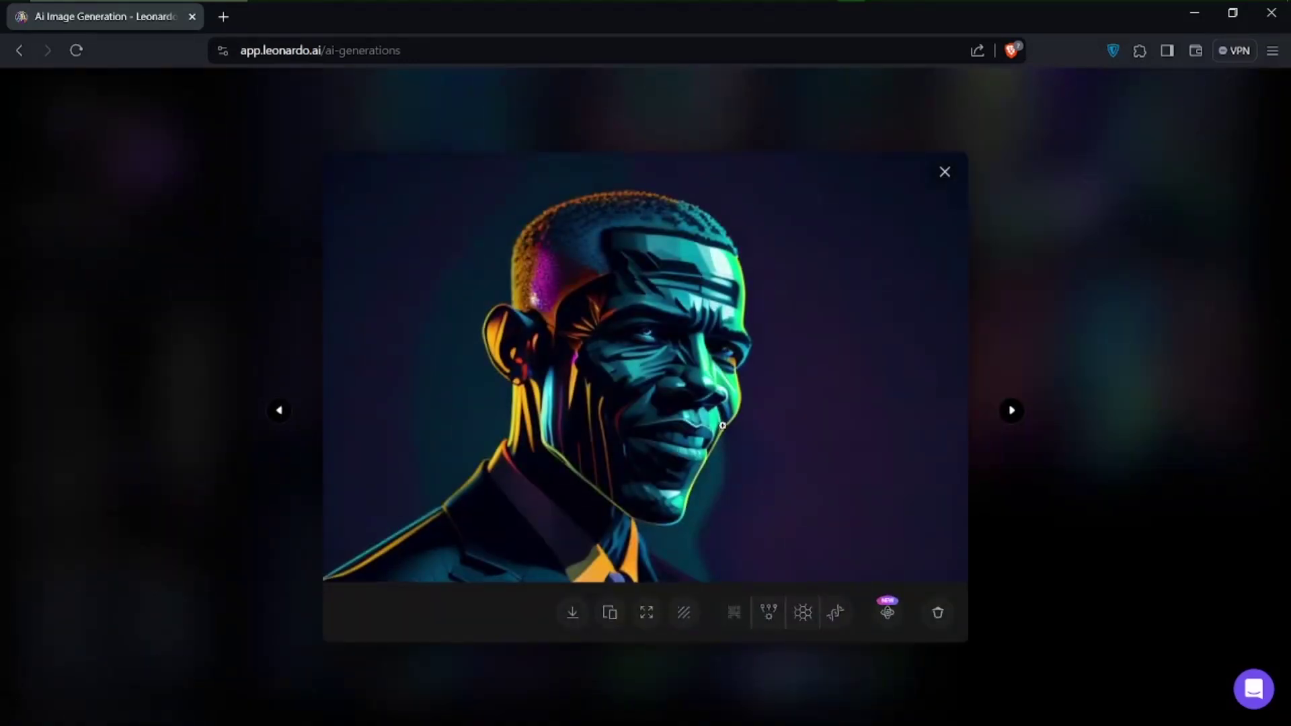
pyautogui.click(573, 294)
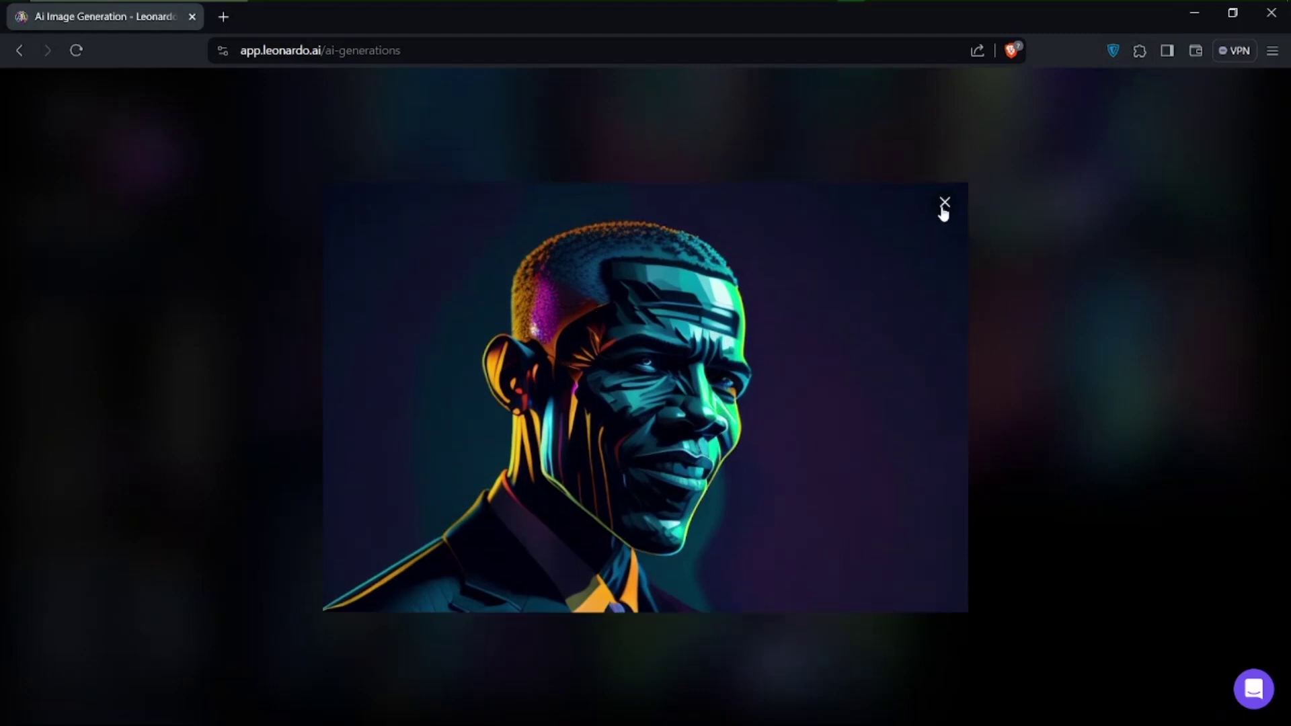
pyautogui.click(847, 296)
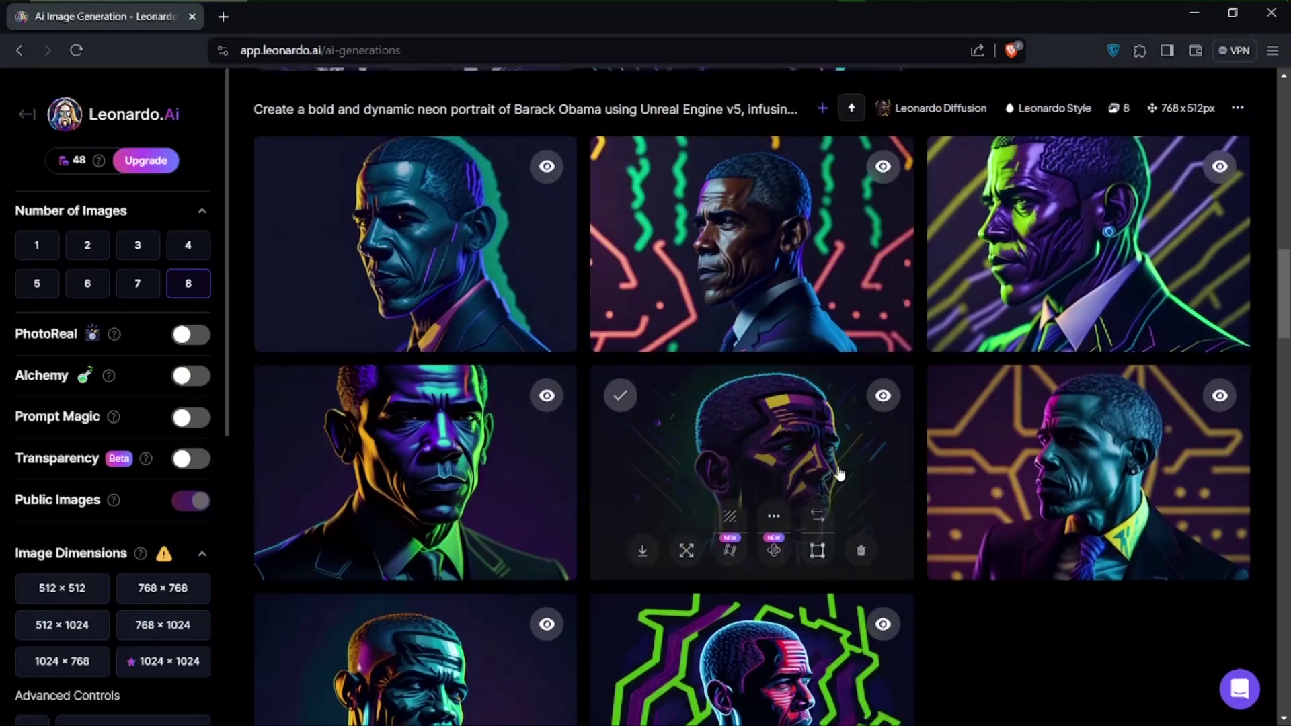
# Step: Review the generated cyberpunk Naruto images and enlarge the masked close-up with the headband, closing the preview when done
pyautogui.scroll(1, 1029, 251)
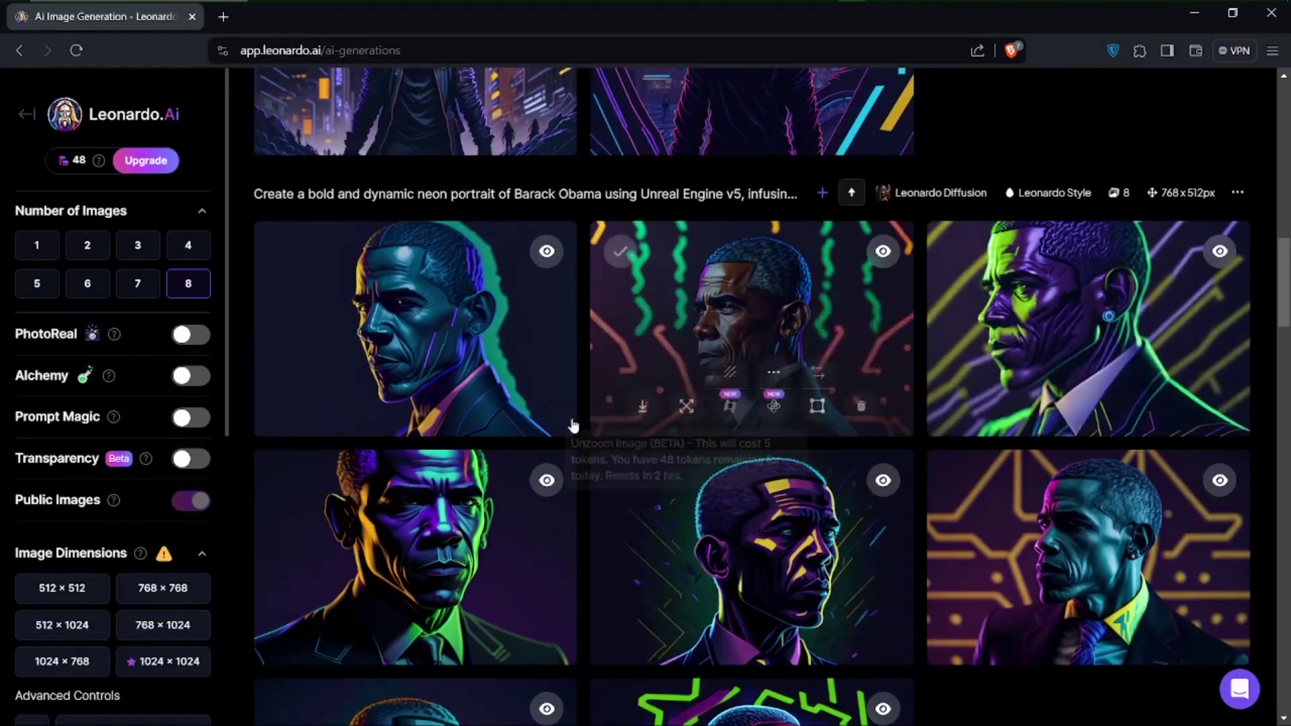
pyautogui.scroll(-3, 774, 471)
pyautogui.scroll(6, 814, 592)
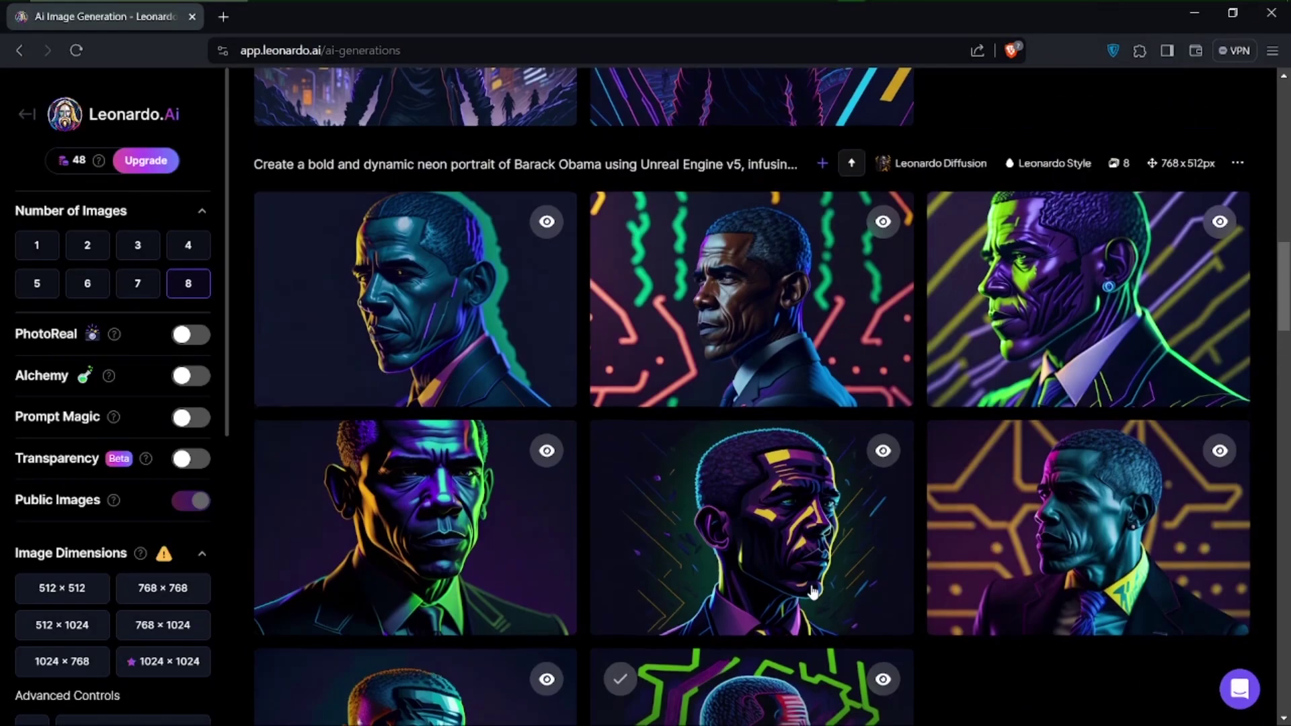
pyautogui.scroll(2, 807, 451)
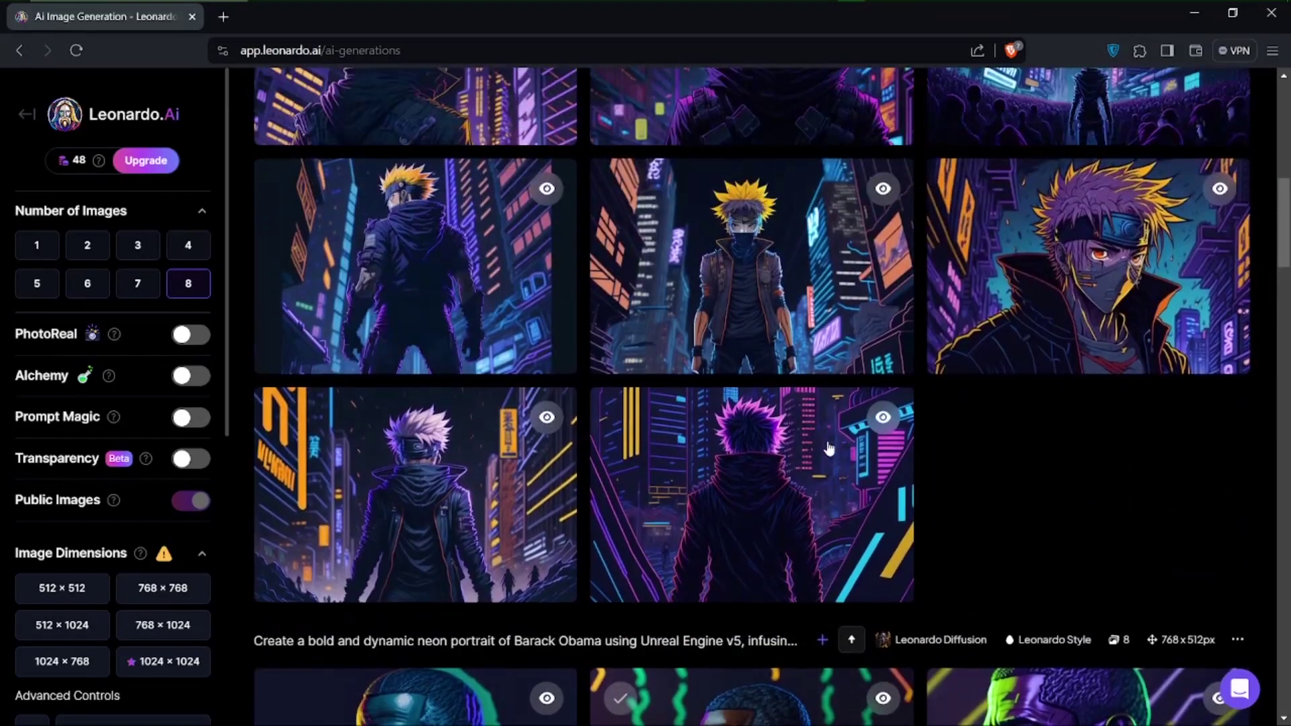
pyautogui.scroll(2, 697, 456)
pyautogui.scroll(3, 700, 461)
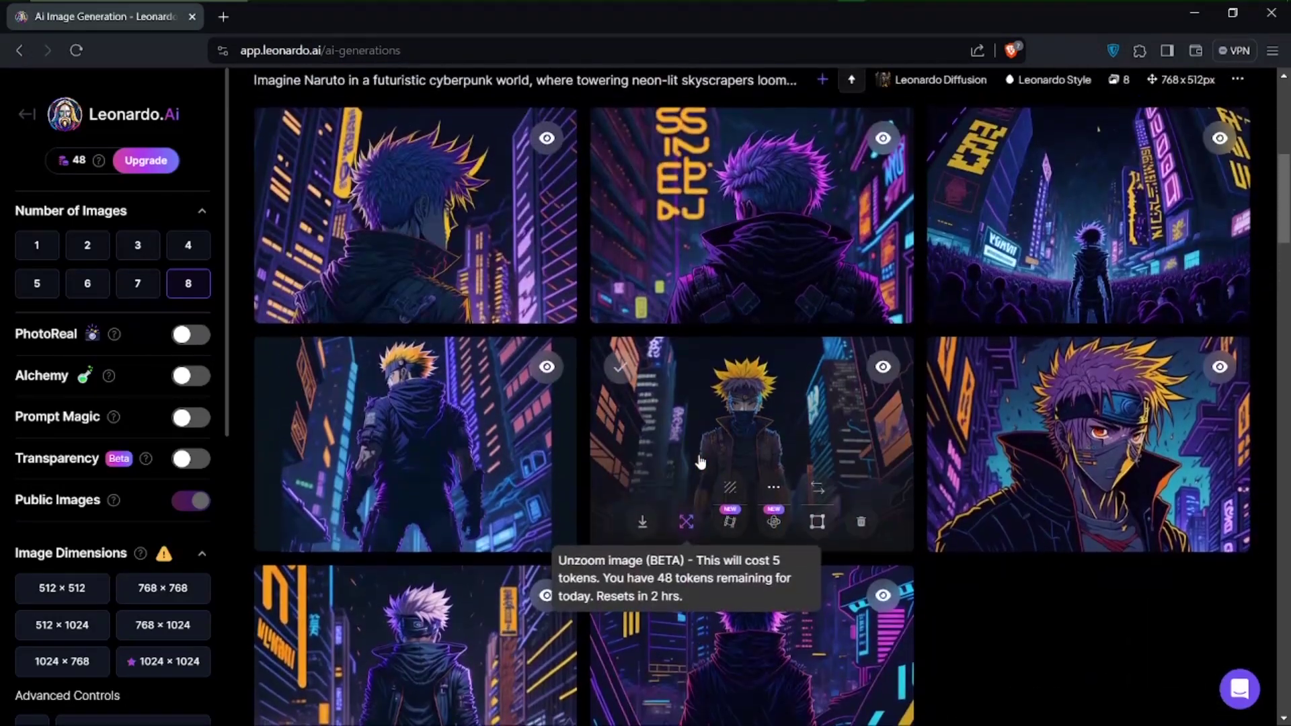
pyautogui.scroll(-5, 640, 498)
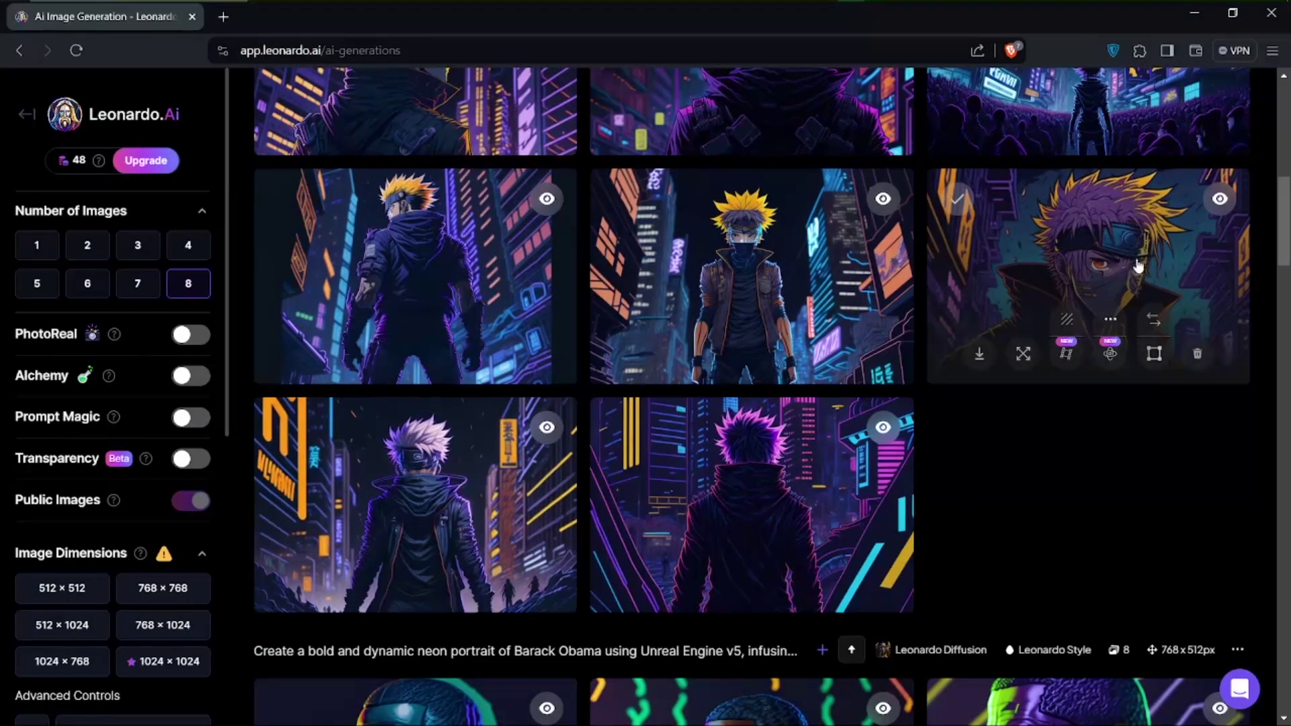
pyautogui.scroll(1, 1138, 266)
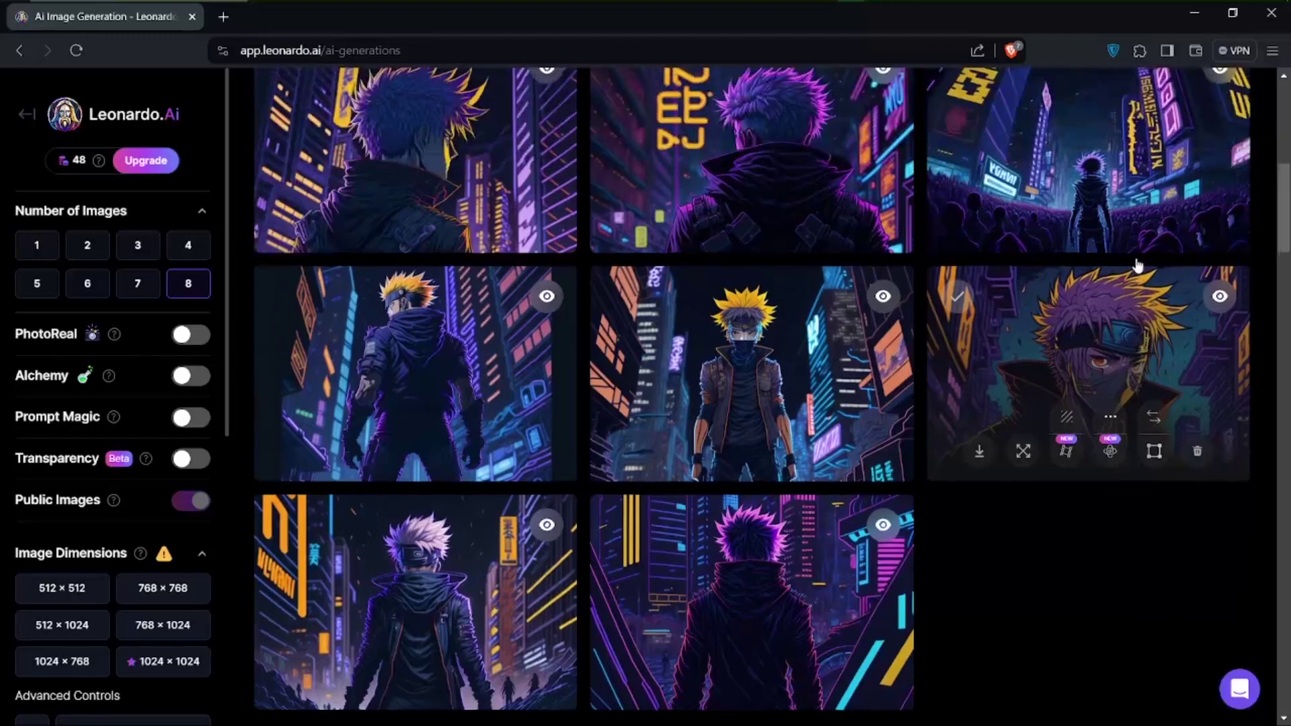
pyautogui.click(1101, 382)
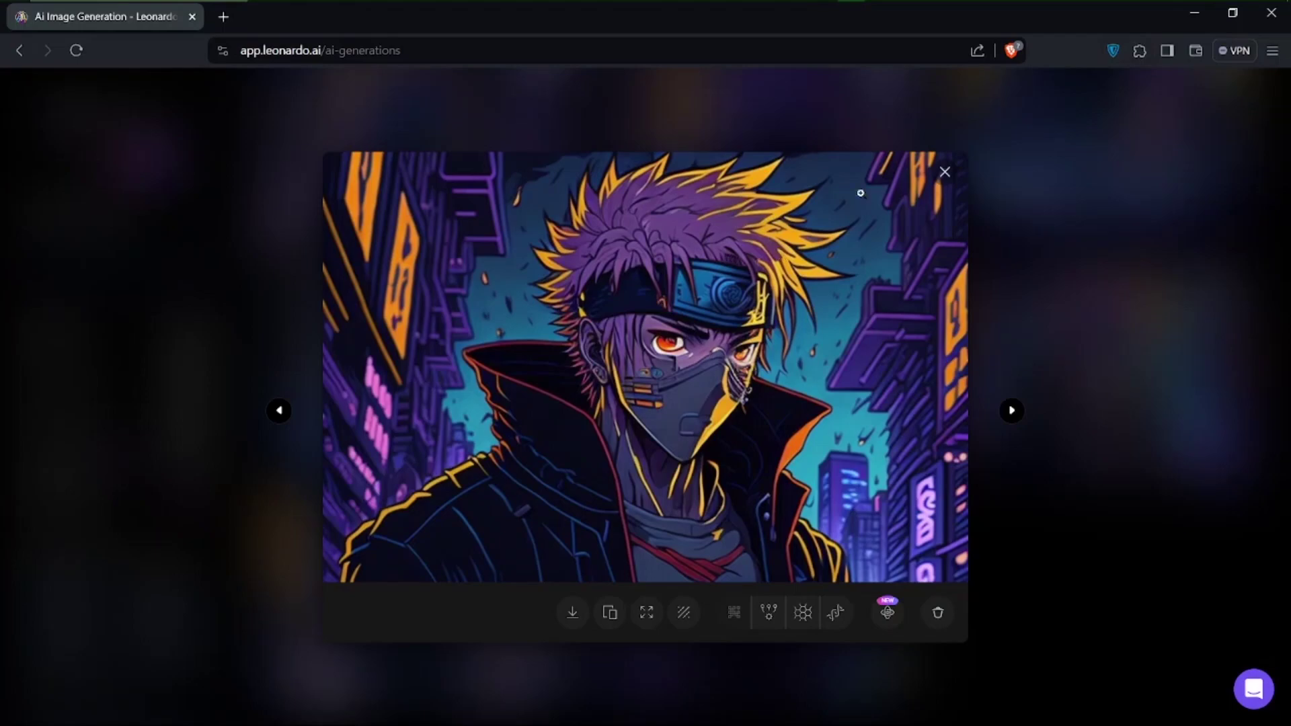
pyautogui.click(945, 173)
# Step: Browse the generation history from the Naruto set down to the cosmic scenes and return to the newest images
pyautogui.scroll(5, 761, 317)
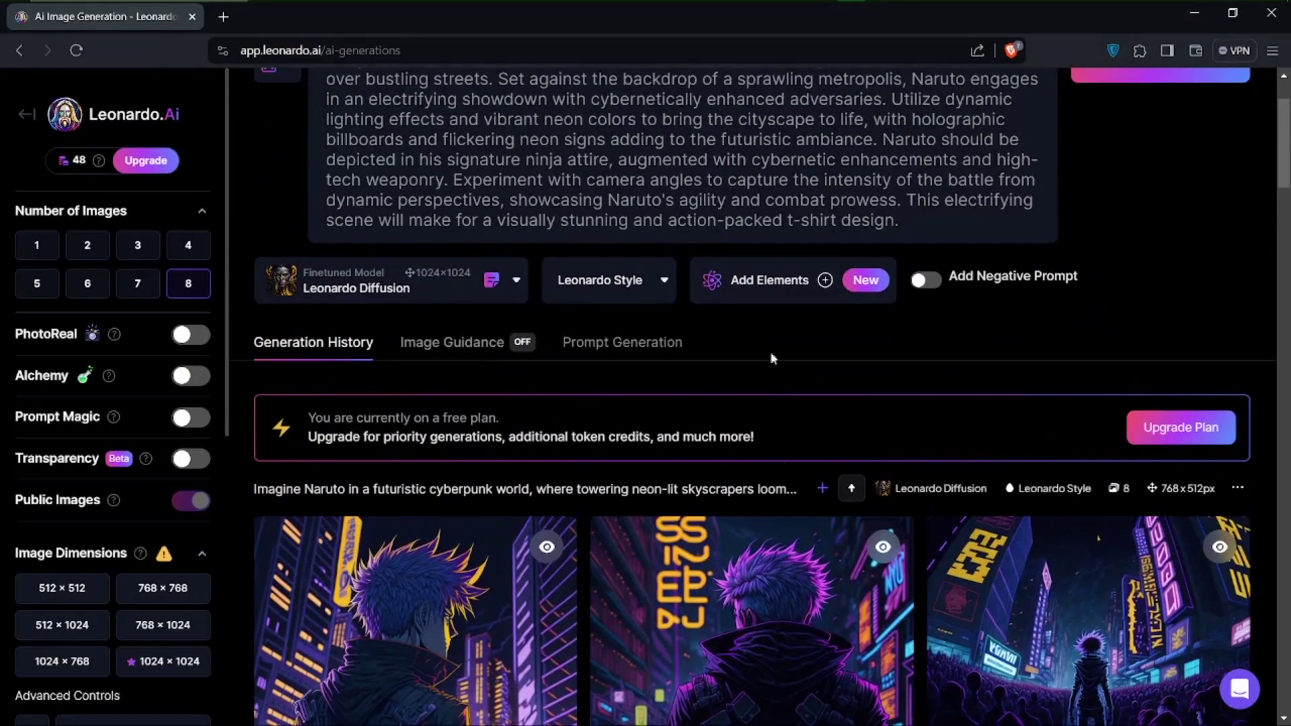
pyautogui.scroll(-15, 774, 595)
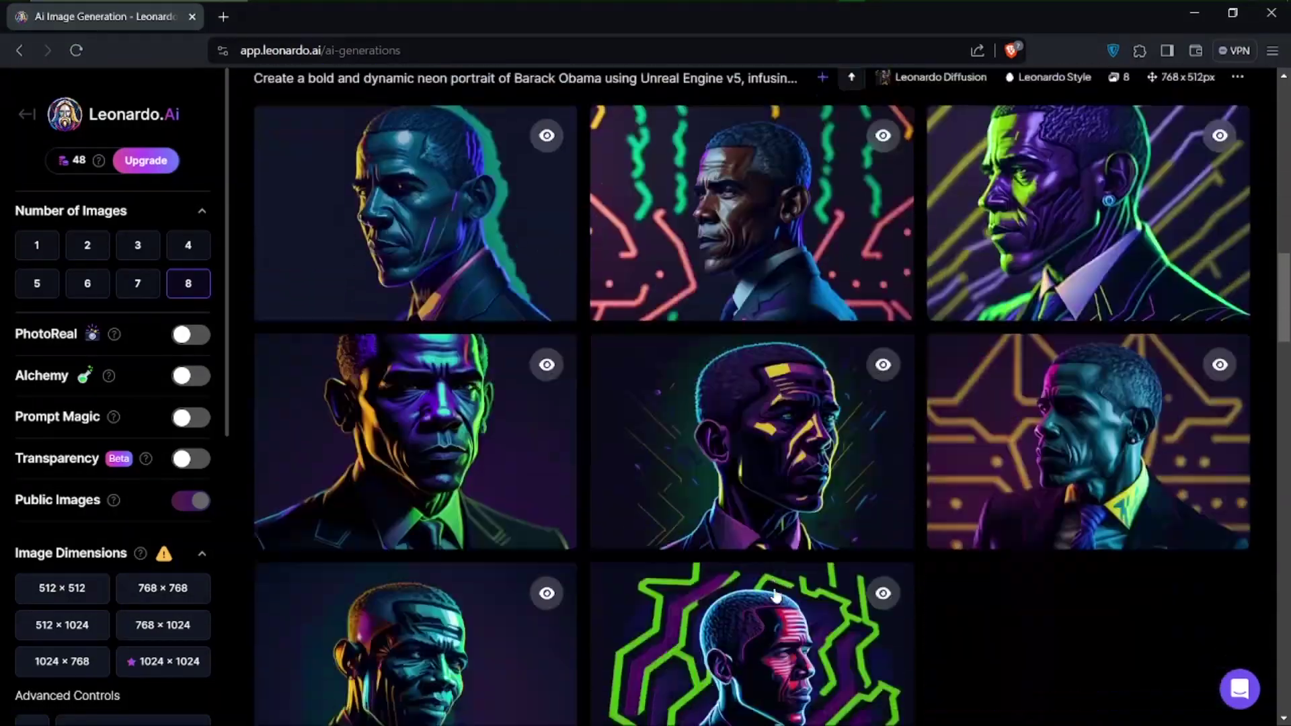
pyautogui.scroll(-7, 776, 595)
pyautogui.scroll(2, 776, 595)
pyautogui.scroll(-2, 775, 595)
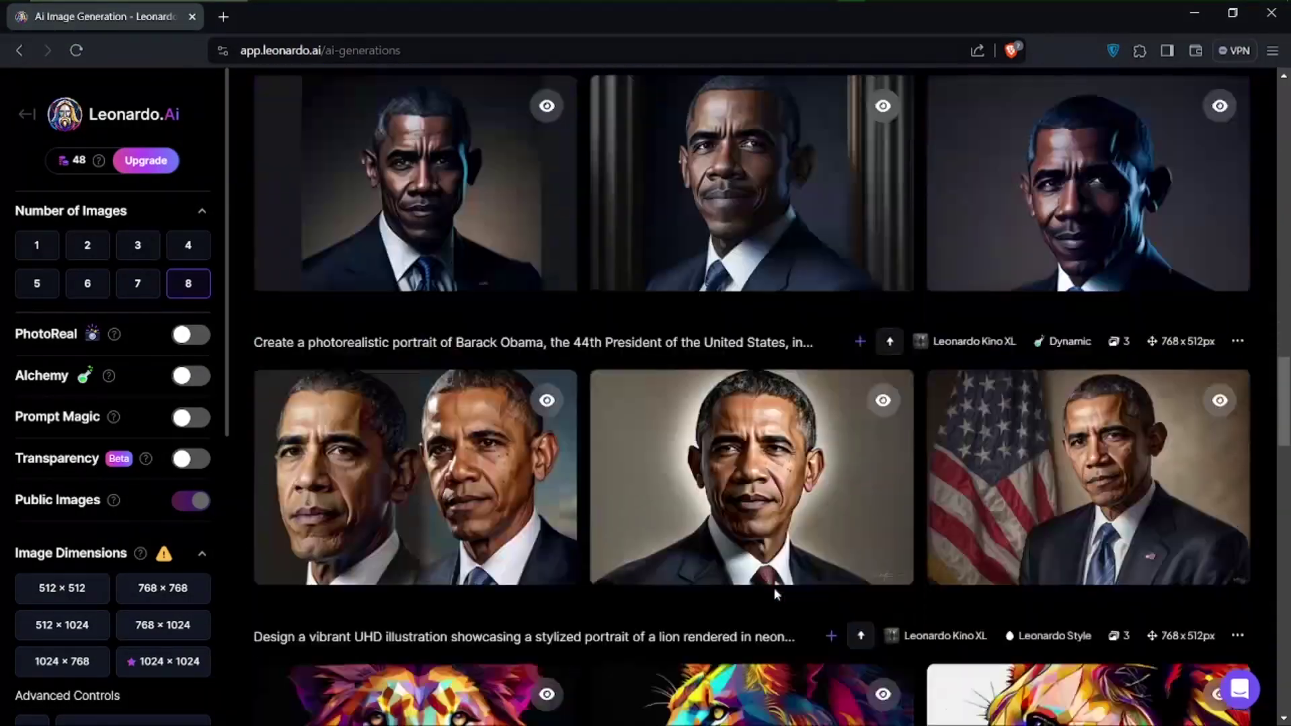
pyautogui.scroll(-20, 773, 588)
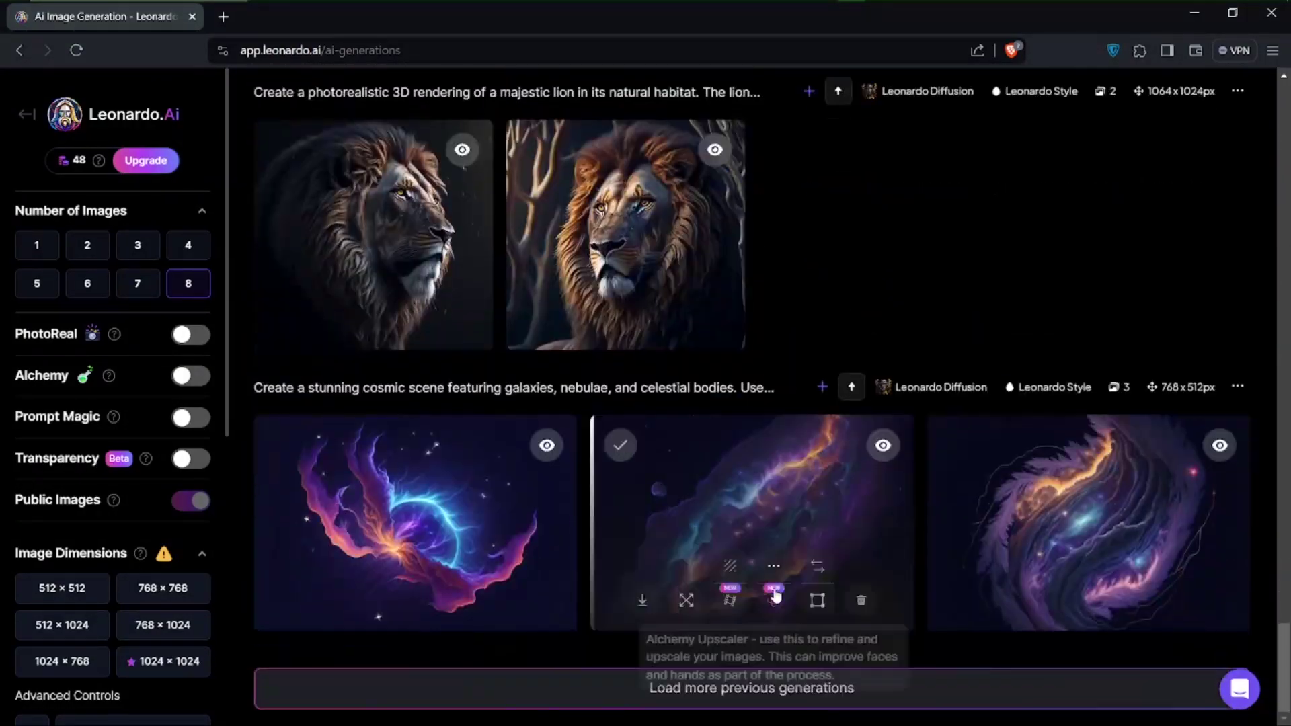
pyautogui.scroll(15, 775, 594)
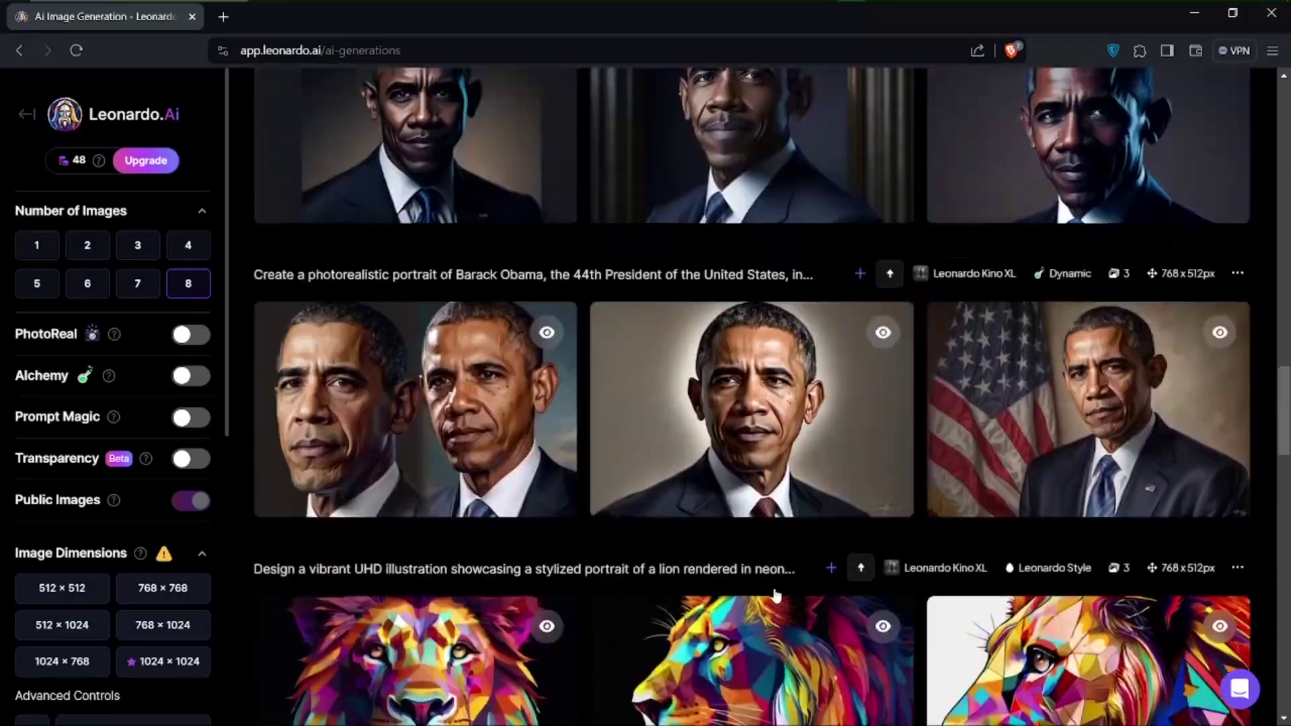
pyautogui.scroll(15, 774, 595)
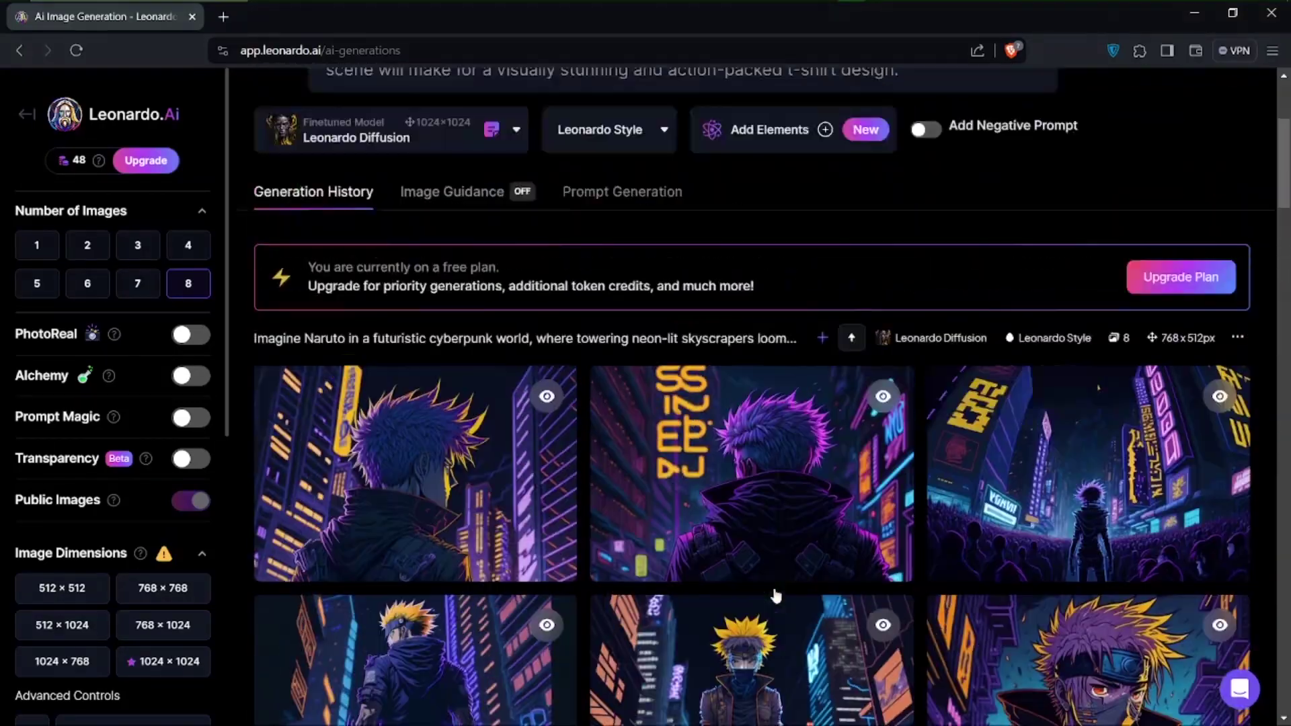
# Step: Examine all eight cyberpunk Naruto images from the latest generation once more
pyautogui.scroll(1, 777, 596)
pyautogui.scroll(-7, 591, 676)
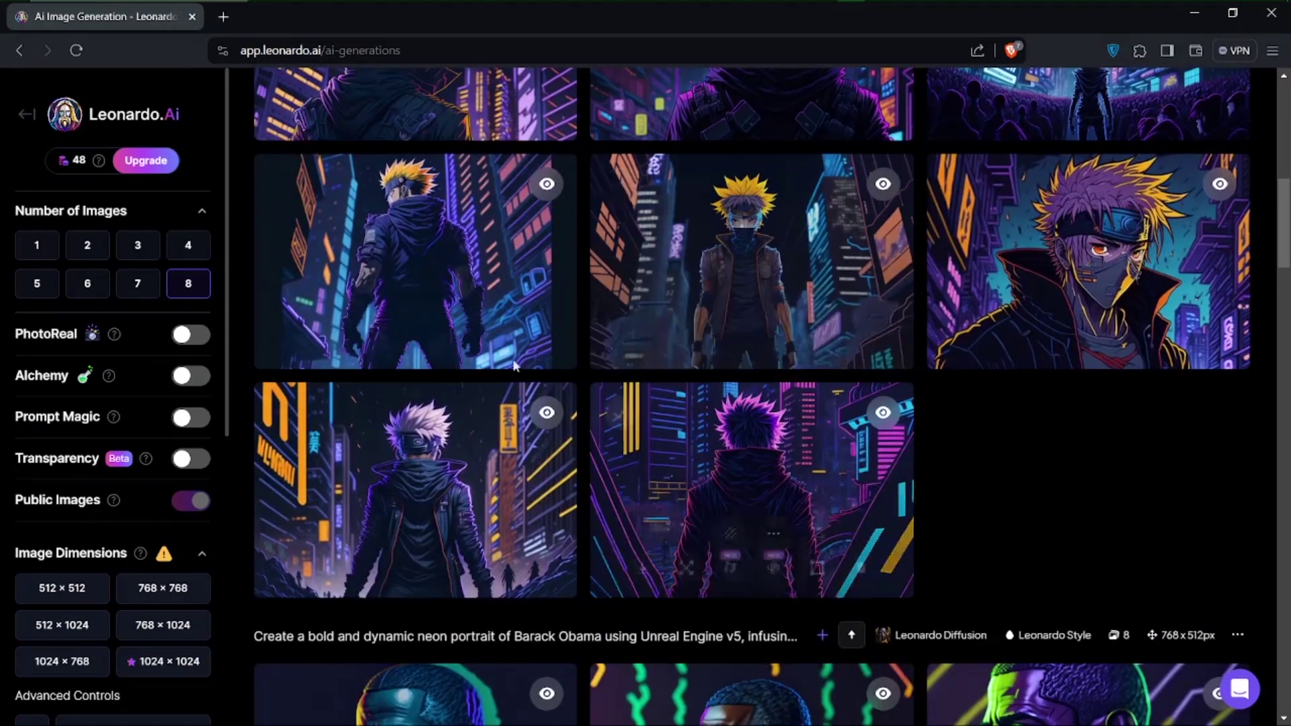
pyautogui.moveTo(777, 327)
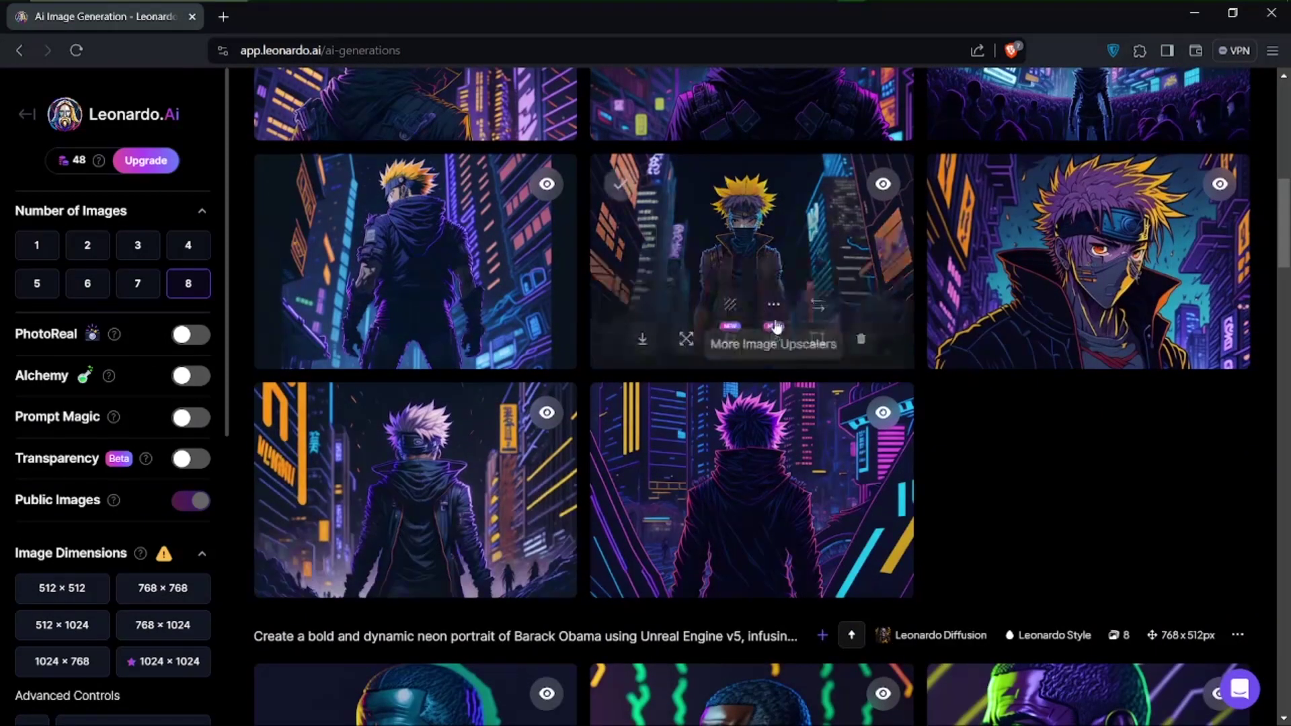
pyautogui.scroll(6, 777, 327)
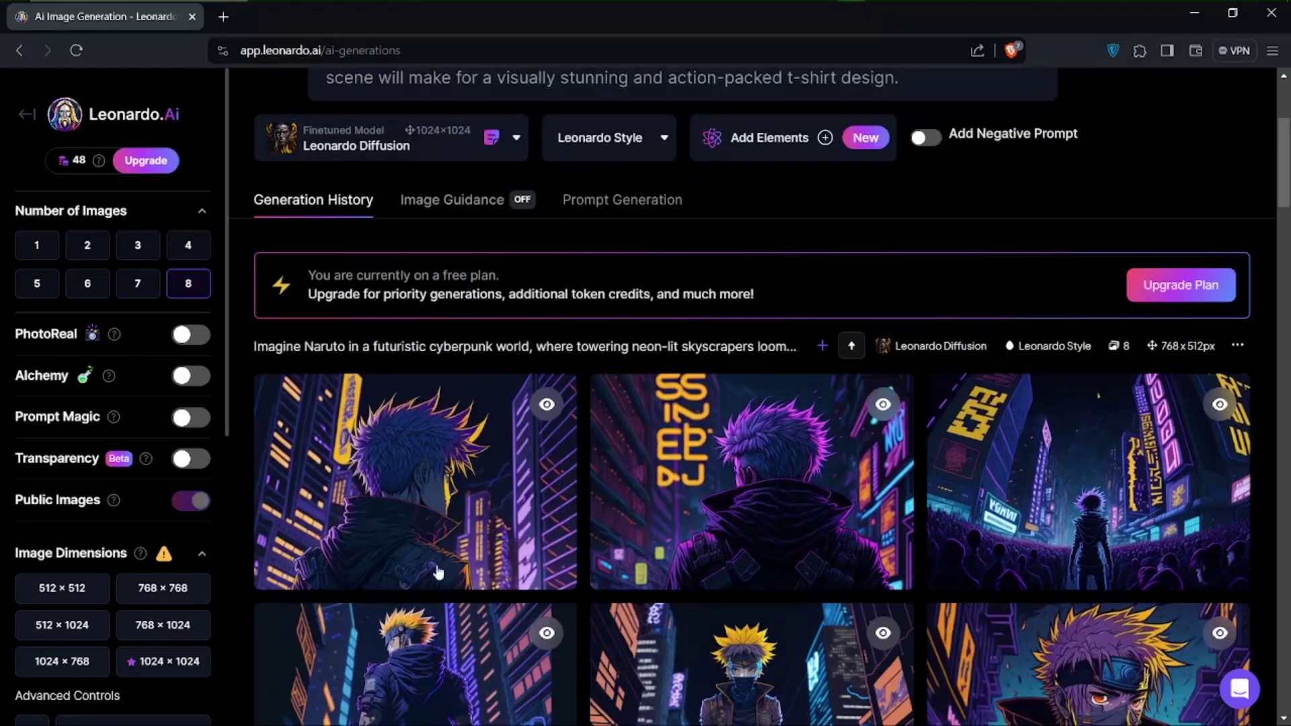
pyautogui.scroll(-3, 438, 573)
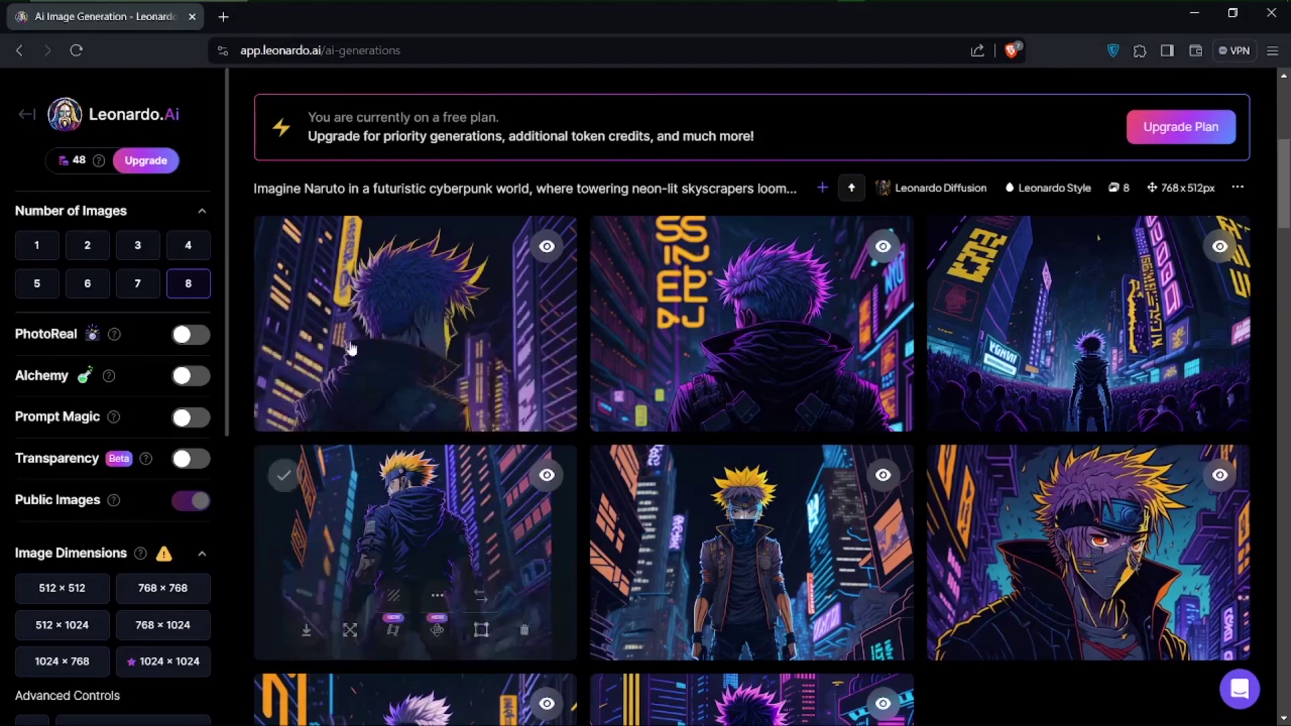
pyautogui.scroll(-3, 267, 348)
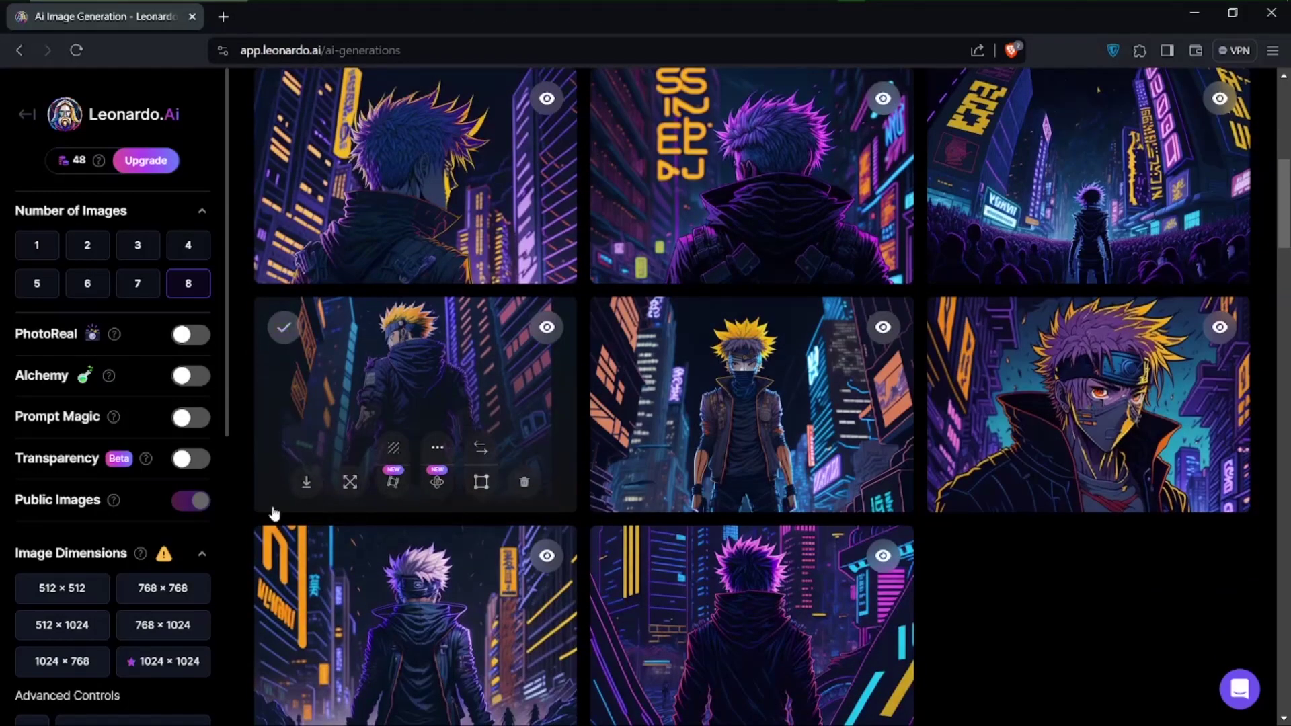
# Step: Set the image dimensions to 1056 × 1048 px with a 1:1 aspect ratio and return to the prompt
pyautogui.scroll(-3, 135, 654)
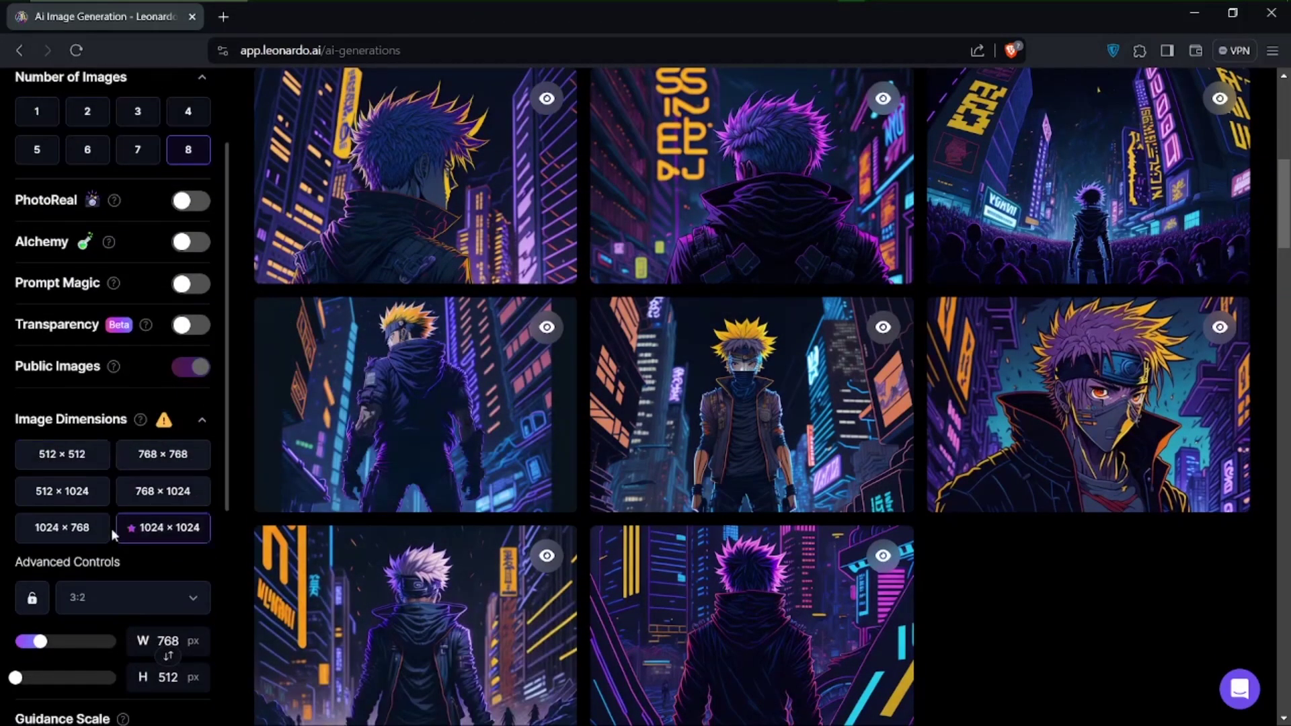
pyautogui.scroll(-1, 107, 609)
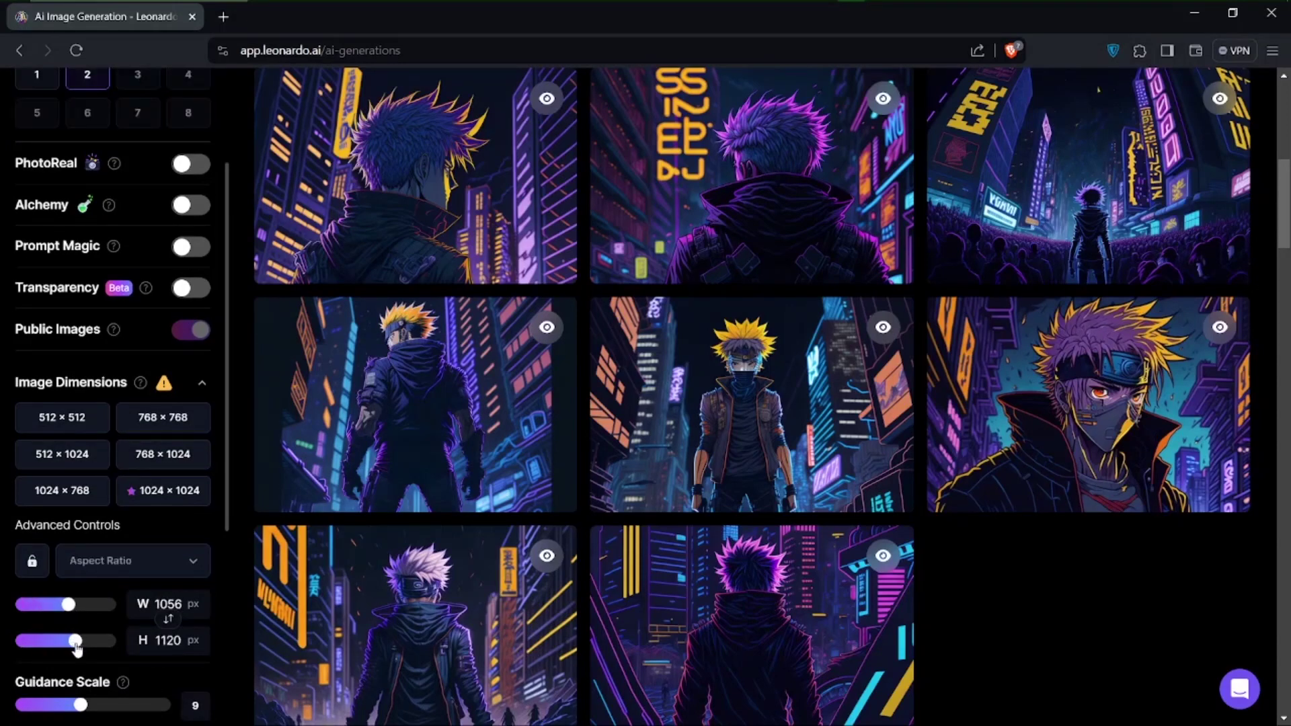
pyautogui.scroll(5, 740, 376)
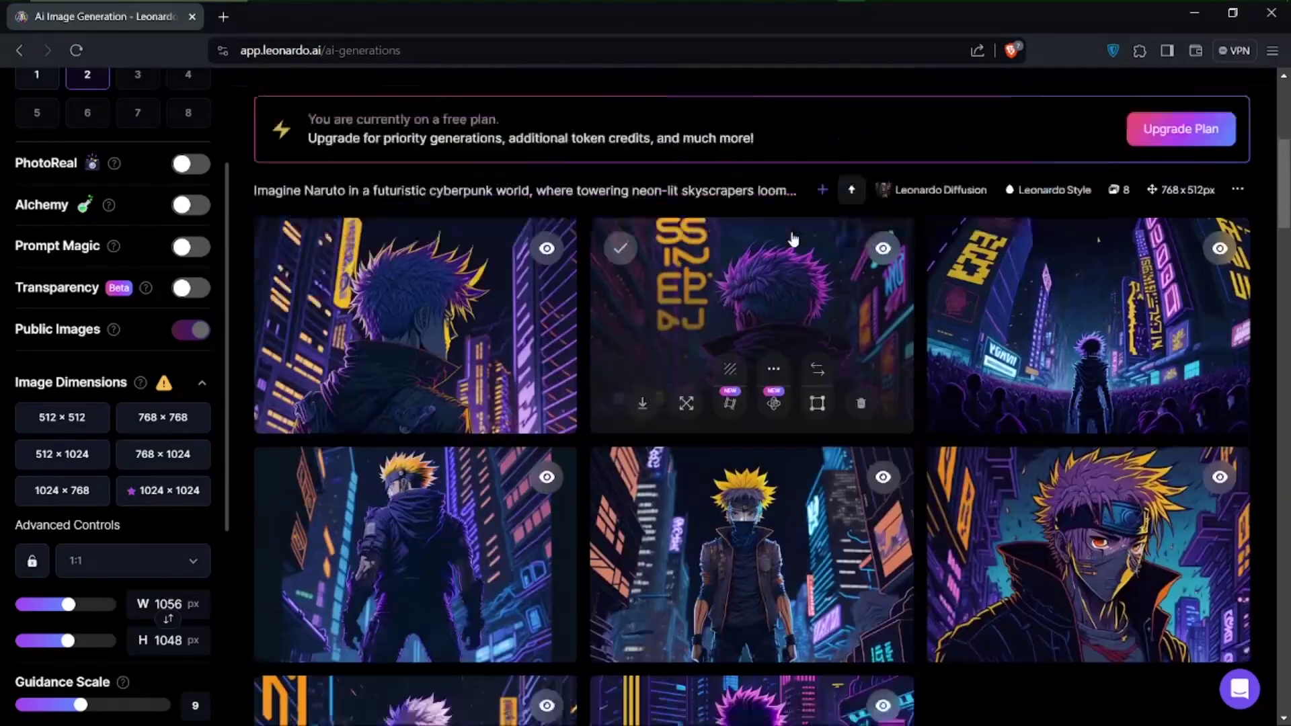
pyautogui.scroll(3, 624, 313)
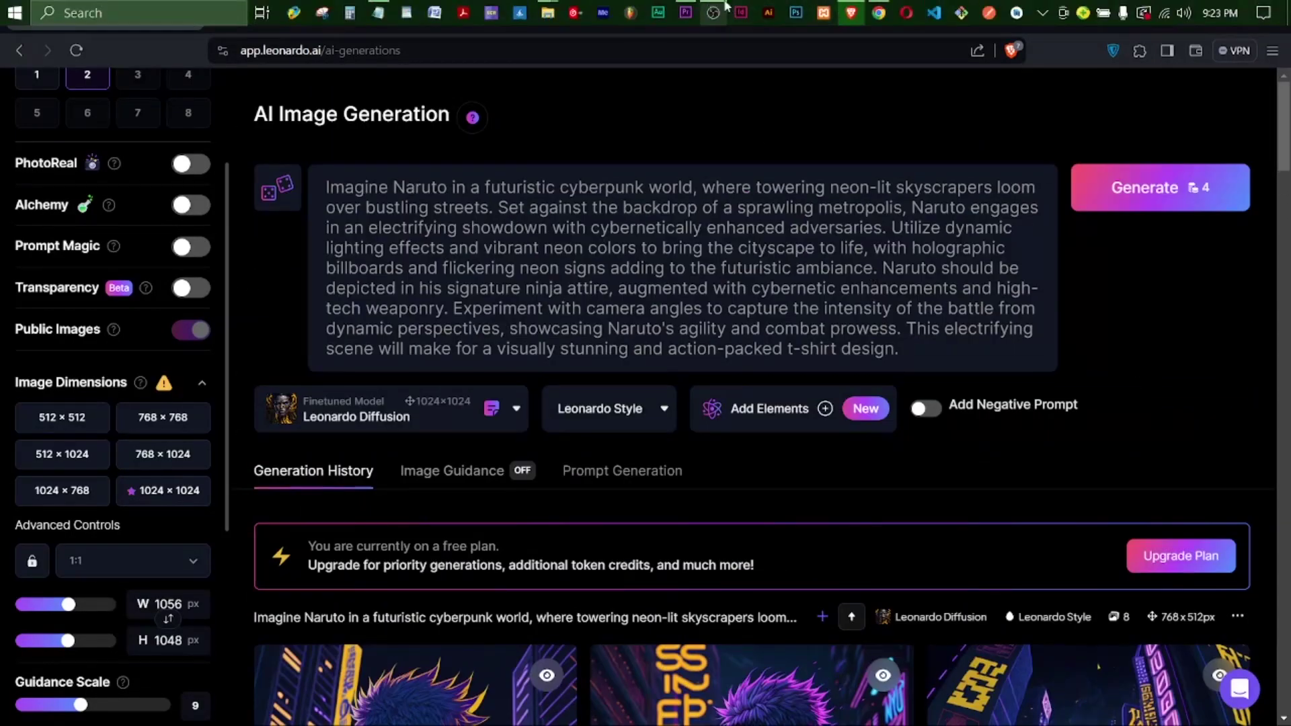
# Step: Switch to ChatGPT and copy the text of the prompt "Street Art Goku: Graffiti Tagging in Urban Jungle"
pyautogui.click(877, 8)
pyautogui.click(692, 363)
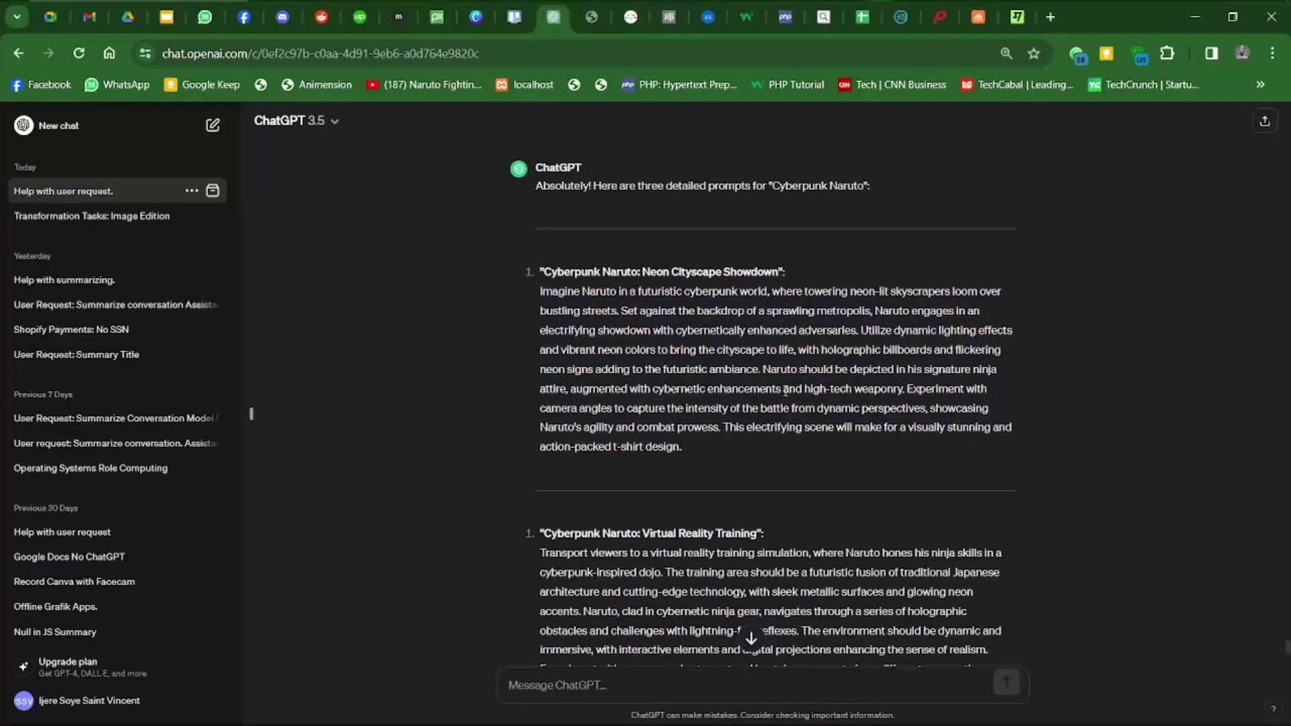
pyautogui.scroll(-3, 785, 391)
pyautogui.scroll(-5, 785, 390)
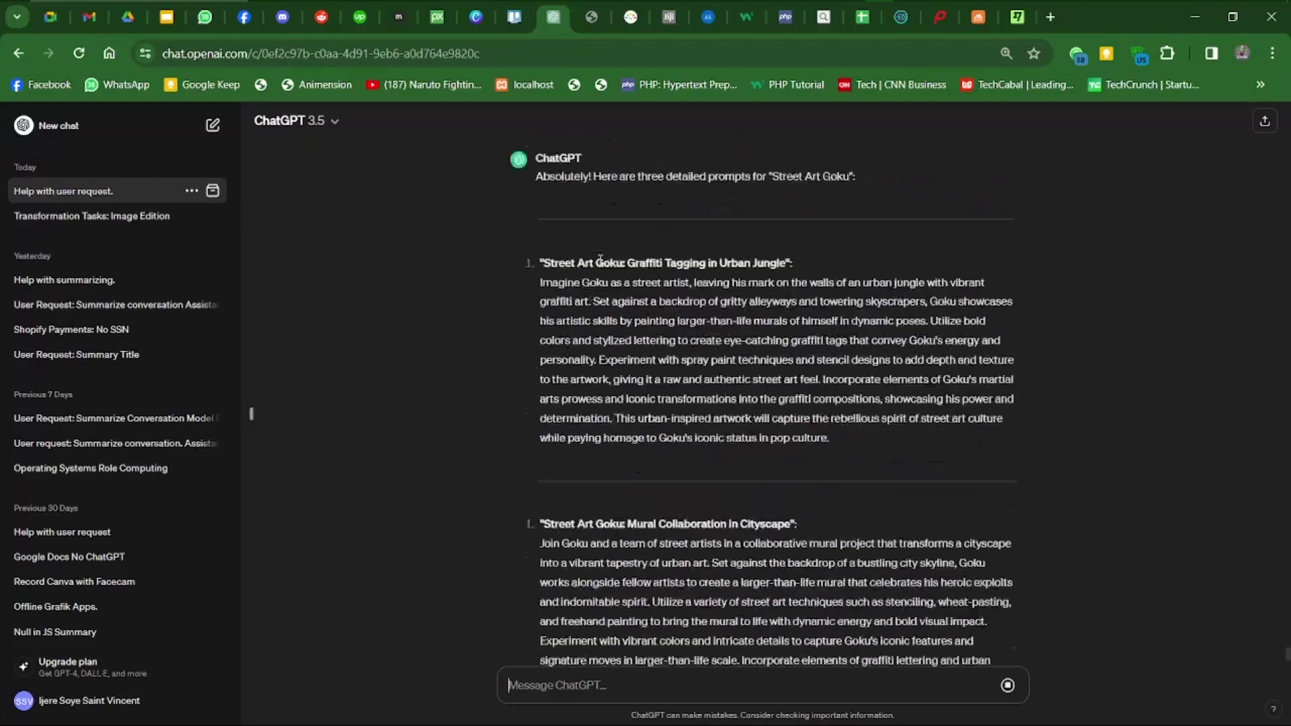
pyautogui.scroll(6, 605, 370)
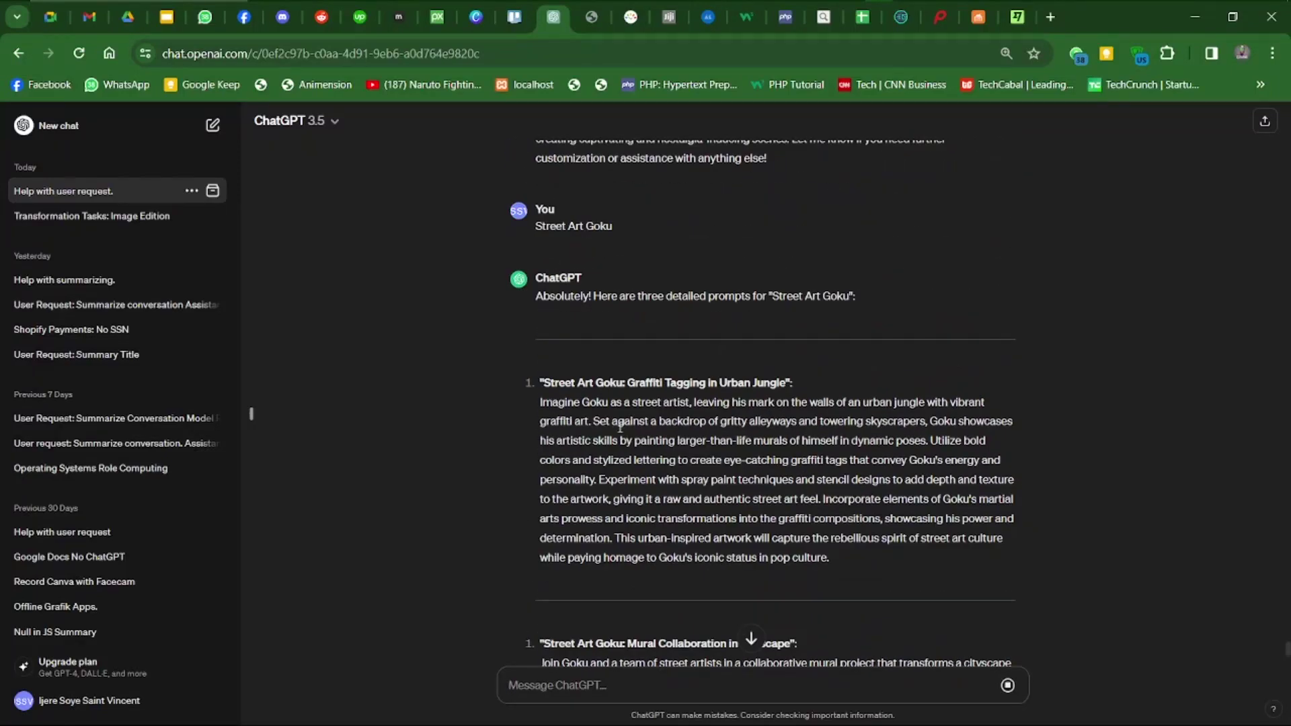
pyautogui.scroll(-1, 612, 422)
pyautogui.moveTo(539, 322); pyautogui.dragTo(837, 478)
pyautogui.hotkey('ctrl', 'c')
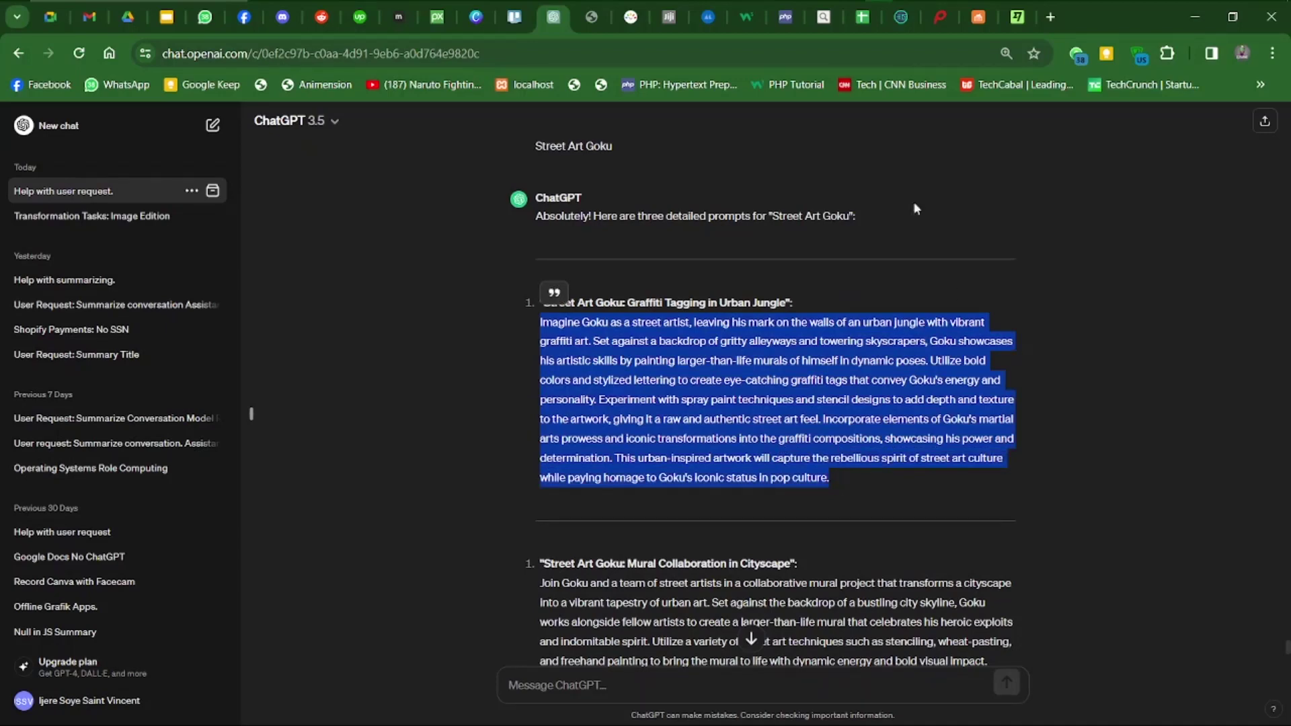
# Step: Switch to Leonardo.Ai, replace the arcade Goku prompt with the copied street-artist Goku prompt and generate the images
pyautogui.moveTo(922, 6)
pyautogui.click(849, 8)
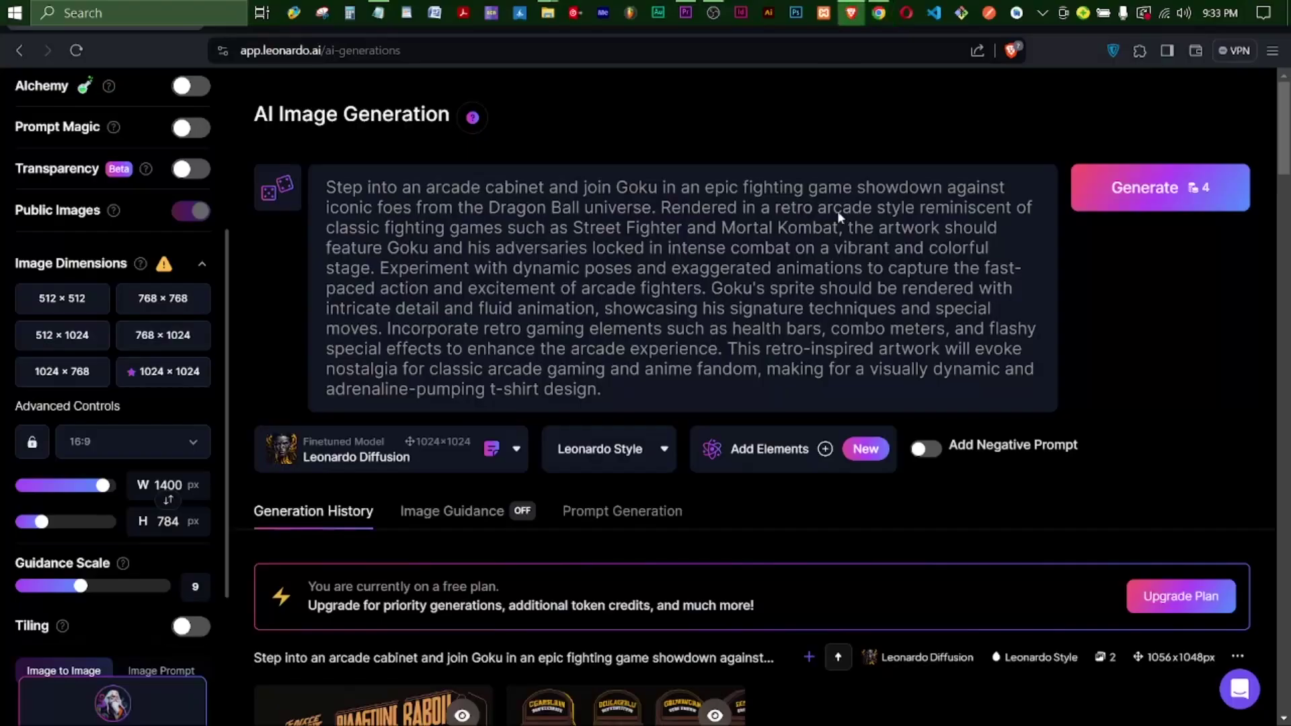
pyautogui.hotkey('ctrl', 'a')
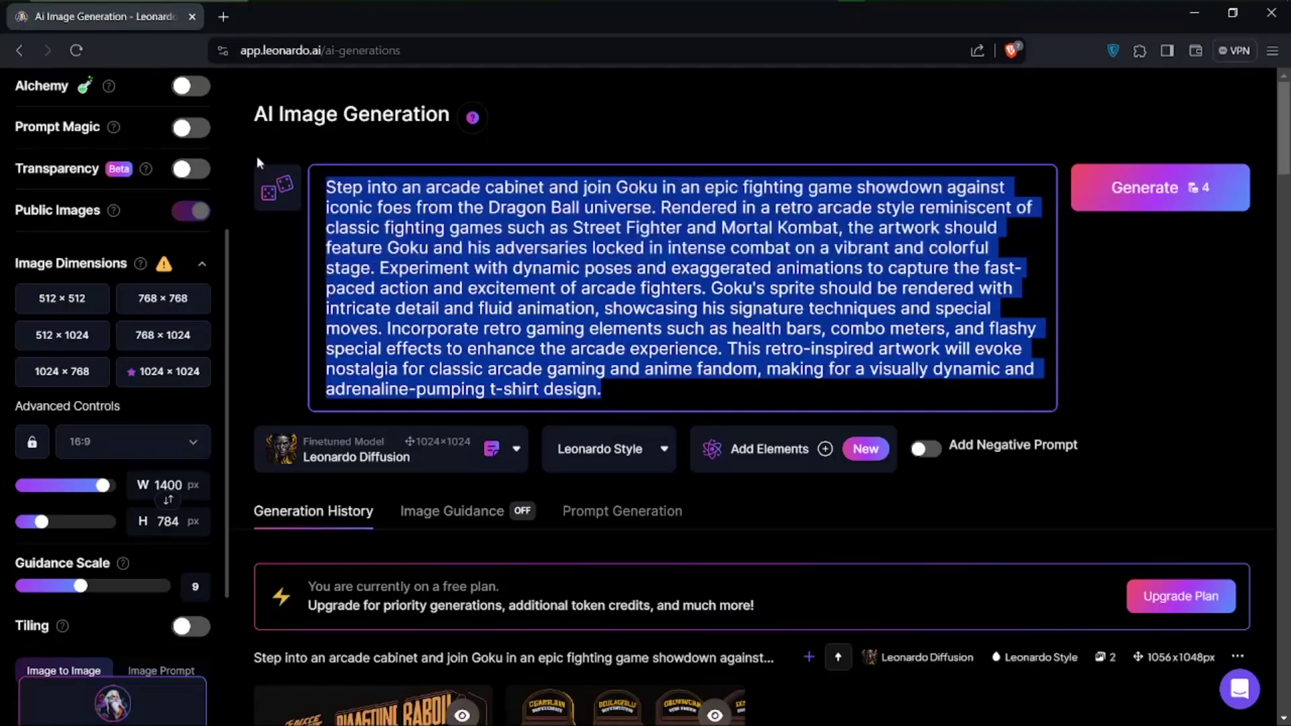
pyautogui.press('BackSpace')
pyautogui.hotkey('ctrl', 'v')
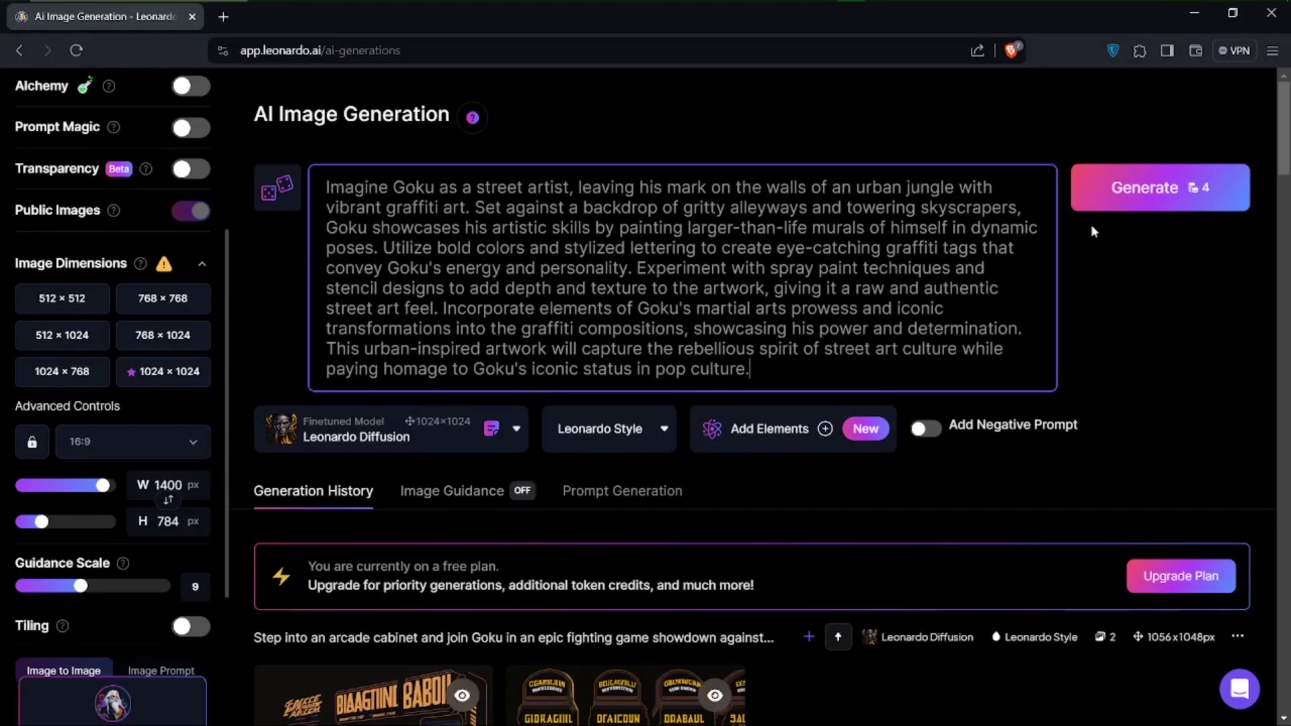
pyautogui.click(1156, 199)
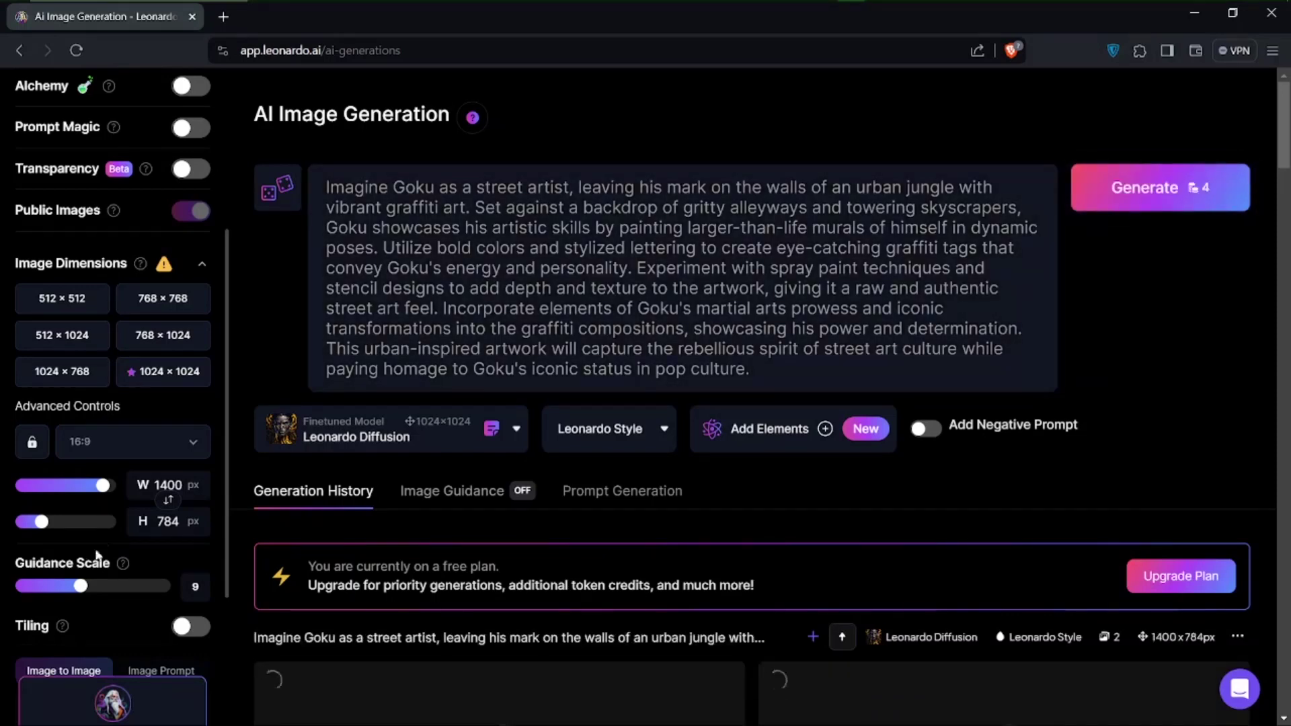
# Step: Check the generation settings and browse the history down to the Naruto and Barack Obama sets while the Goku images generate
pyautogui.scroll(-2, 80, 575)
pyautogui.scroll(6, 79, 574)
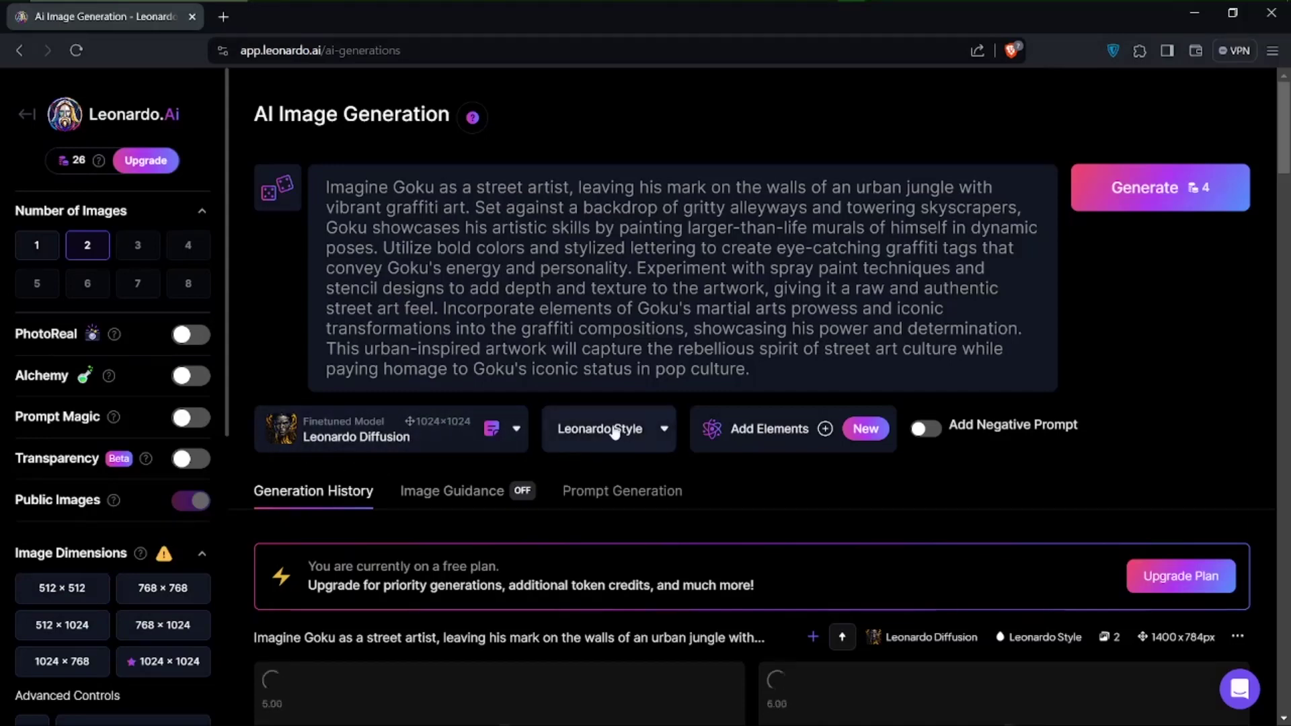
pyautogui.scroll(-5, 769, 475)
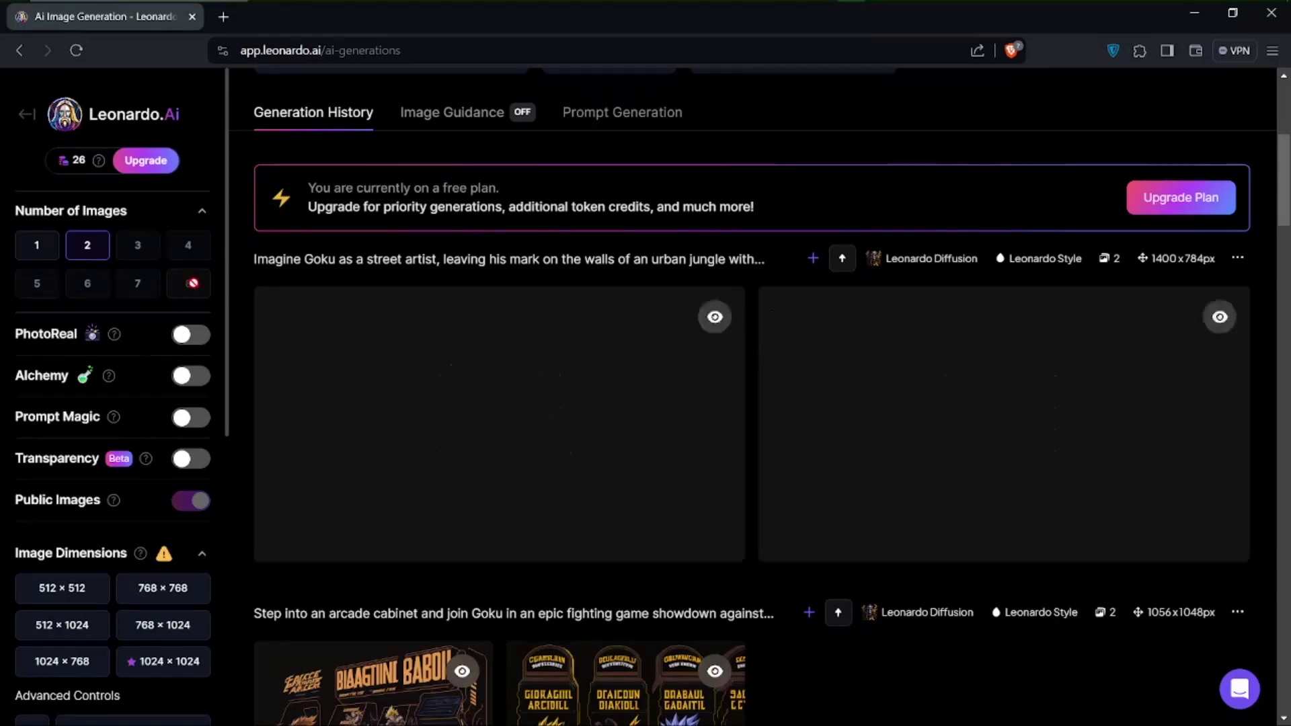
pyautogui.scroll(-10, 492, 489)
pyautogui.scroll(-14, 492, 489)
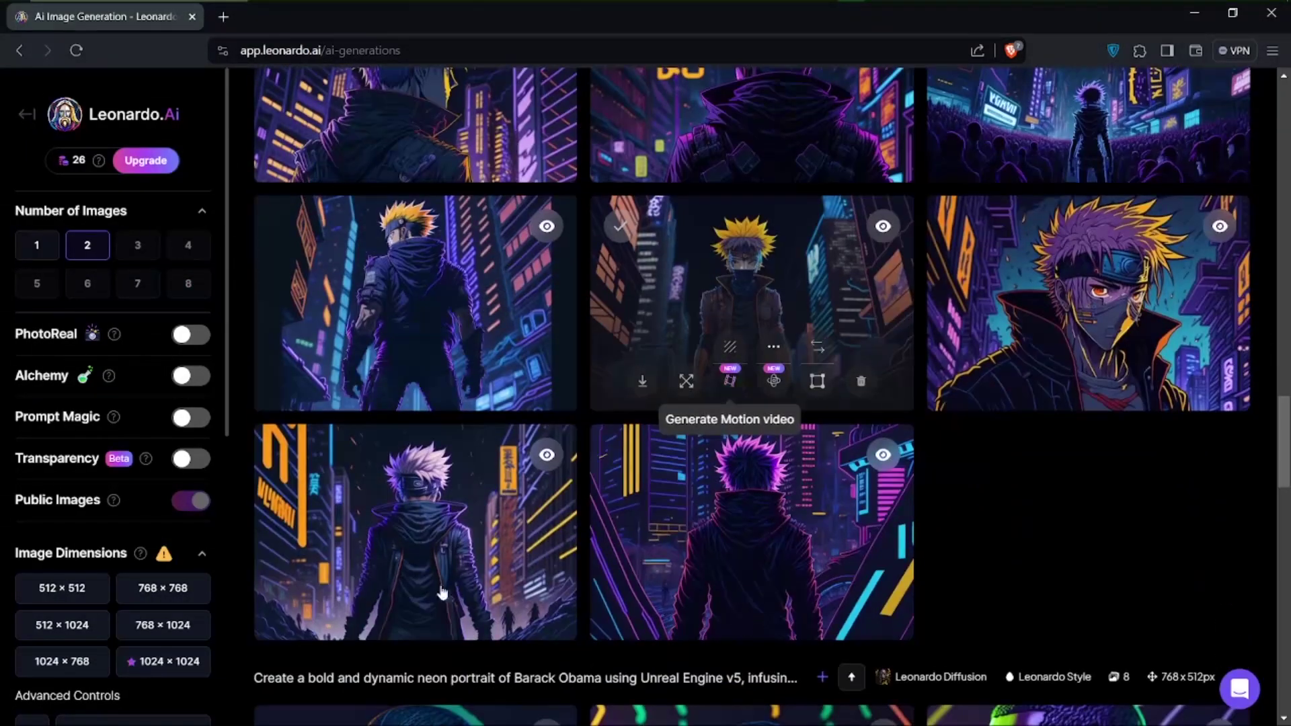
pyautogui.scroll(-3, 774, 524)
pyautogui.scroll(20, 773, 525)
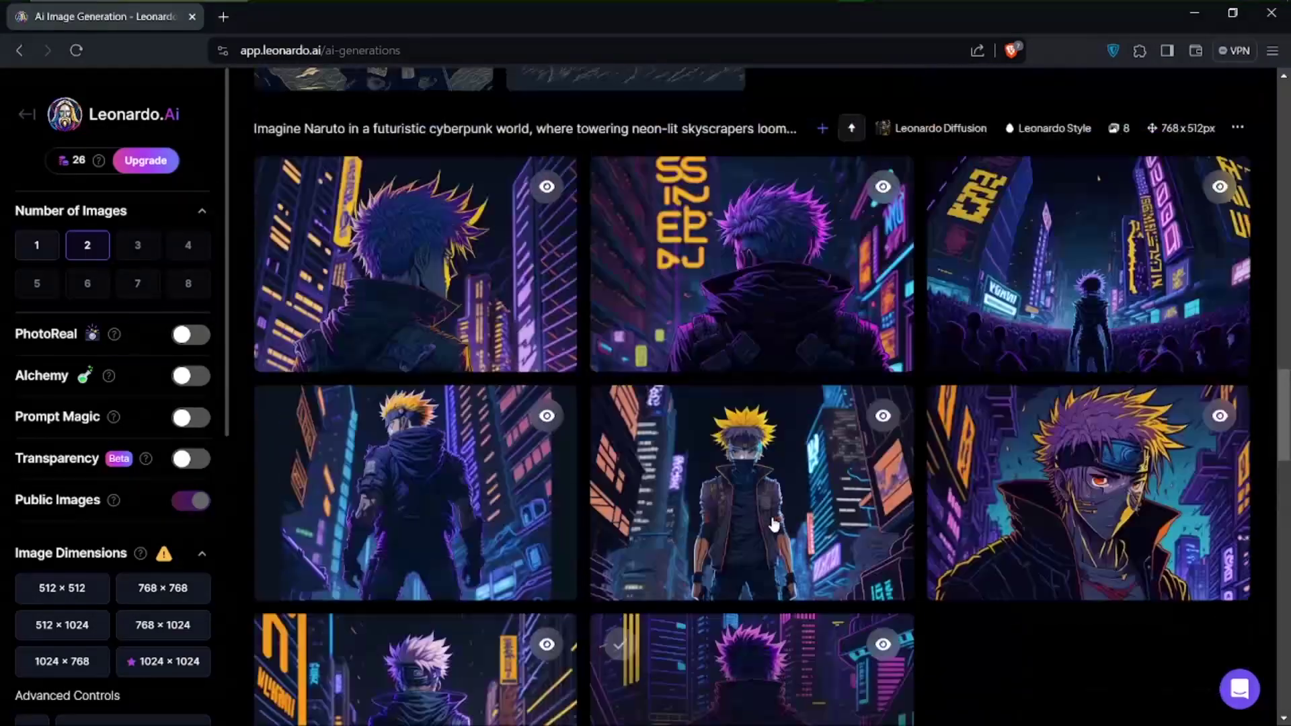
# Step: Examine the two new street-artist Goku images against their prompt and the arcade Goku images below them
pyautogui.scroll(-8, 687, 567)
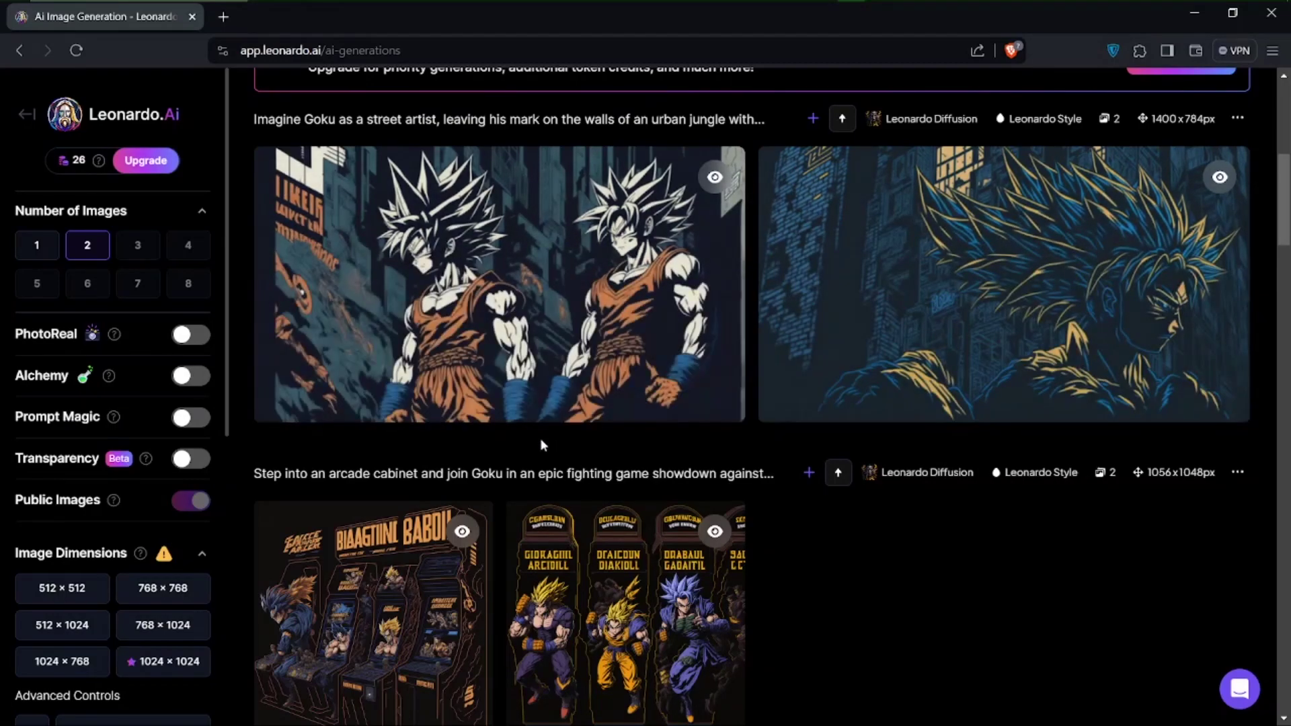
pyautogui.scroll(6, 537, 442)
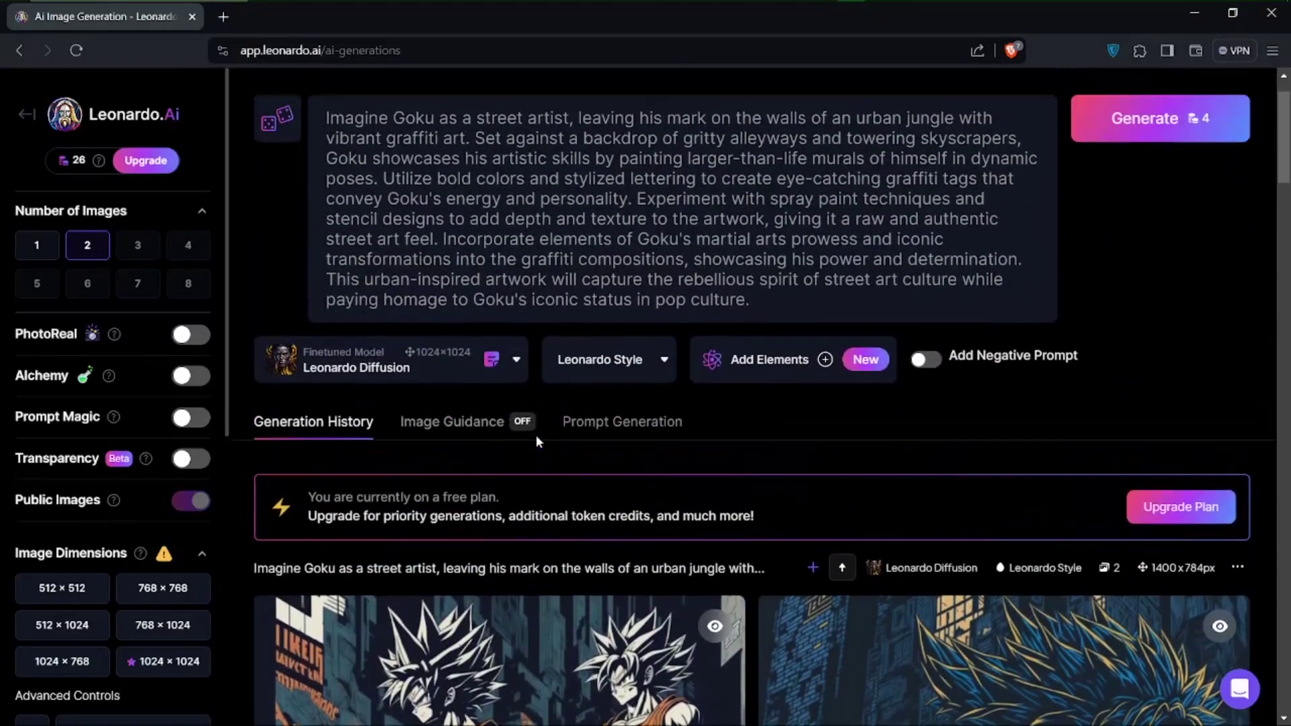
pyautogui.scroll(-5, 536, 434)
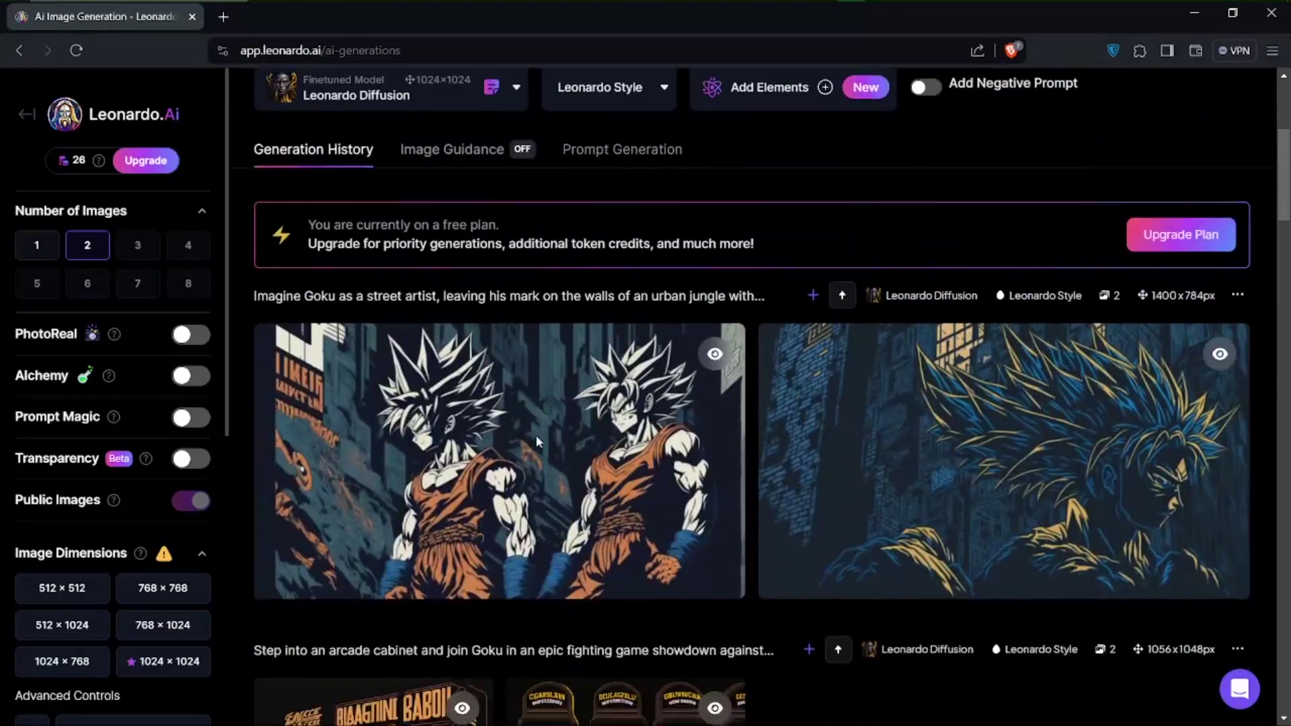
pyautogui.scroll(6, 536, 435)
pyautogui.scroll(-5, 535, 434)
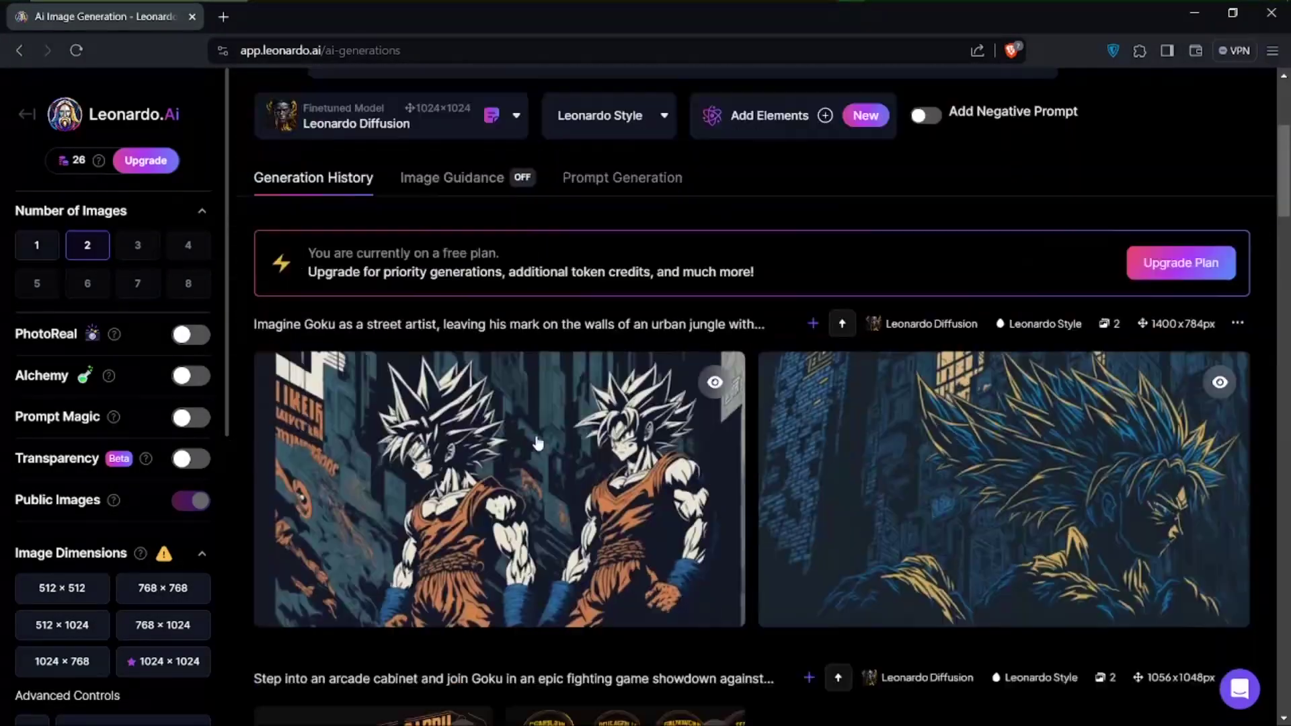
pyautogui.scroll(3, 538, 442)
pyautogui.scroll(3, 538, 442)
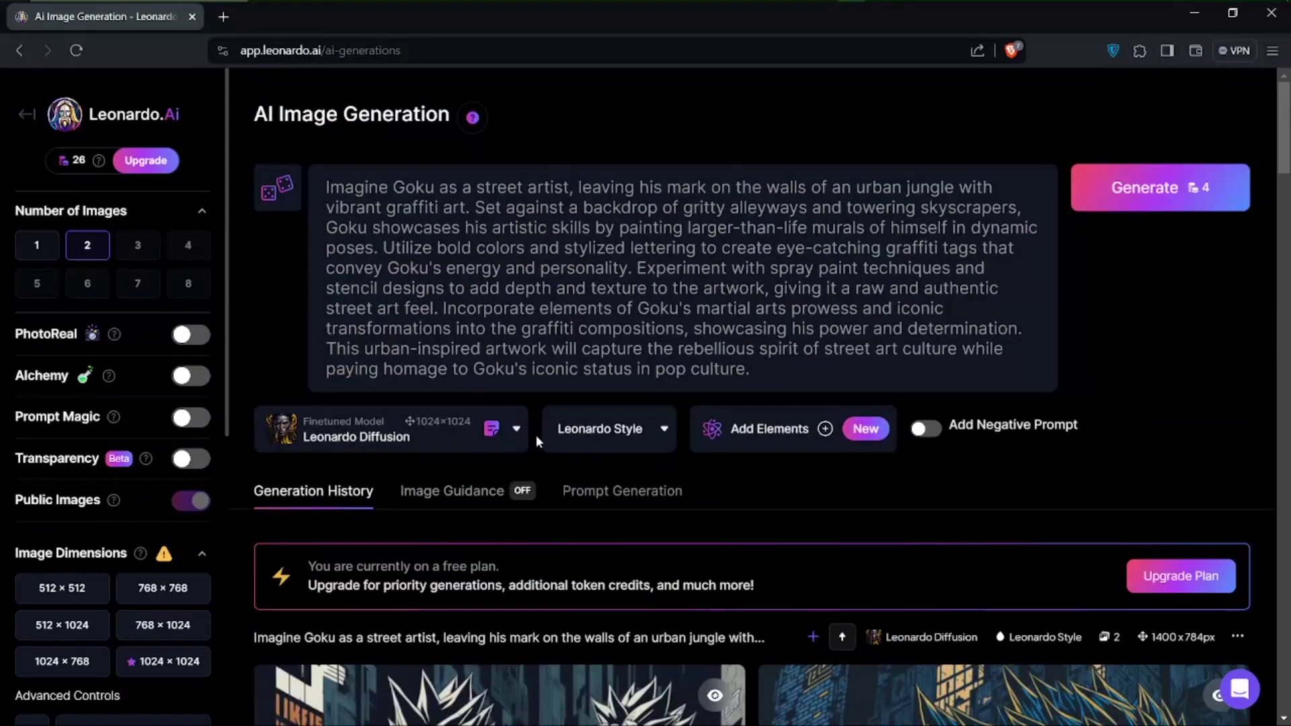
pyautogui.scroll(-7, 535, 435)
pyautogui.scroll(-1, 538, 444)
pyautogui.scroll(8, 539, 444)
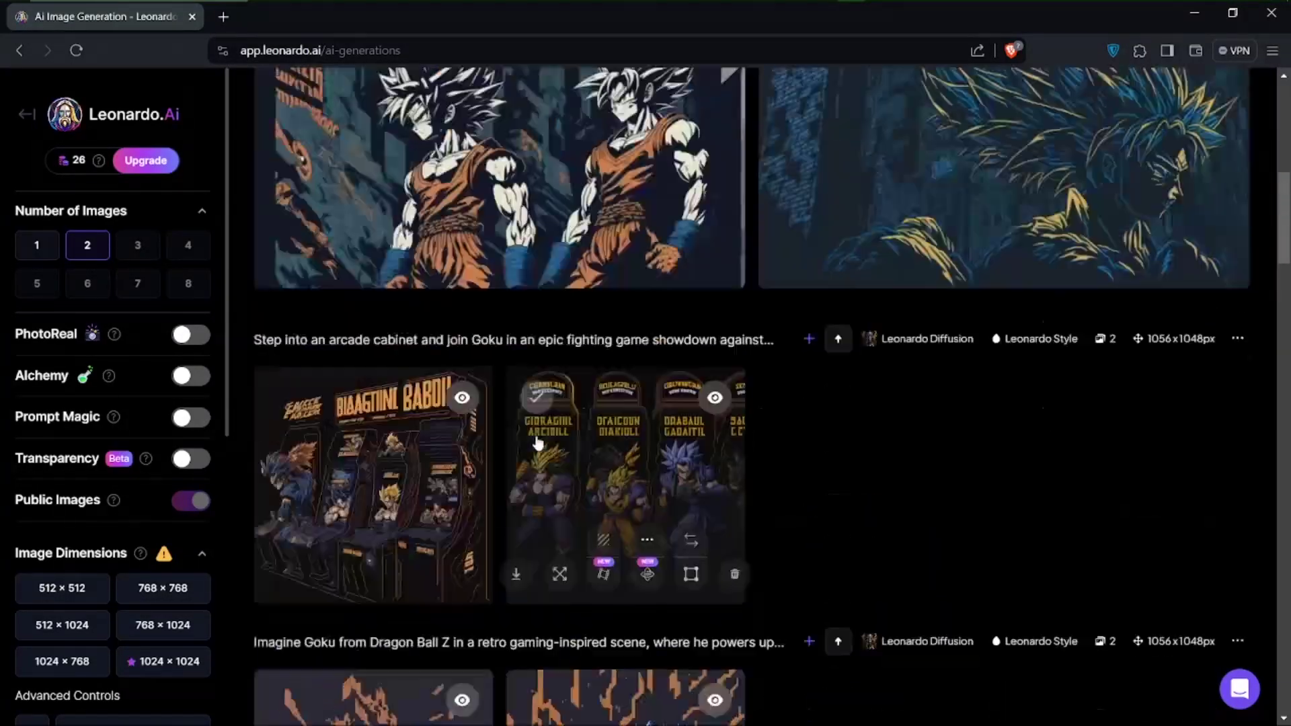
# Step: Switch to ChatGPT and request detailed prompts for the keyword "Cyberpunk Goku" in the same conversation
pyautogui.click(877, 8)
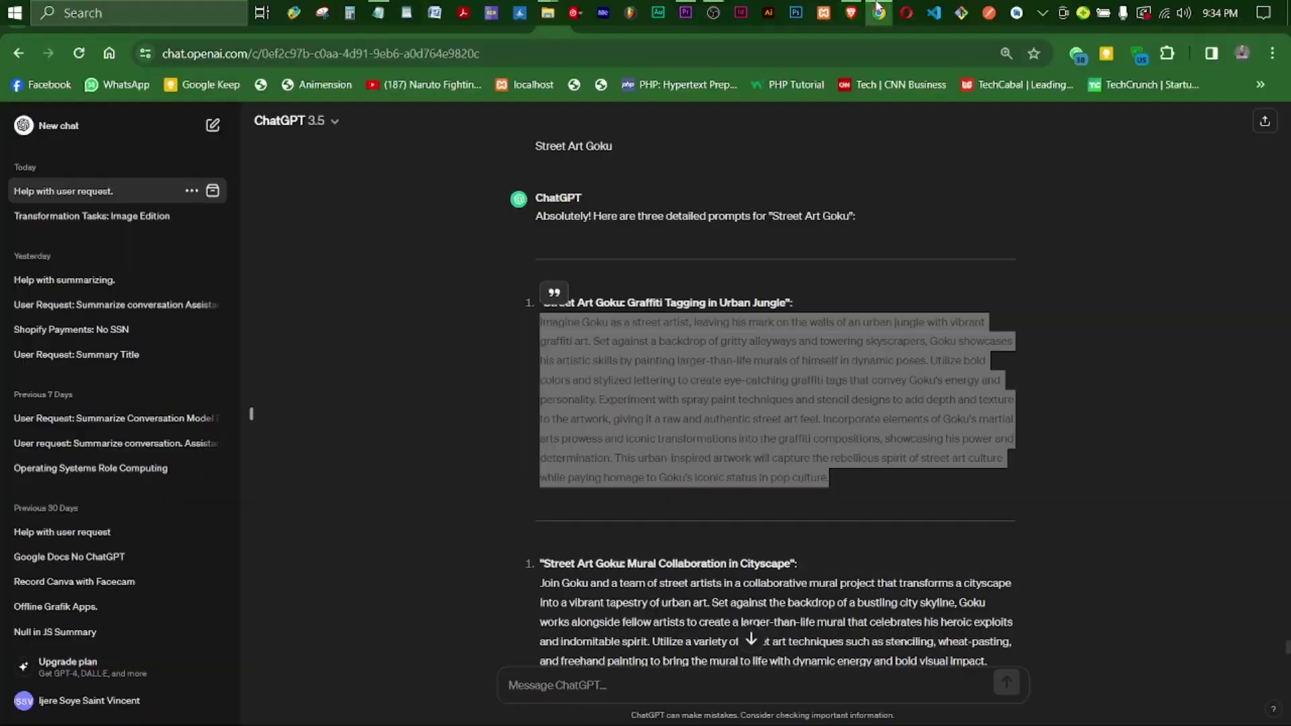
pyautogui.click(691, 513)
pyautogui.scroll(3, 692, 518)
pyautogui.scroll(6, 691, 512)
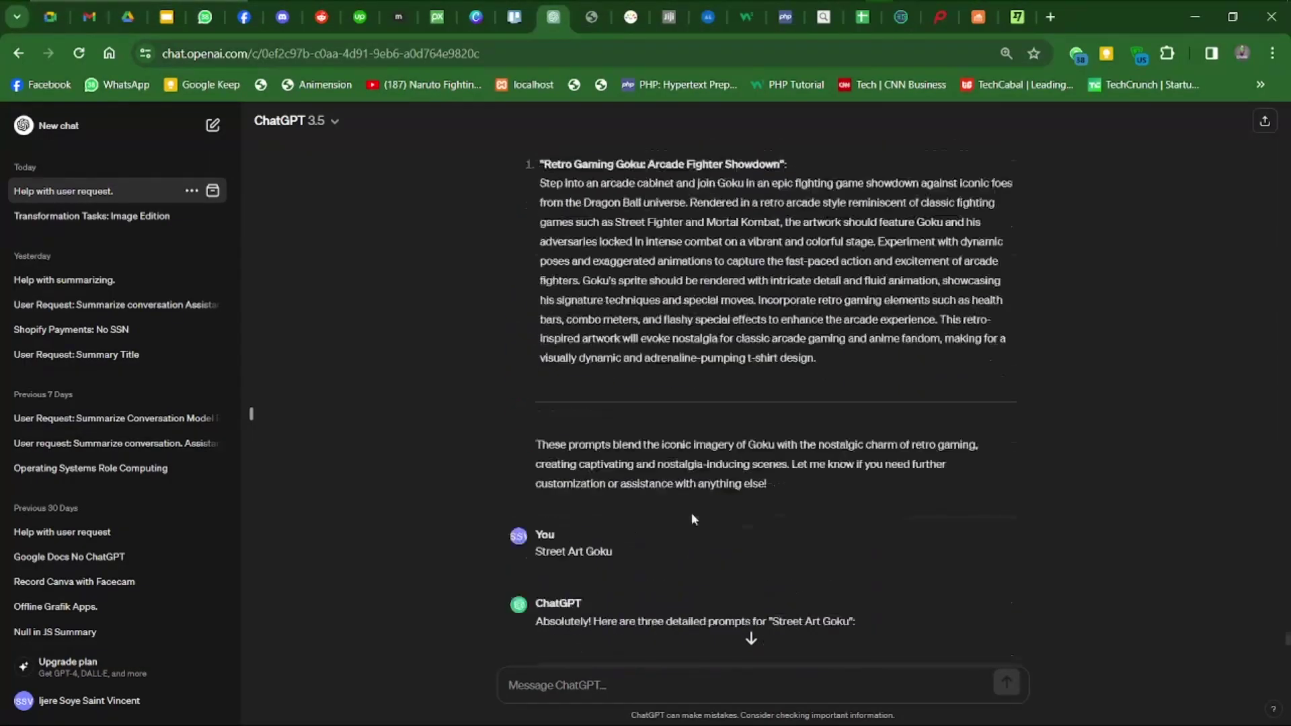
pyautogui.scroll(-15, 691, 513)
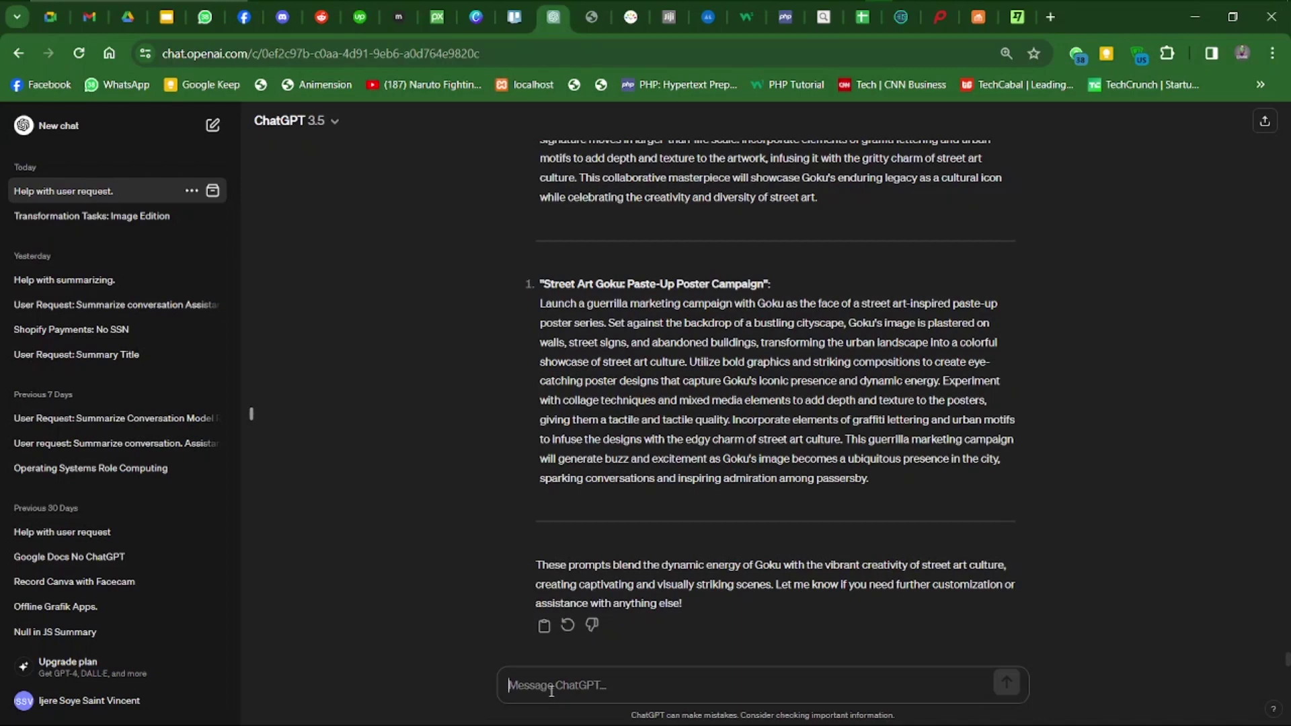
pyautogui.write('C')
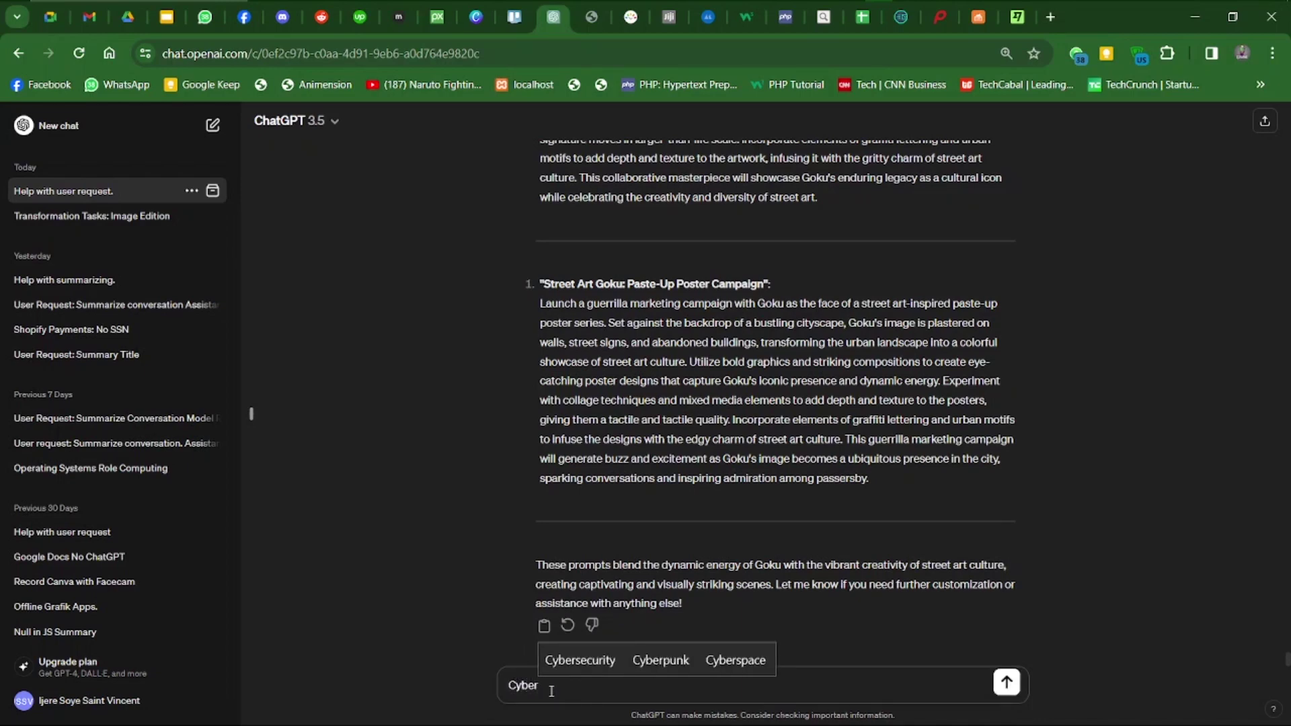
pyautogui.write('yber')
pyautogui.click(701, 653)
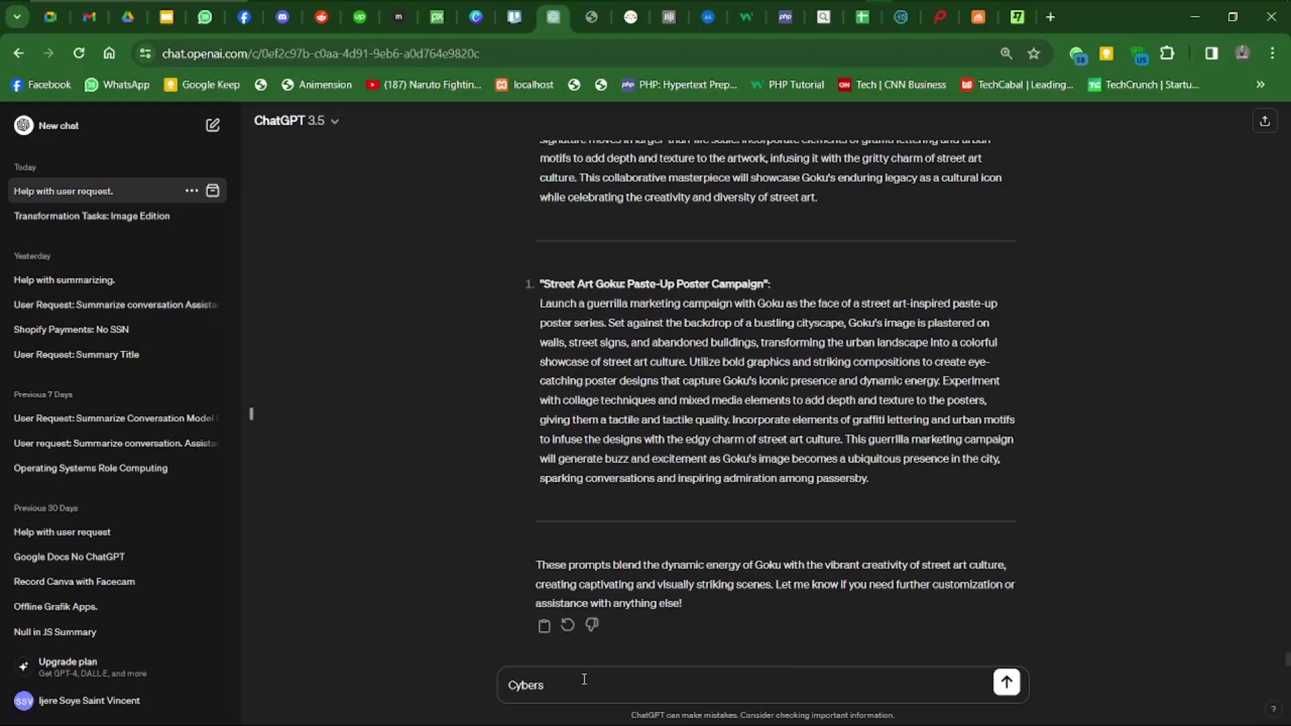
pyautogui.write('pu')
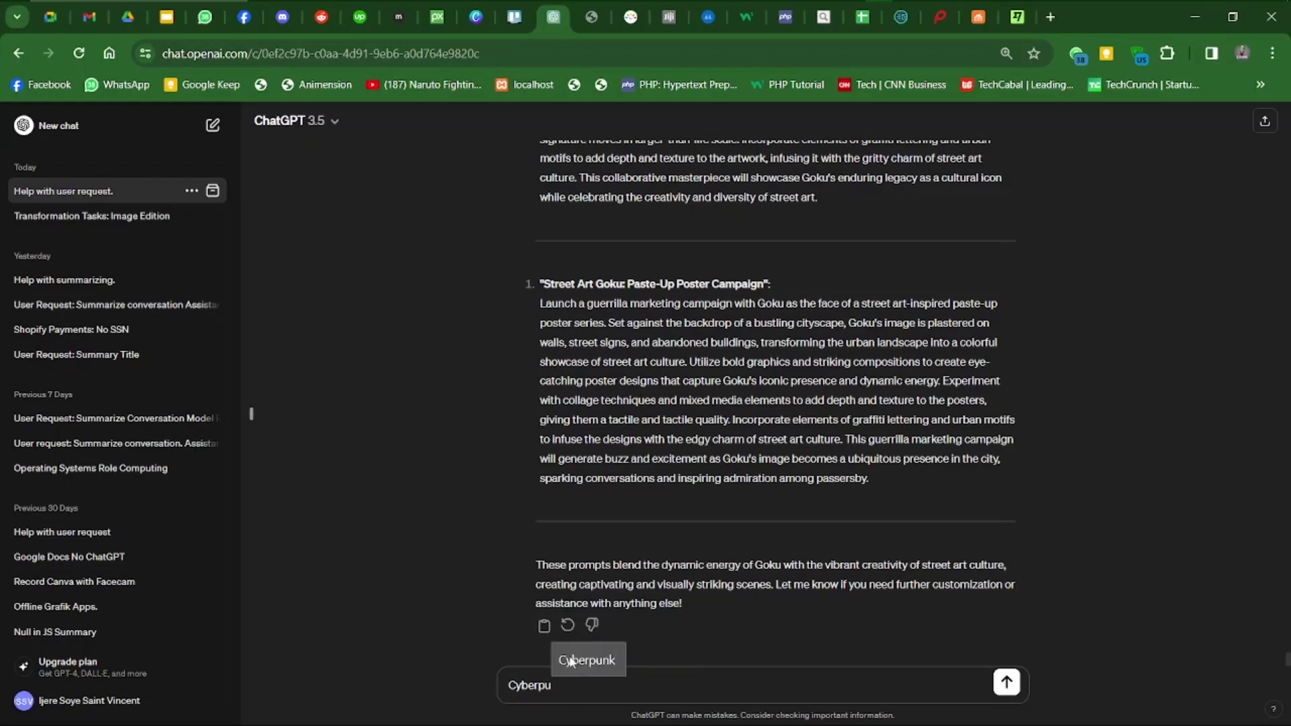
pyautogui.write('nk Go')
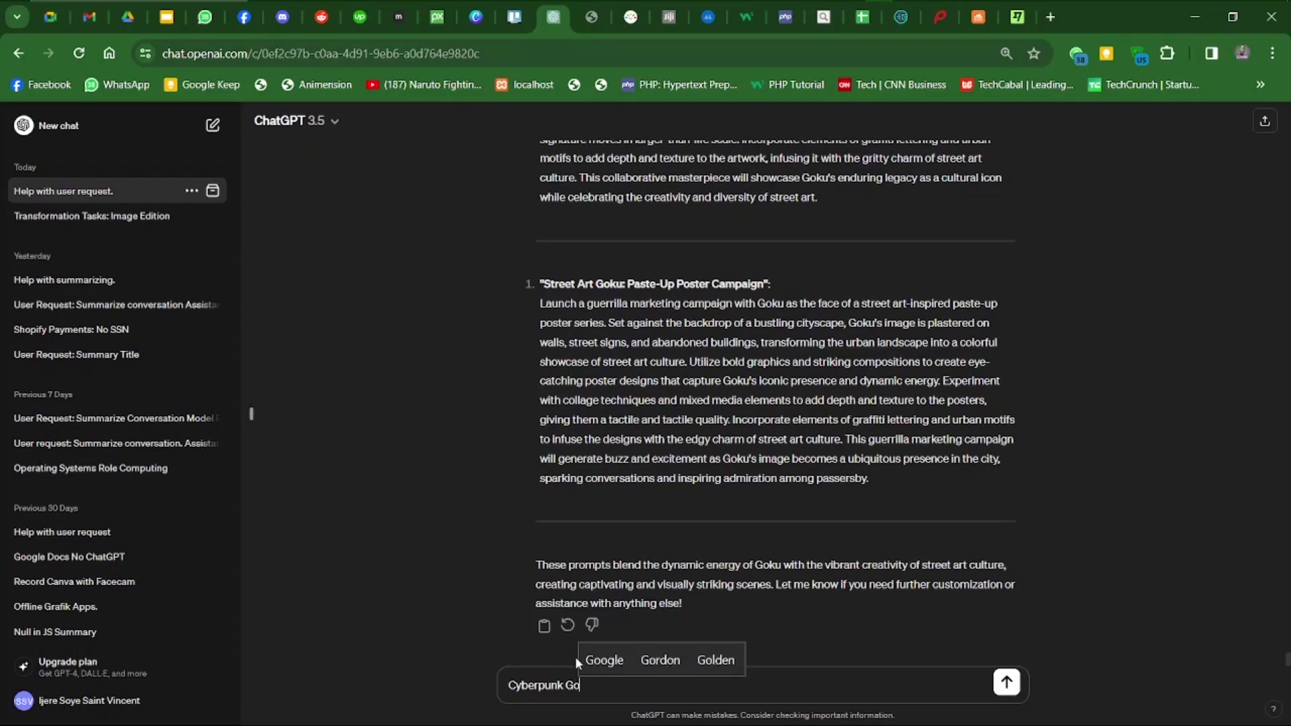
pyautogui.write('ku')
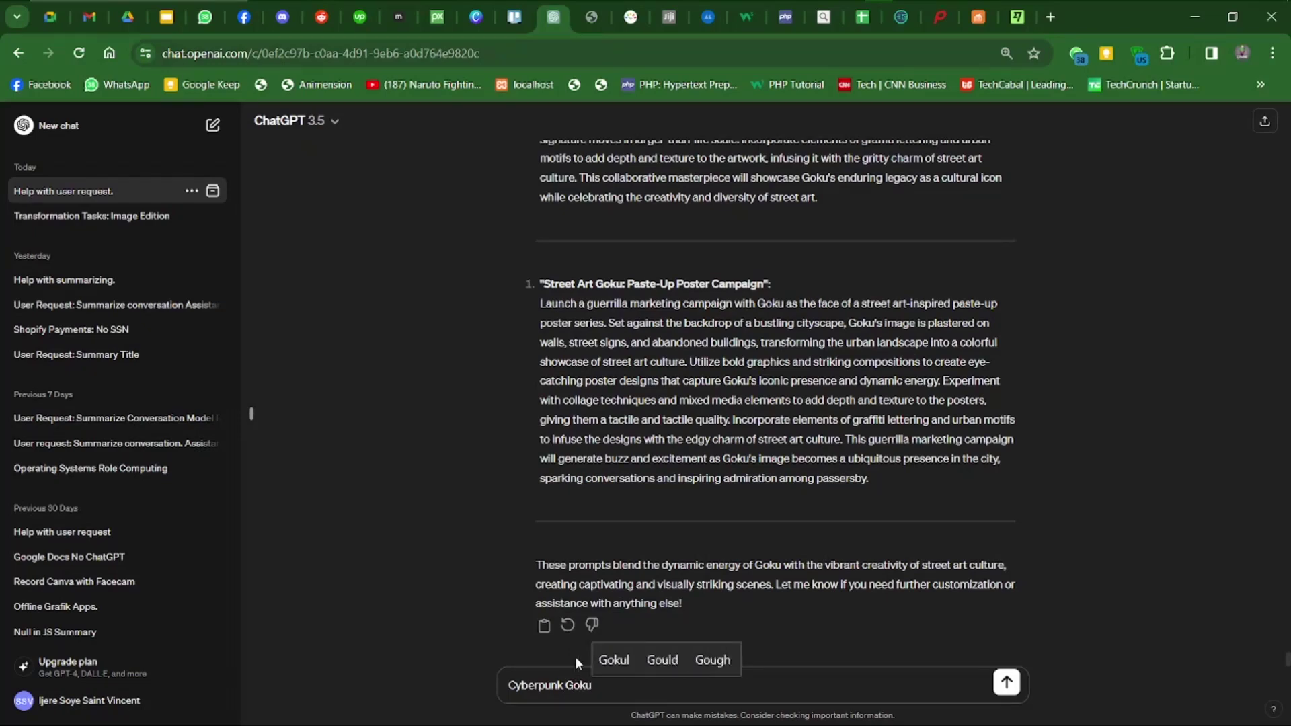
pyautogui.press('Return')
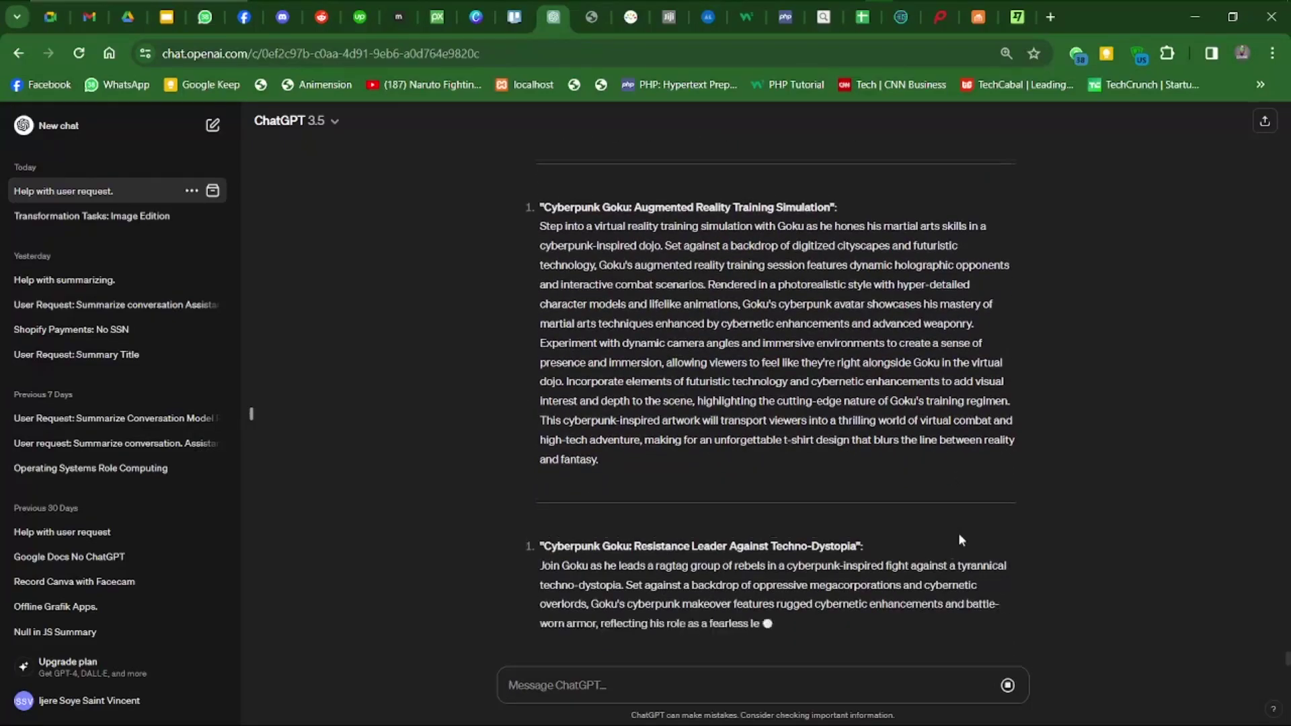
# Step: Copy the full text of the "Cyberpunk Goku: Neon Warrior of Future Tokyo" prompt from the latest reply
pyautogui.scroll(7, 958, 533)
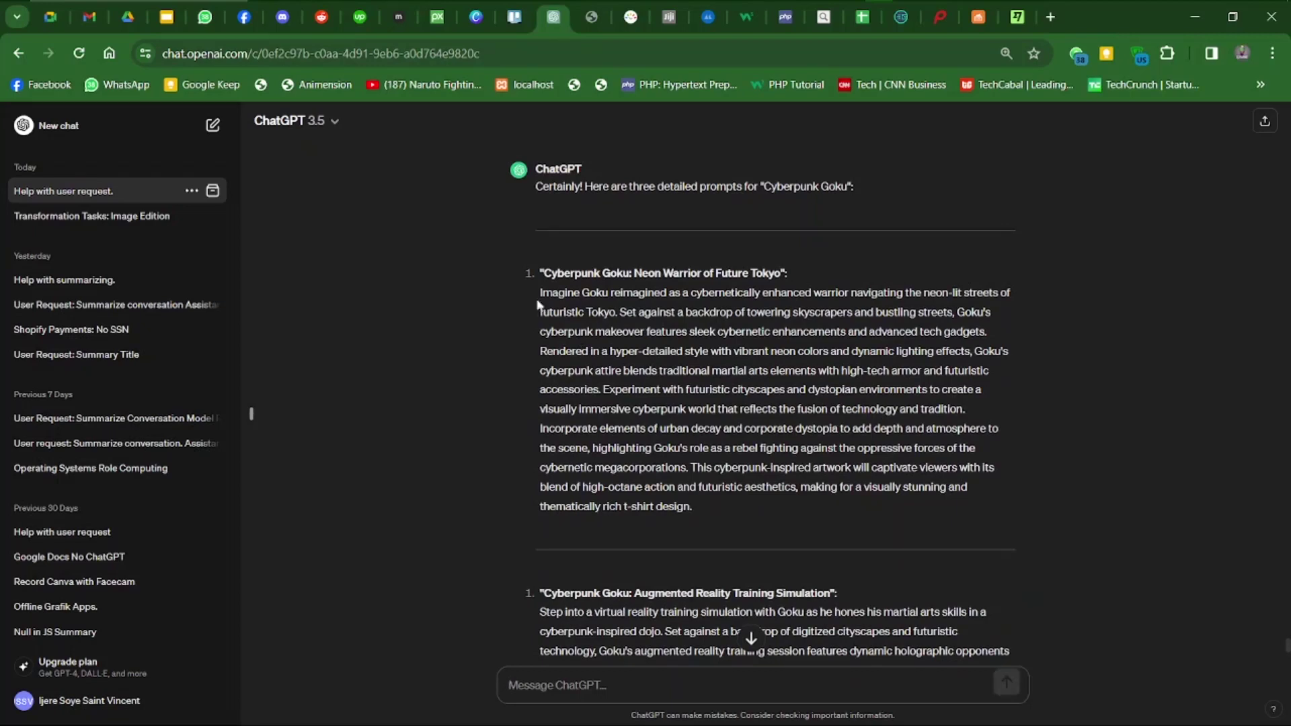
pyautogui.moveTo(536, 291); pyautogui.dragTo(705, 514)
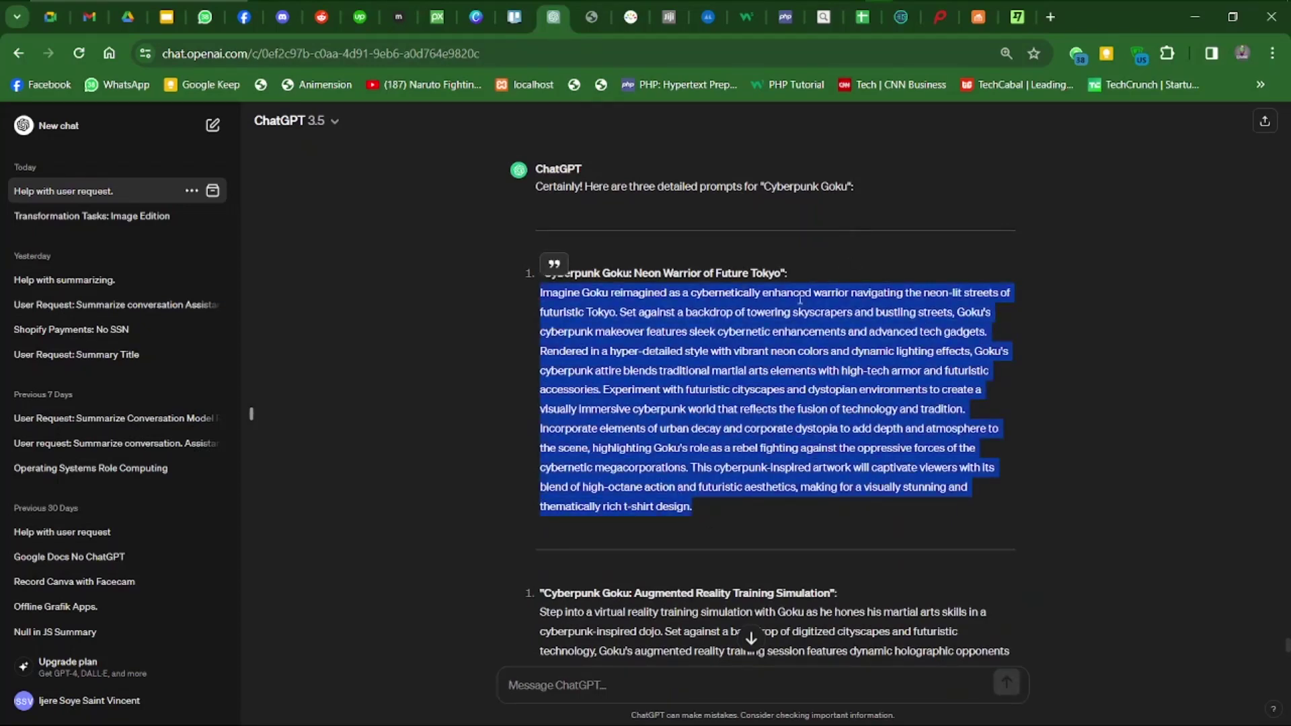
pyautogui.scroll(2, 795, 235)
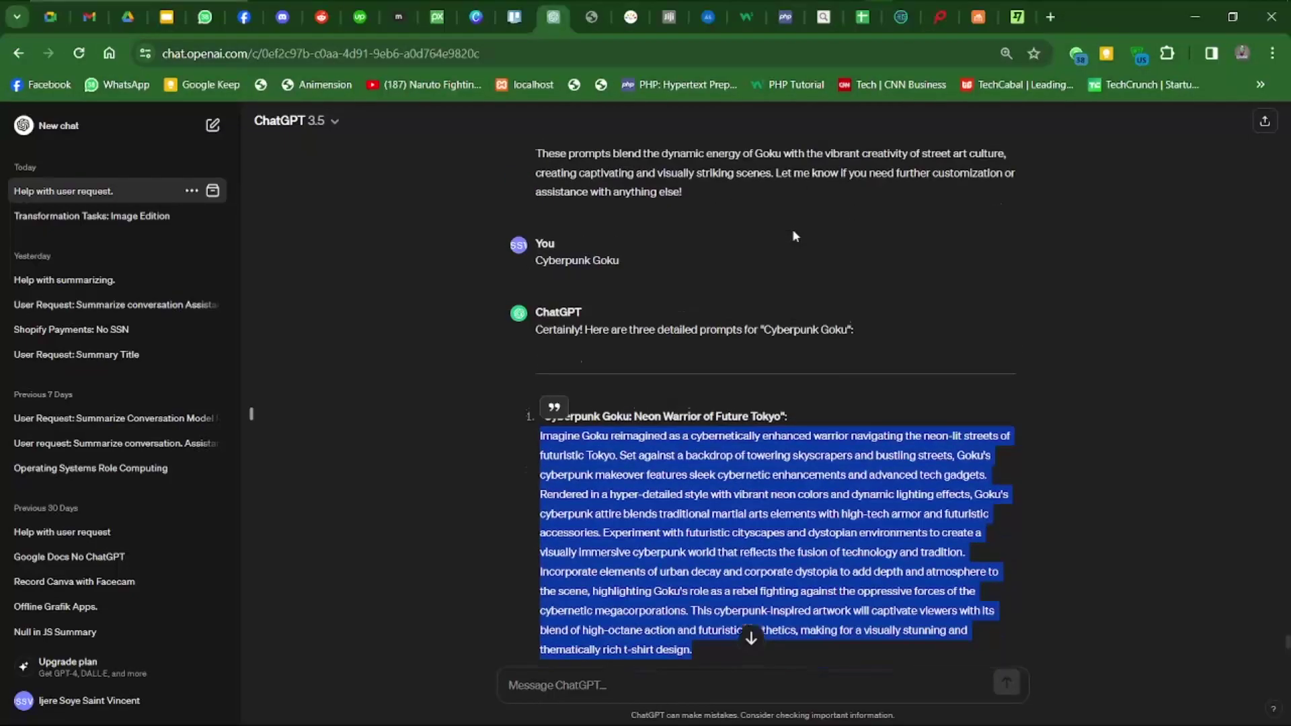
pyautogui.scroll(1, 794, 235)
pyautogui.scroll(-3, 816, 434)
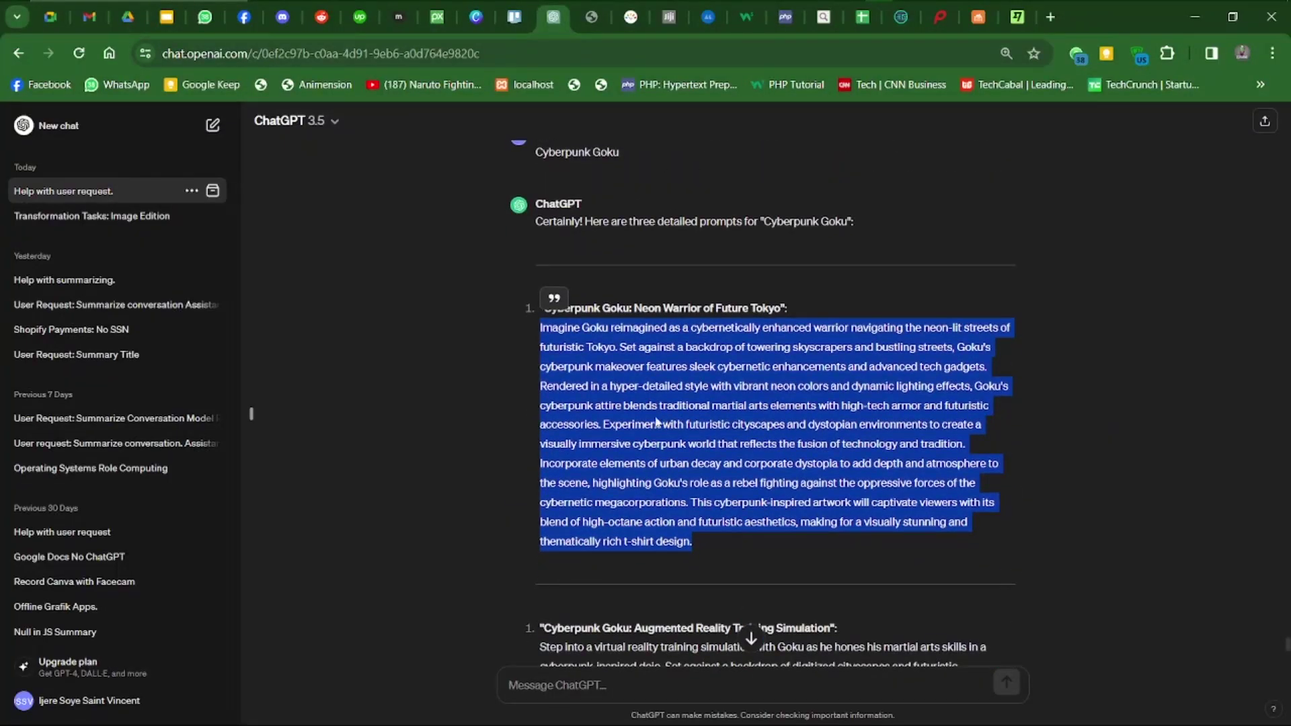
pyautogui.click(584, 351)
pyautogui.scroll(1, 584, 350)
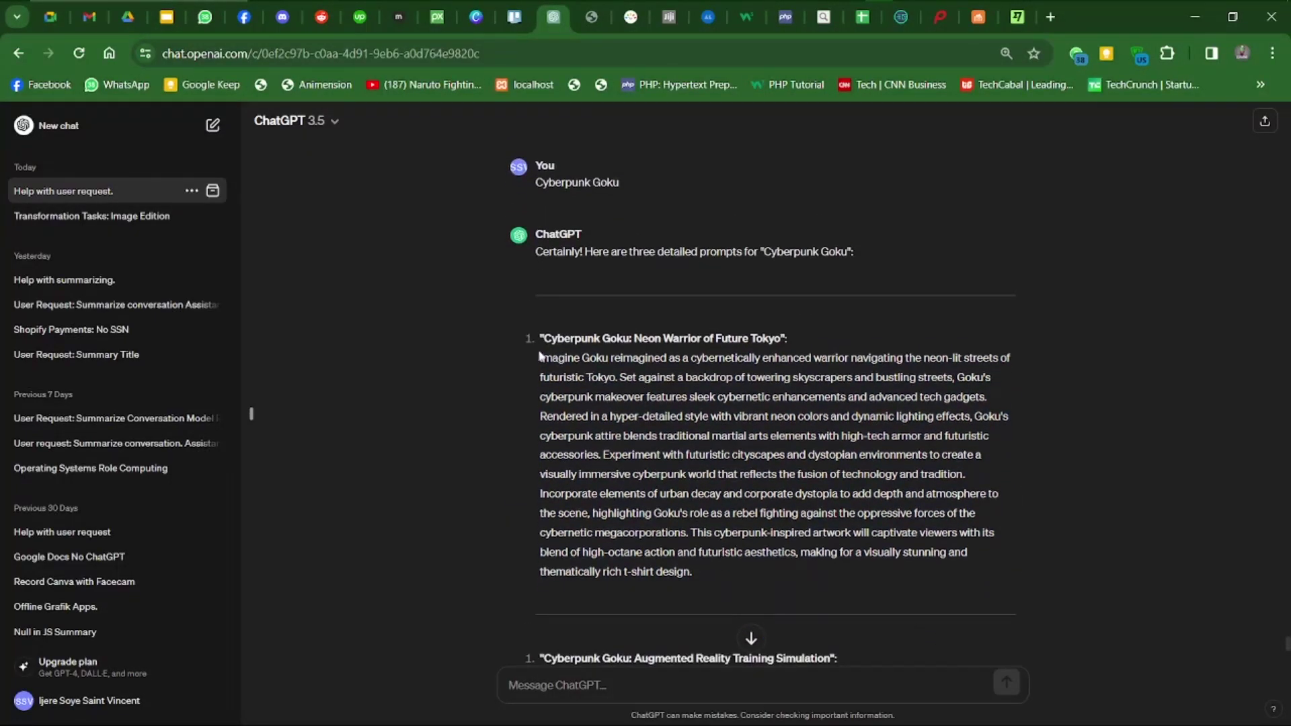
pyautogui.moveTo(541, 357); pyautogui.dragTo(693, 576)
pyautogui.hotkey('ctrl', 'c')
pyautogui.click(693, 574)
# Step: Review the earlier prompts in the conversation for Vintage Simpsons, Vintage Gojo, Cyberpunk Naruto, Barack Obama and the lion
pyautogui.scroll(15, 699, 511)
pyautogui.scroll(-20, 703, 448)
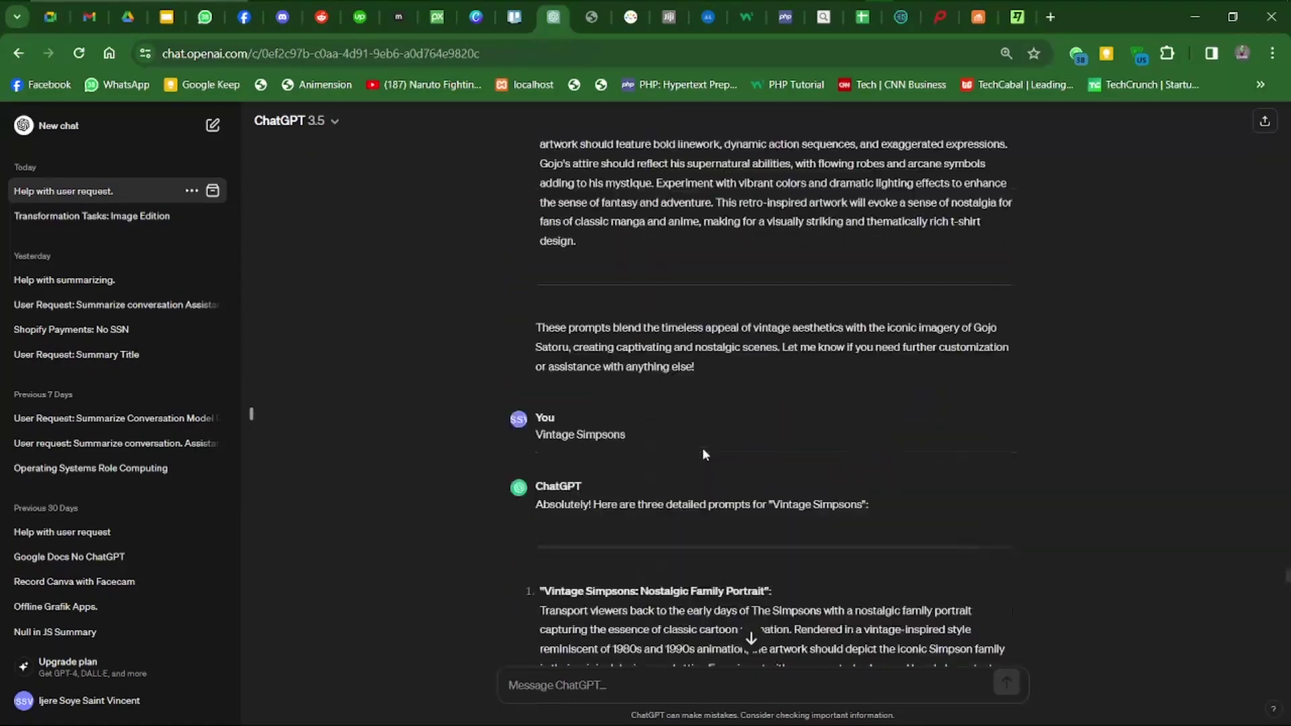
pyautogui.scroll(-10, 704, 455)
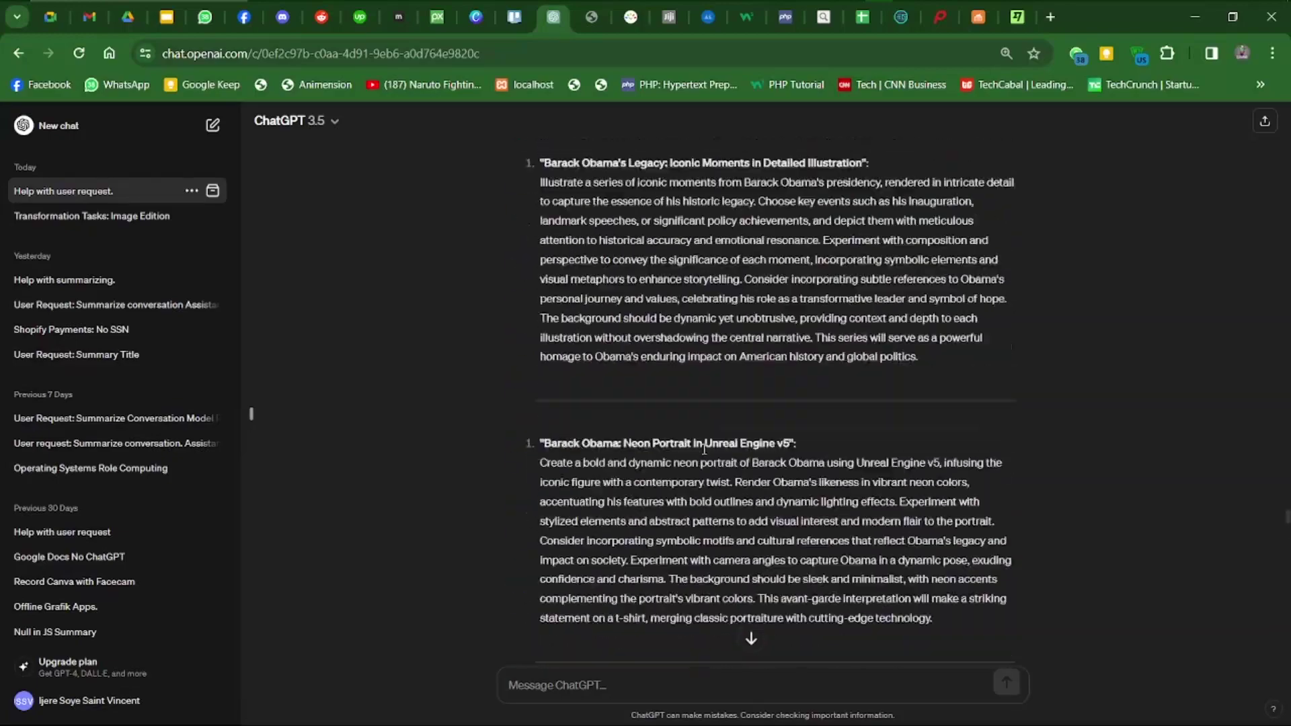
pyautogui.scroll(20, 704, 450)
pyautogui.scroll(-2, 705, 450)
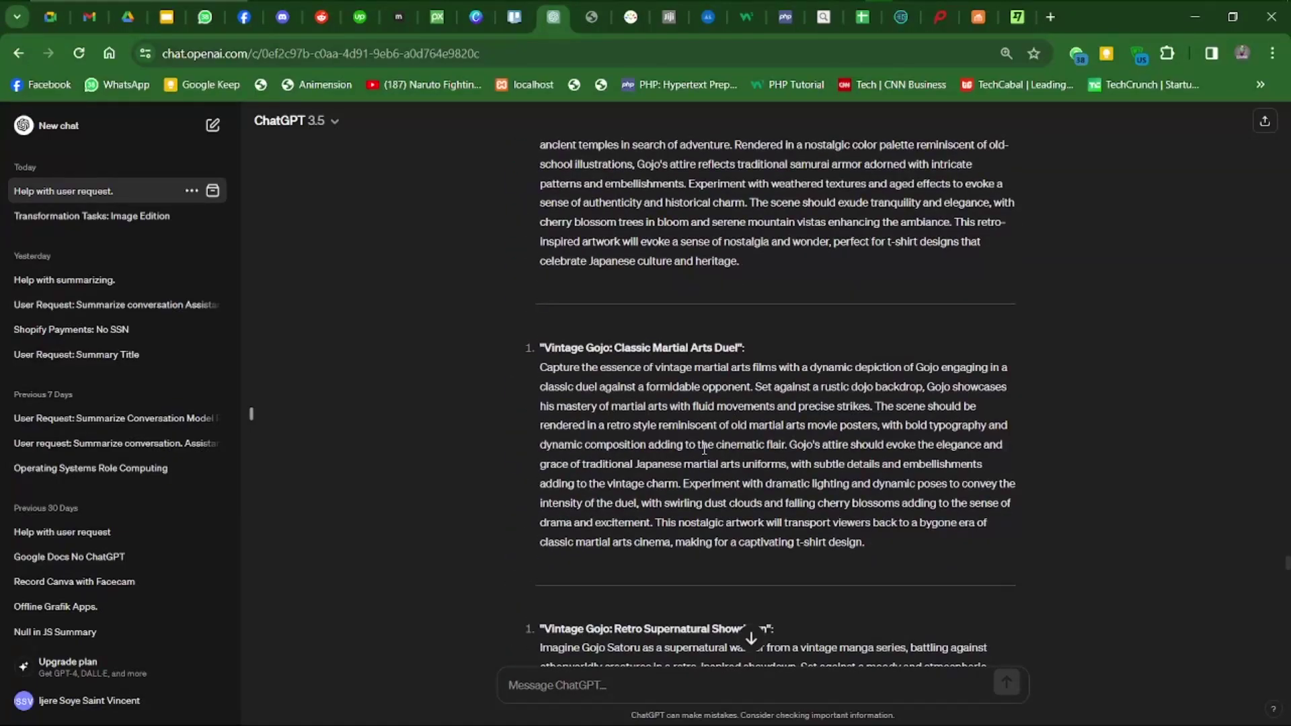
pyautogui.moveTo(536, 378); pyautogui.dragTo(911, 543)
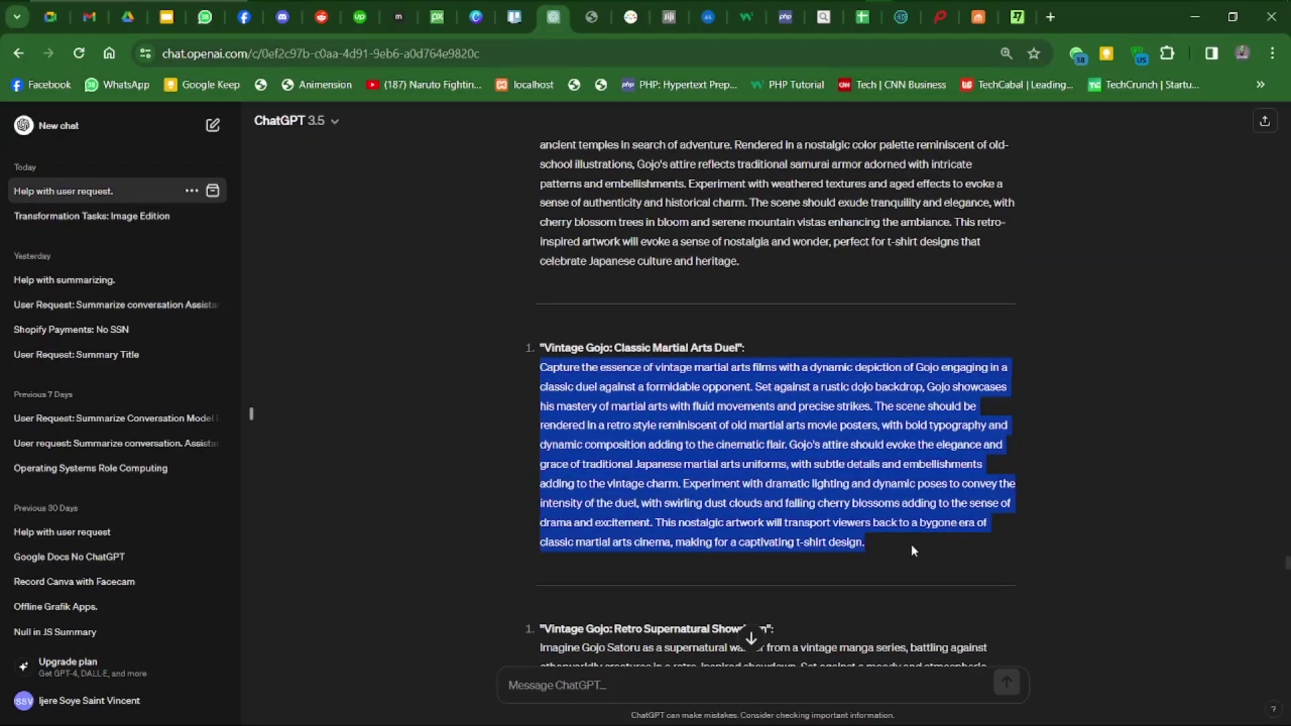
pyautogui.click(908, 543)
pyautogui.scroll(15, 749, 451)
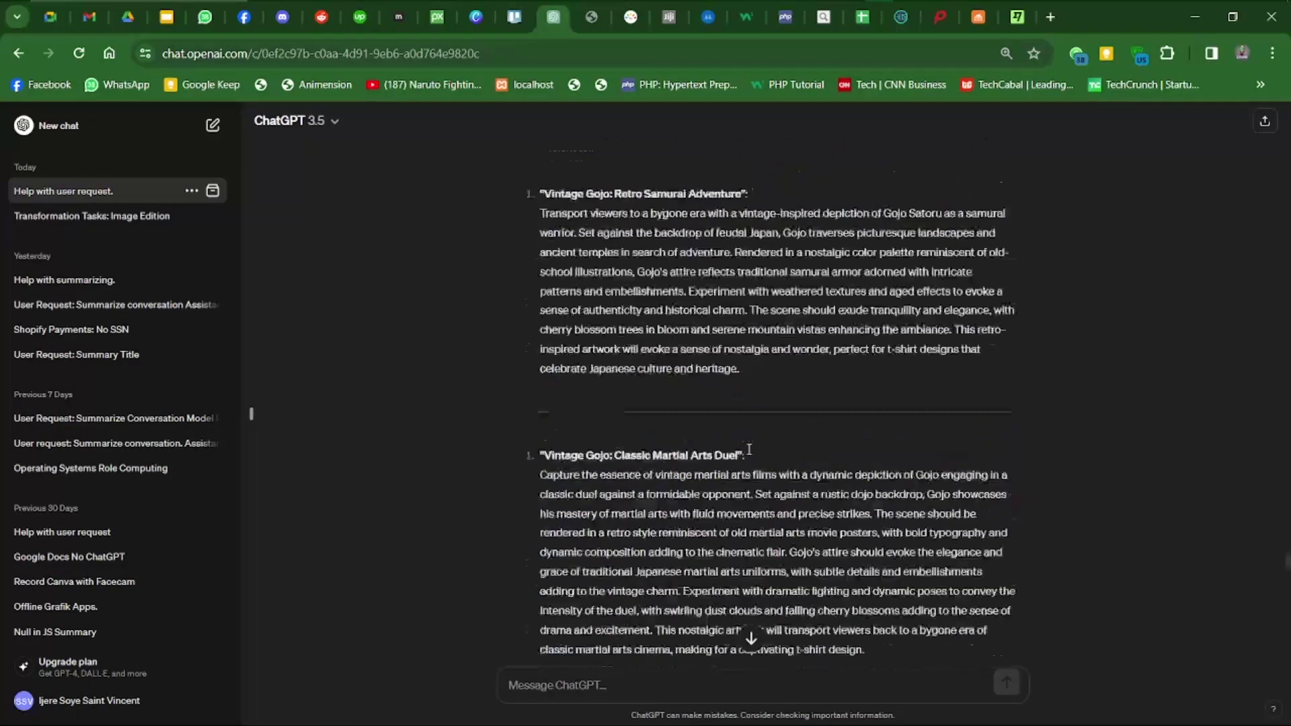
pyautogui.scroll(-3, 748, 448)
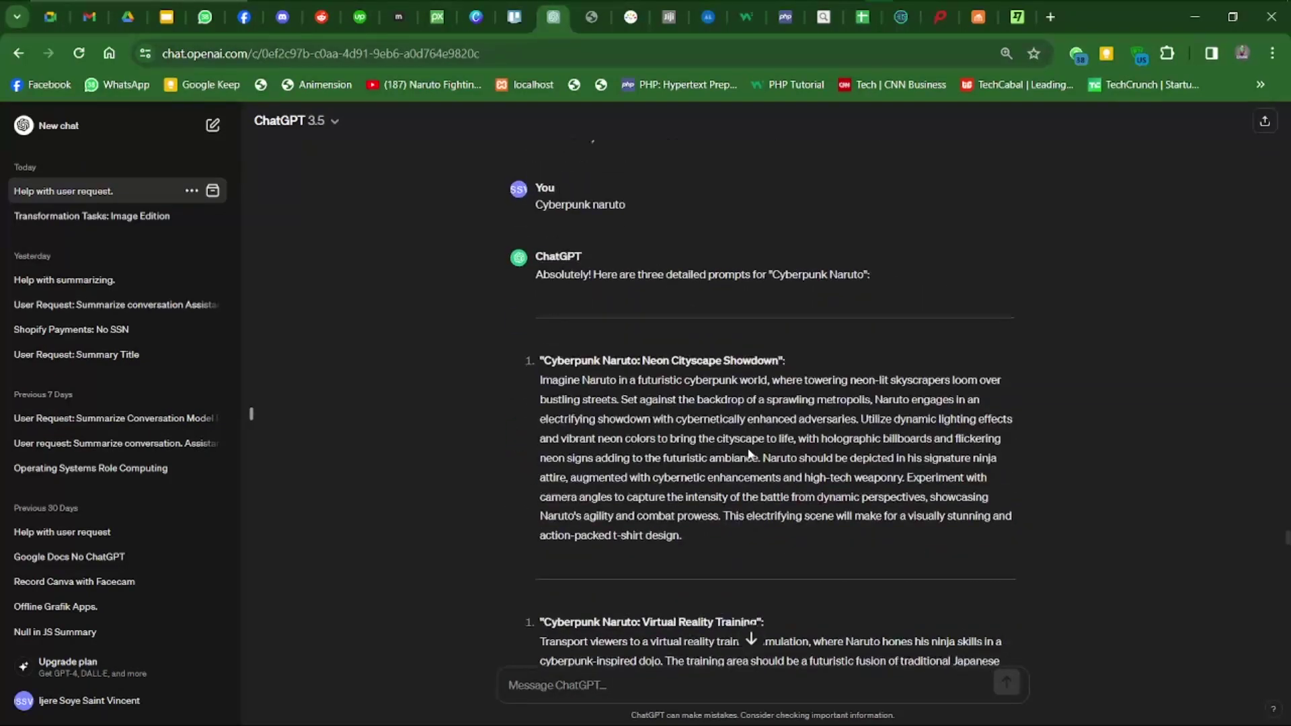
pyautogui.scroll(11, 748, 448)
pyautogui.scroll(10, 748, 448)
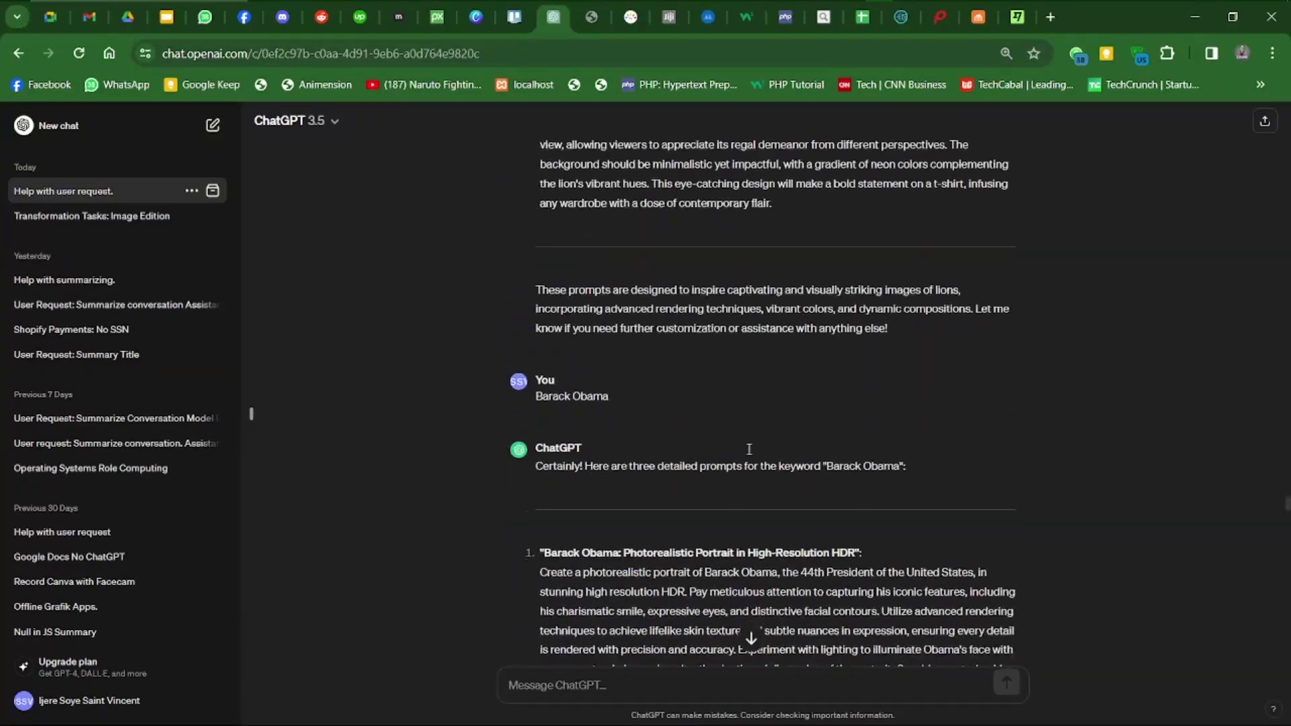
pyautogui.scroll(-2, 519, 531)
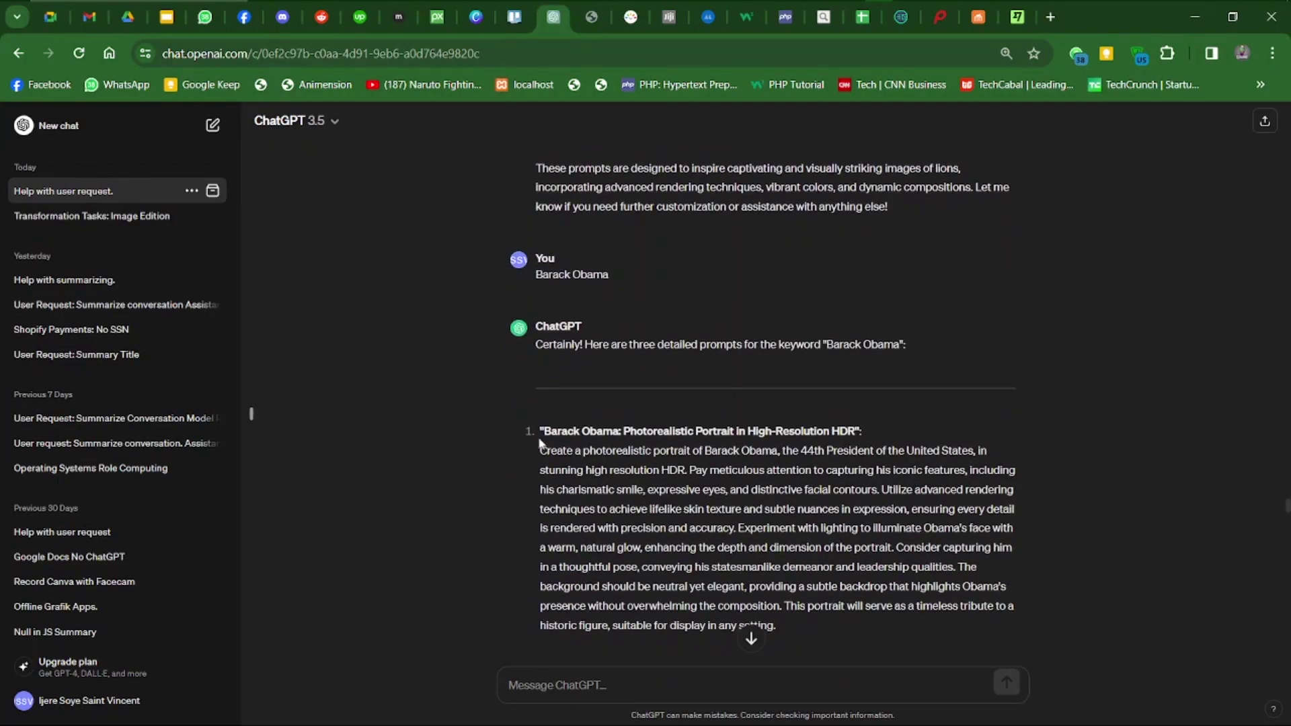
pyautogui.moveTo(541, 431); pyautogui.dragTo(975, 510)
pyautogui.click(635, 471)
pyautogui.scroll(20, 635, 471)
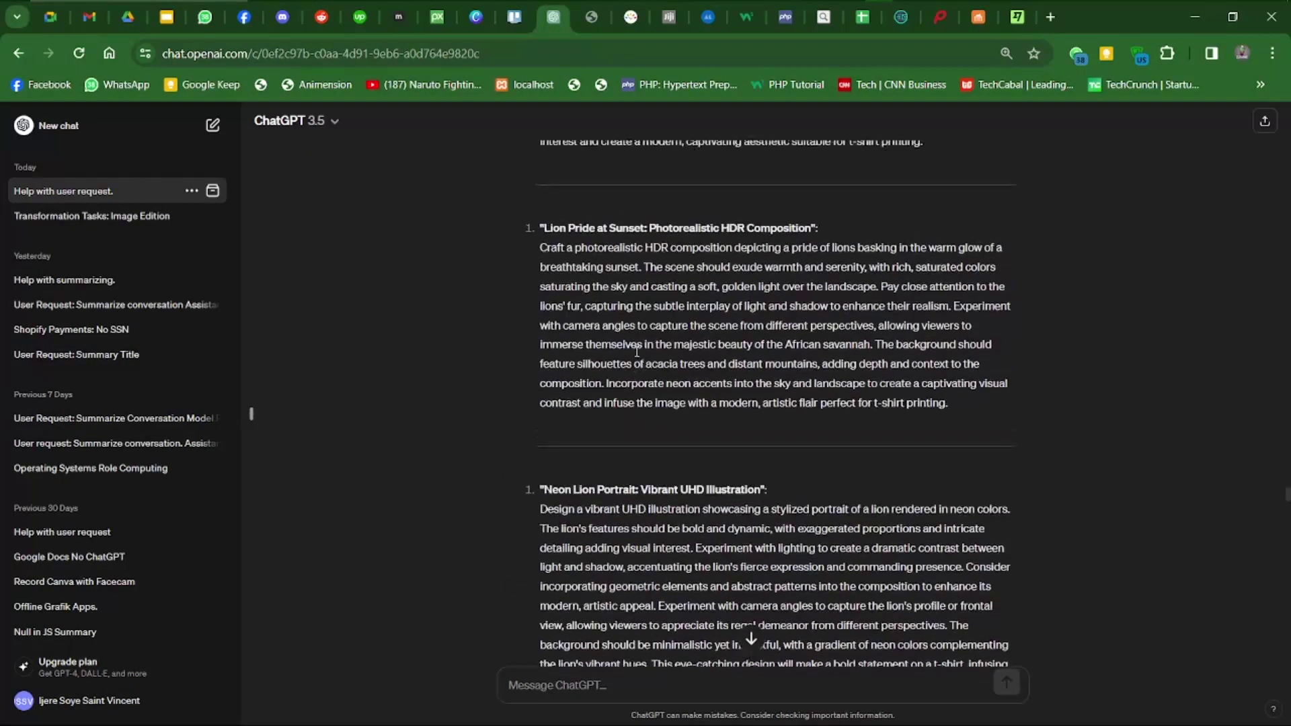
# Step: Highlight the whole prompt-generating-machine instruction that precedes the LION keyword, read it through, and return to the end of the conversation
pyautogui.scroll(3, 638, 357)
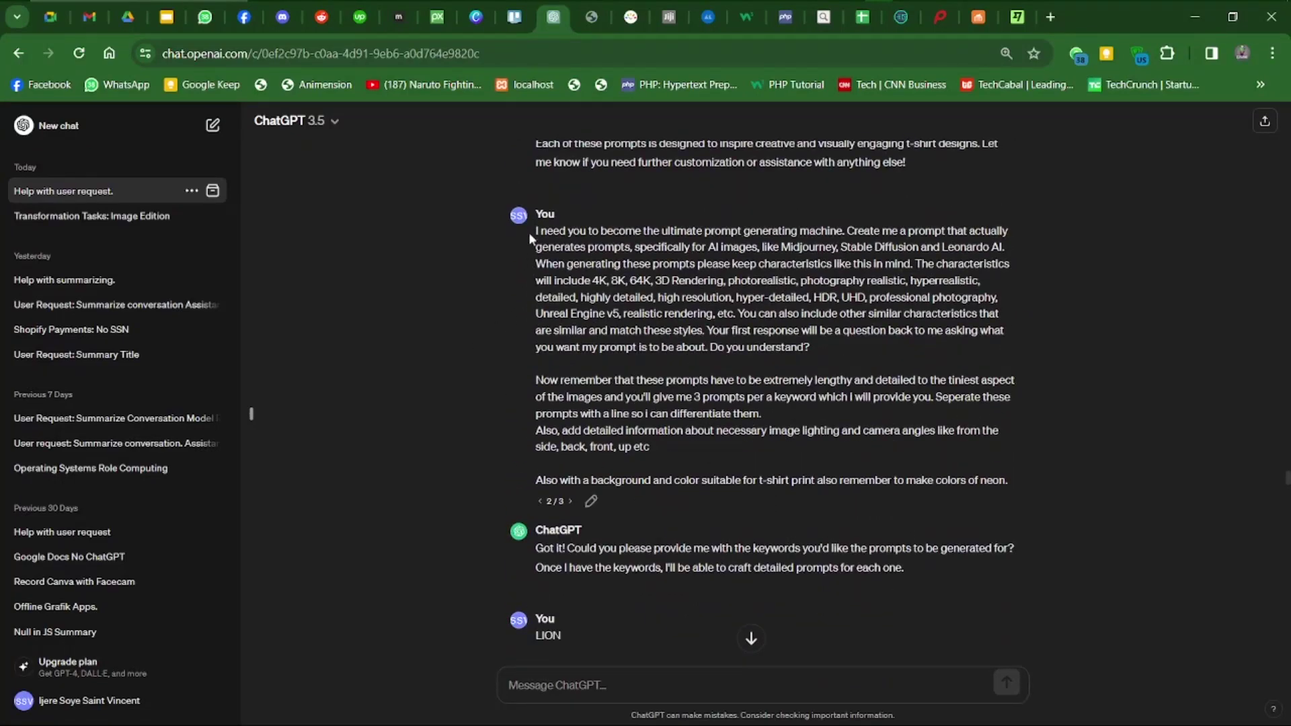
pyautogui.moveTo(529, 232); pyautogui.dragTo(838, 450)
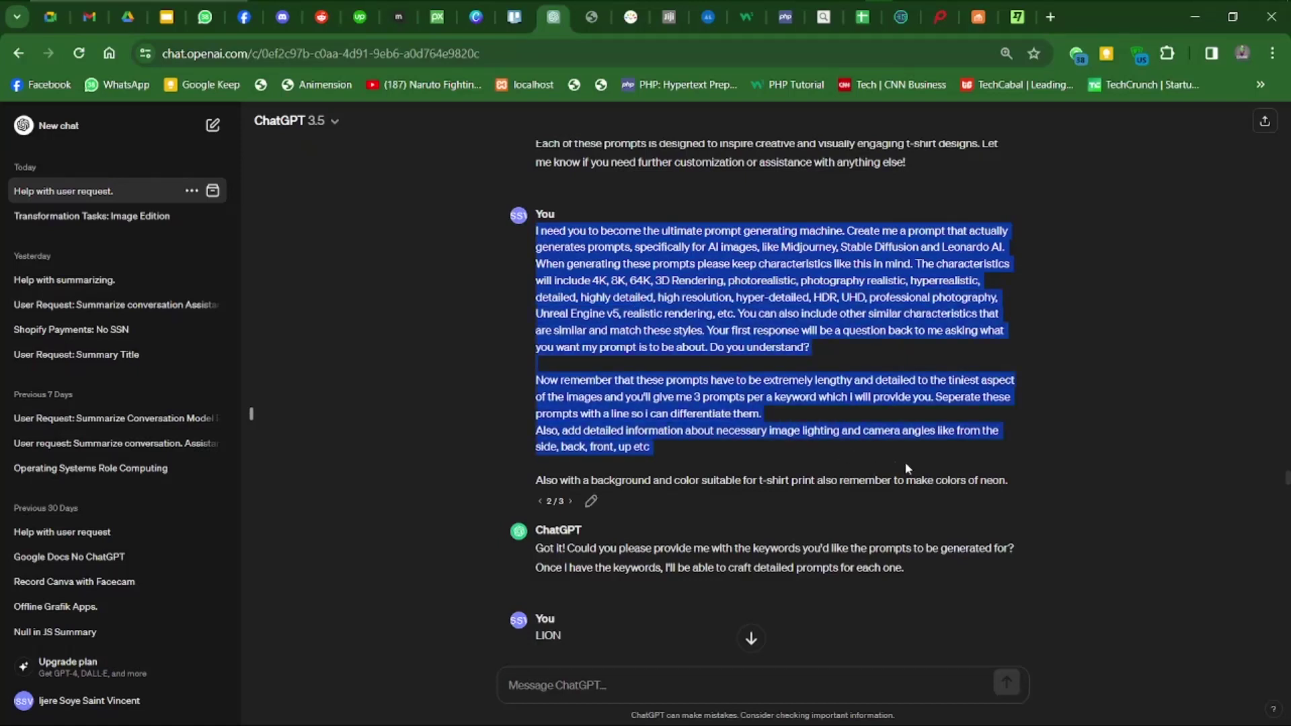
pyautogui.moveTo(993, 473); pyautogui.dragTo(1016, 484)
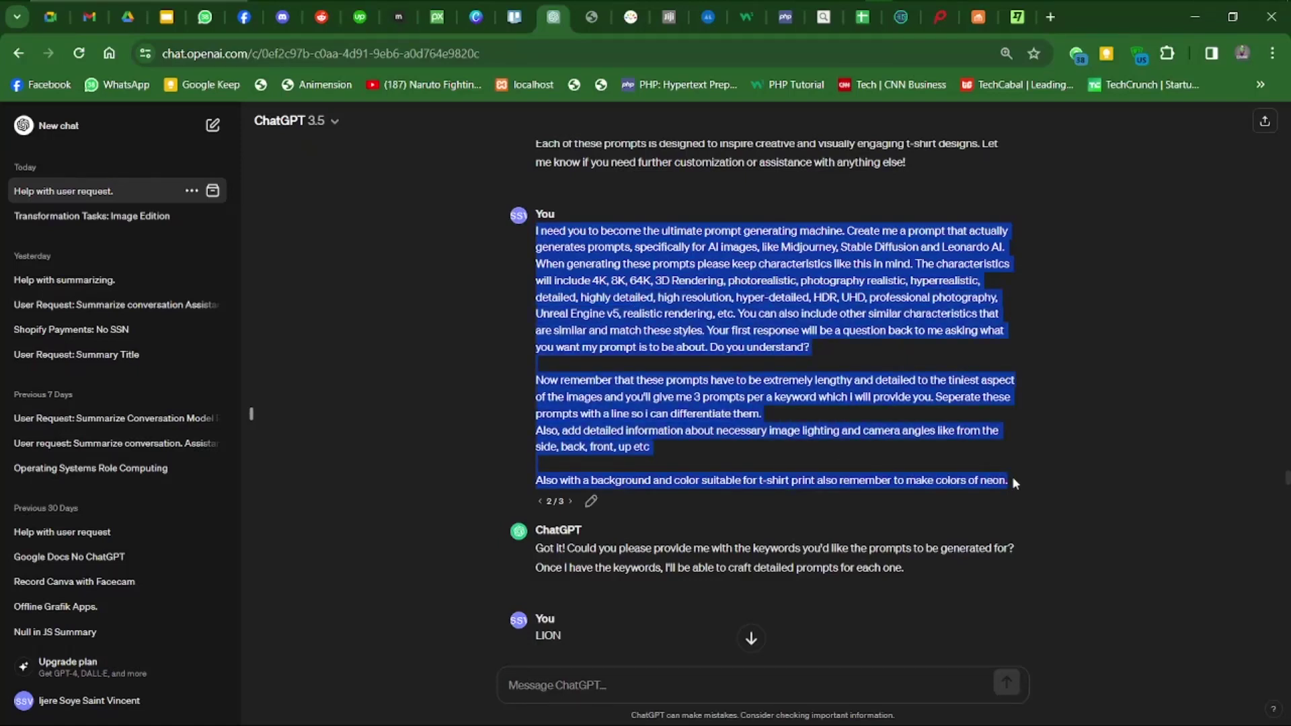
pyautogui.click(694, 277)
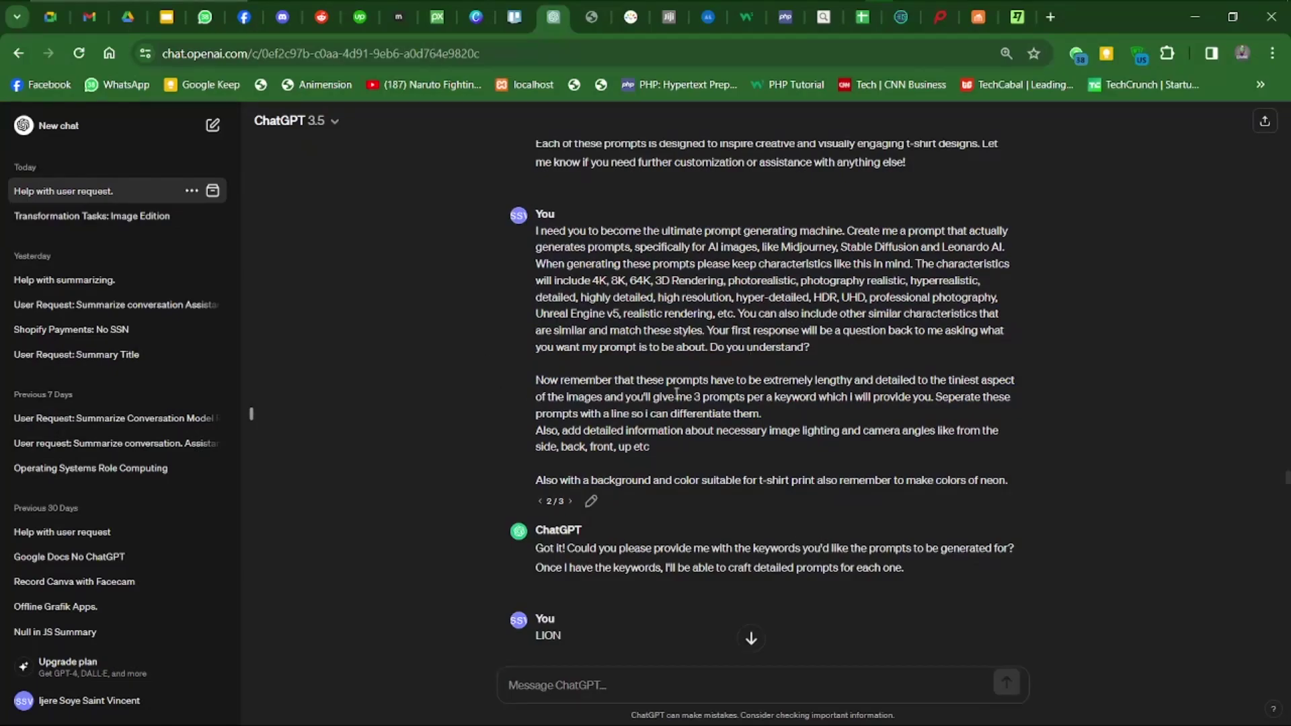
pyautogui.scroll(-3, 676, 393)
pyautogui.scroll(3, 676, 393)
pyautogui.scroll(-15, 704, 336)
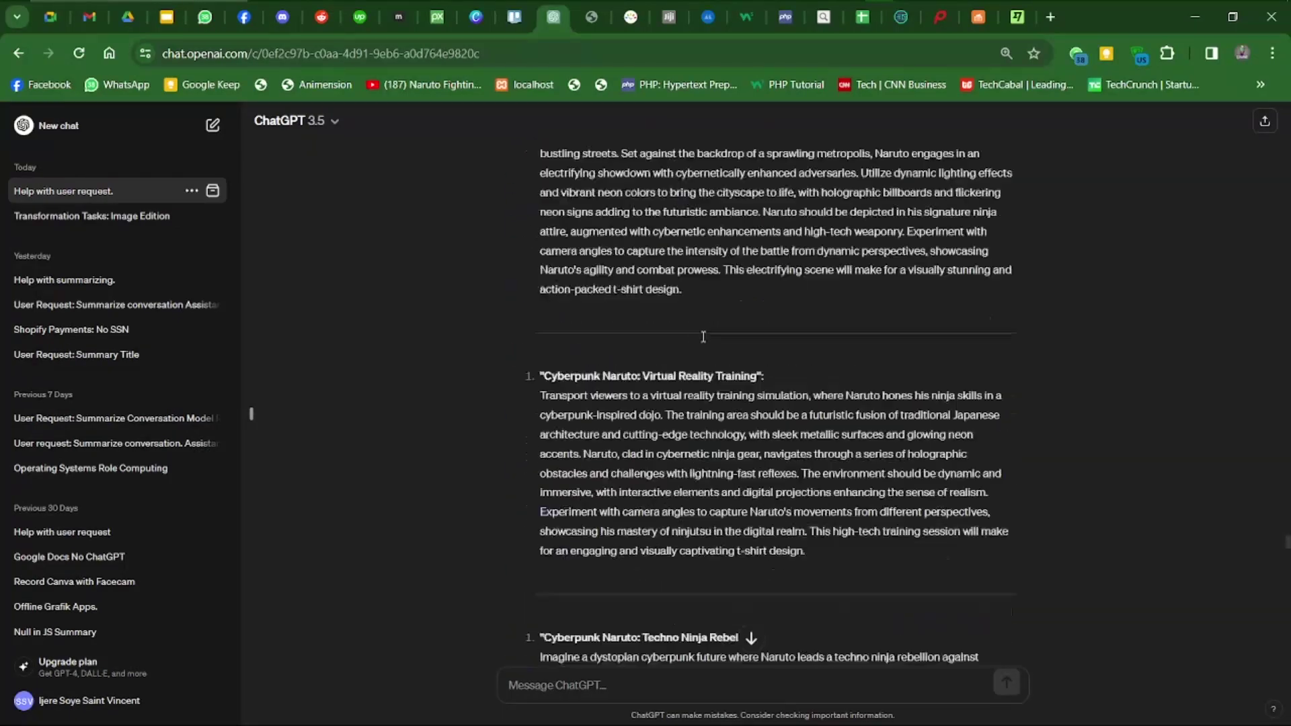
pyautogui.scroll(-15, 704, 336)
pyautogui.scroll(-8, 703, 340)
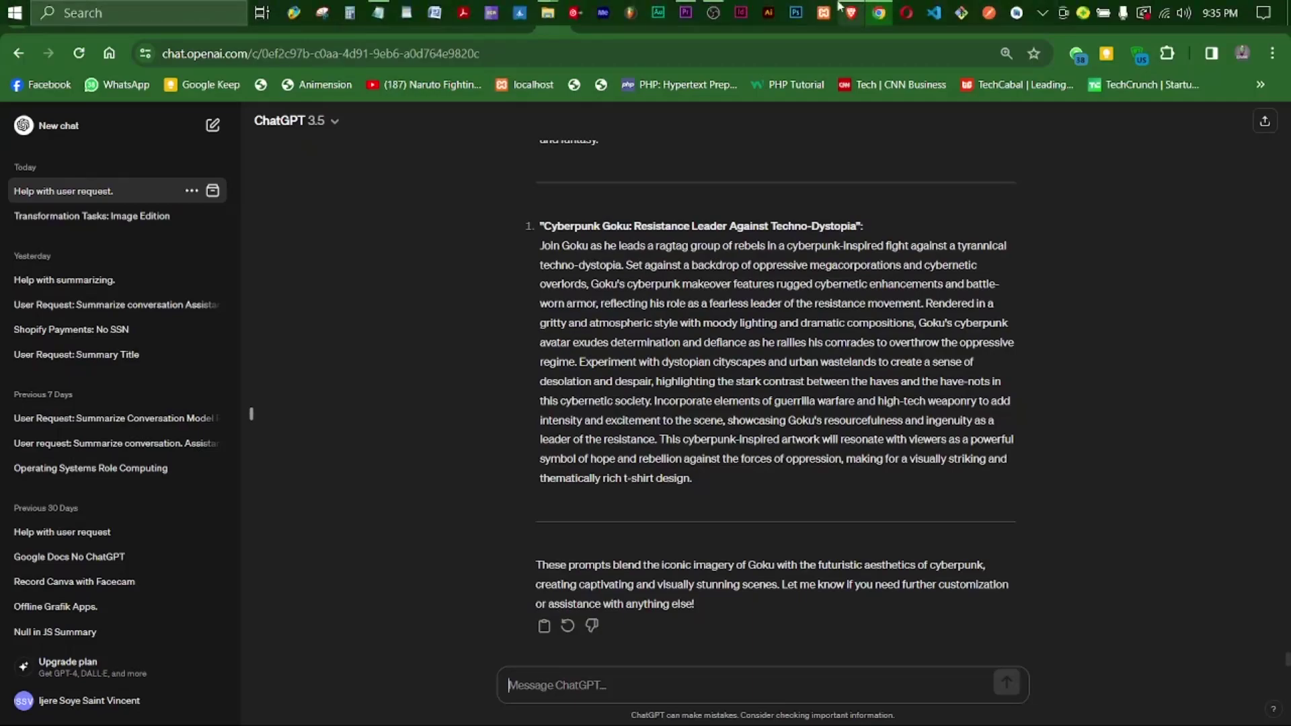
# Step: Switch to Leonardo.Ai, replace the street-artist Goku prompt with the copied Neon Warrior cyberpunk Goku prompt and generate the images
pyautogui.click(851, 11)
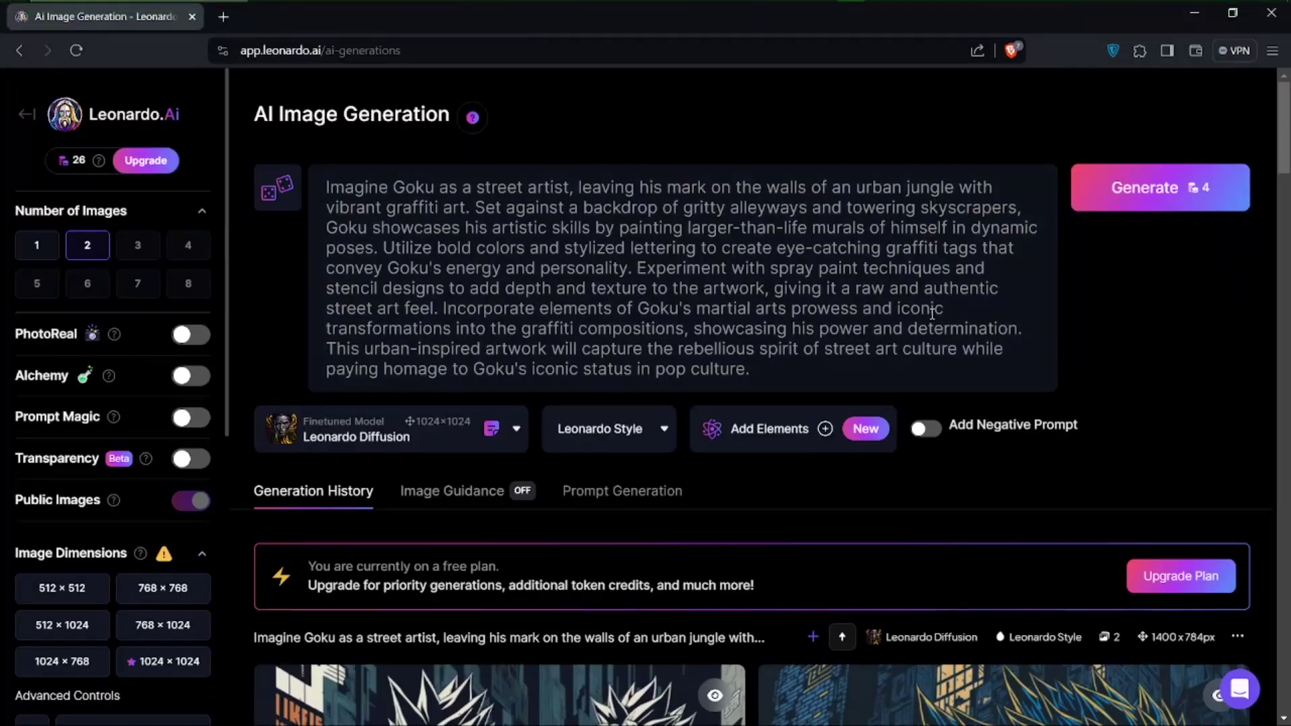
pyautogui.moveTo(752, 369); pyautogui.dragTo(301, 189)
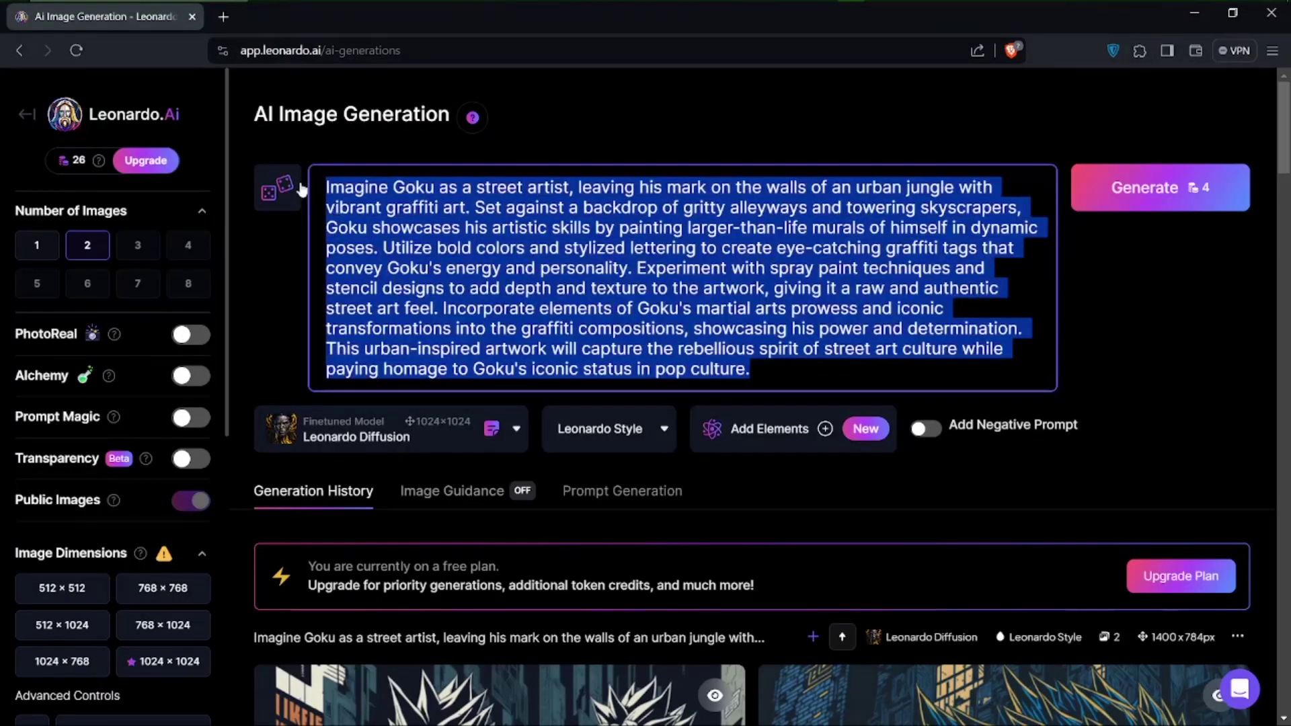
pyautogui.hotkey('ctrl', 'v')
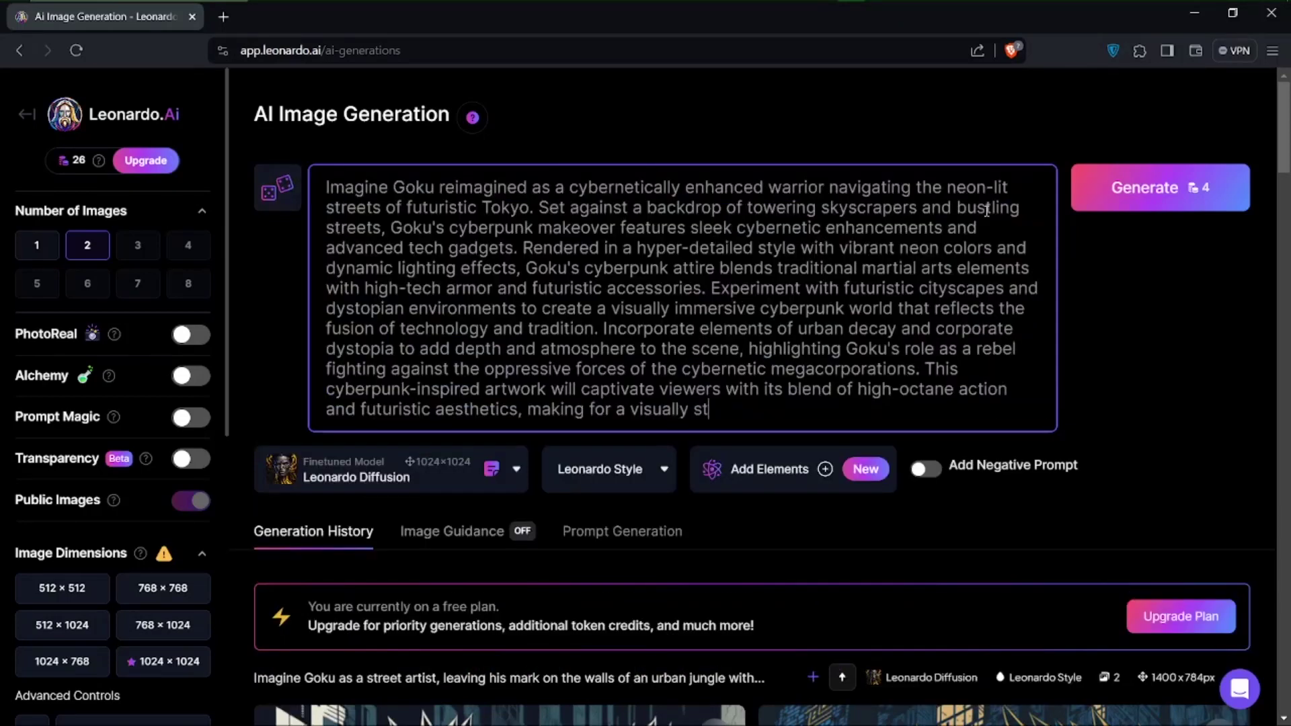
pyautogui.click(1136, 185)
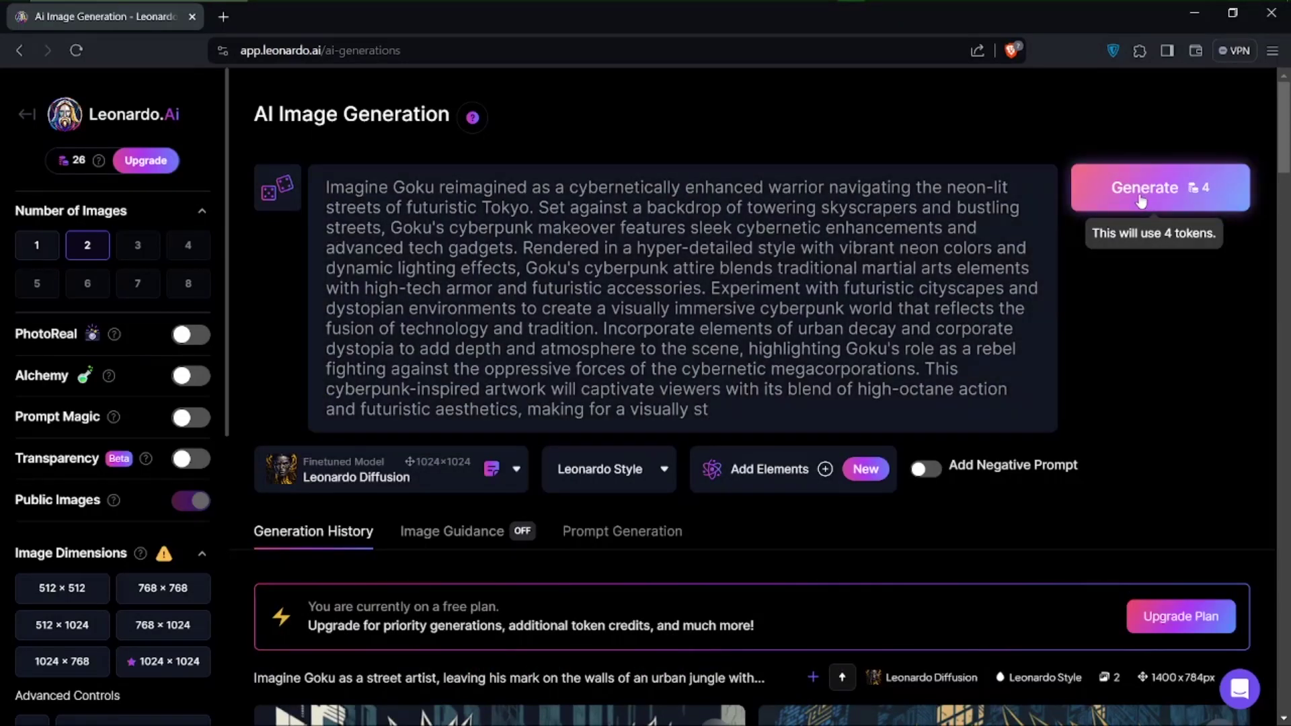
# Step: View both street-artist Goku images enlarged, one after the other, while the cyberpunk Goku images generate
pyautogui.scroll(-5, 636, 551)
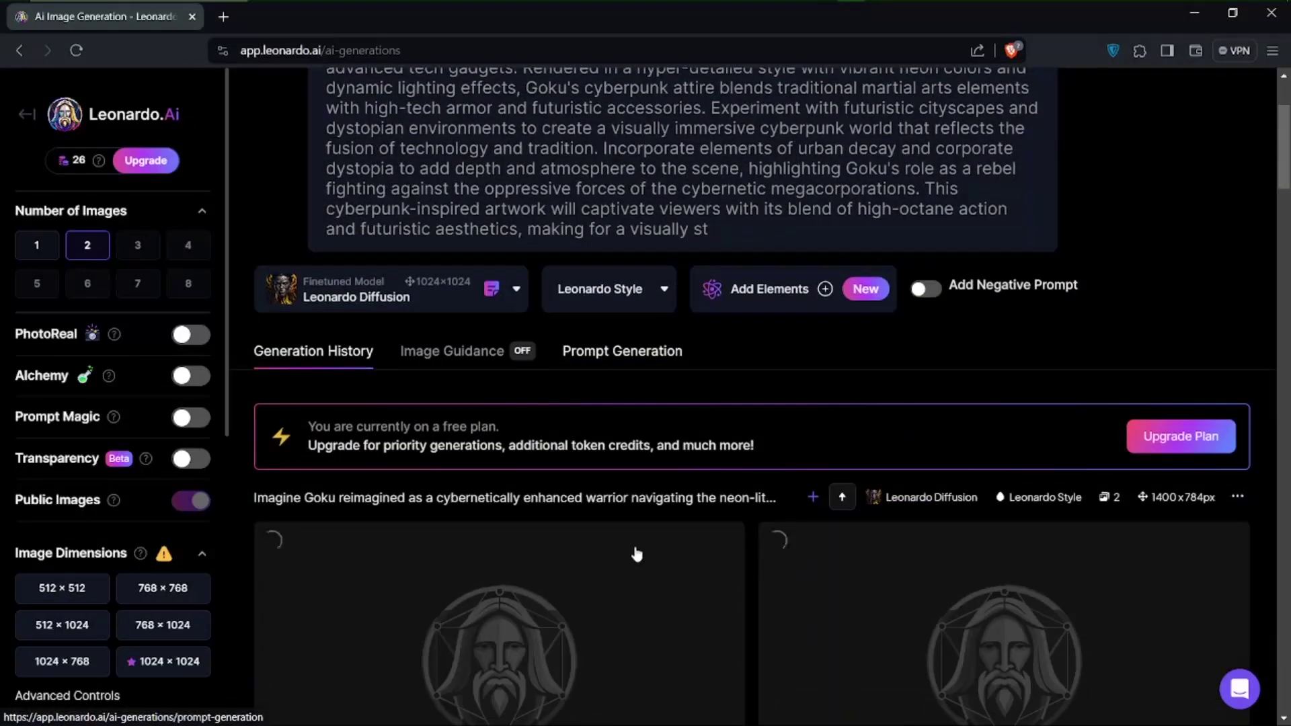
pyautogui.scroll(-5, 635, 546)
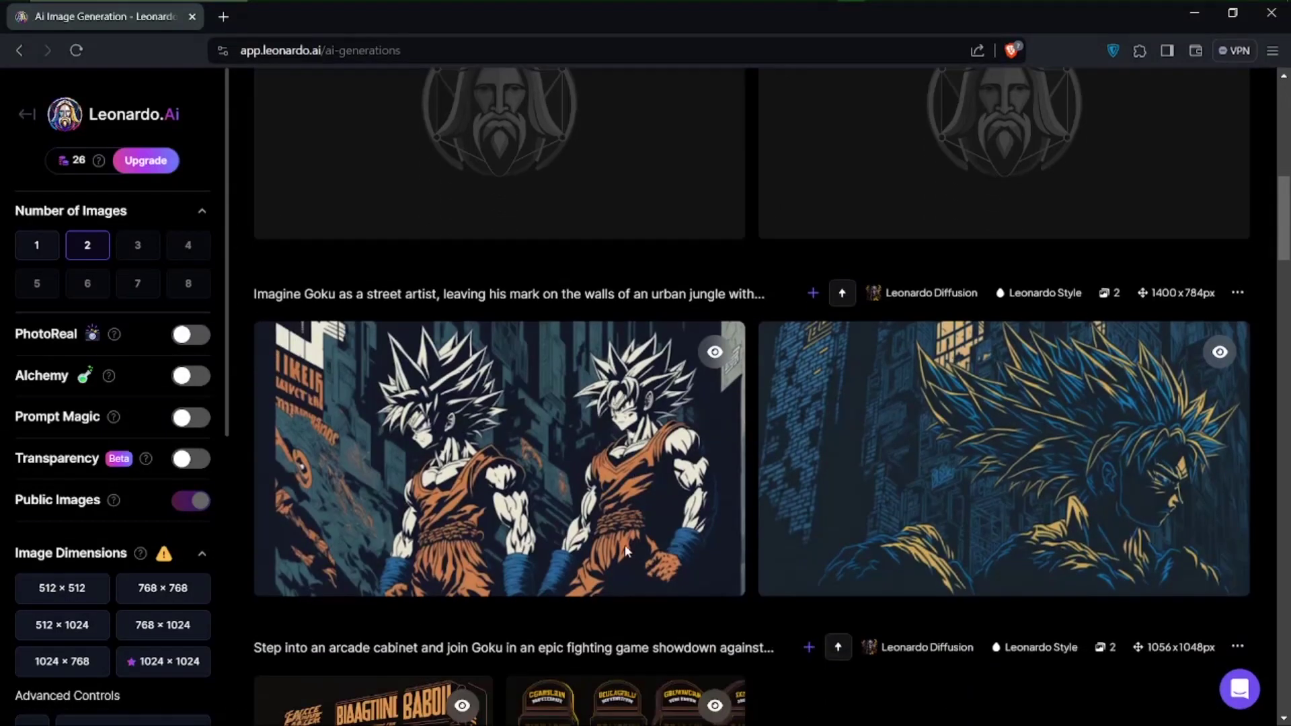
pyautogui.click(506, 486)
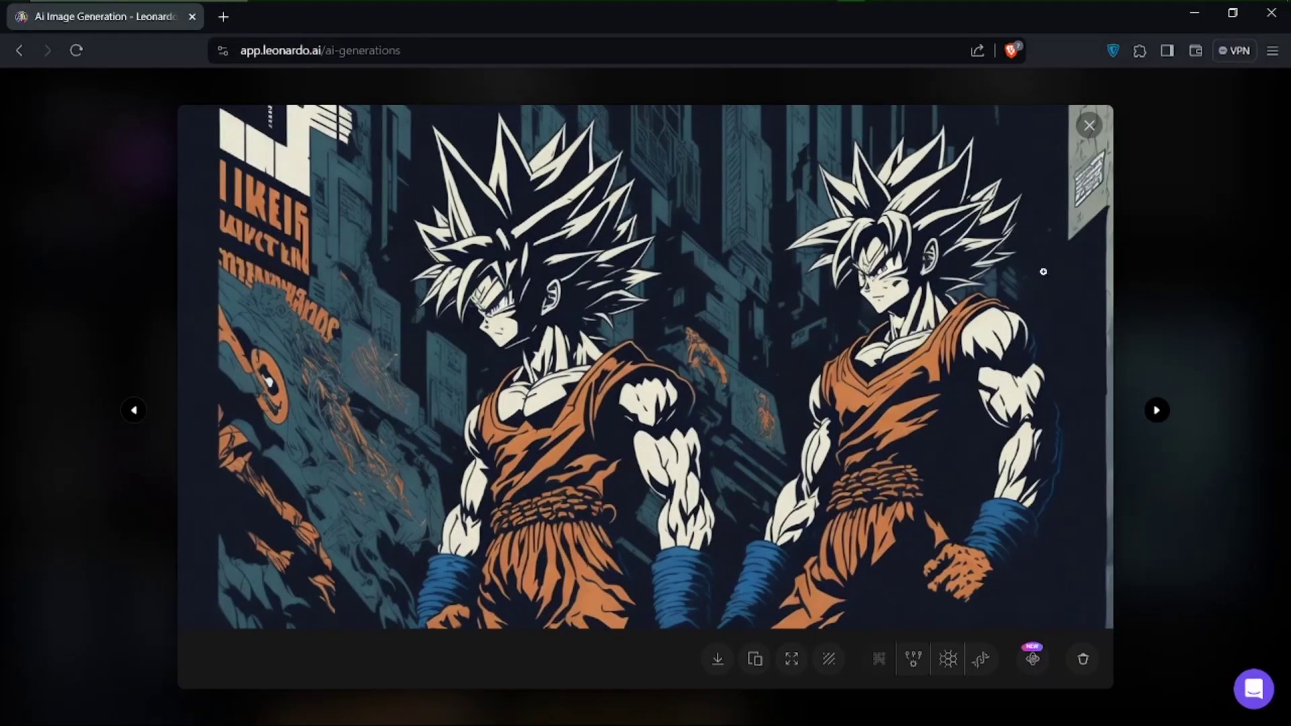
pyautogui.click(1090, 126)
pyautogui.click(1072, 431)
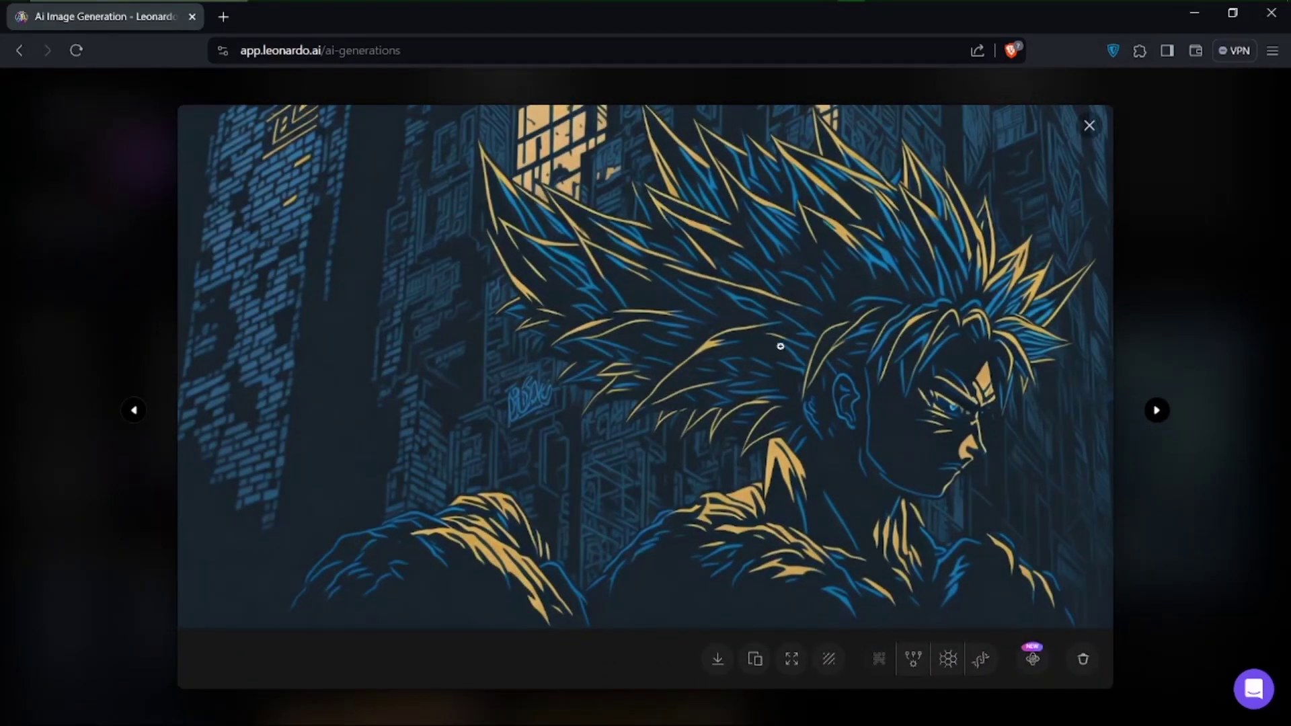
pyautogui.click(1090, 126)
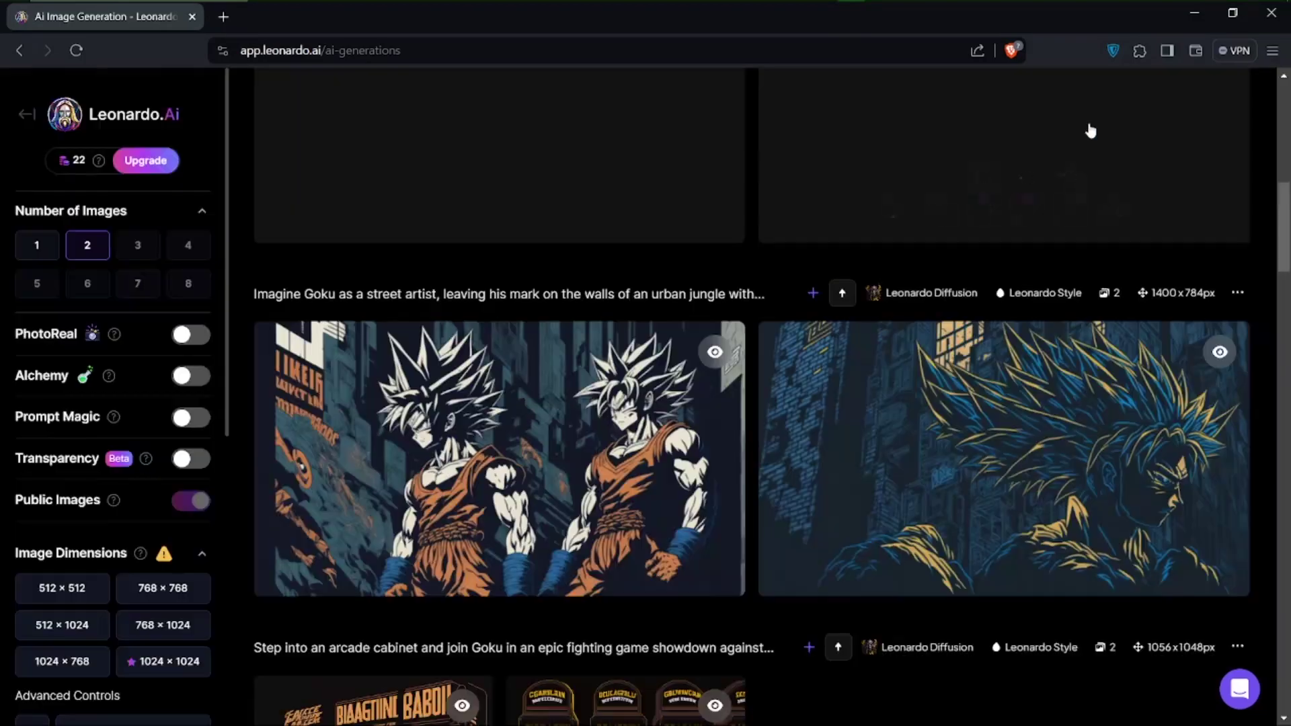
# Step: Examine the two new cyberpunk Goku images and browse the generation history down to the Naruto and Barack Obama sets
pyautogui.scroll(4, 921, 284)
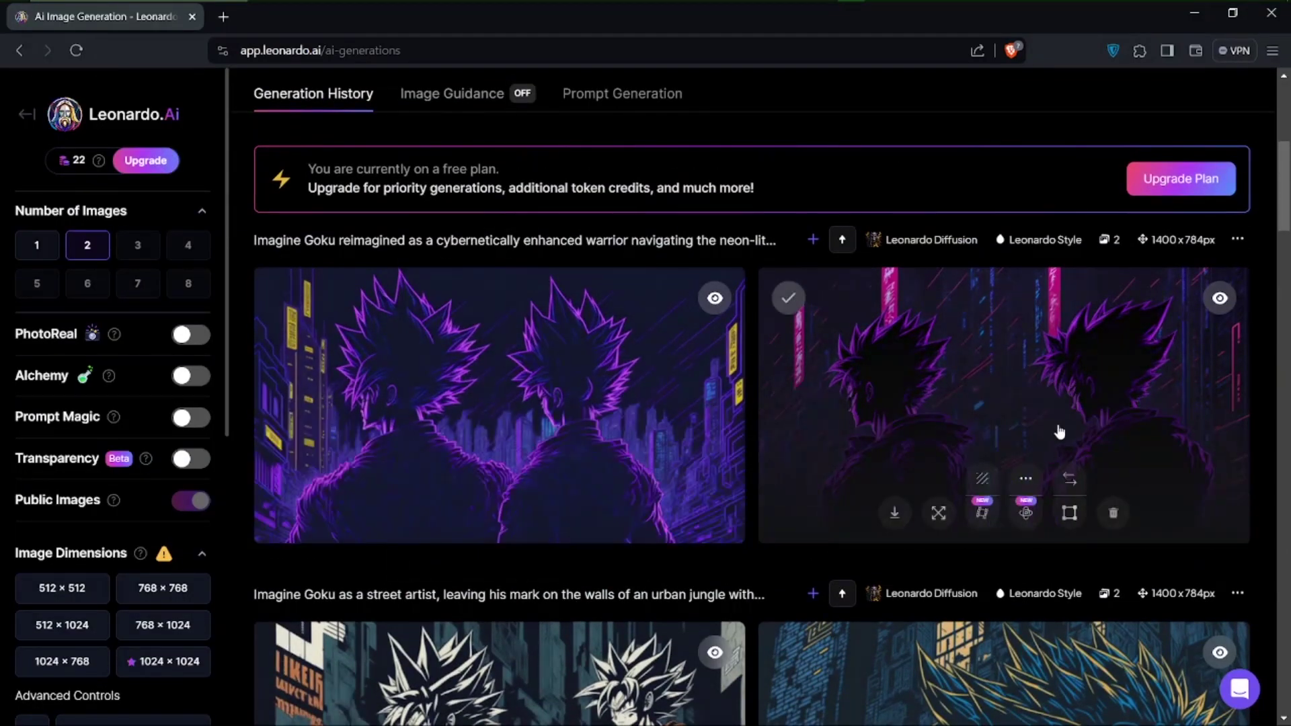
pyautogui.moveTo(691, 422)
pyautogui.scroll(4, 741, 383)
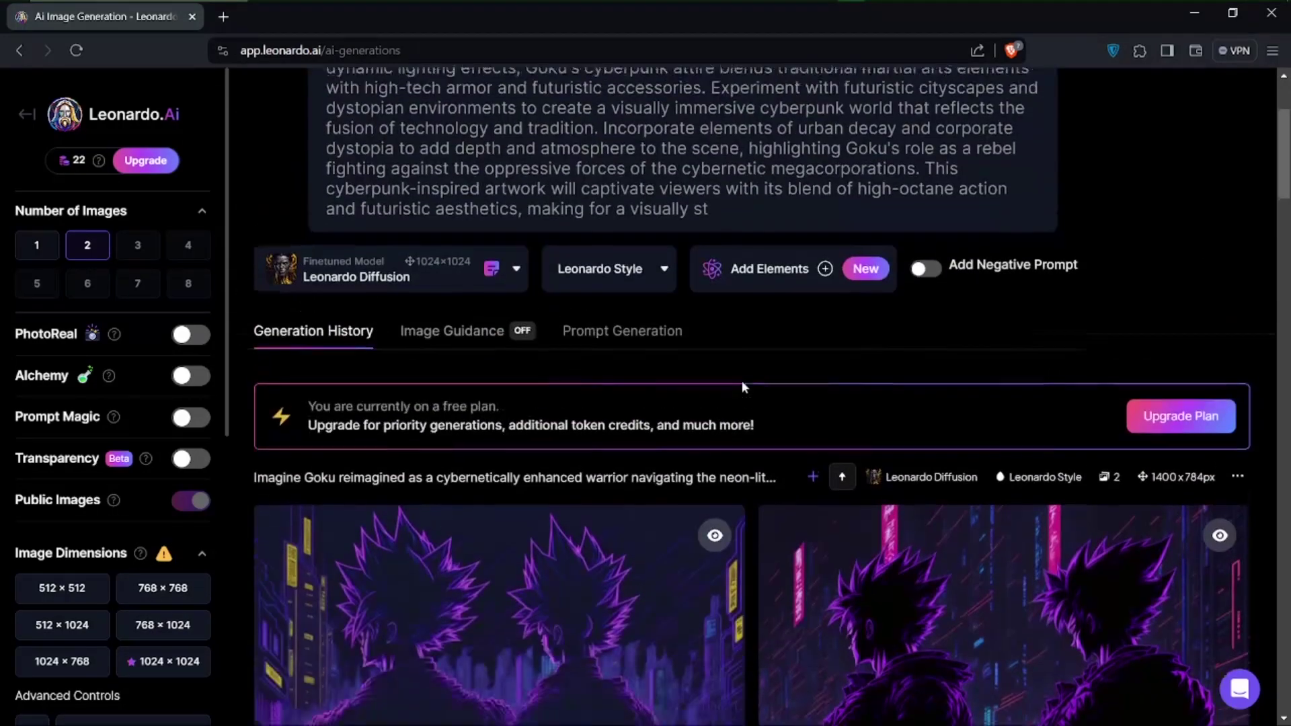
pyautogui.scroll(-4, 691, 541)
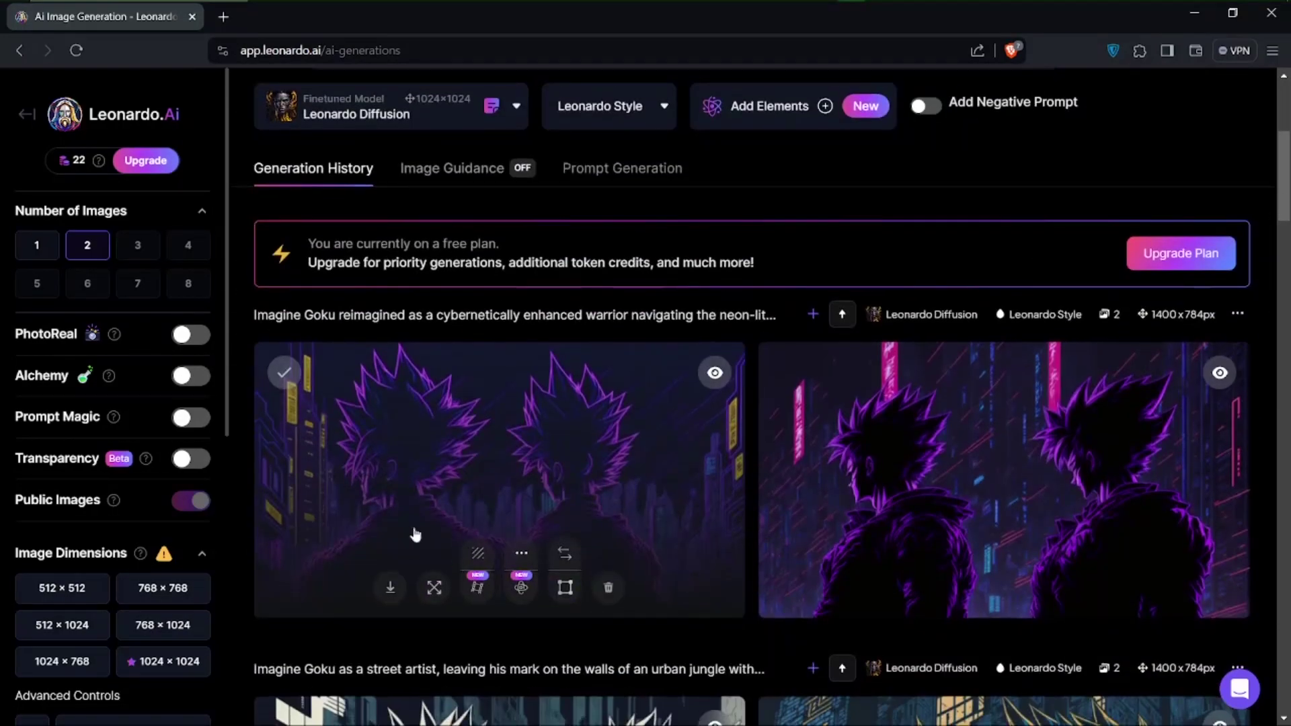
pyautogui.moveTo(453, 433)
pyautogui.scroll(-20, 850, 514)
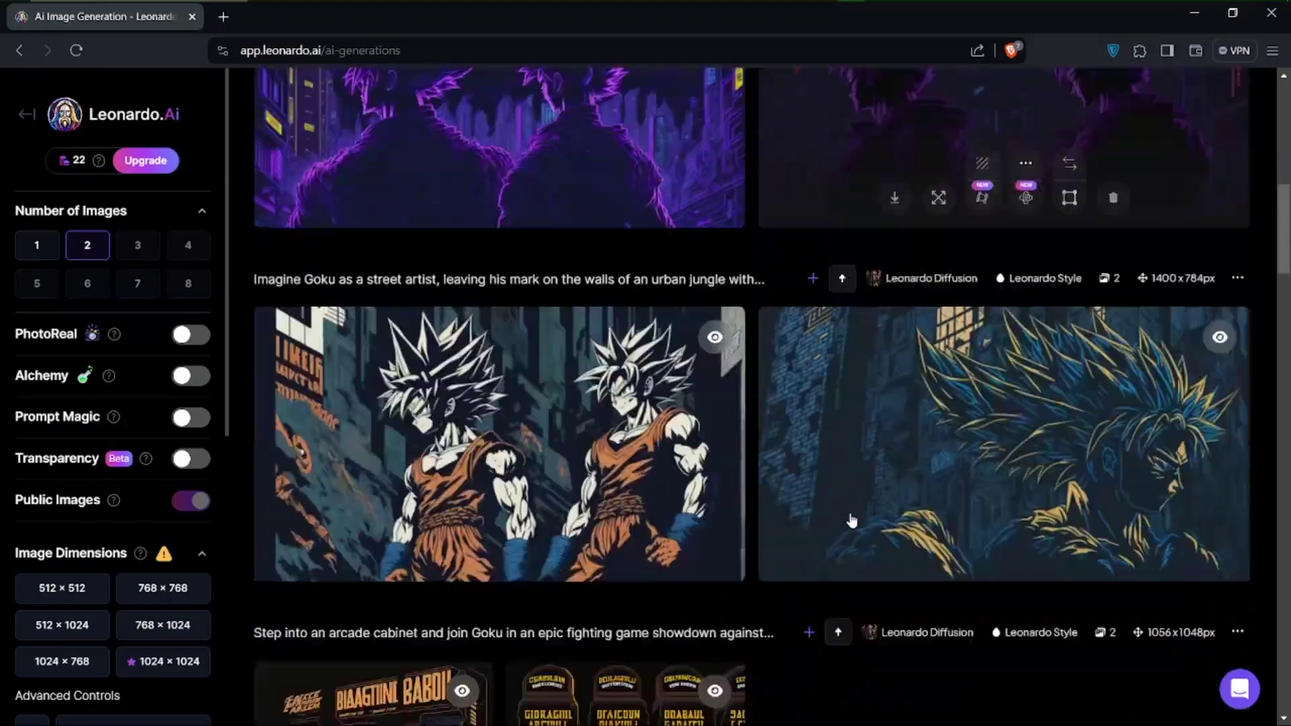
pyautogui.scroll(-8, 850, 518)
pyautogui.scroll(17, 850, 518)
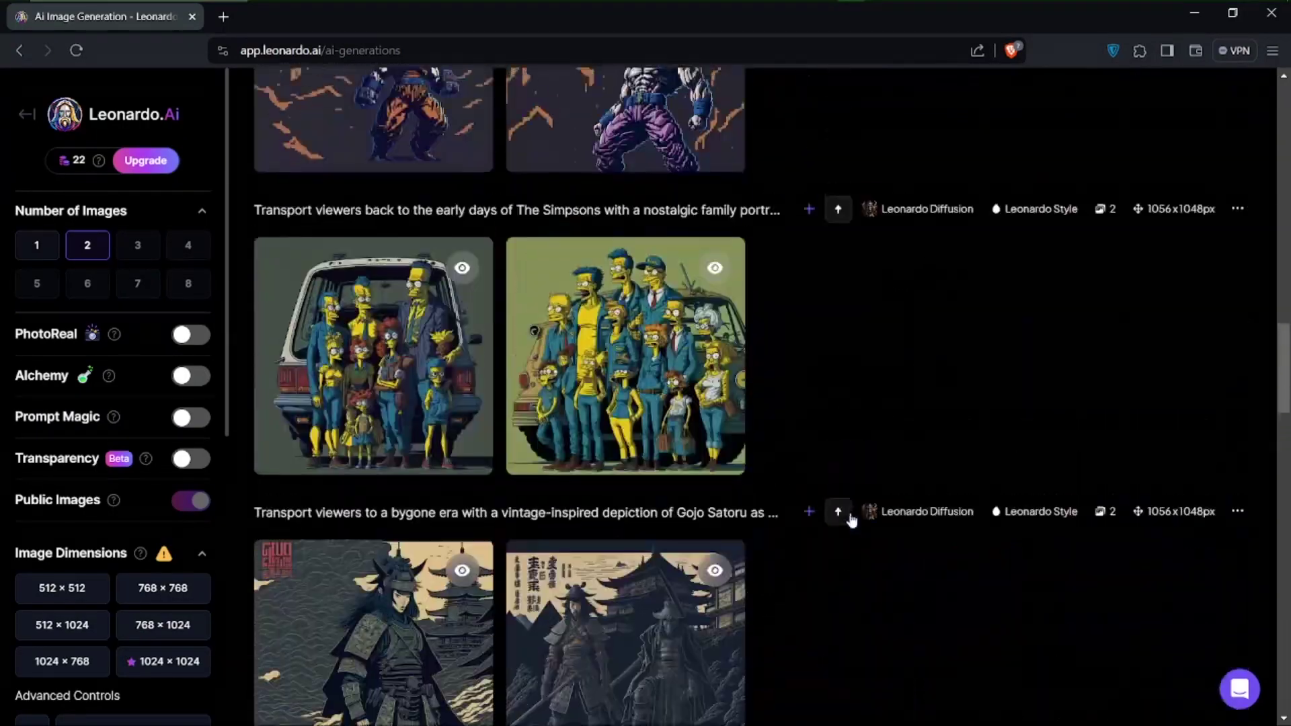
pyautogui.scroll(-9, 850, 518)
pyautogui.scroll(-14, 849, 519)
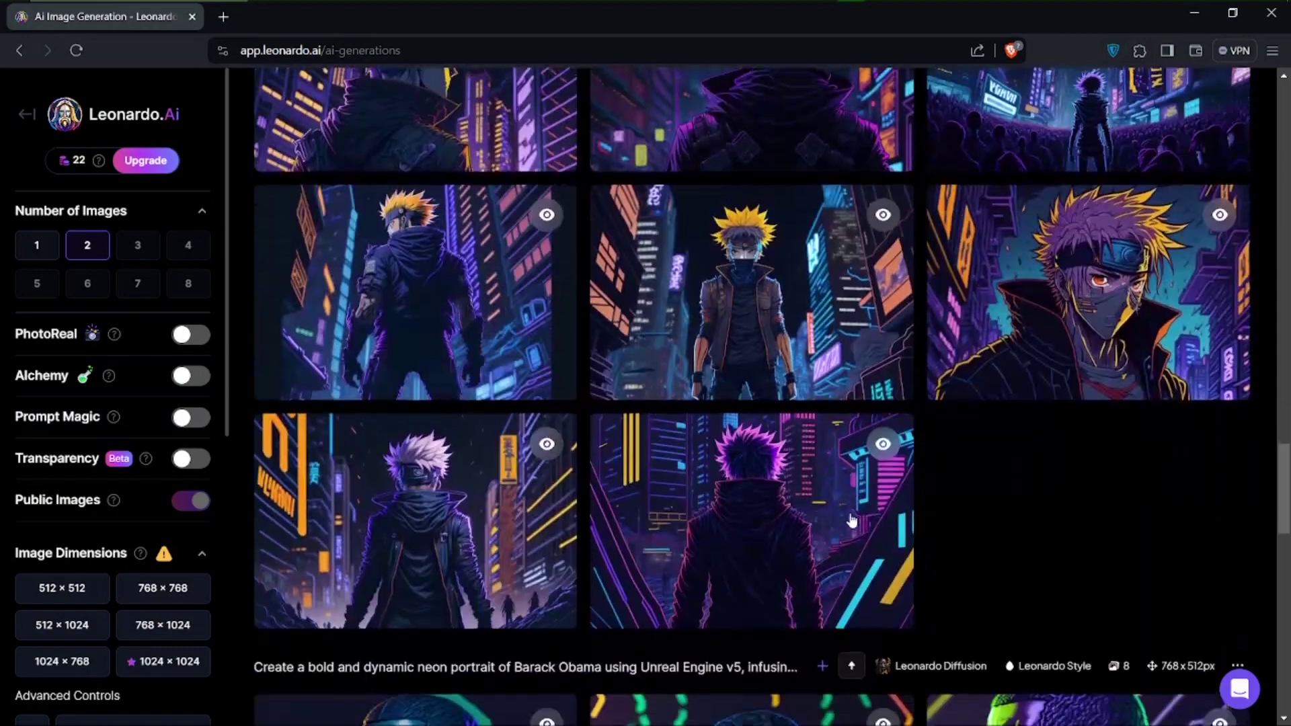
# Step: Examine the cyberpunk Naruto images and the neon Barack Obama portraits in the generation history
pyautogui.scroll(1, 605, 582)
pyautogui.scroll(3, 606, 582)
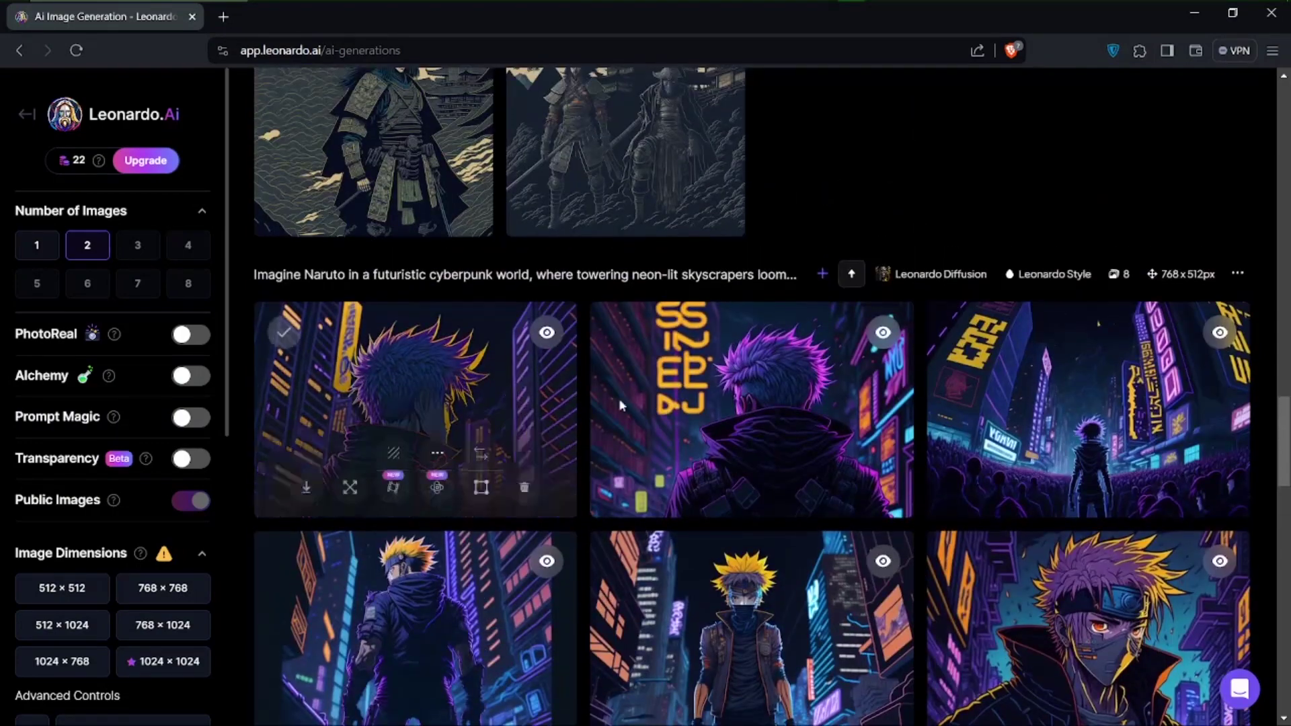
pyautogui.scroll(-3, 542, 684)
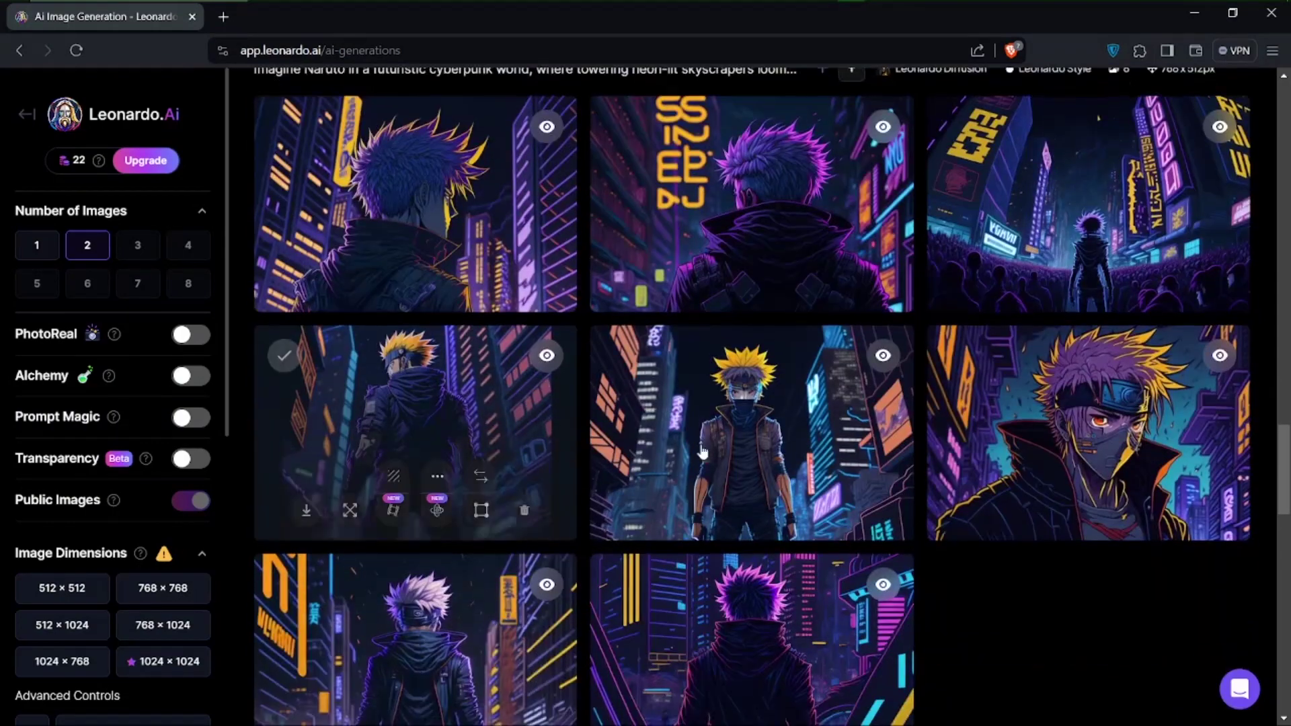
pyautogui.scroll(-2, 512, 627)
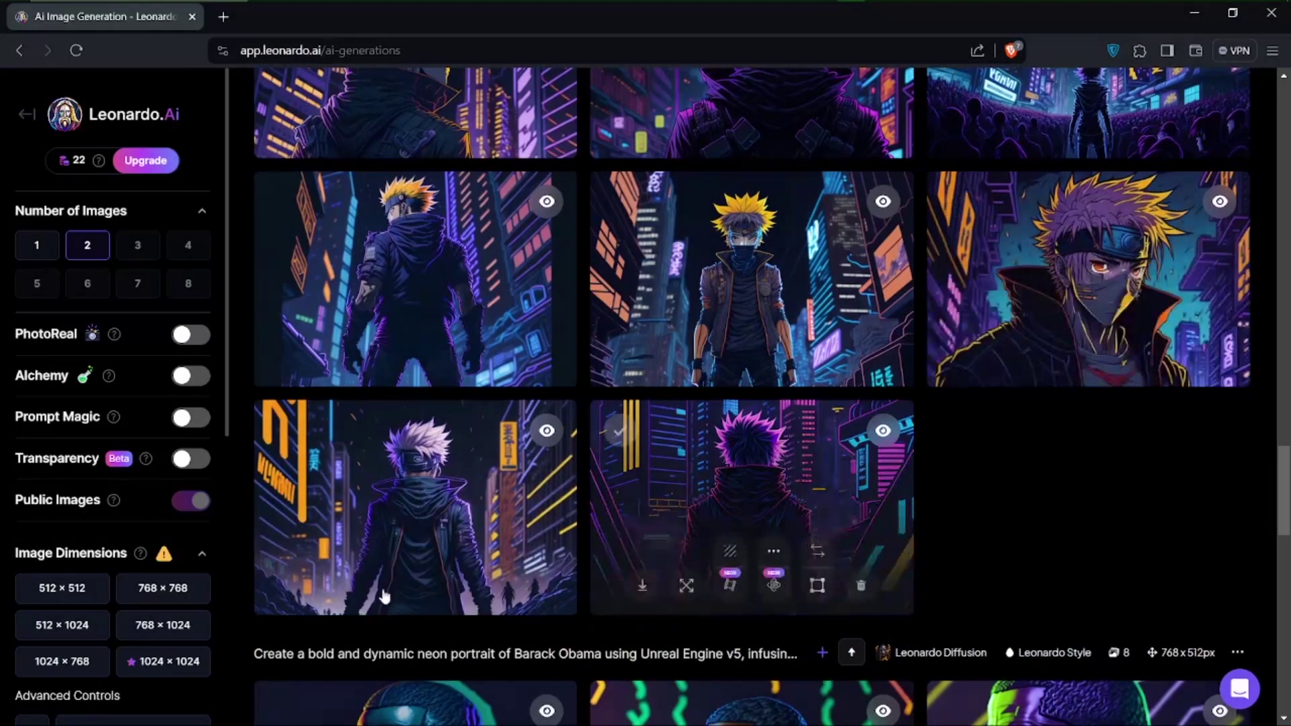
pyautogui.scroll(-12, 385, 595)
pyautogui.scroll(11, 385, 595)
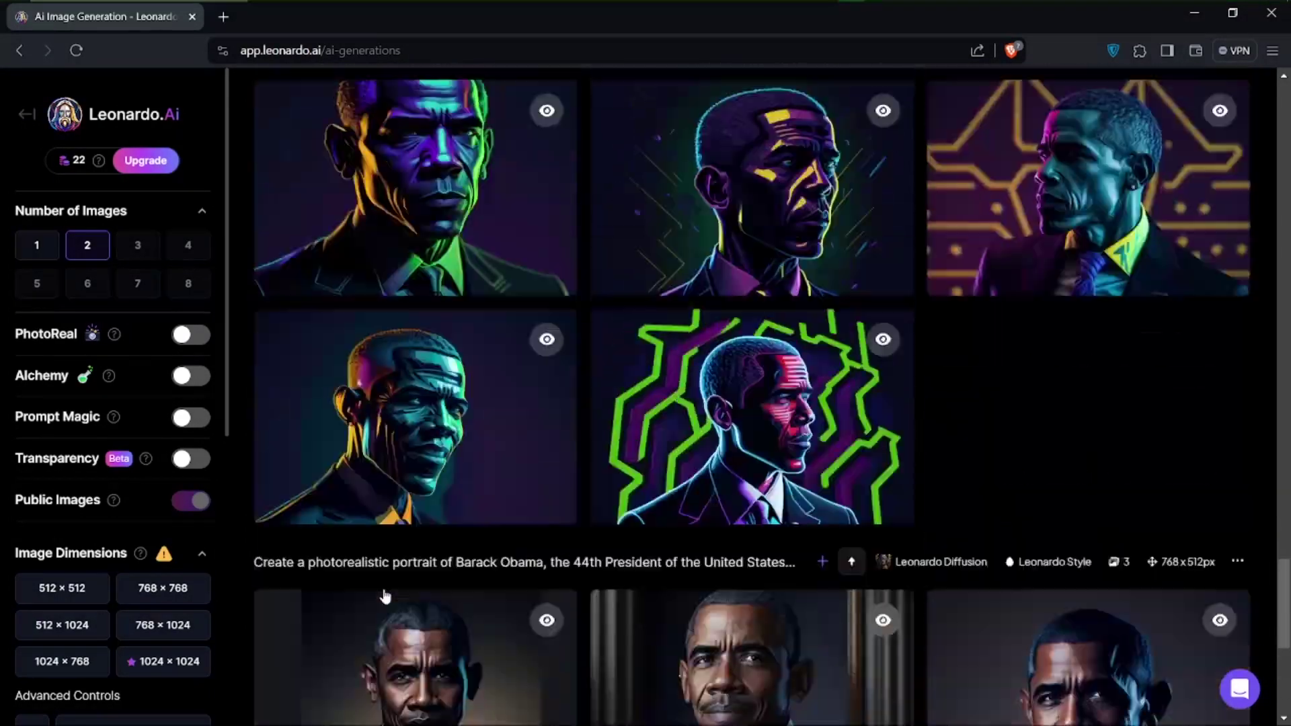
pyautogui.scroll(-5, 385, 597)
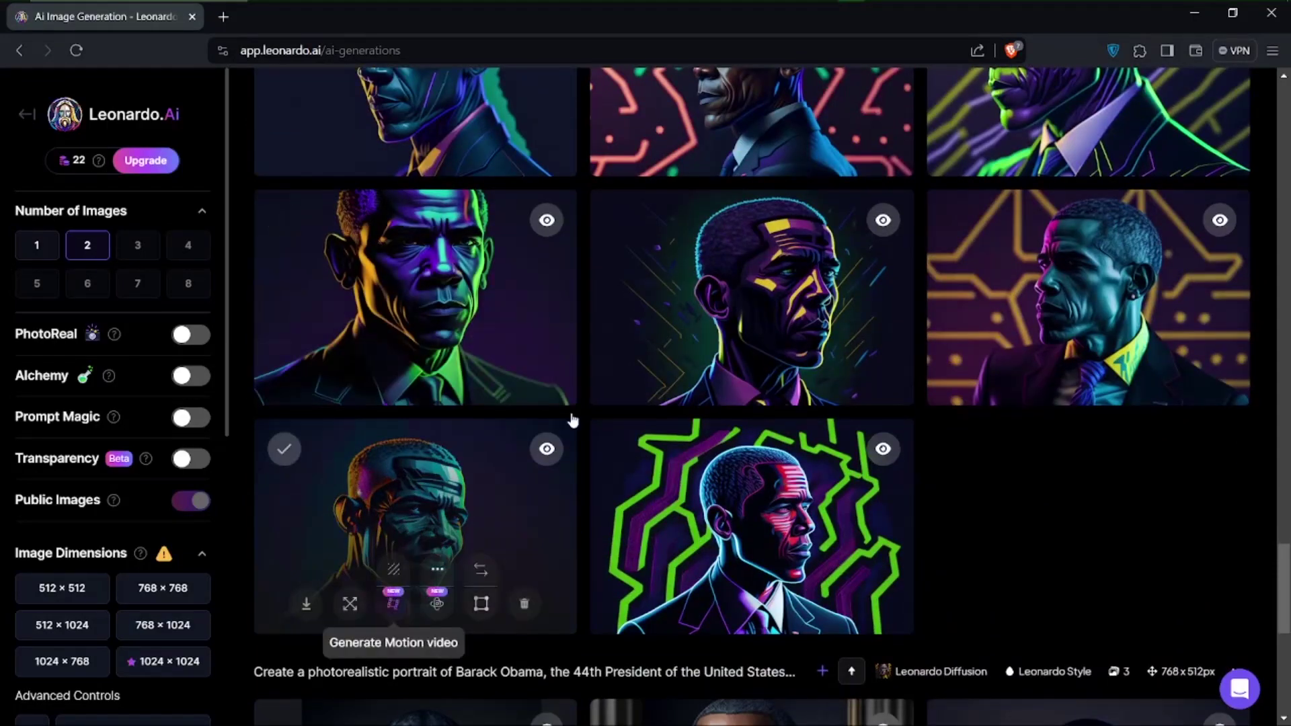
pyautogui.scroll(3, 834, 302)
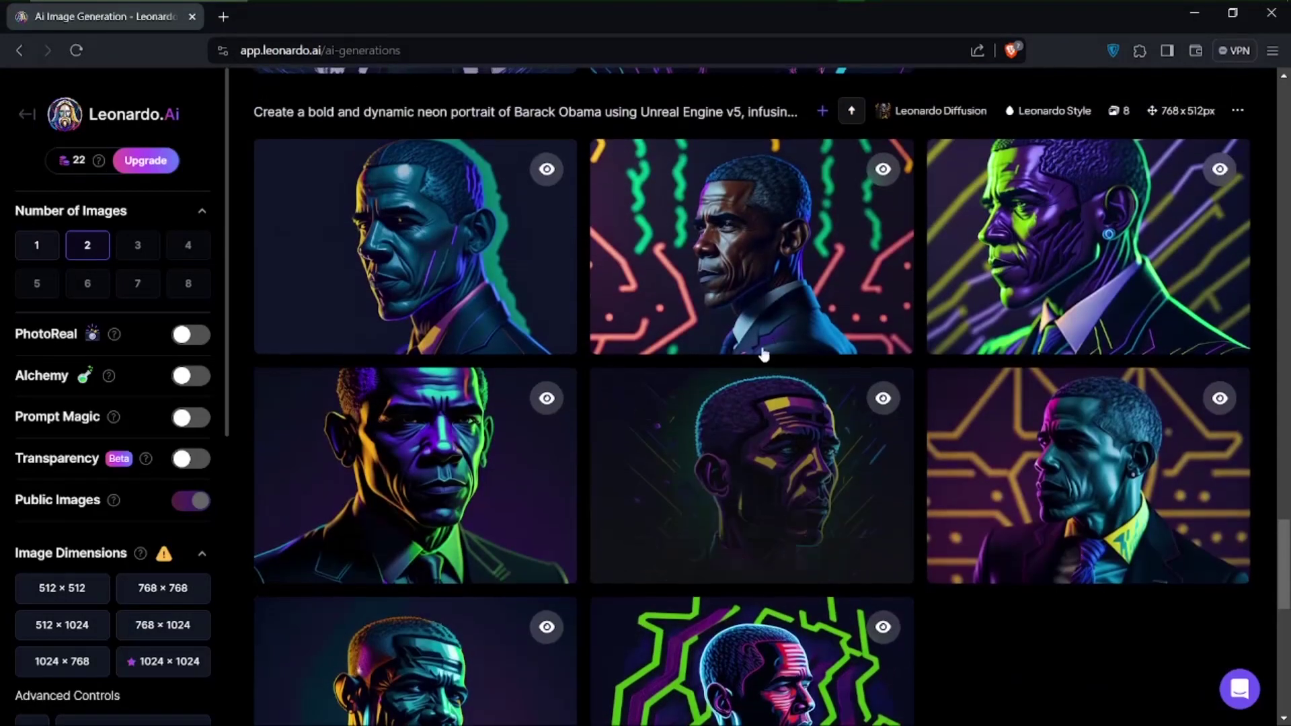
pyautogui.scroll(1, 767, 340)
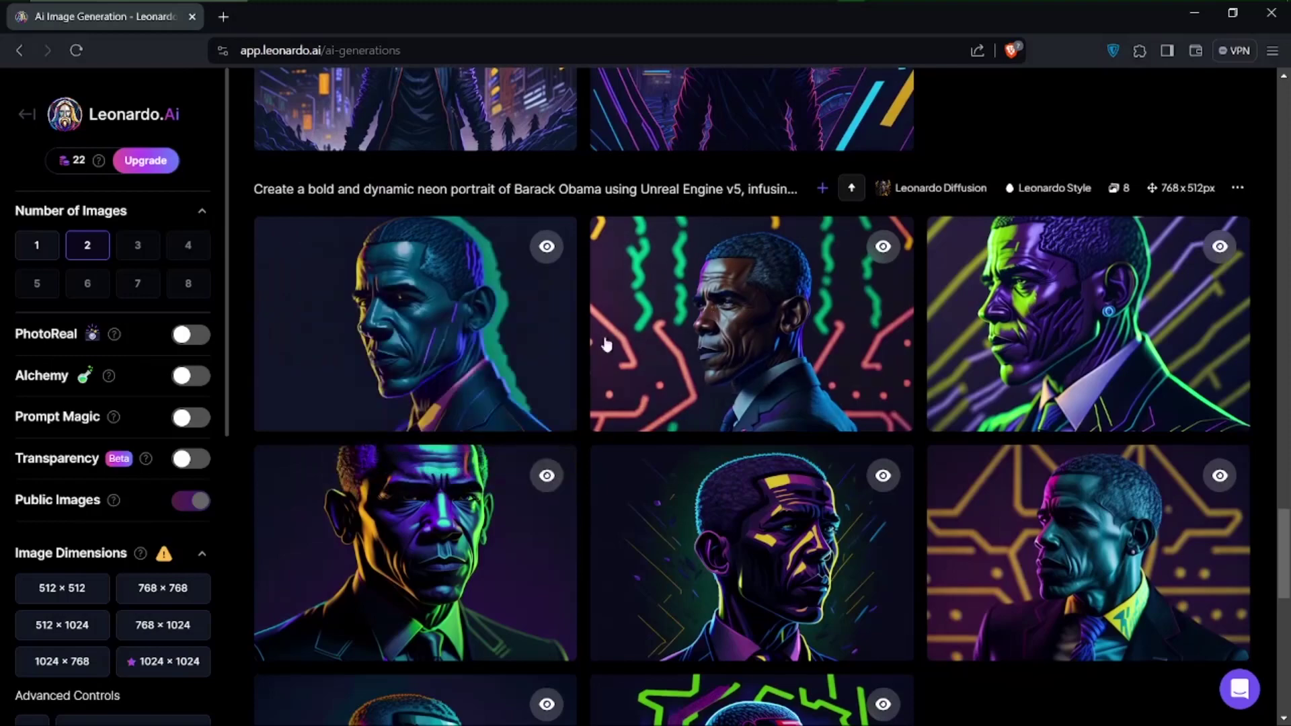
# Step: Review the Gojo Satoru, Simpsons, photorealistic Barack Obama and retro gaming Goku sets, and return to the prompt above the generation history
pyautogui.scroll(-15, 740, 350)
pyautogui.scroll(5, 765, 417)
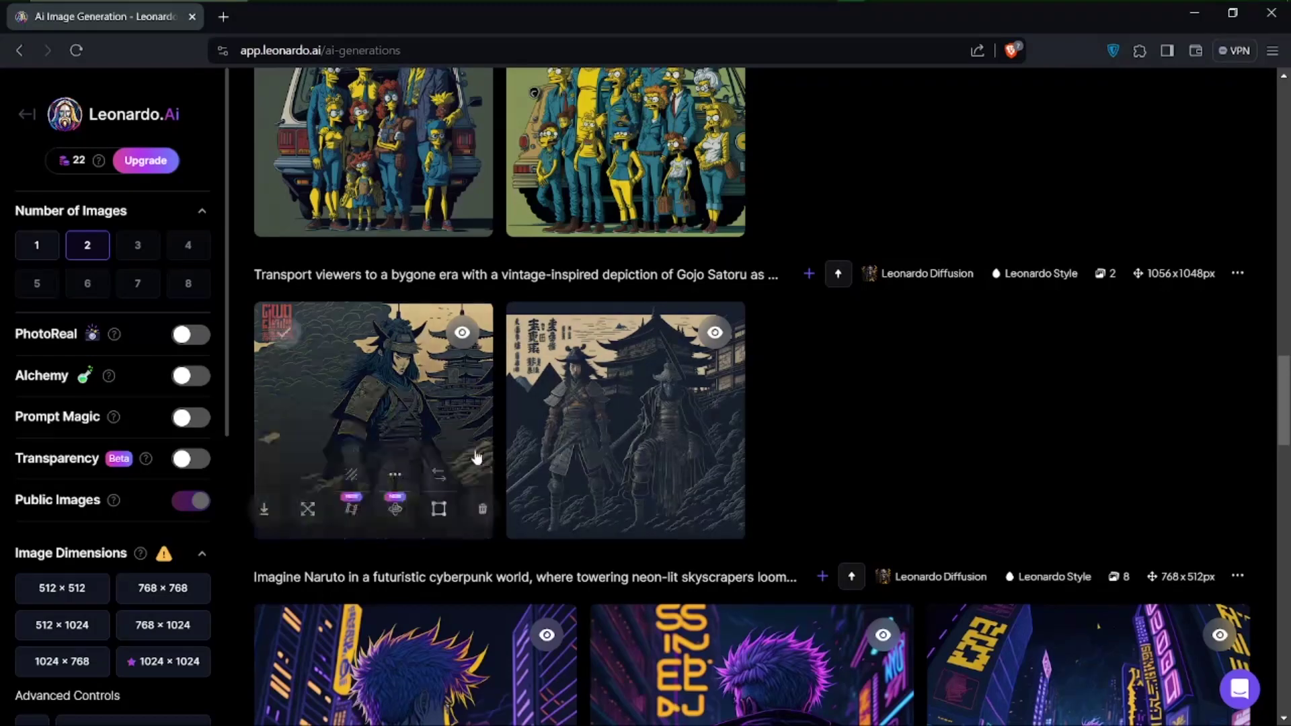
pyautogui.scroll(4, 475, 455)
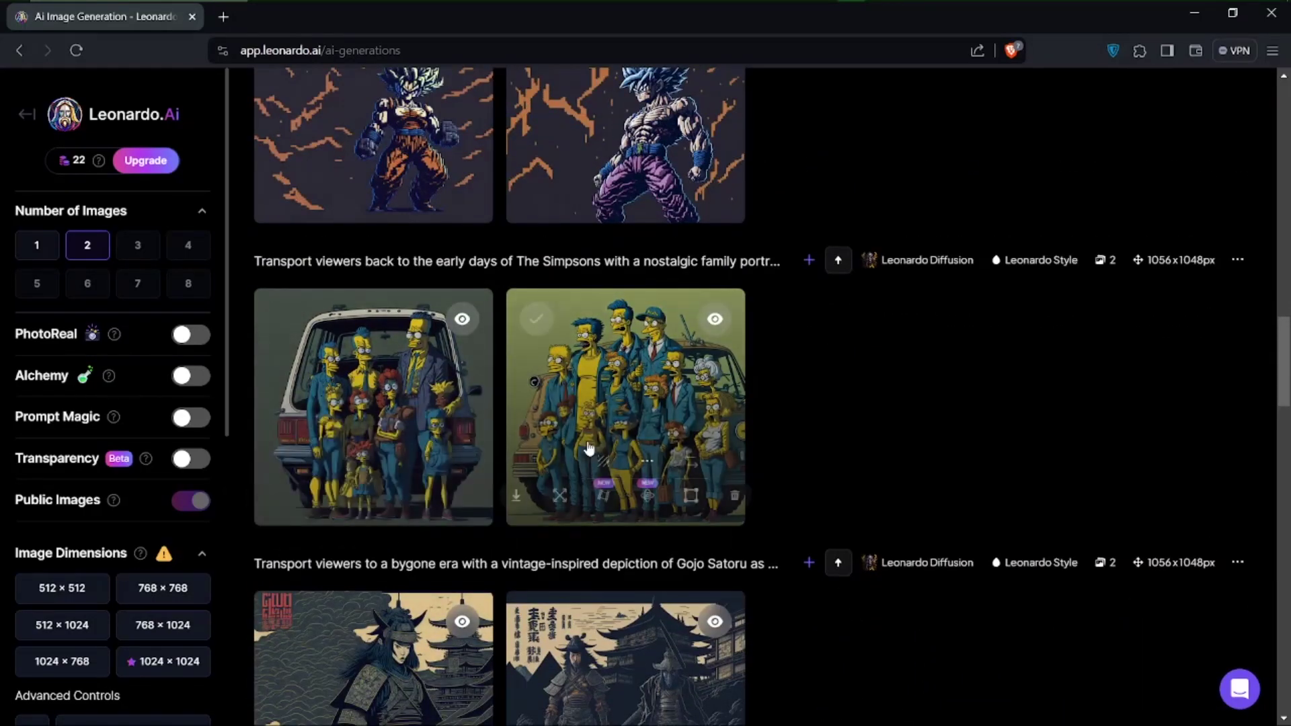
pyautogui.scroll(-18, 586, 444)
pyautogui.scroll(-18, 586, 447)
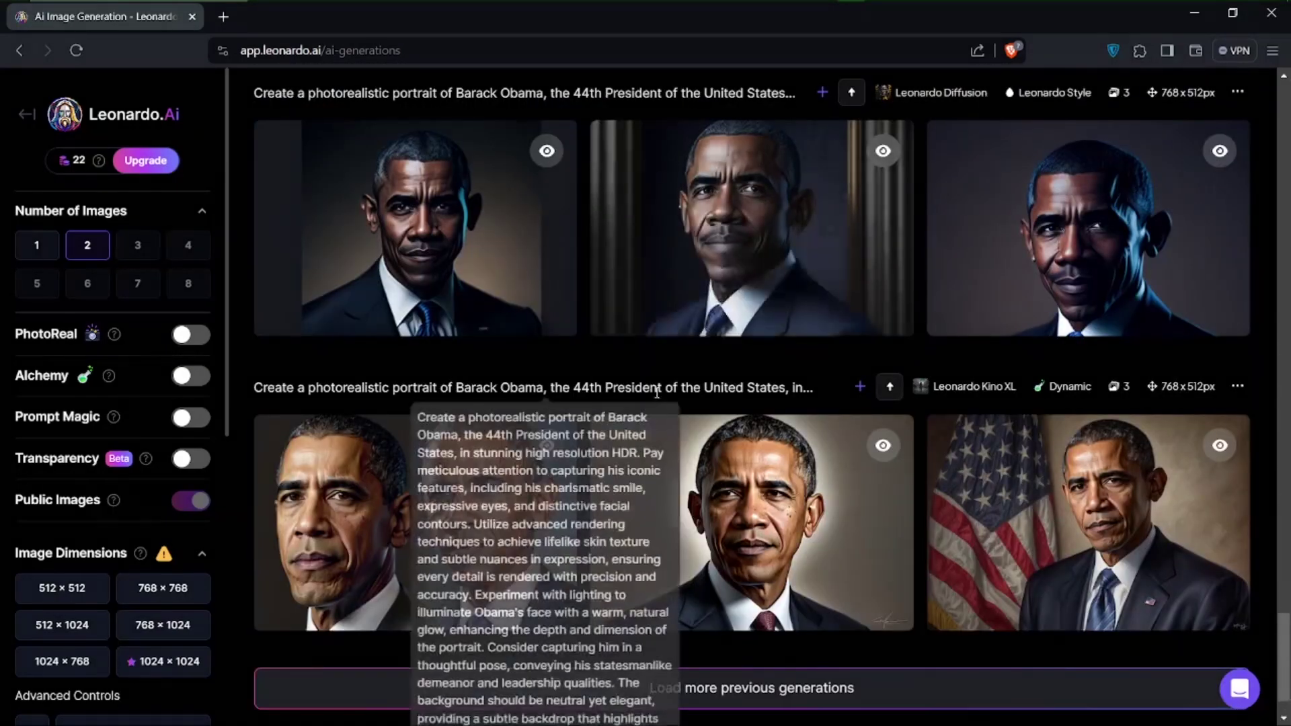
pyautogui.scroll(20, 656, 393)
pyautogui.scroll(15, 497, 345)
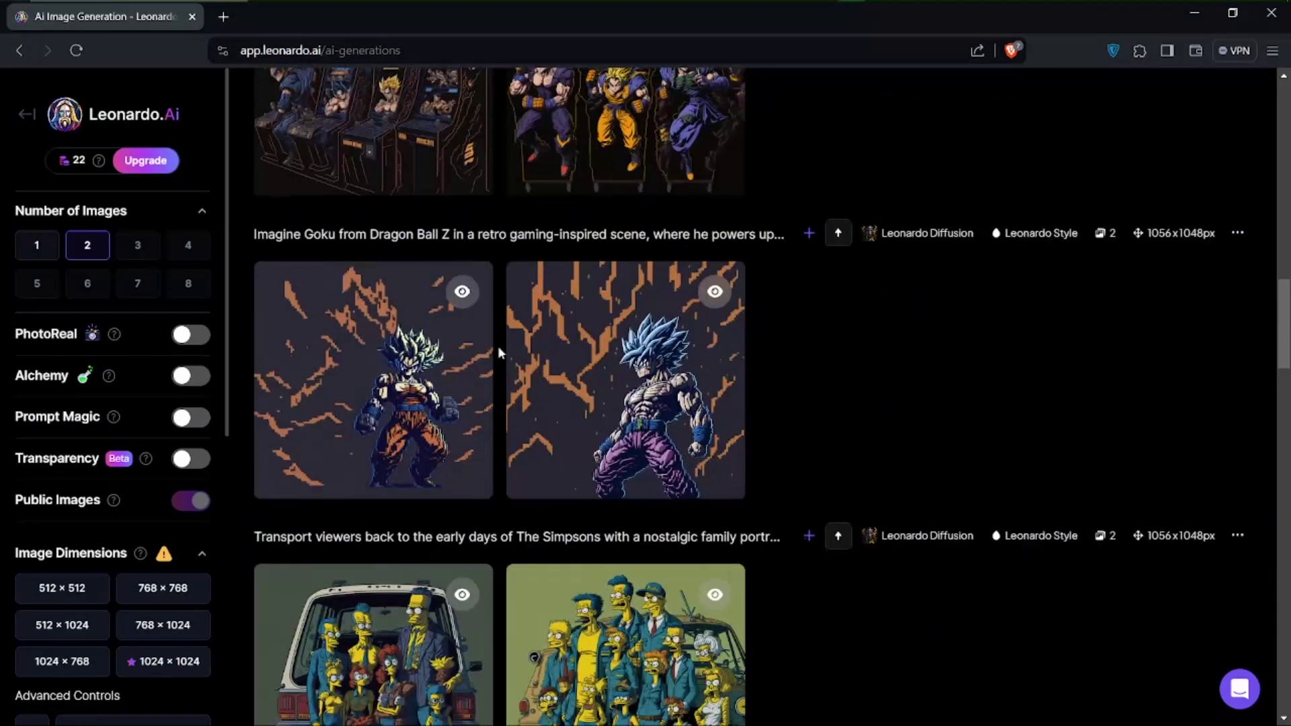
pyautogui.scroll(-6, 499, 348)
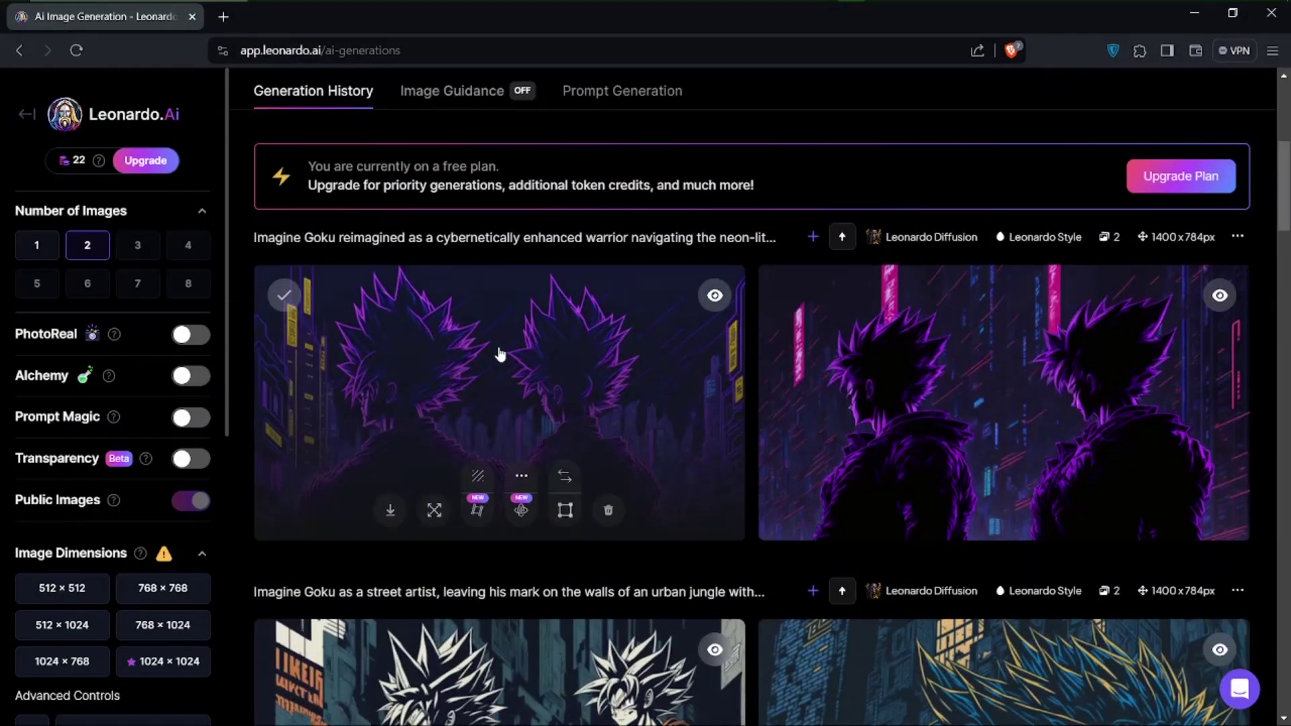
pyautogui.scroll(-2, 499, 353)
pyautogui.scroll(7, 499, 353)
pyautogui.scroll(2, 501, 355)
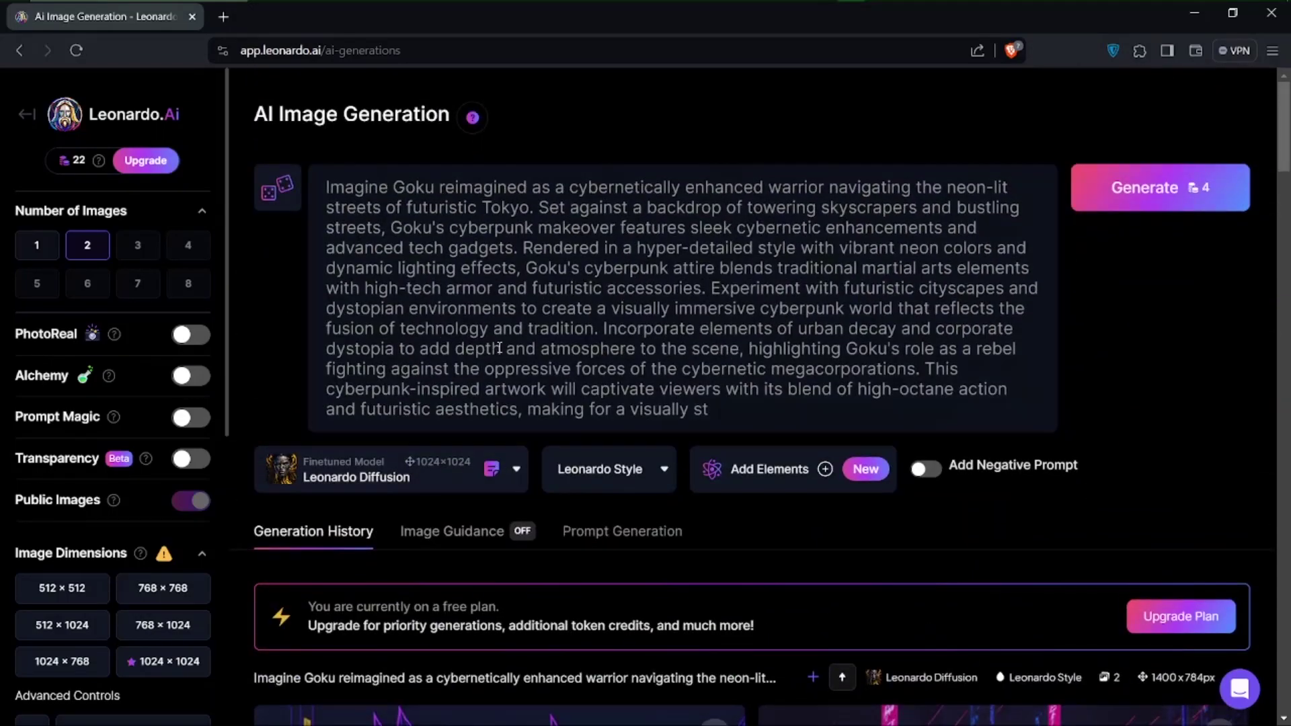
# Step: Switch to ChatGPT and look back through the conversation from the Cyberpunk Goku prompts to the Street Art Goku request
pyautogui.click(879, 8)
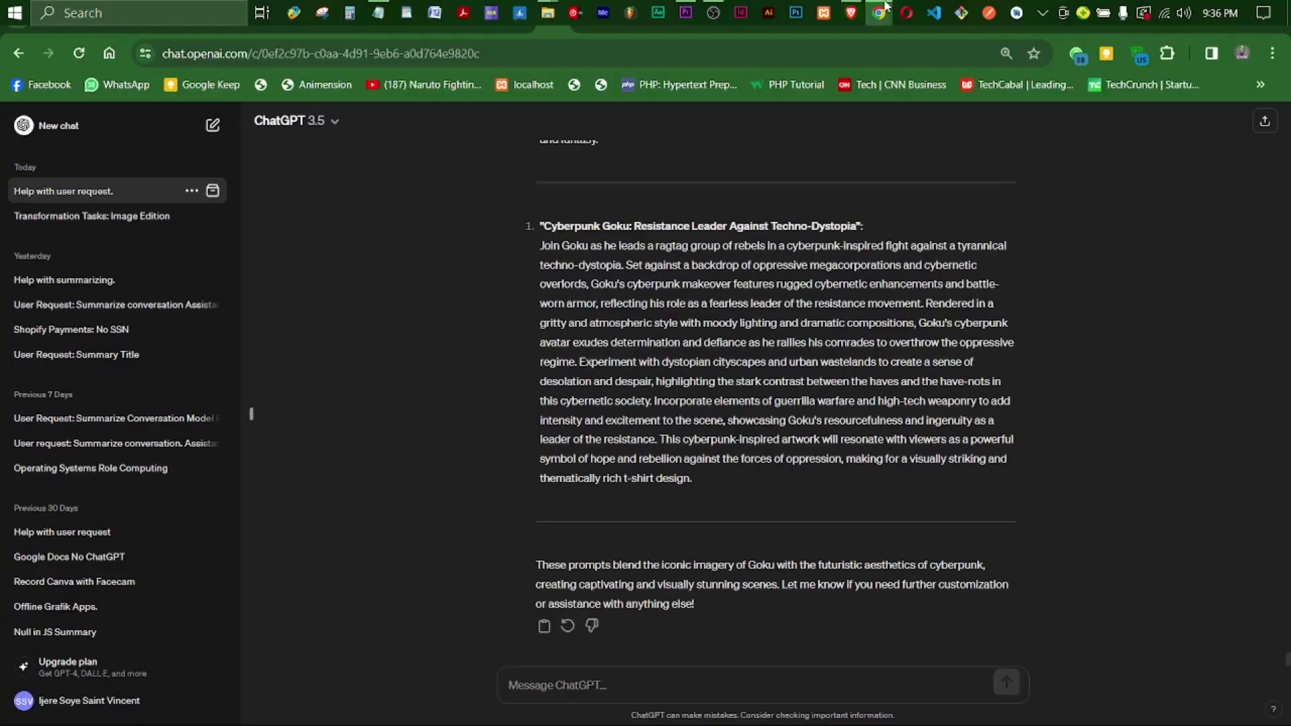
pyautogui.scroll(15, 799, 296)
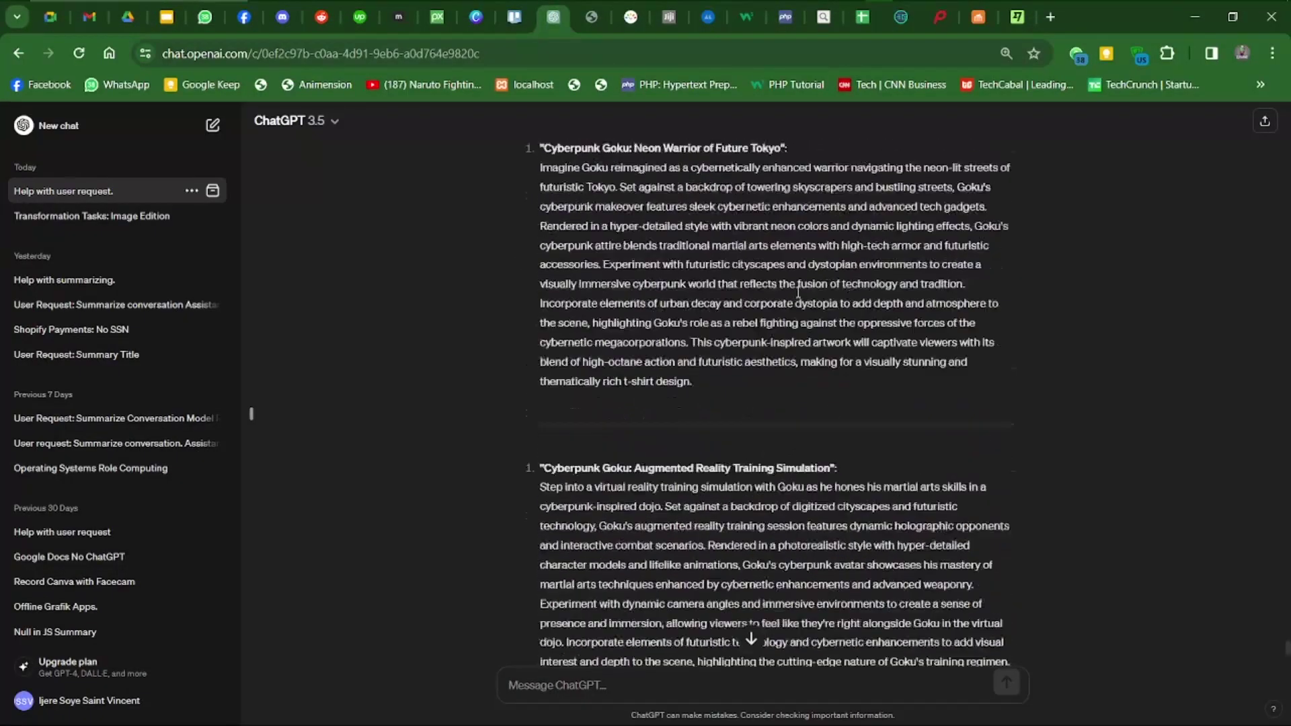
pyautogui.scroll(10, 799, 297)
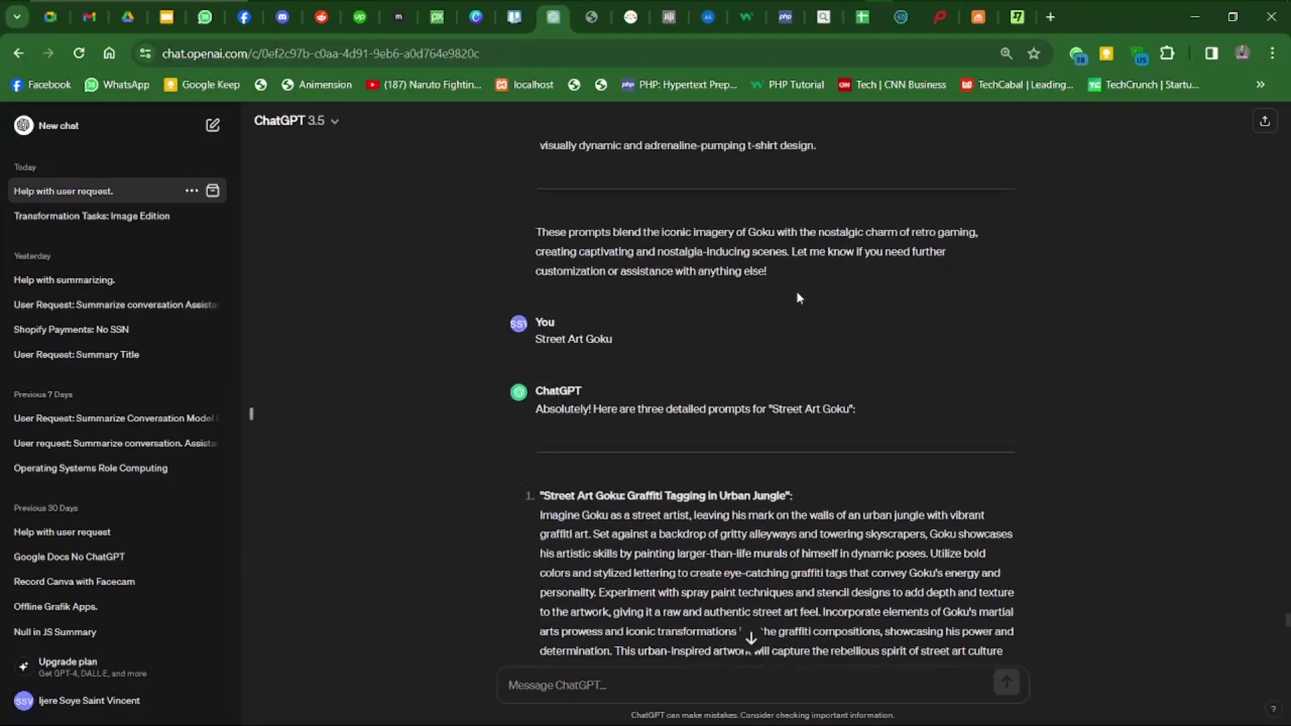